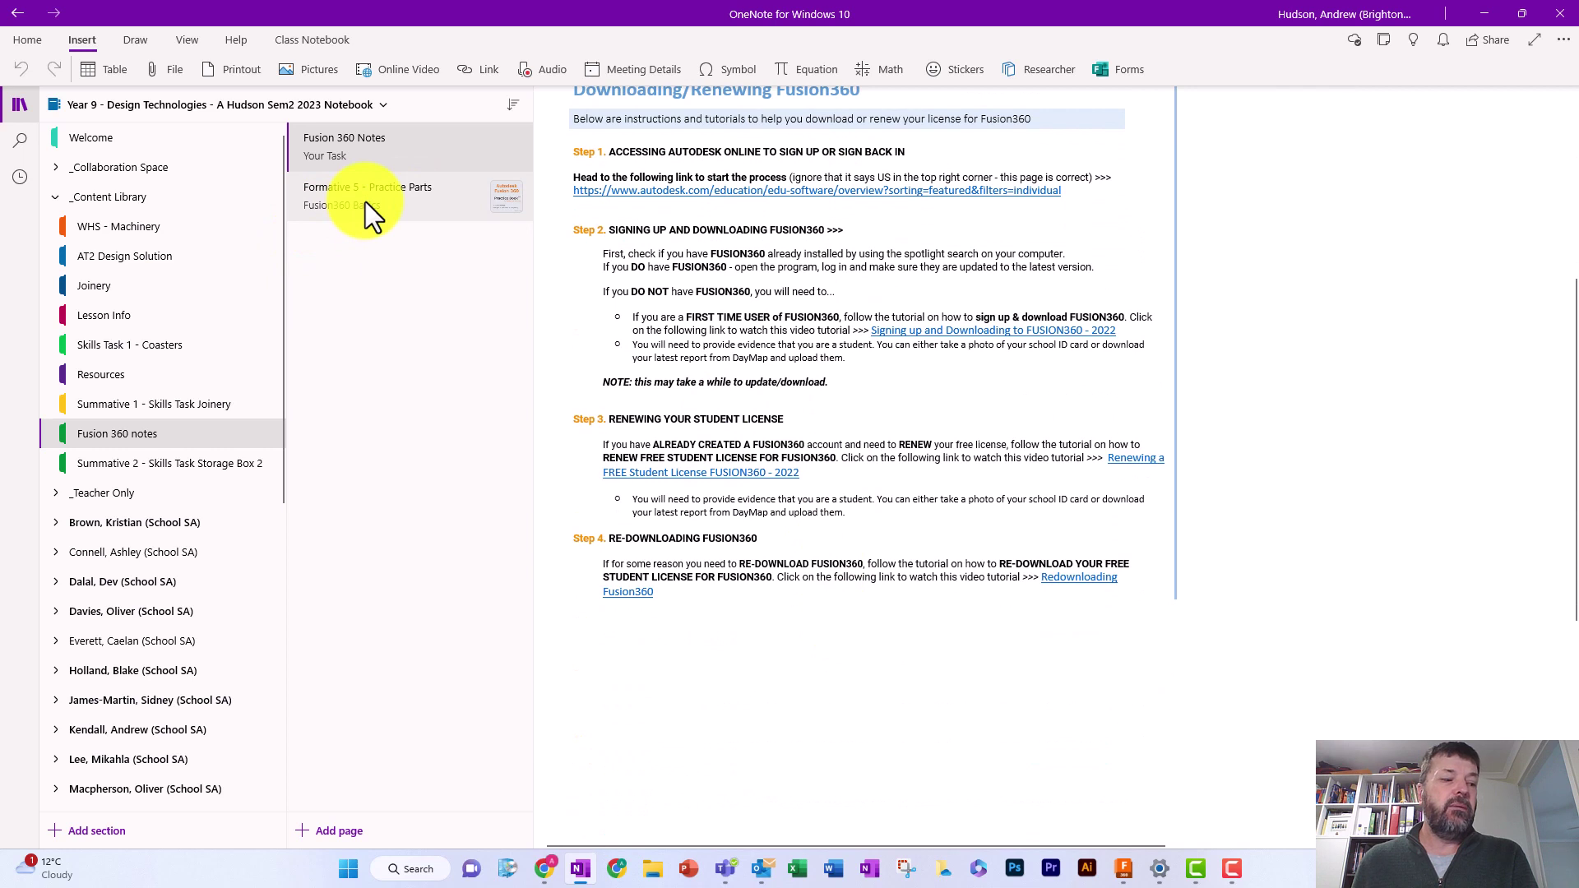
Open the Formative 5 - Practice Parts page and examine the first dimensioned drawing of the embedded Practice Book
left_click(369, 200)
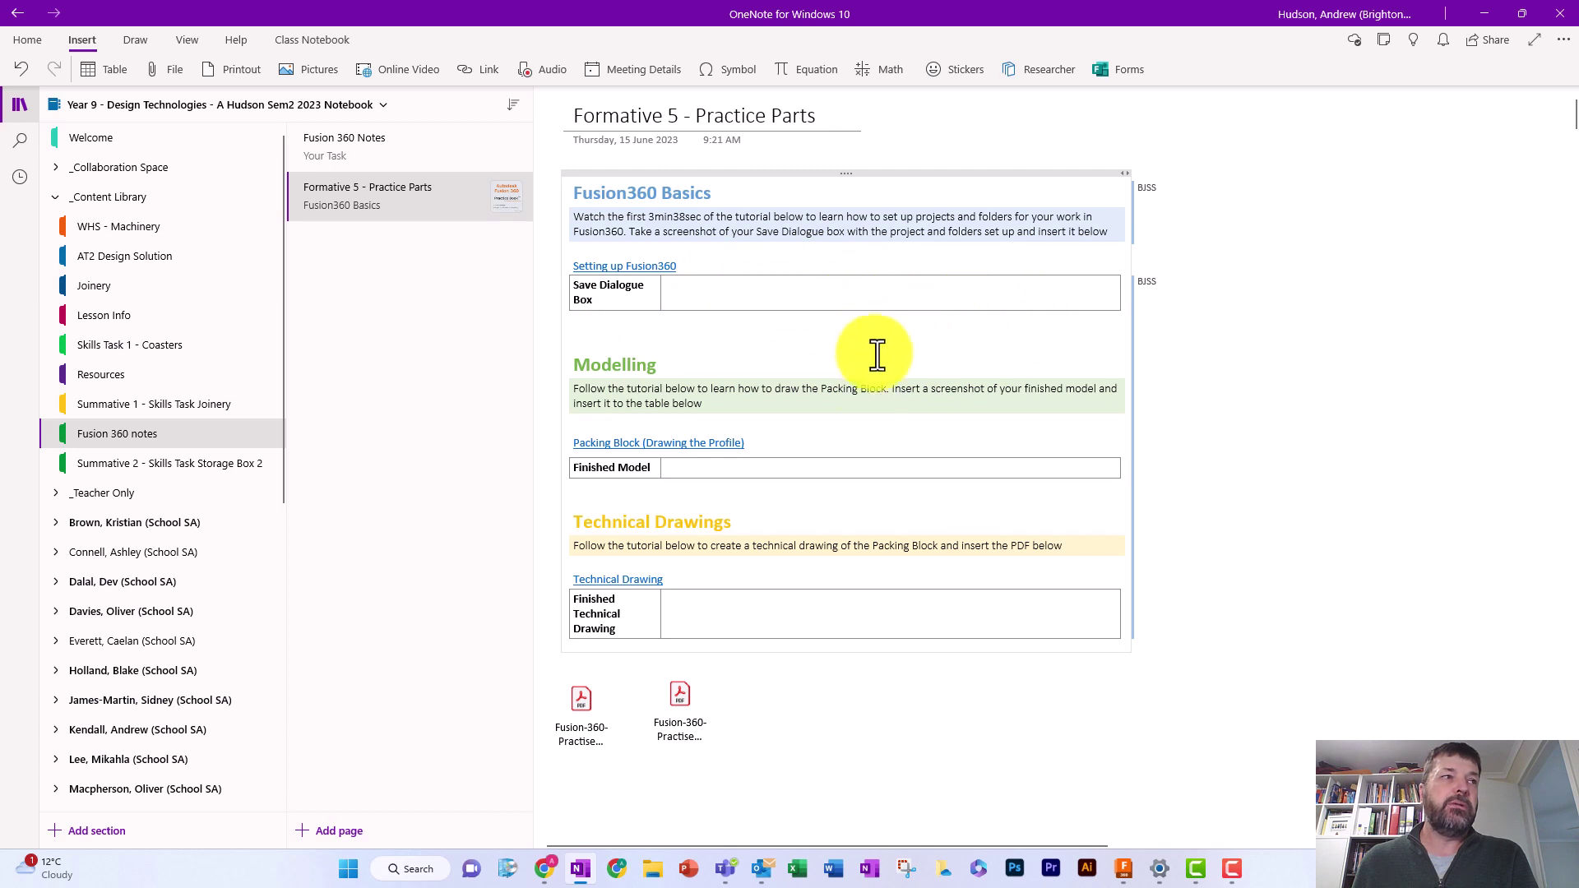
scroll(599, 370, "down", 2)
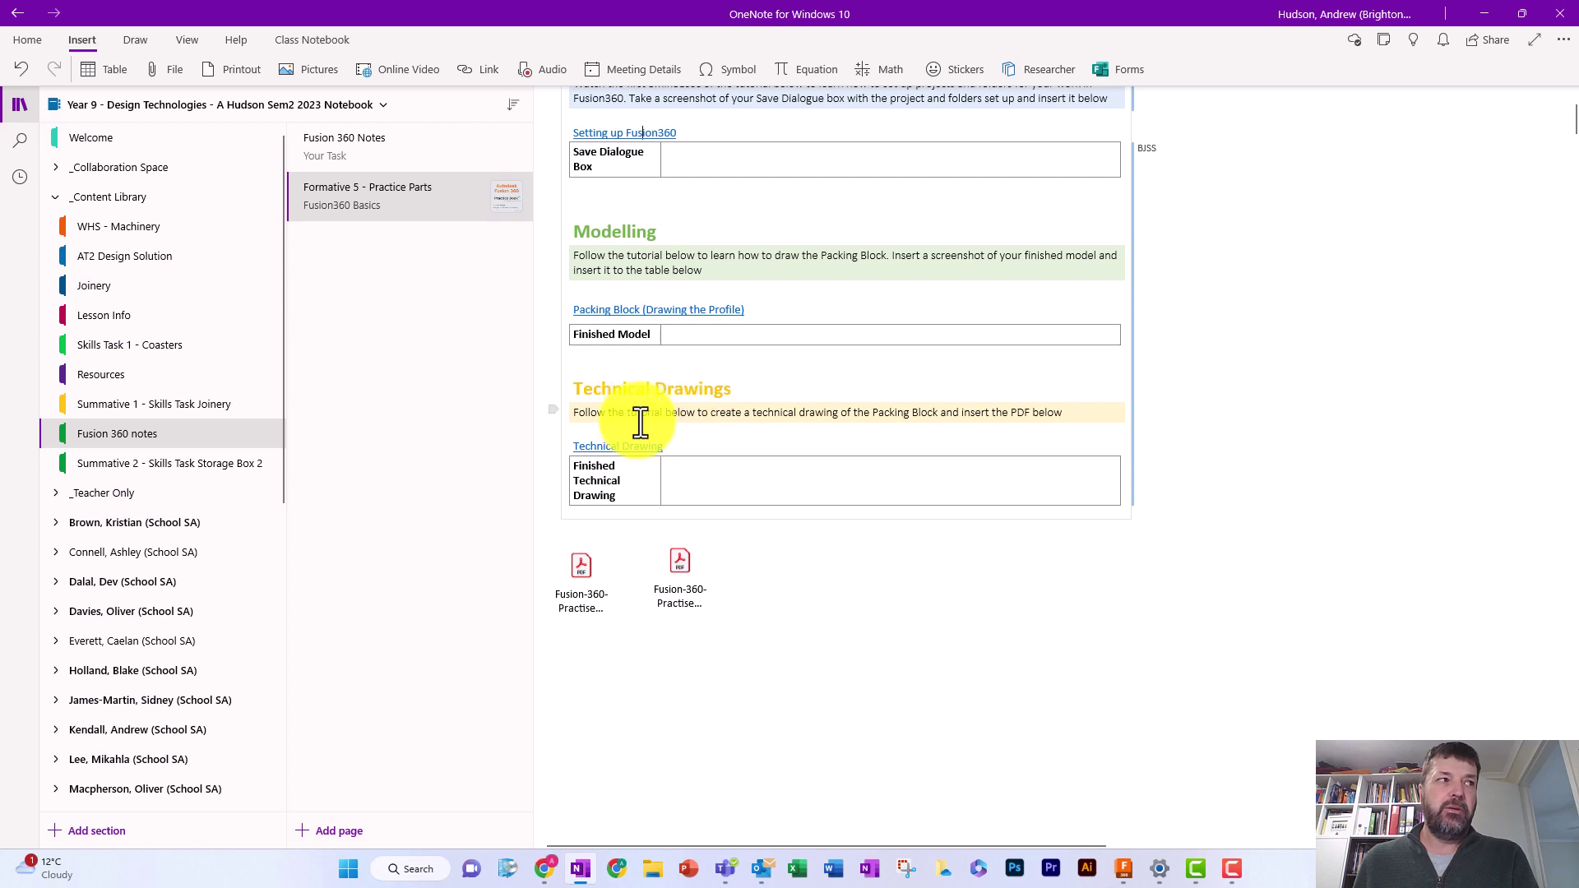
scroll(710, 437, "down", 2)
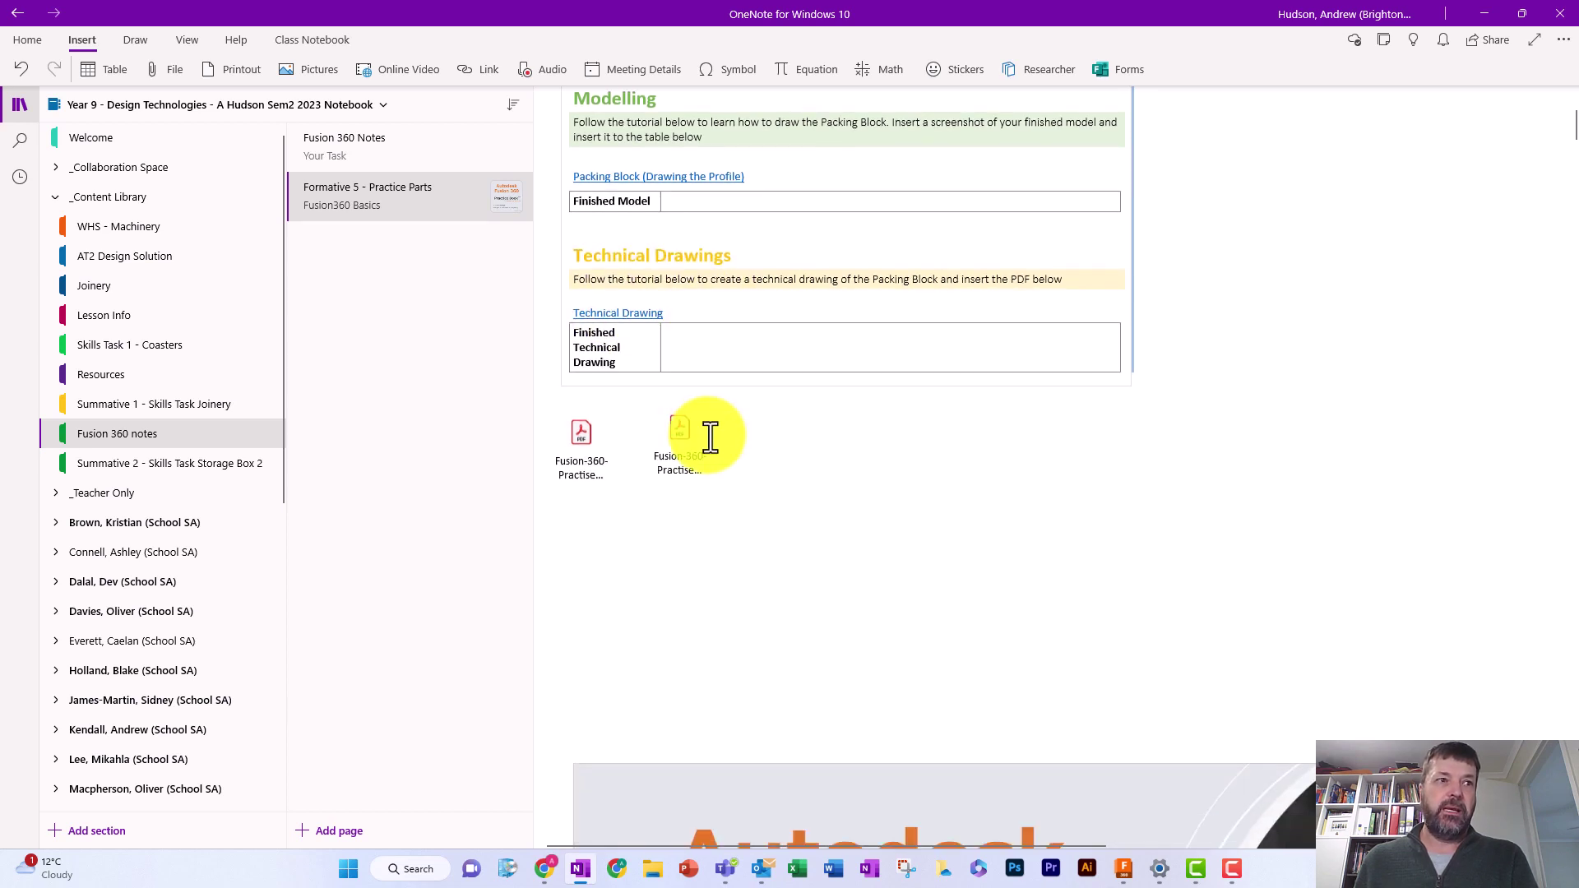
scroll(782, 523, "down", 10)
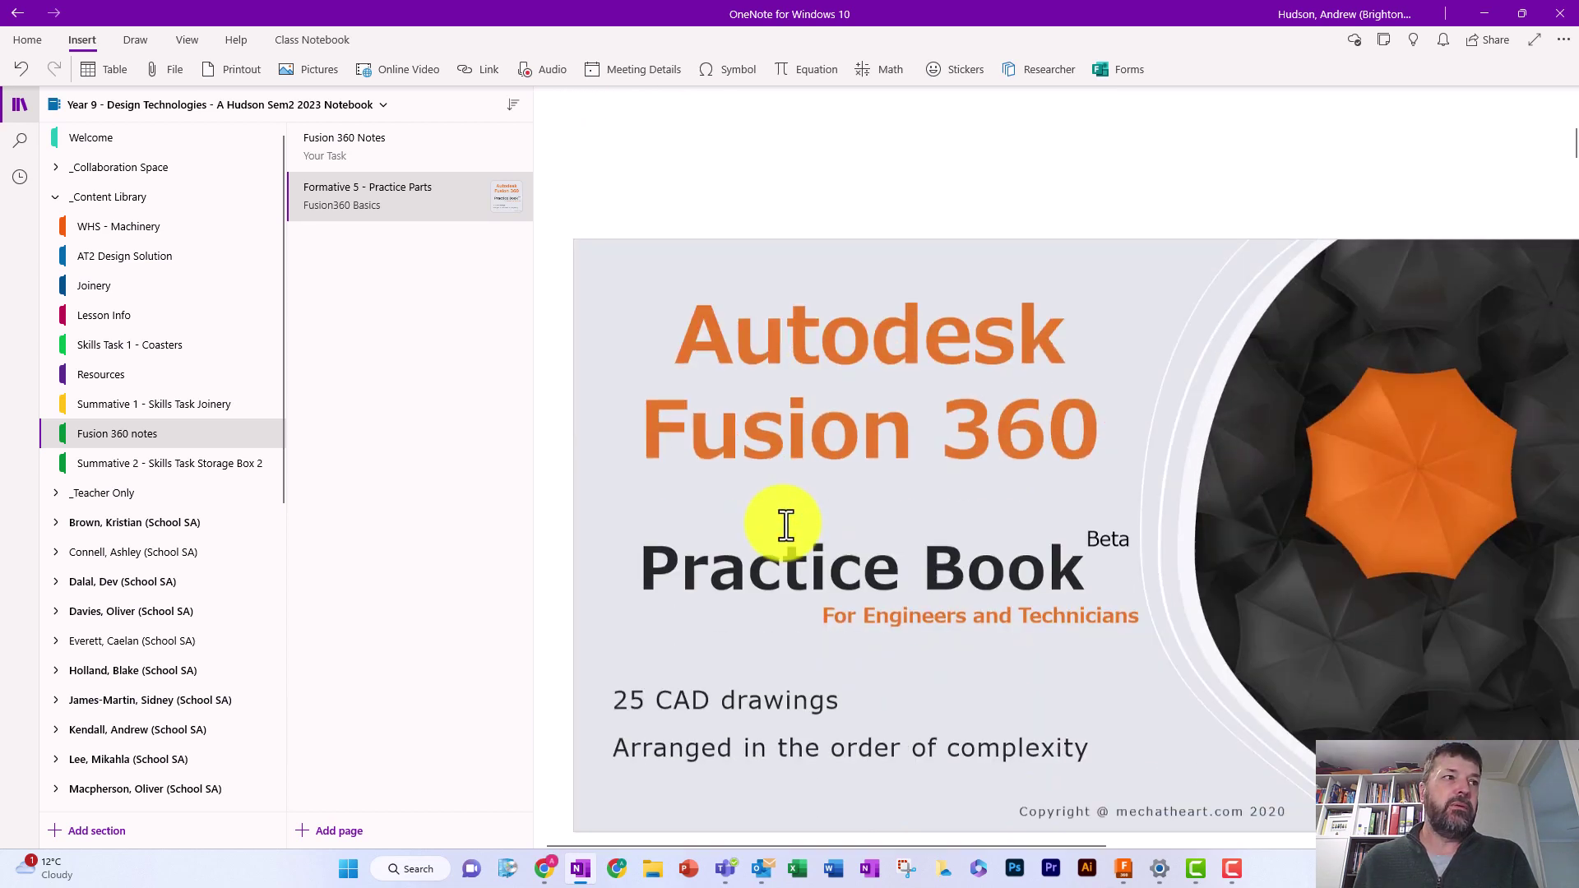
scroll(818, 528, "up", 5)
scroll(823, 522, "down", 4)
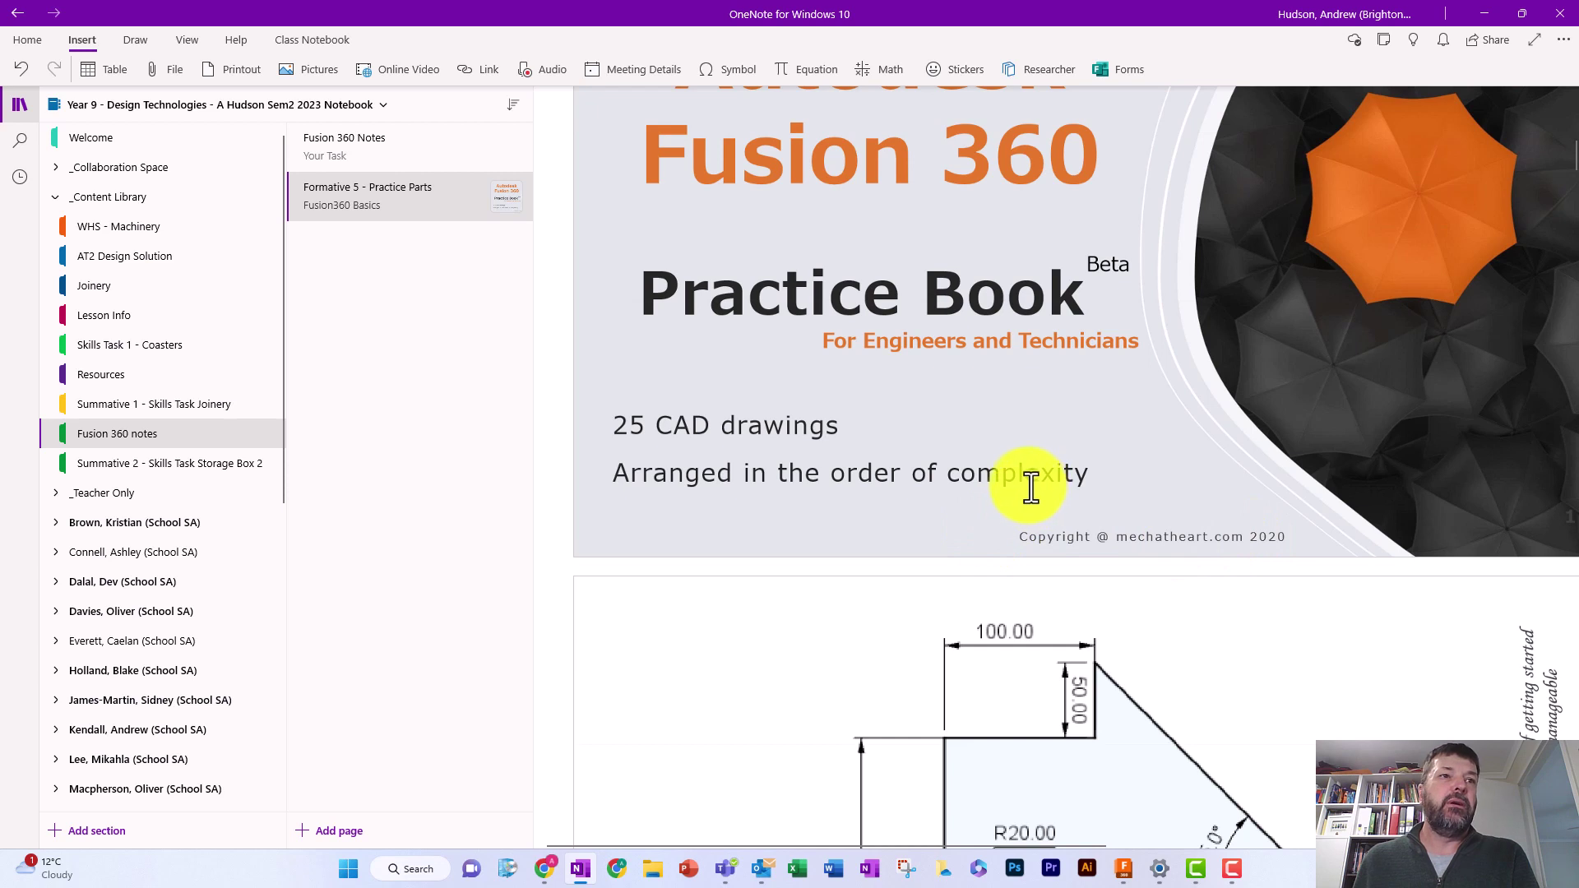
scroll(1030, 487, "down", 8)
scroll(1012, 501, "up", 2)
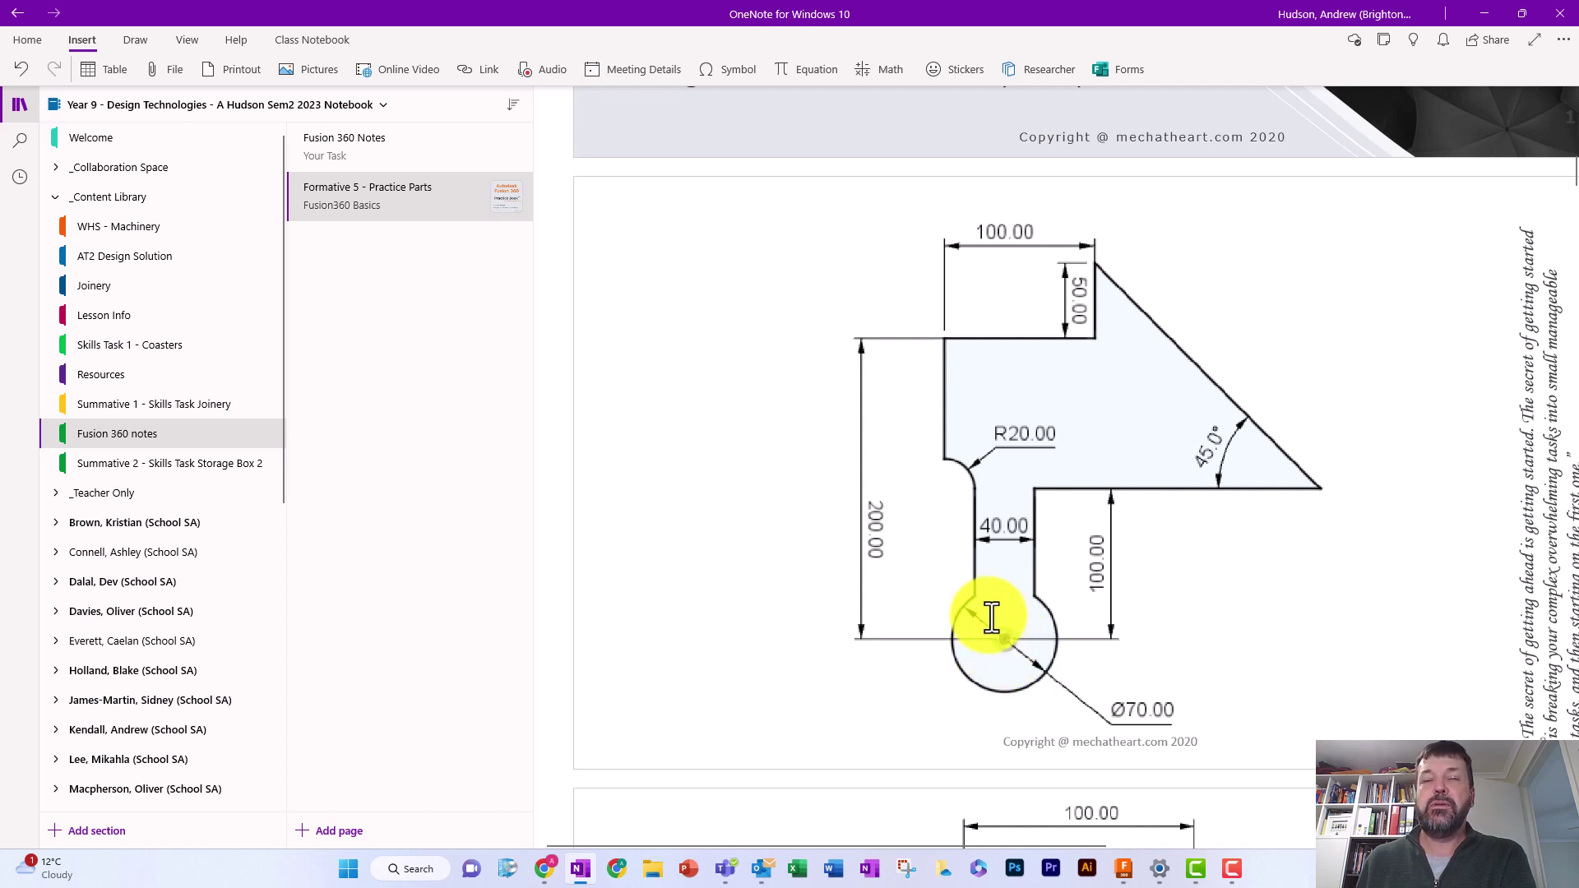
left_click(1003, 638)
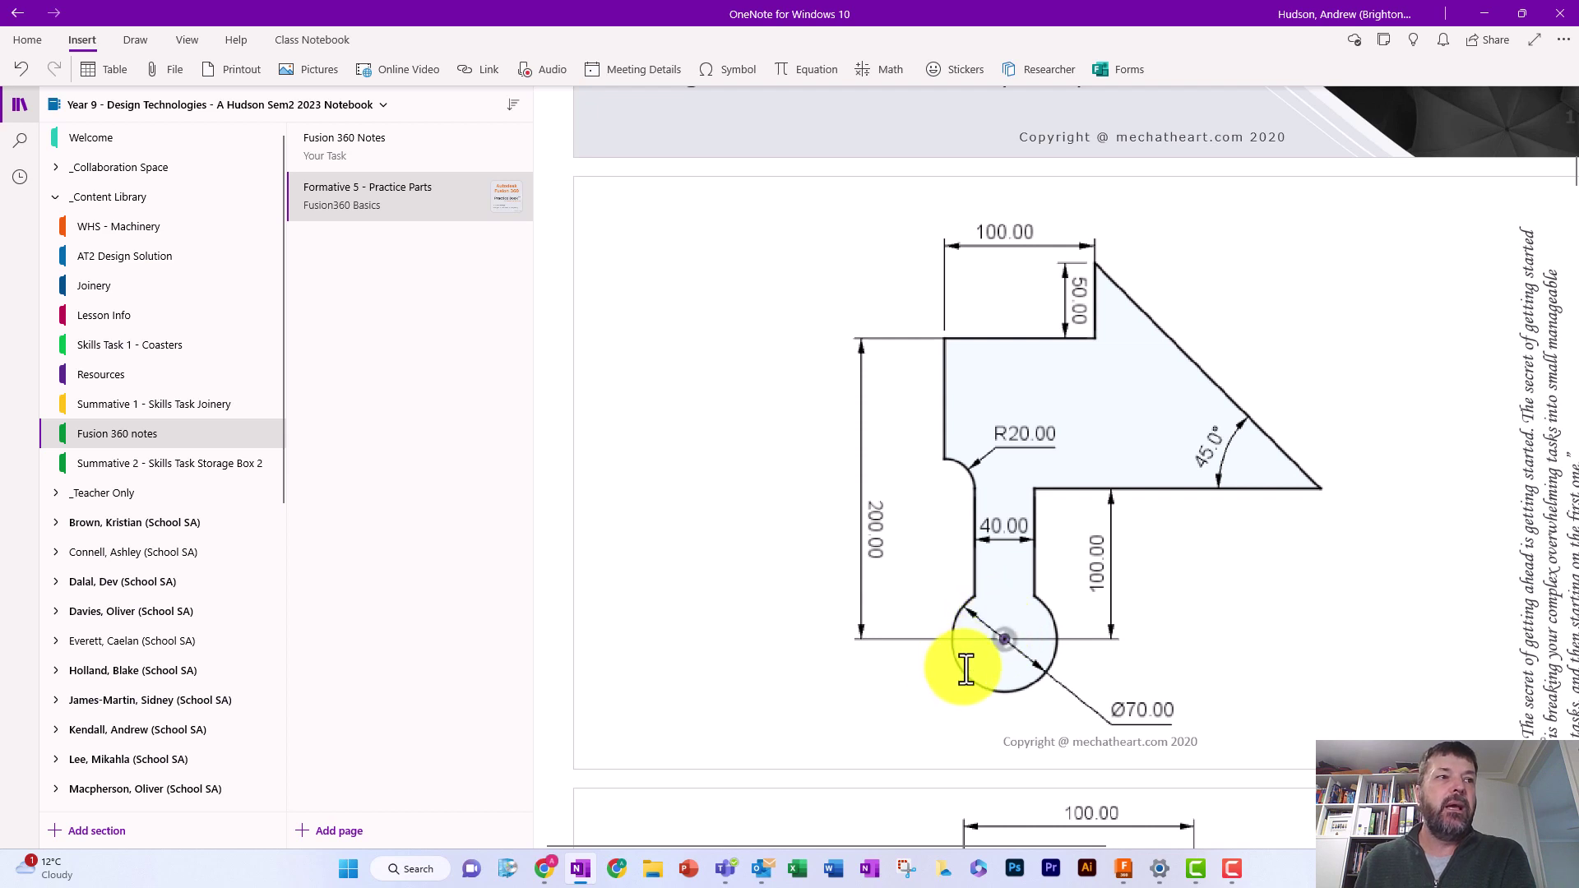
left_click(1002, 640)
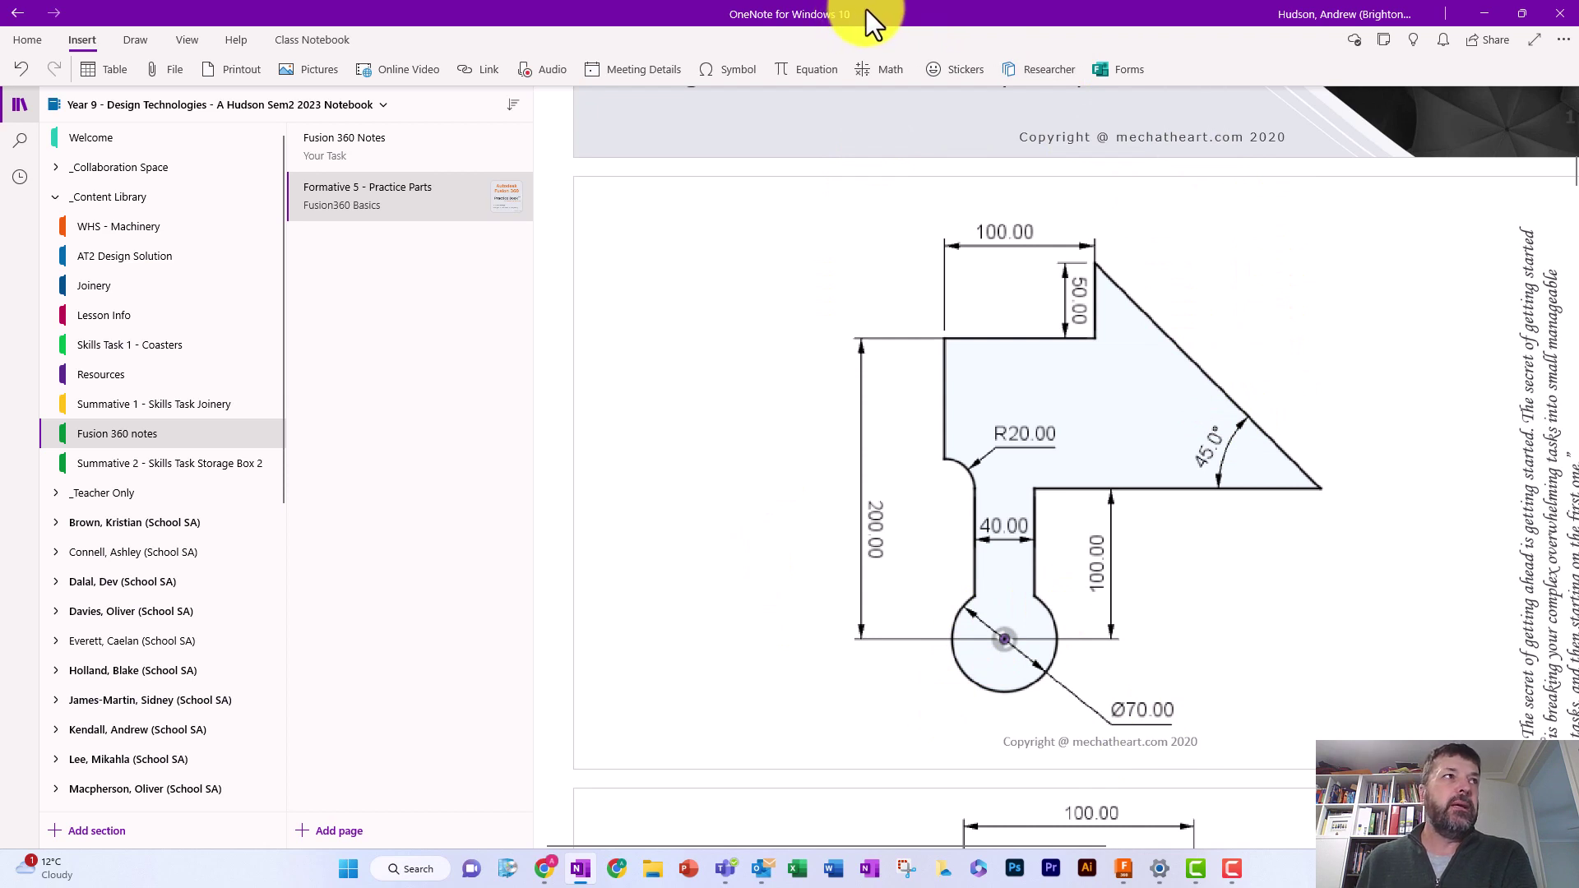
Switch to Fusion 360 and dock its window so it fills one half of the desktop
left_click_drag(866, 9, 1575, 494)
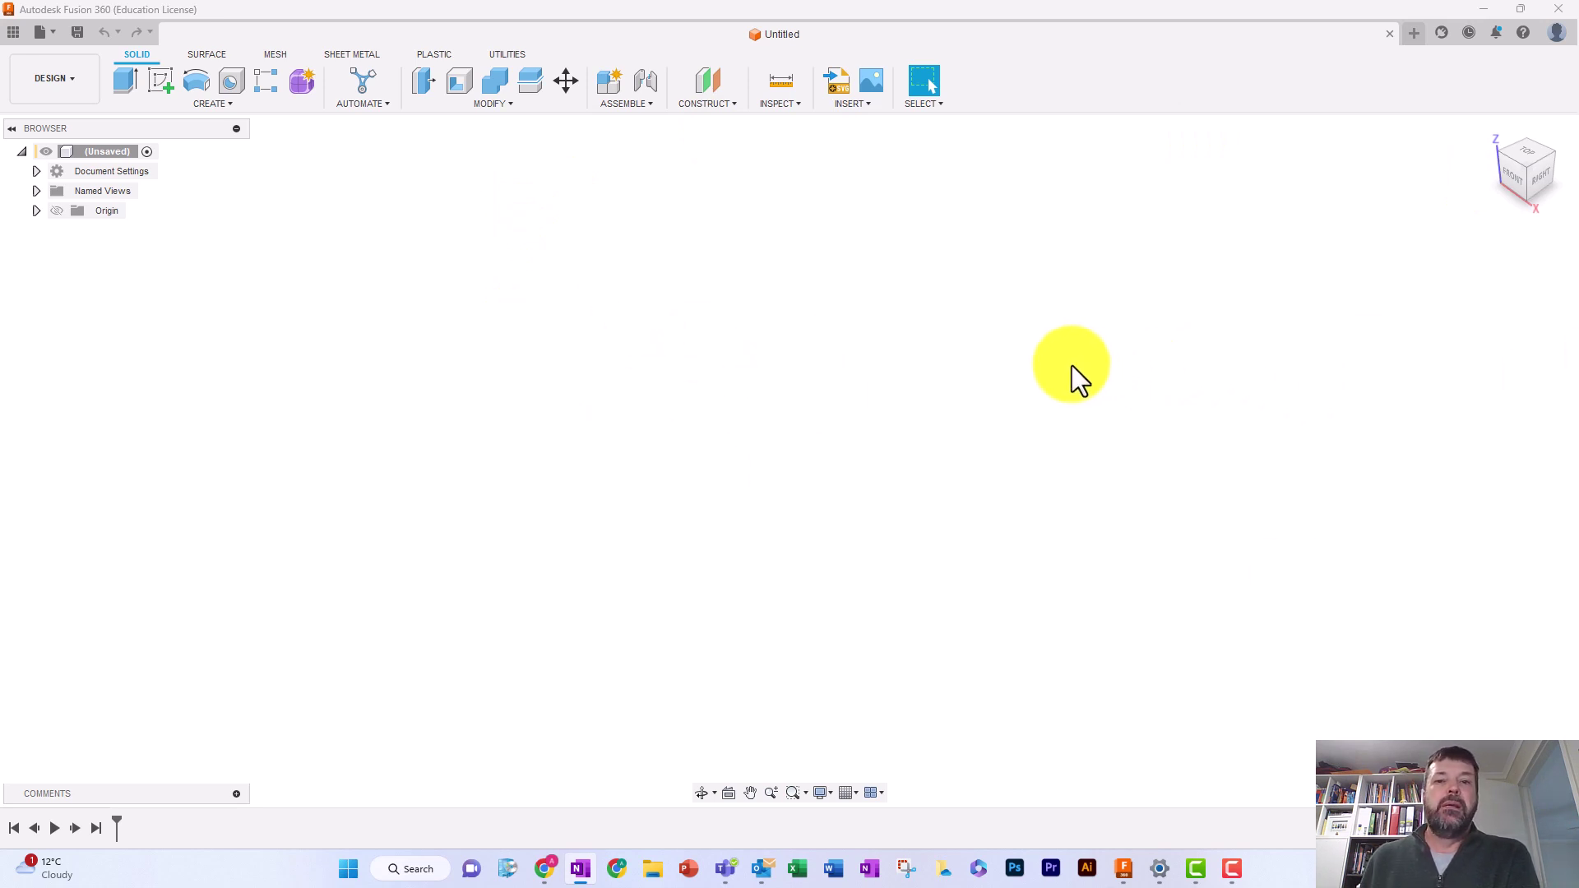
double_click(1103, 7)
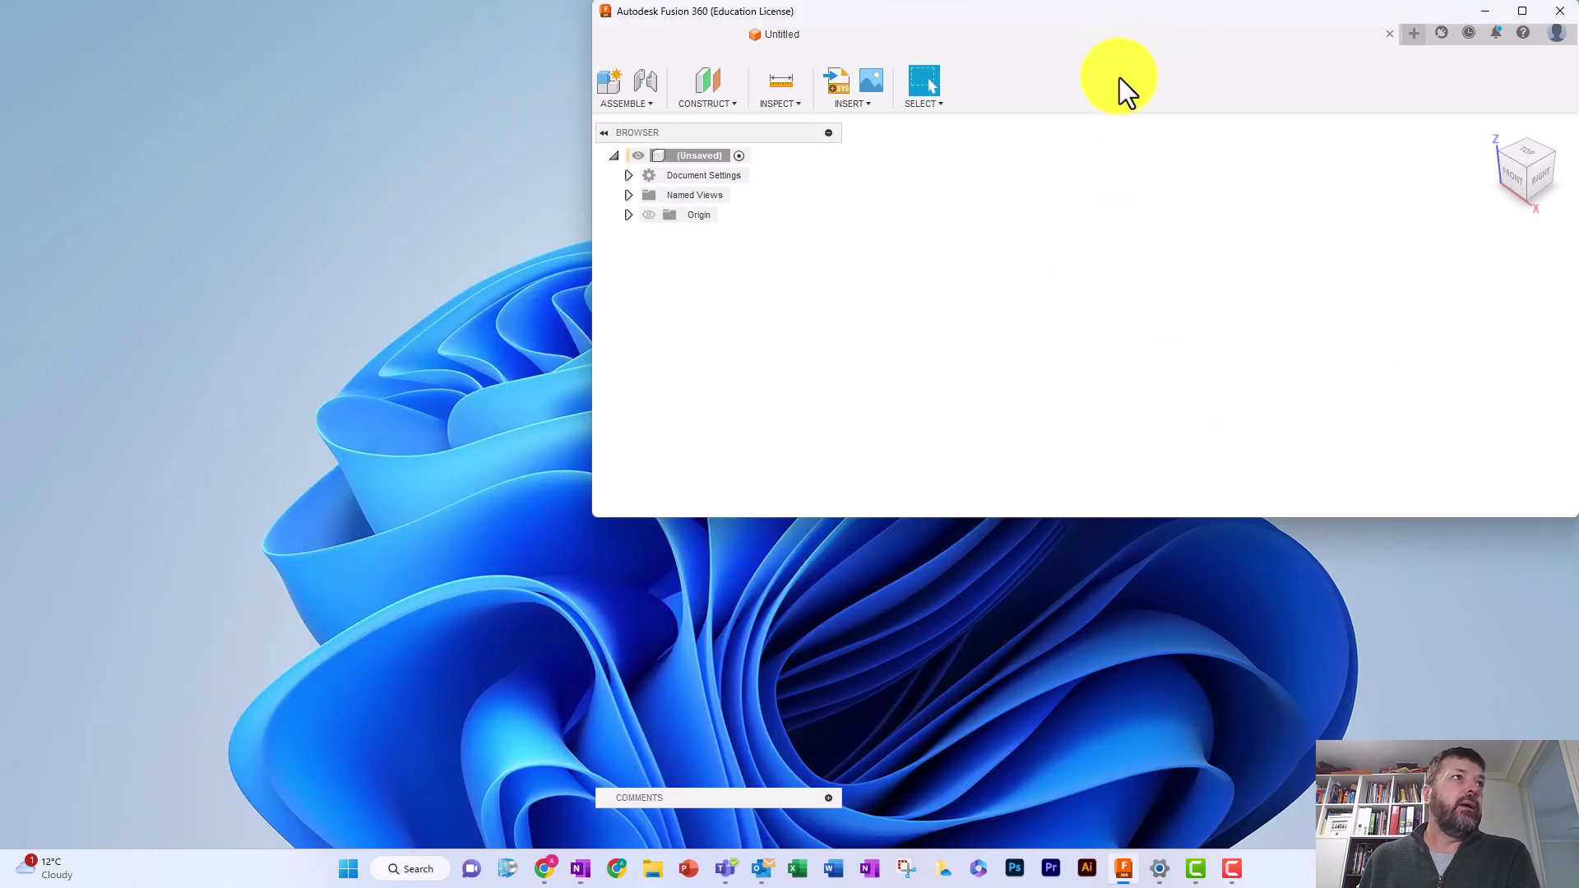
left_click_drag(702, 36, 545, 47)
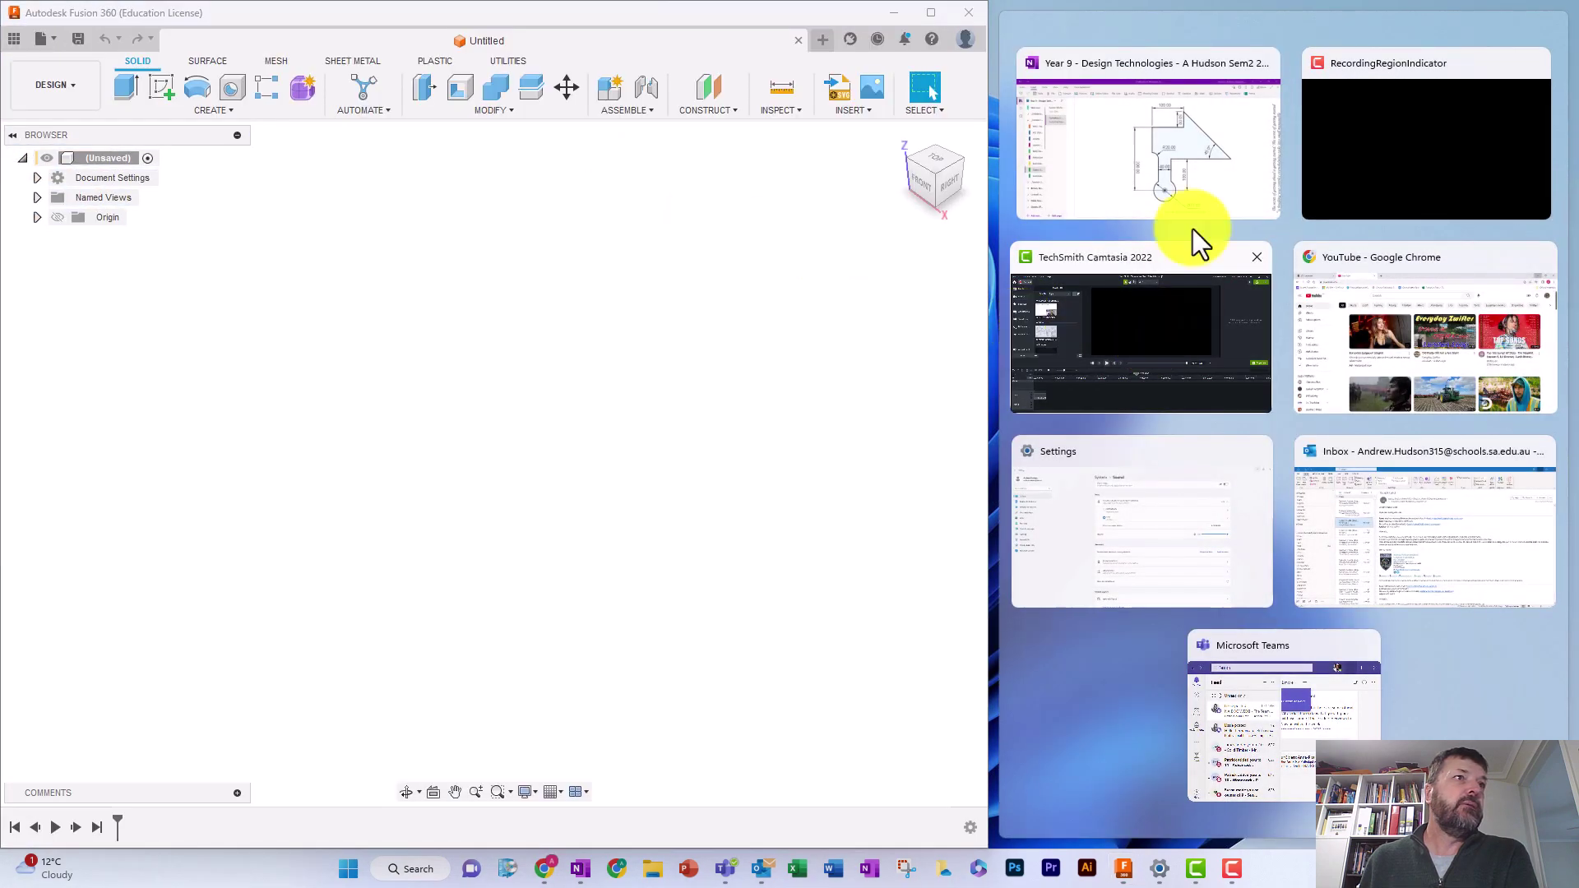
left_click(1184, 135)
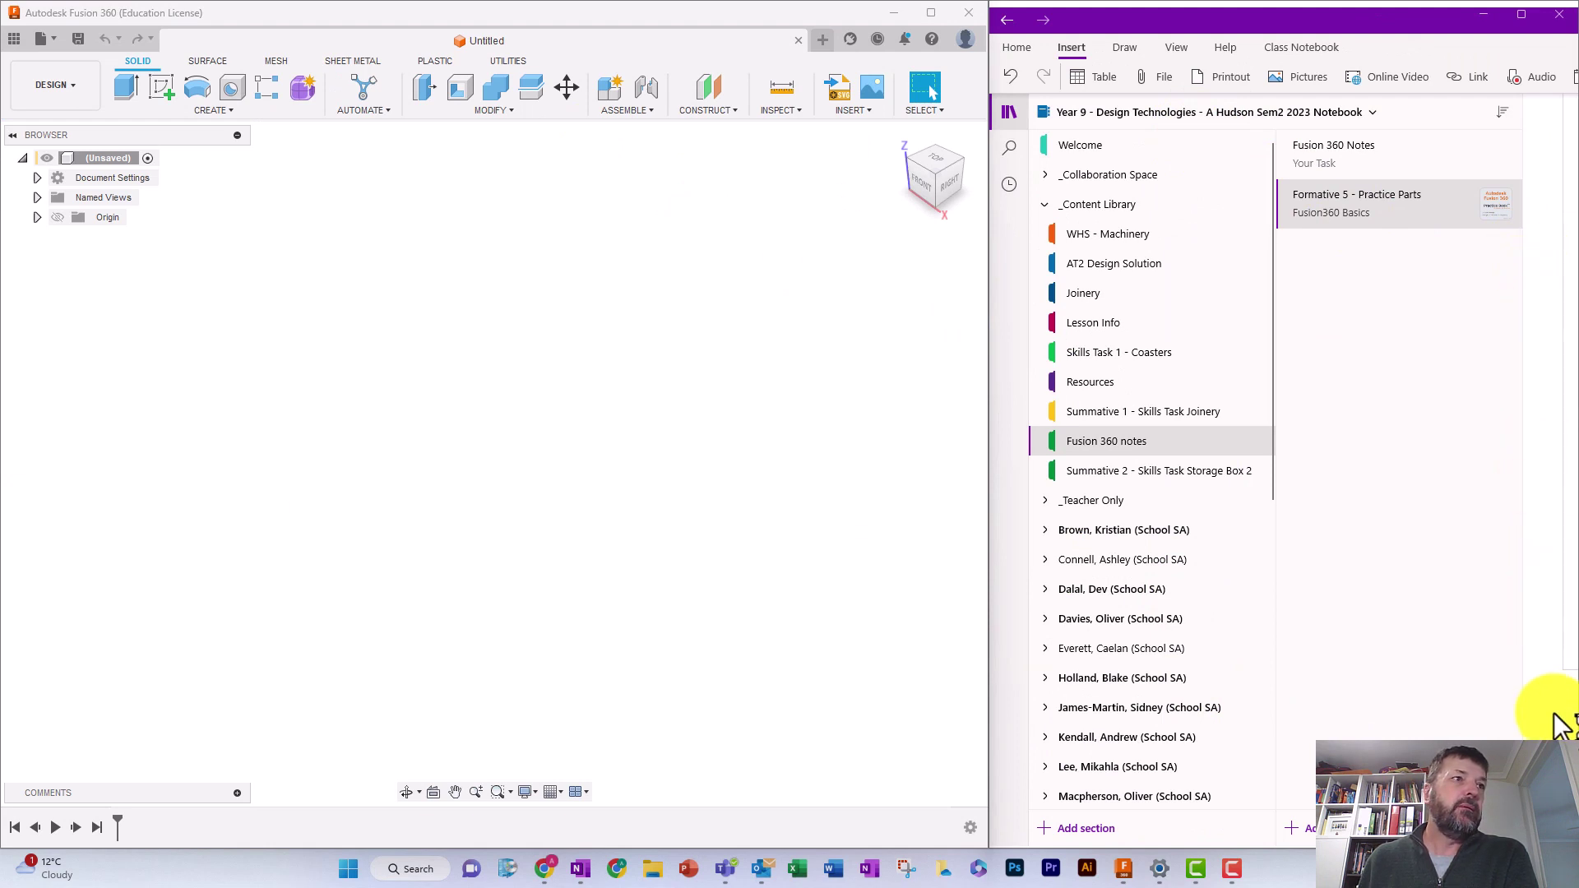
left_click(1557, 717)
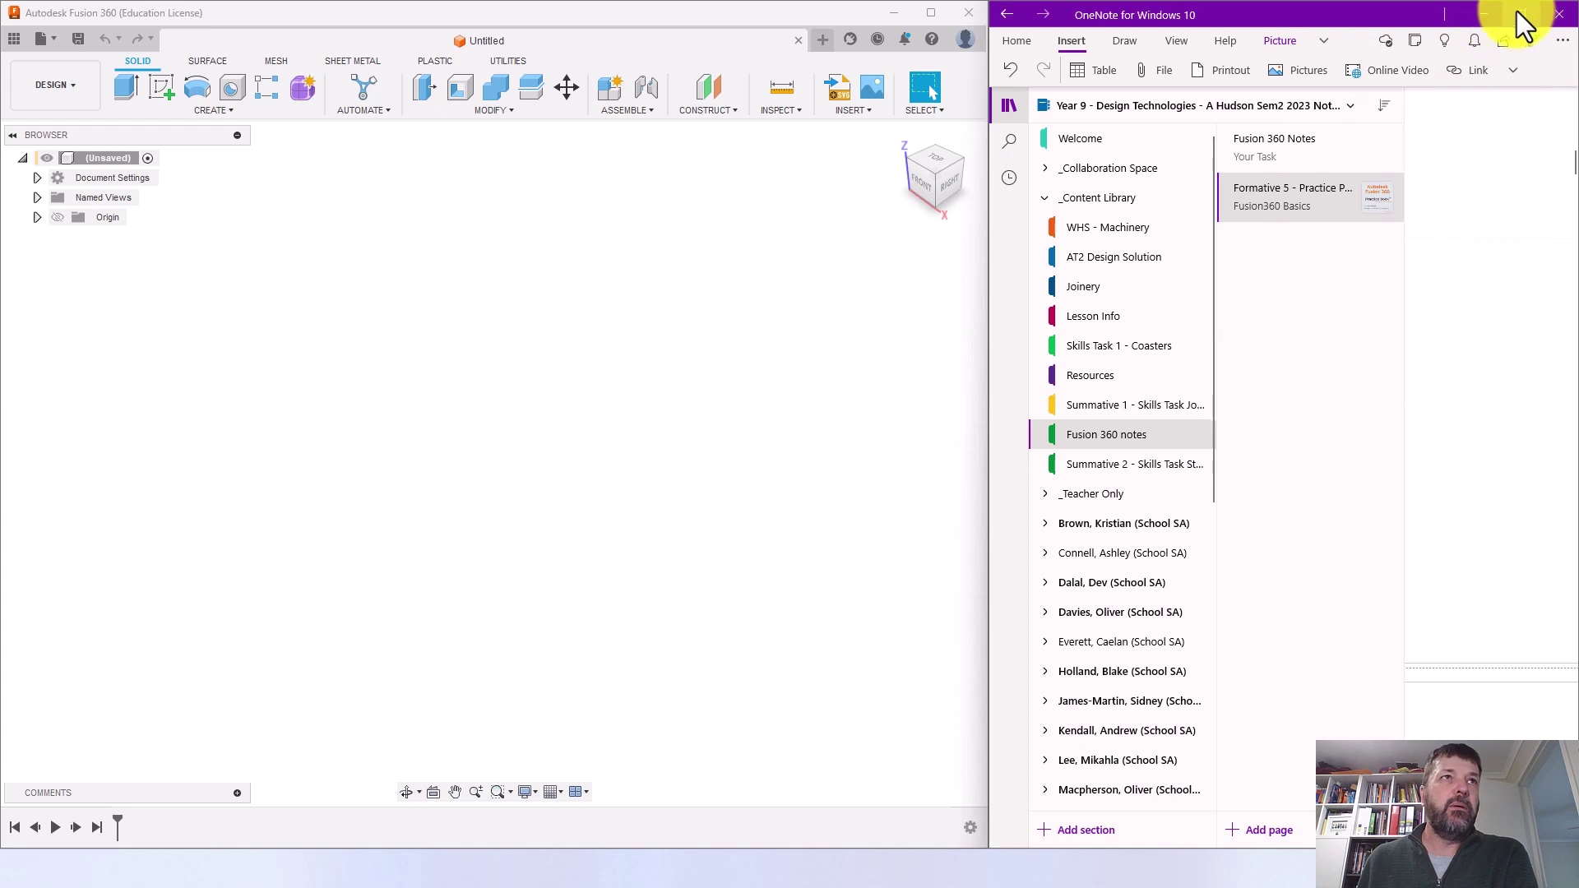
left_click(1484, 18)
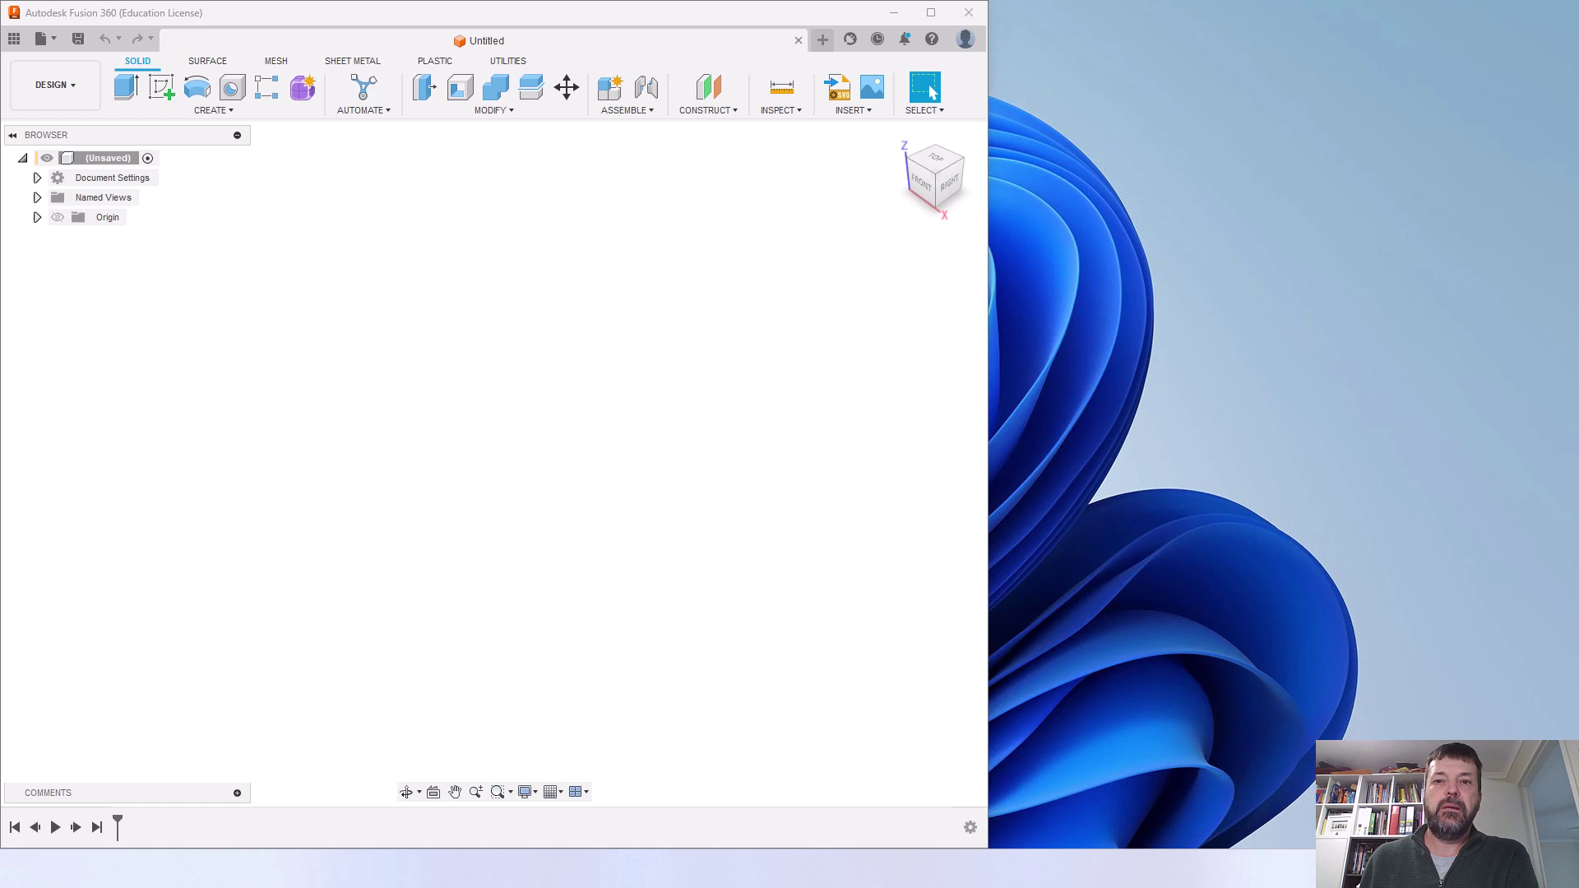
Switch to the Practice Book PDF, fit its window beside Fusion 360 and enlarge the drawing to 75% with all dimensions in view
key("alt+Tab")
left_click_drag(1377, 12, 1061, 16)
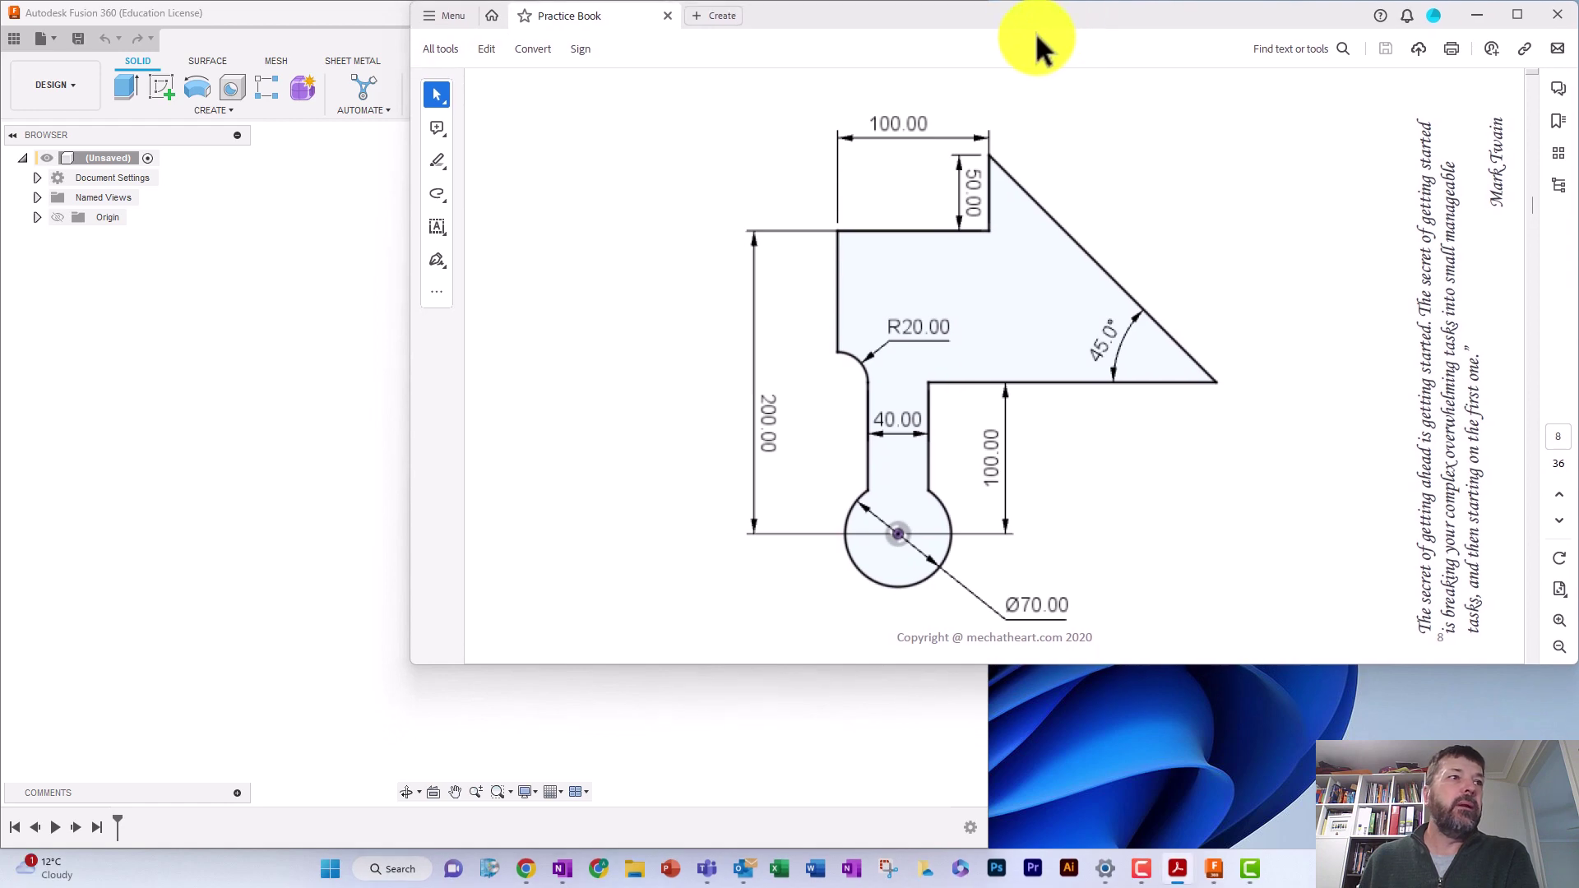
mouse_move(407, 370)
left_mouse_down()
mouse_move(511, 363)
mouse_move(1047, 445)
mouse_move(989, 447)
left_mouse_up()
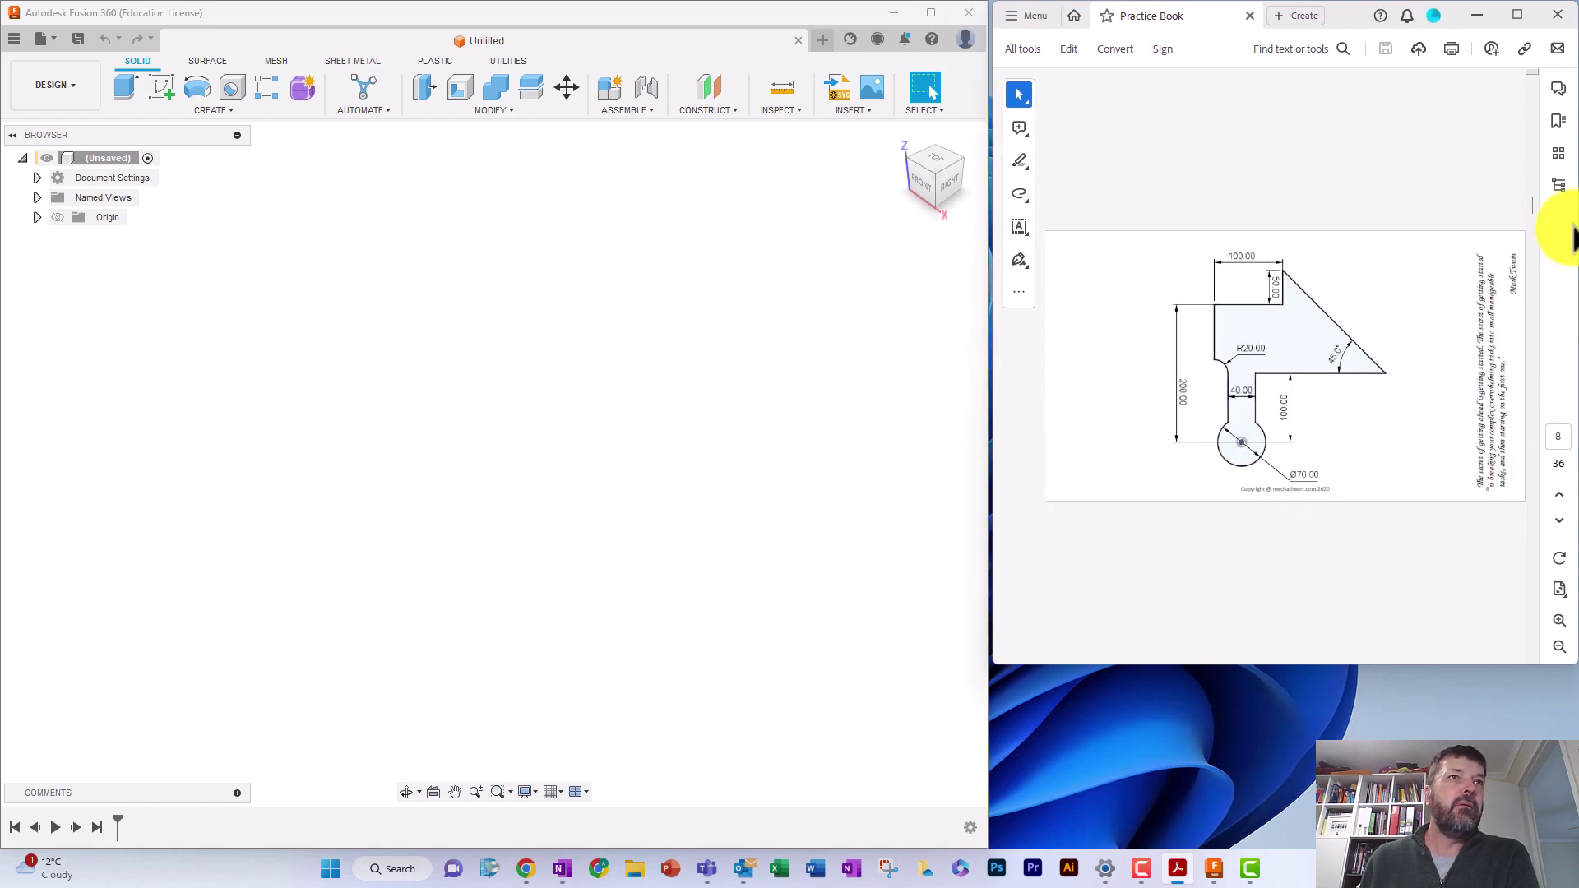
left_click(1559, 621)
left_click(1559, 620)
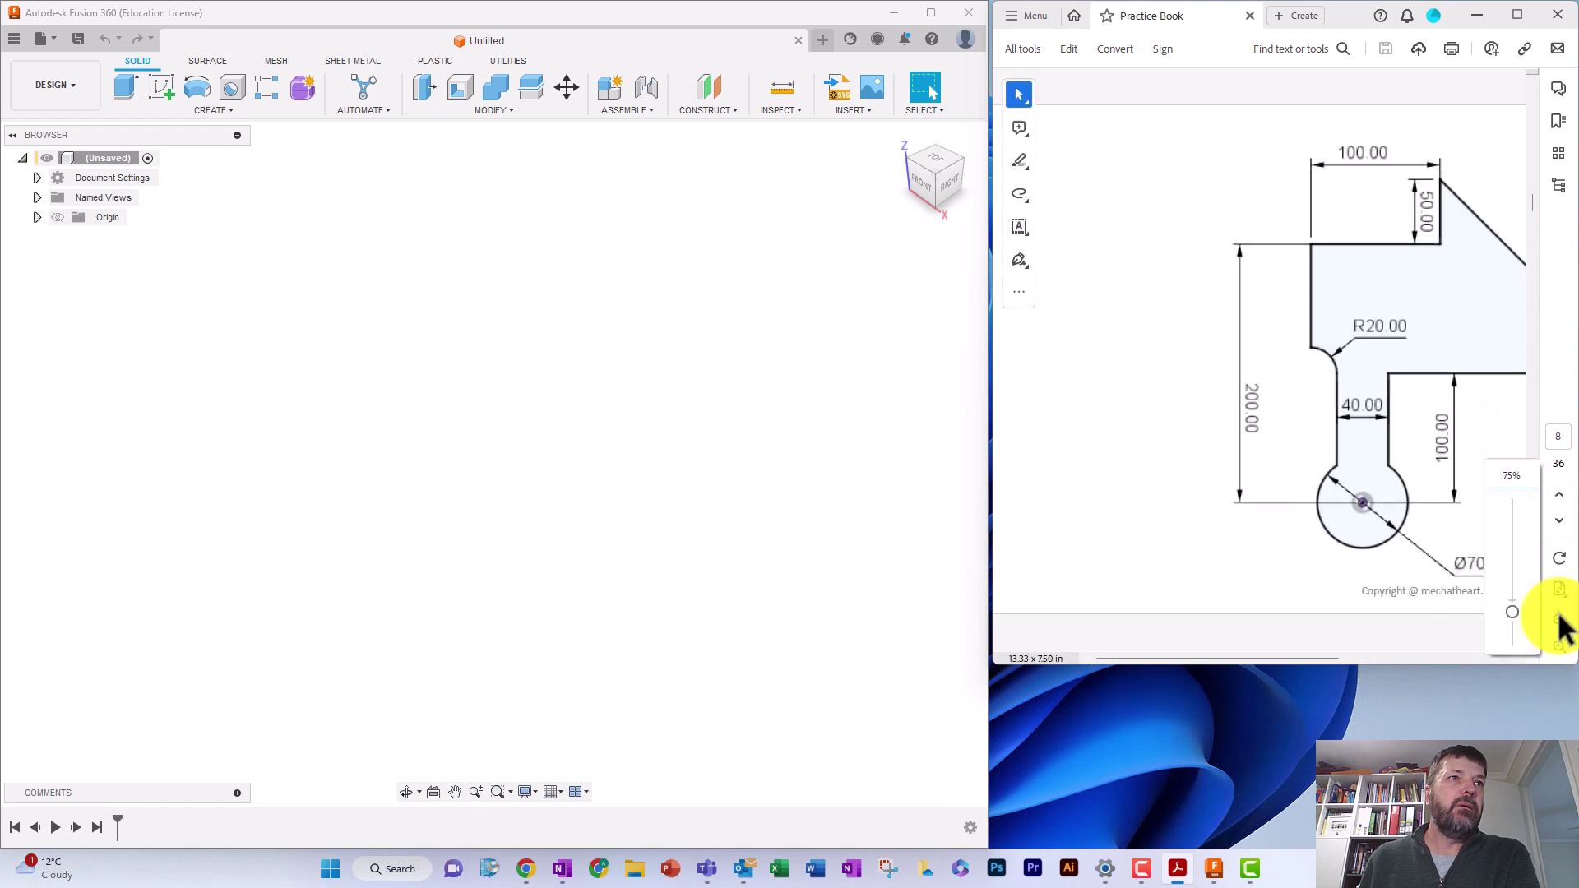
left_click_drag(1321, 657, 1388, 641)
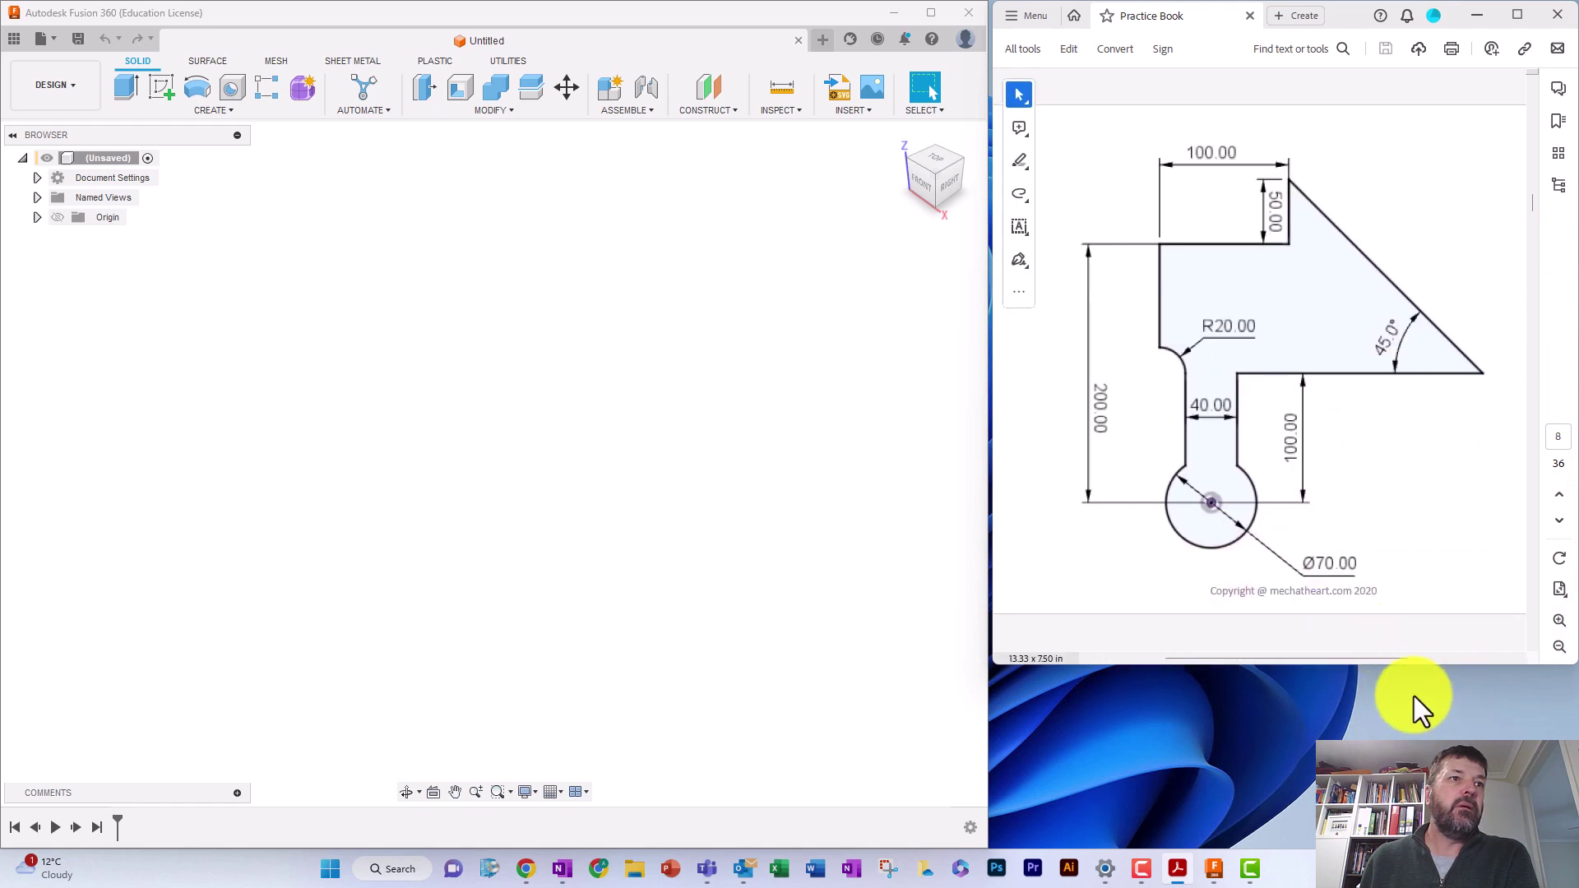
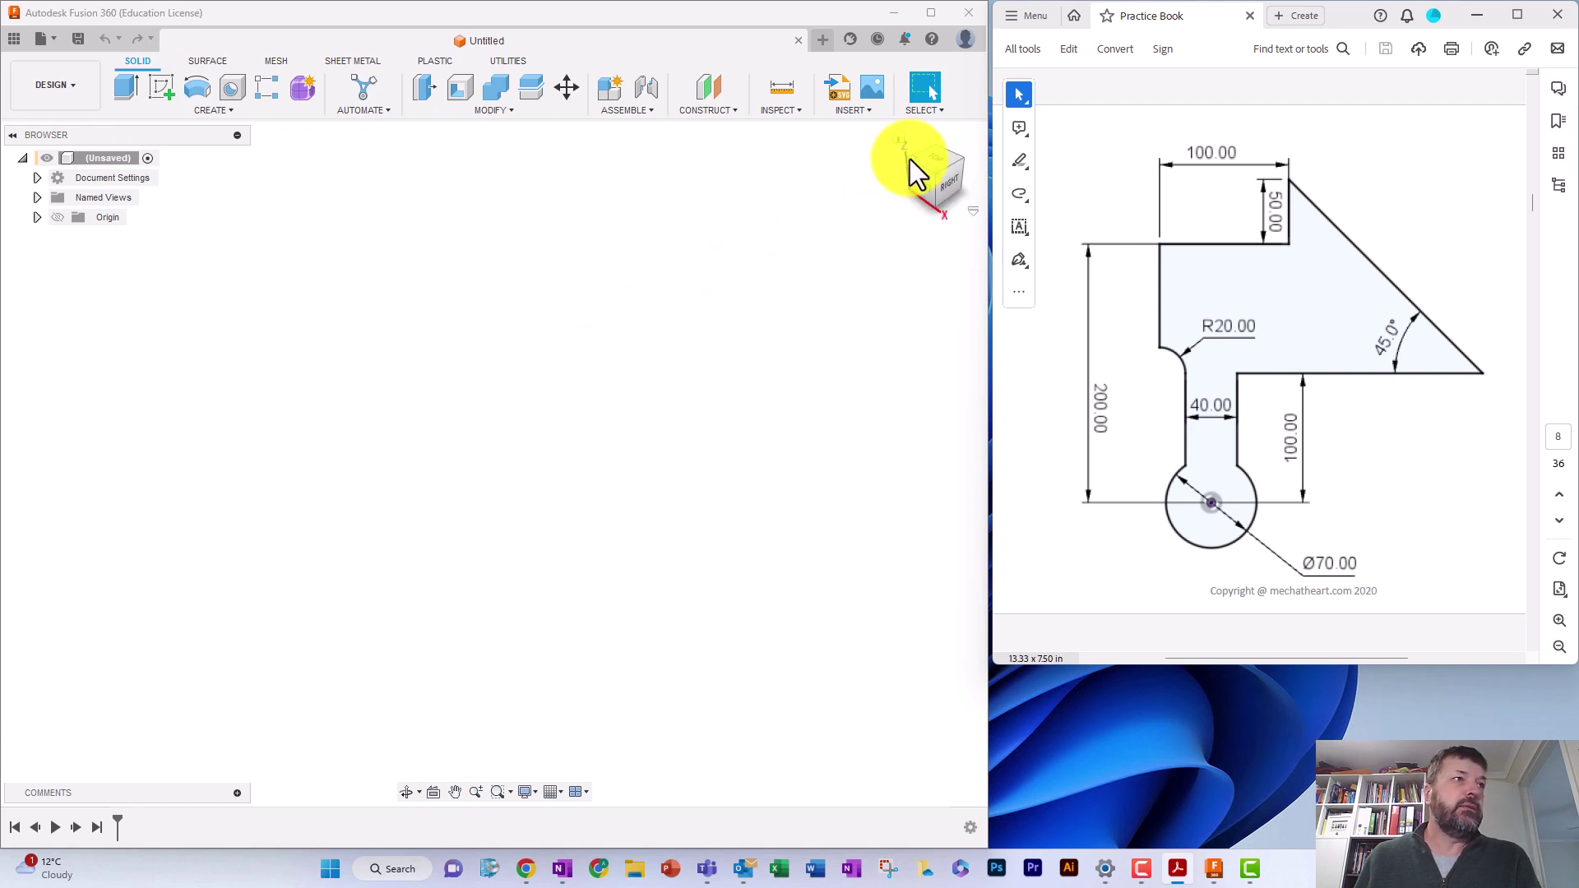
Check that the default modeling orientation is Z up in the general preferences and accept the settings
left_click_drag(905, 173, 909, 210)
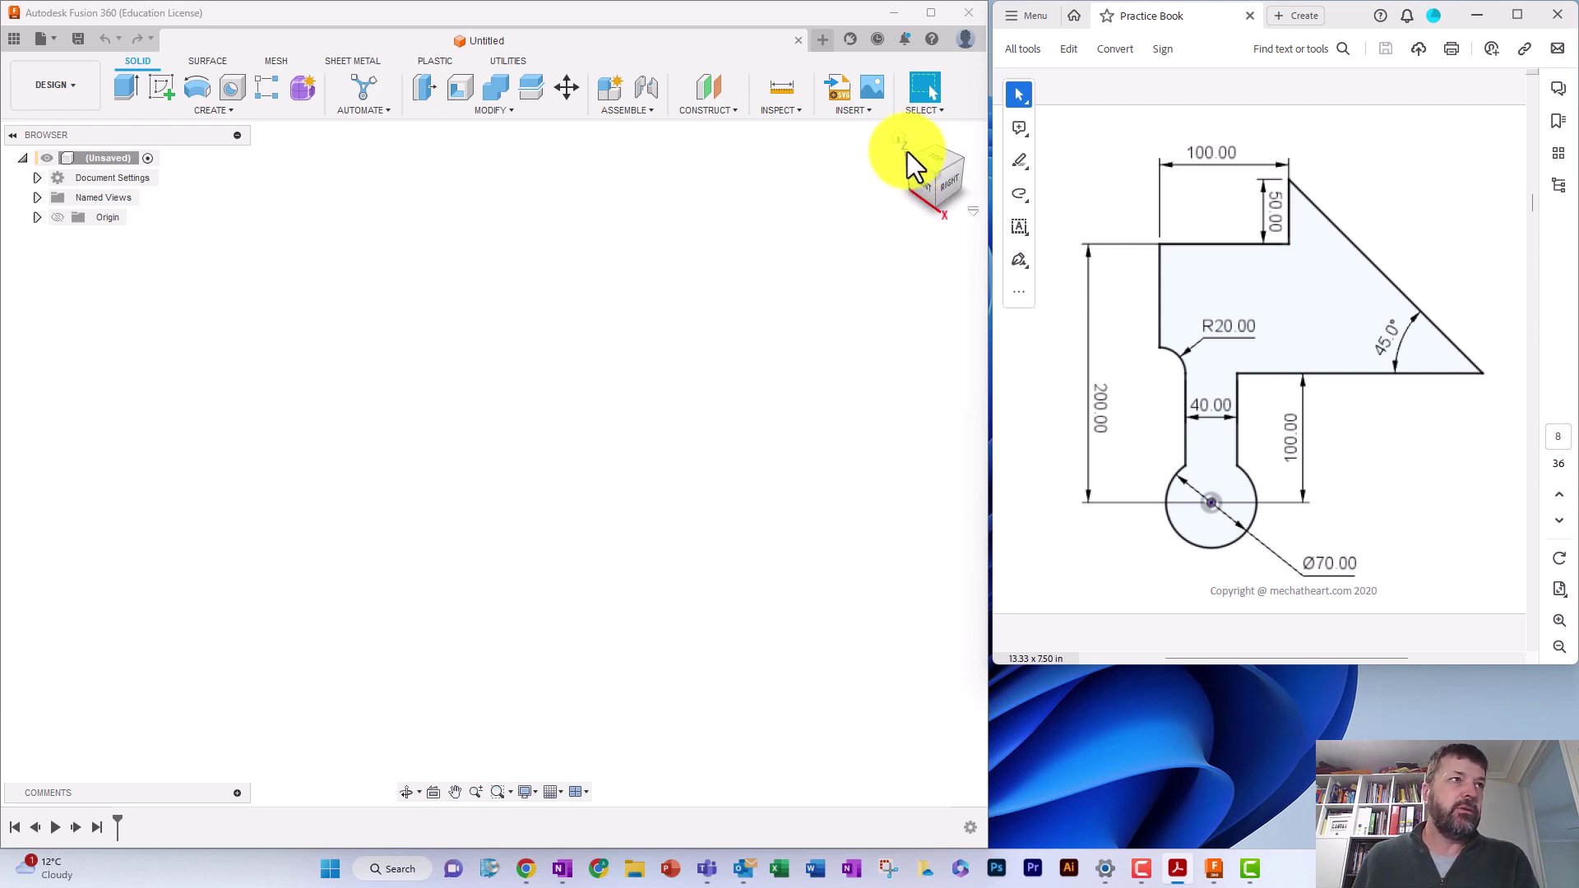
left_click(964, 42)
left_click(967, 79)
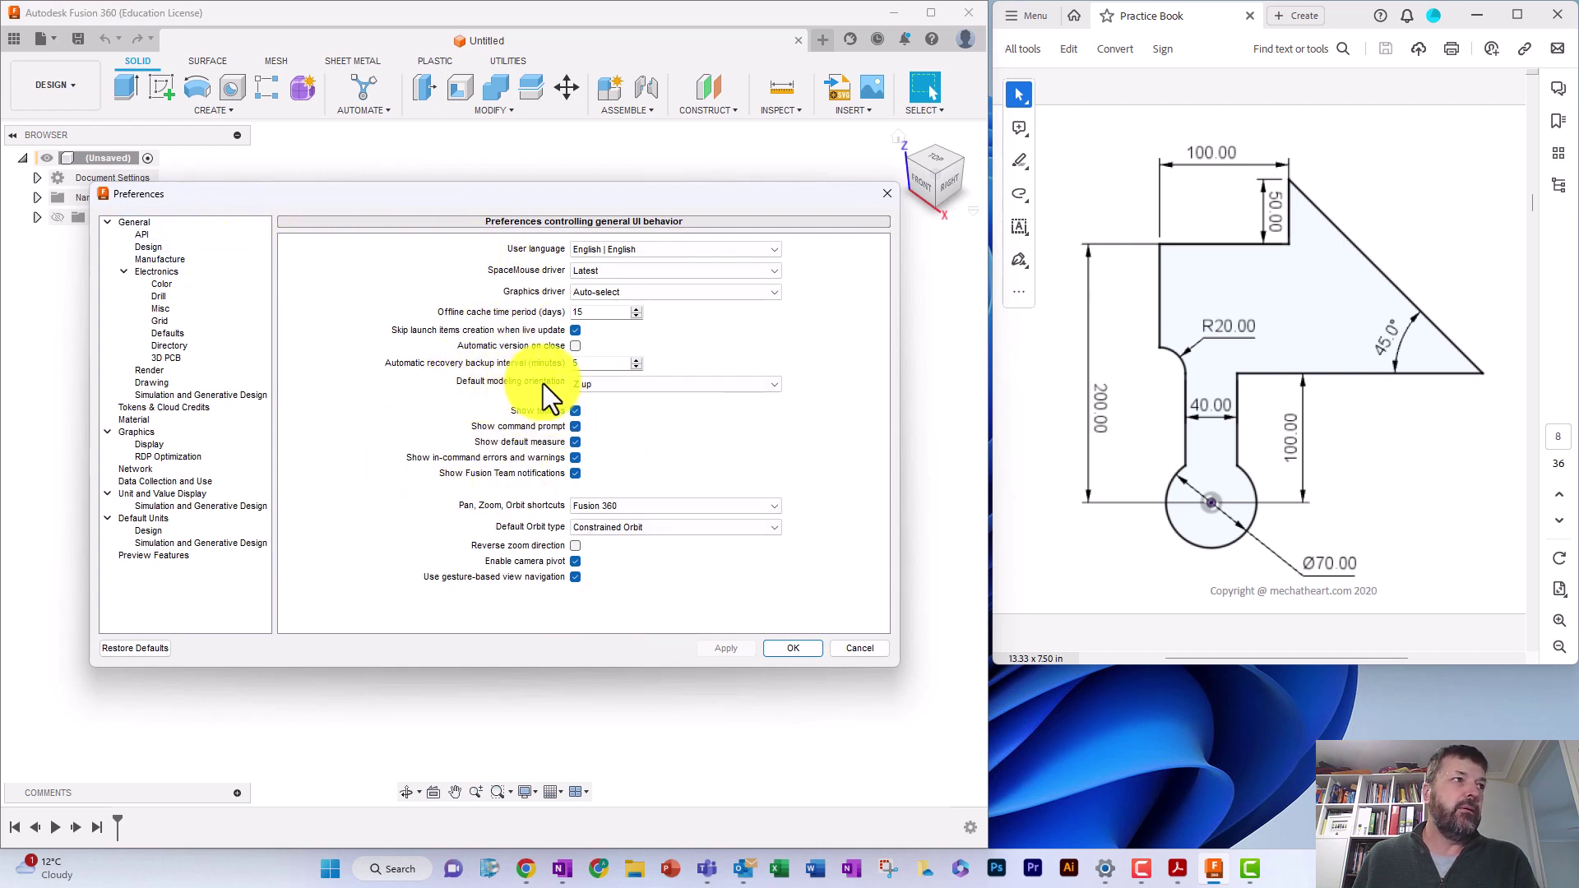
left_click(597, 386)
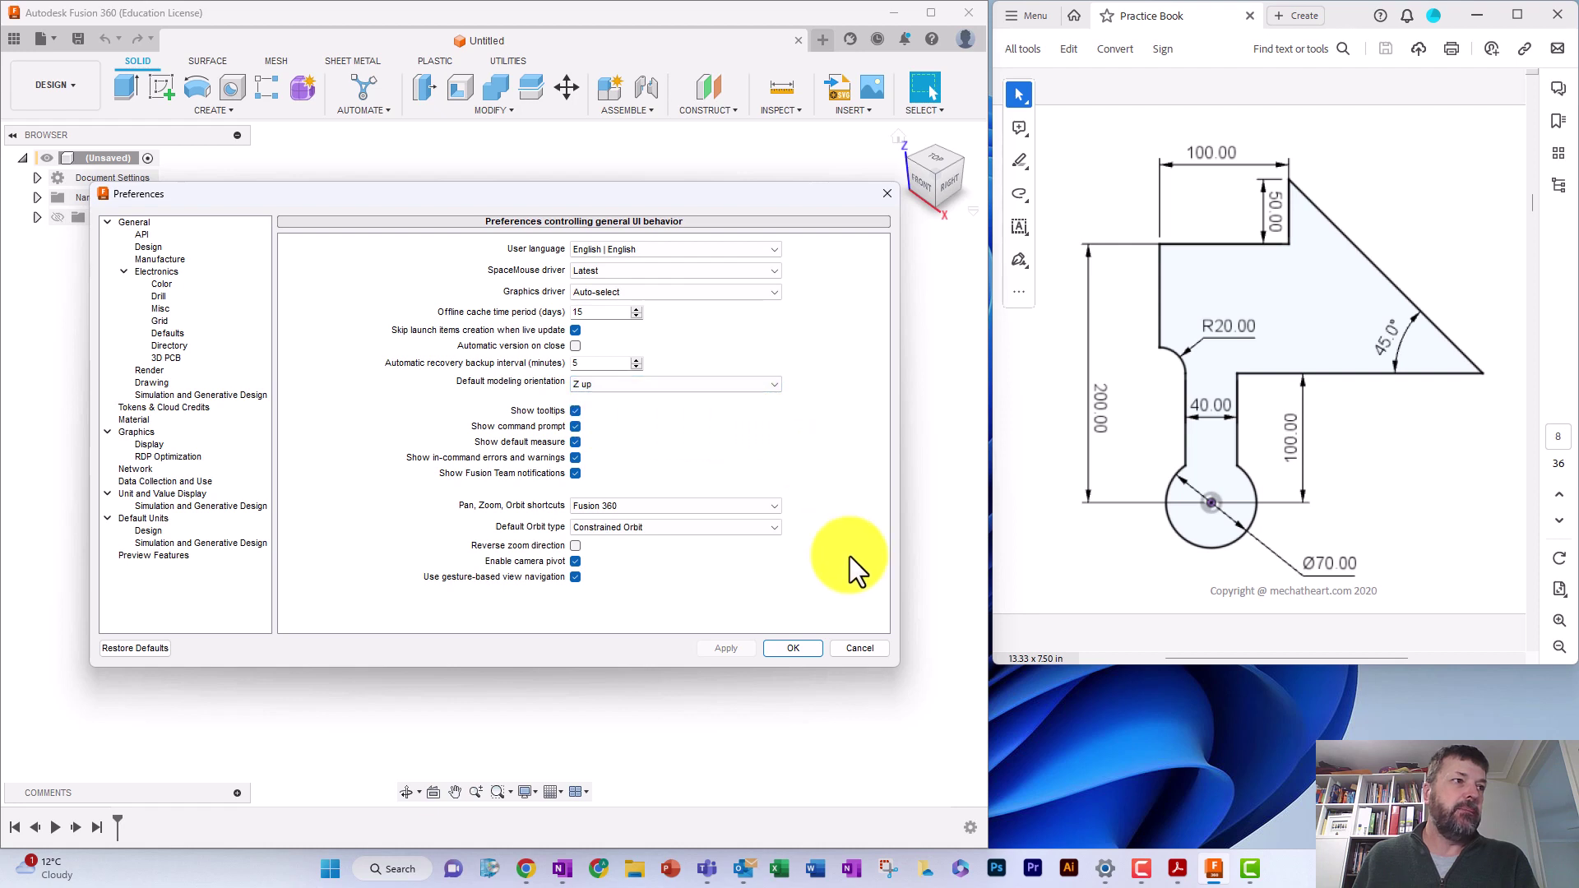
left_click(804, 647)
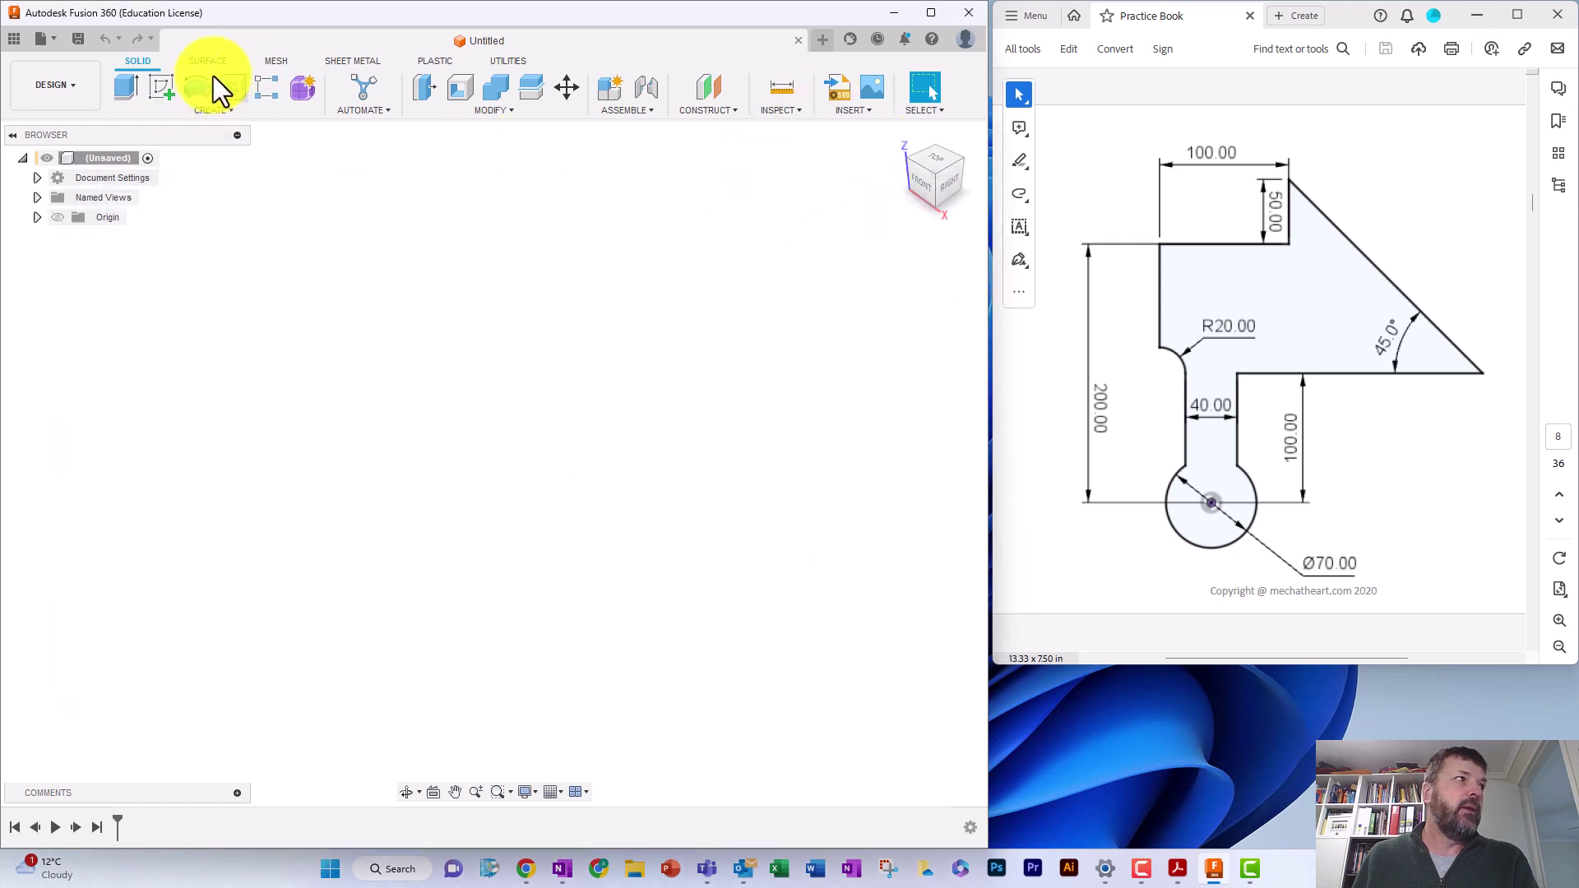
Create a sketch on the horizontal XY origin plane
left_click(165, 90)
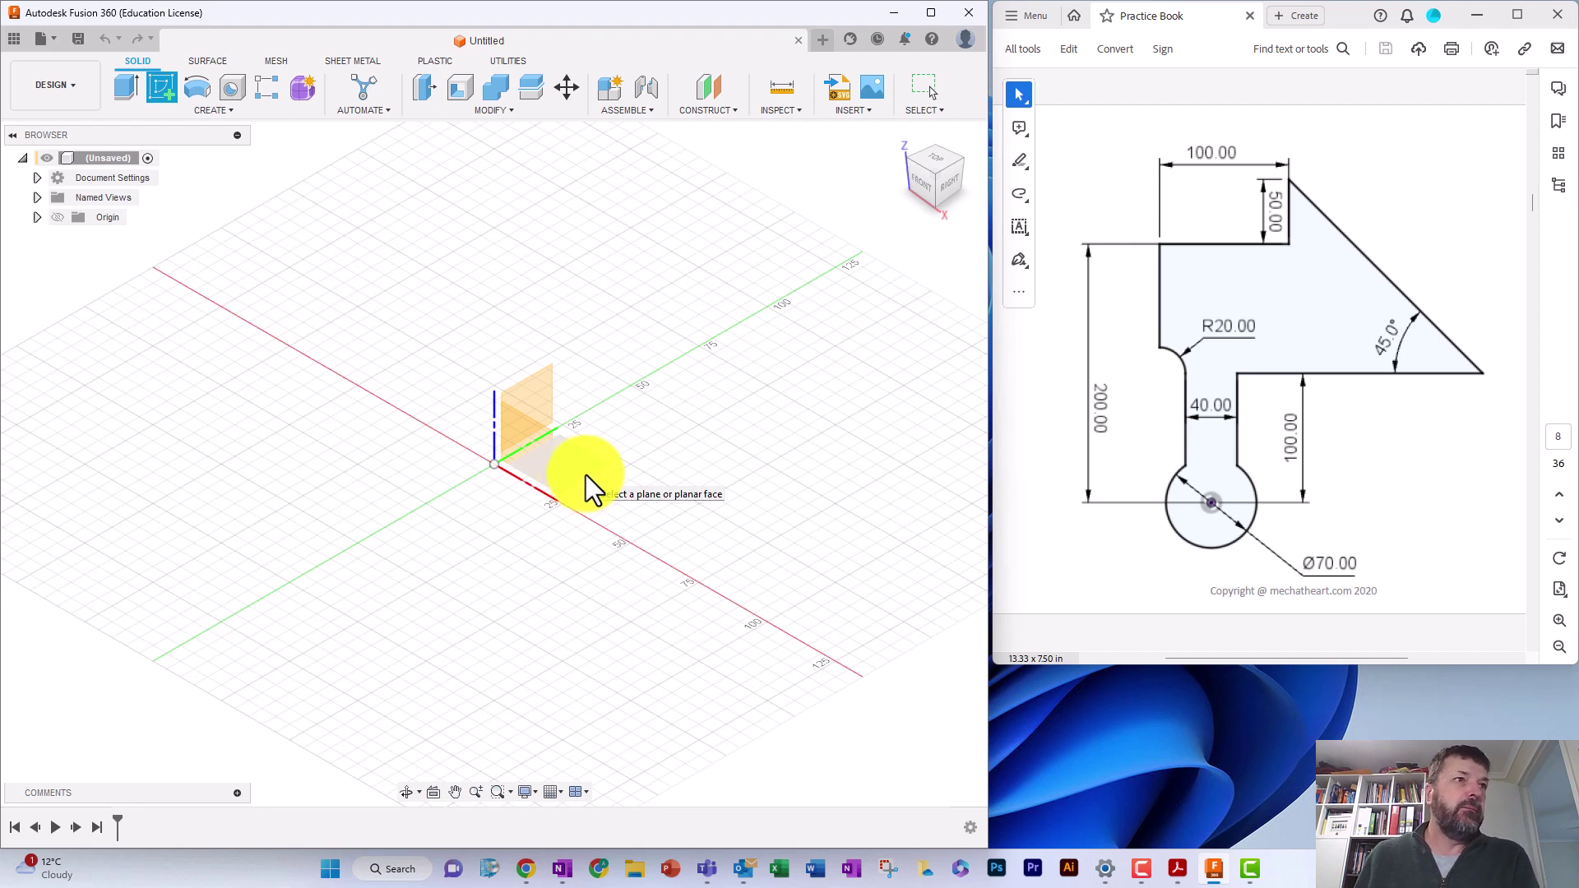
left_click(584, 475)
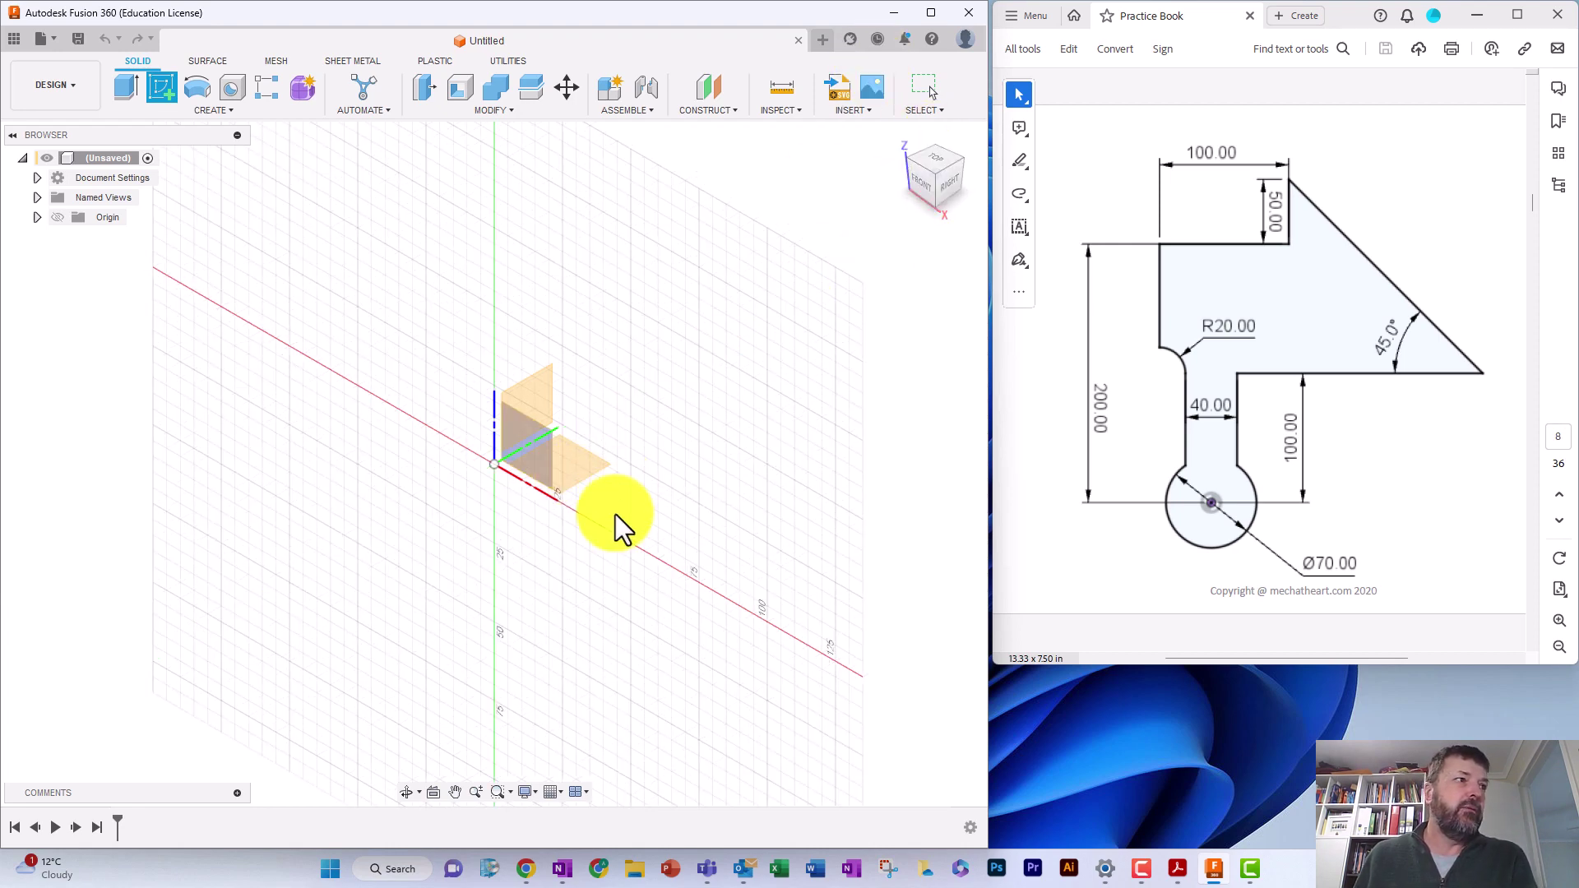
left_click(580, 470)
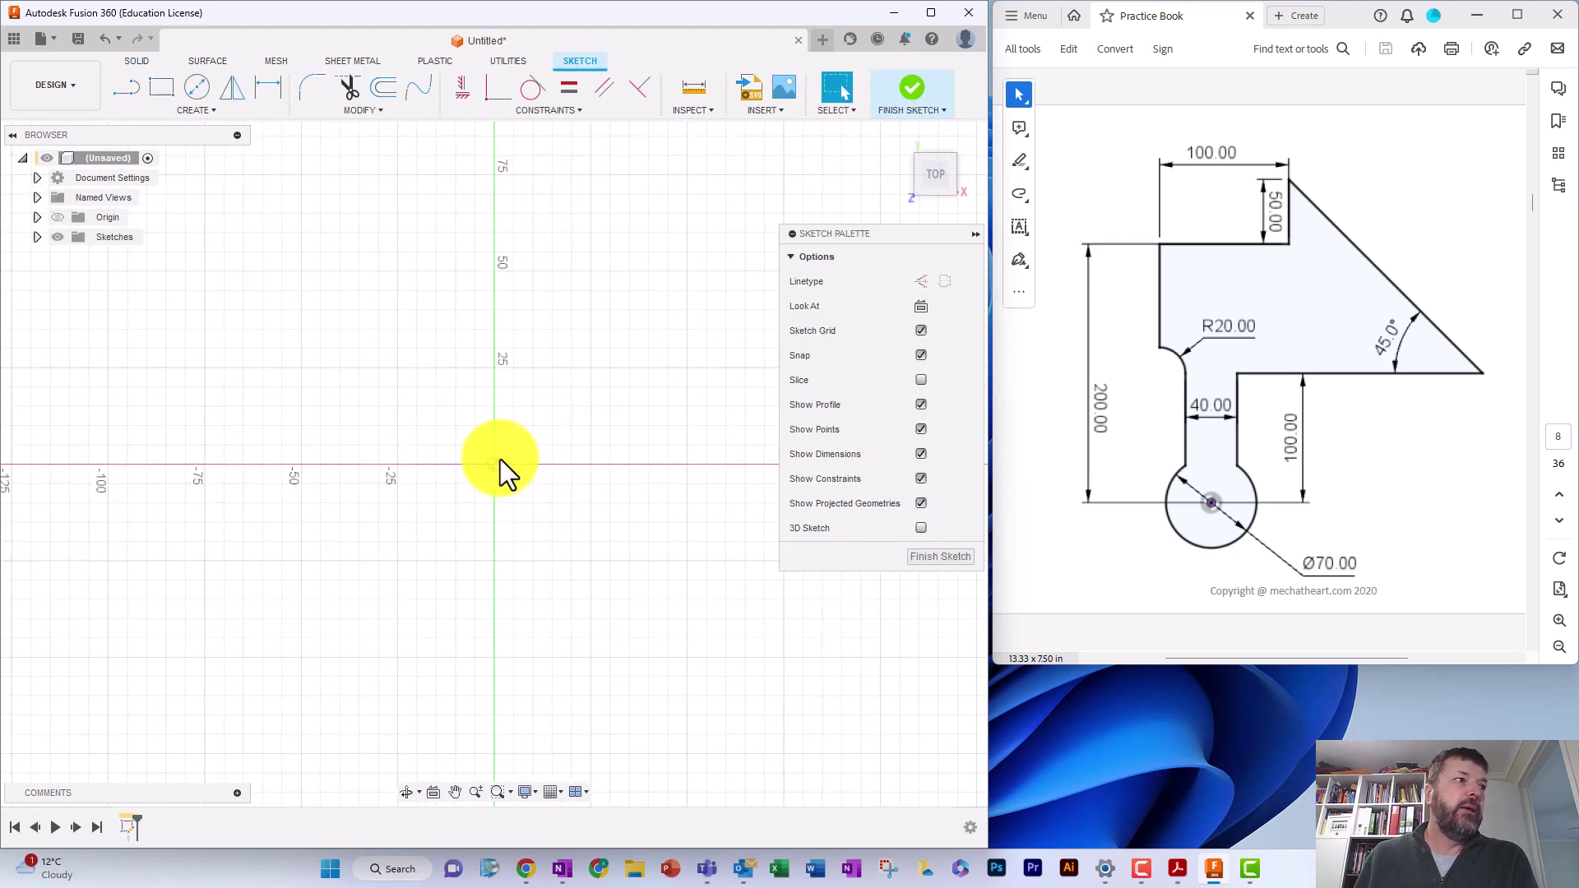
Sketch a center-diameter circle of 70 mm centred on the origin
scroll(495, 462, "up", 2)
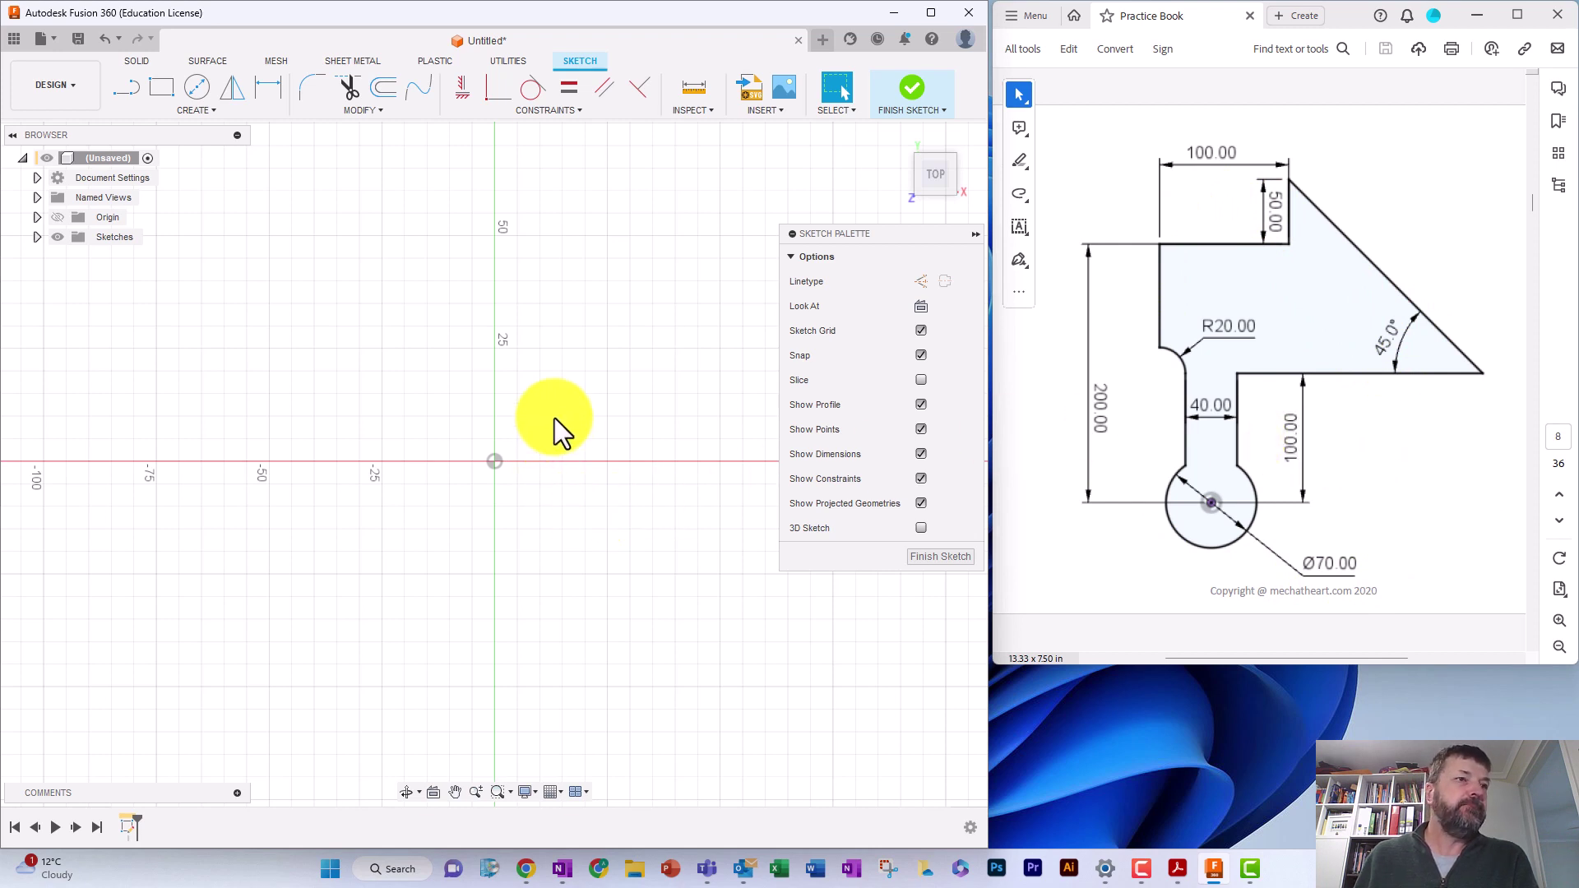
left_click(196, 86)
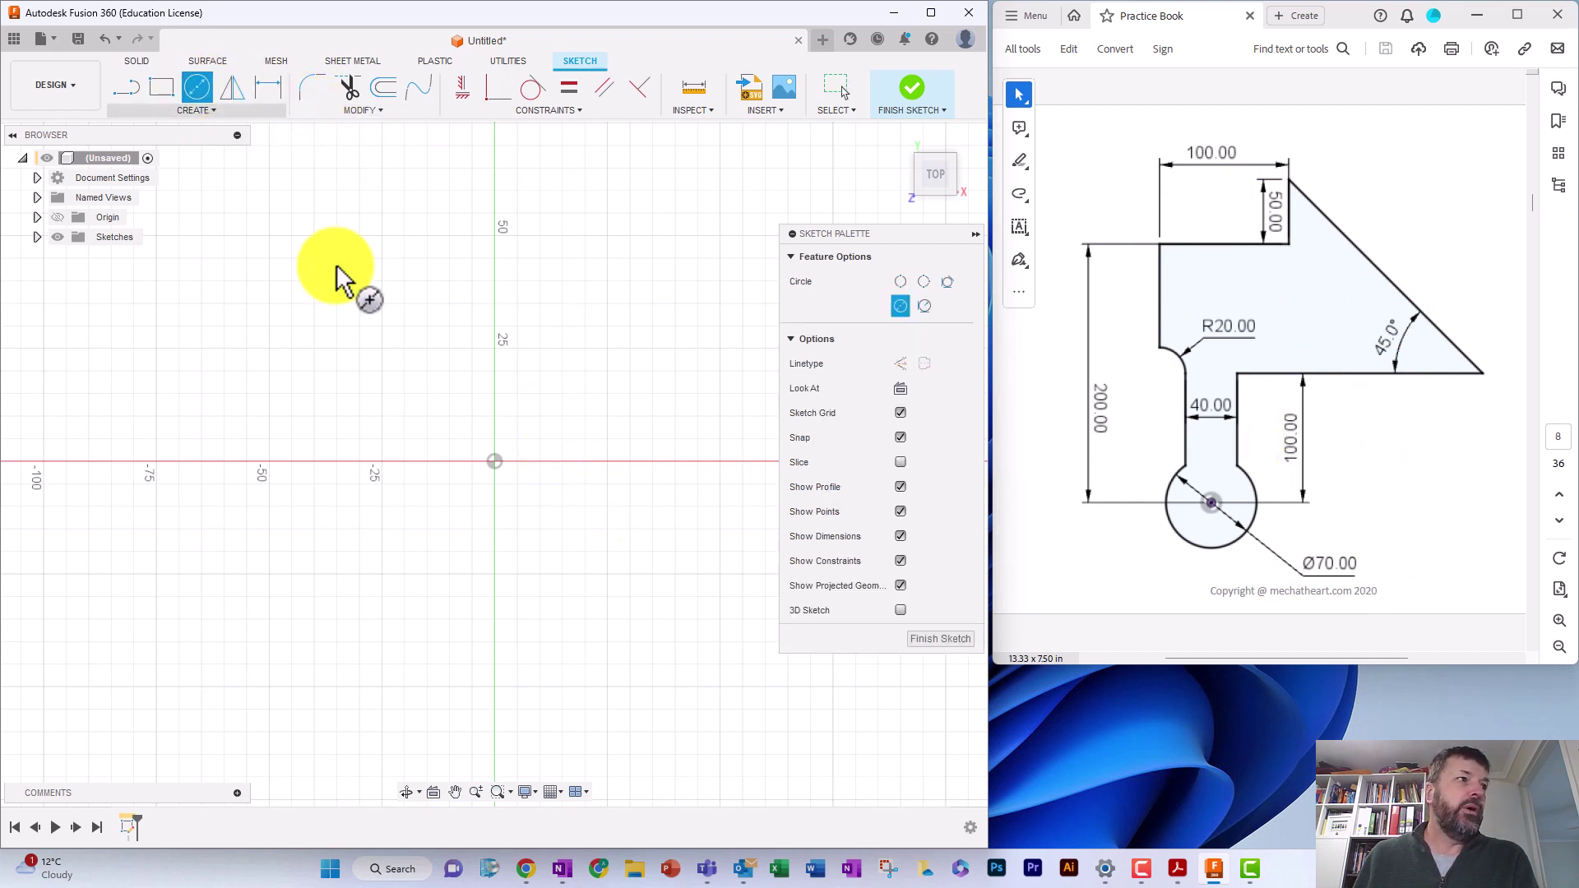
left_click(494, 460)
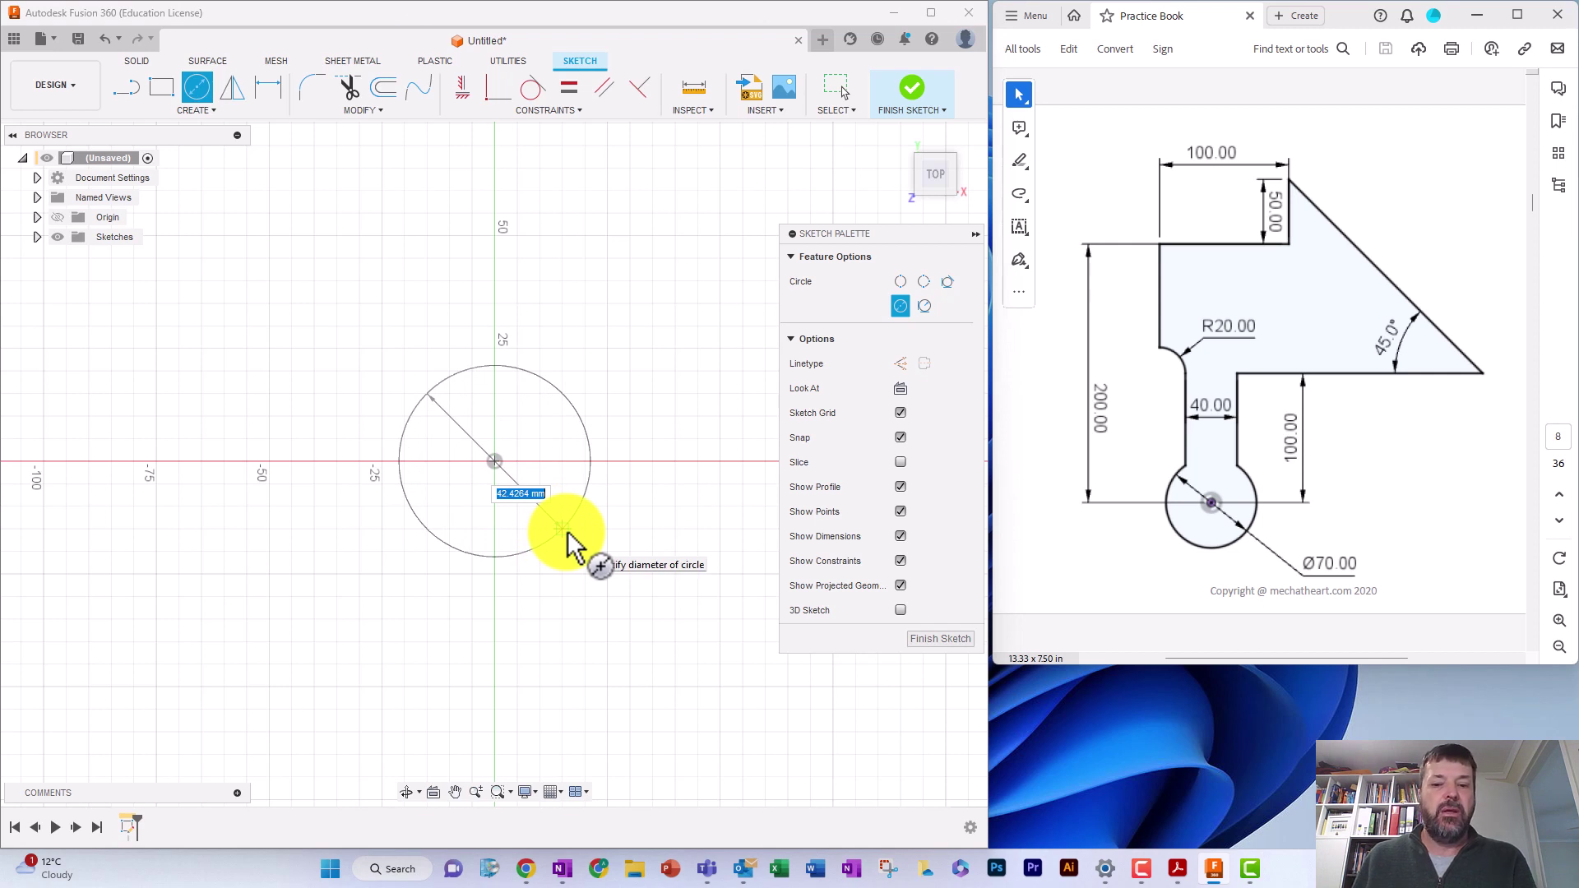
type("70")
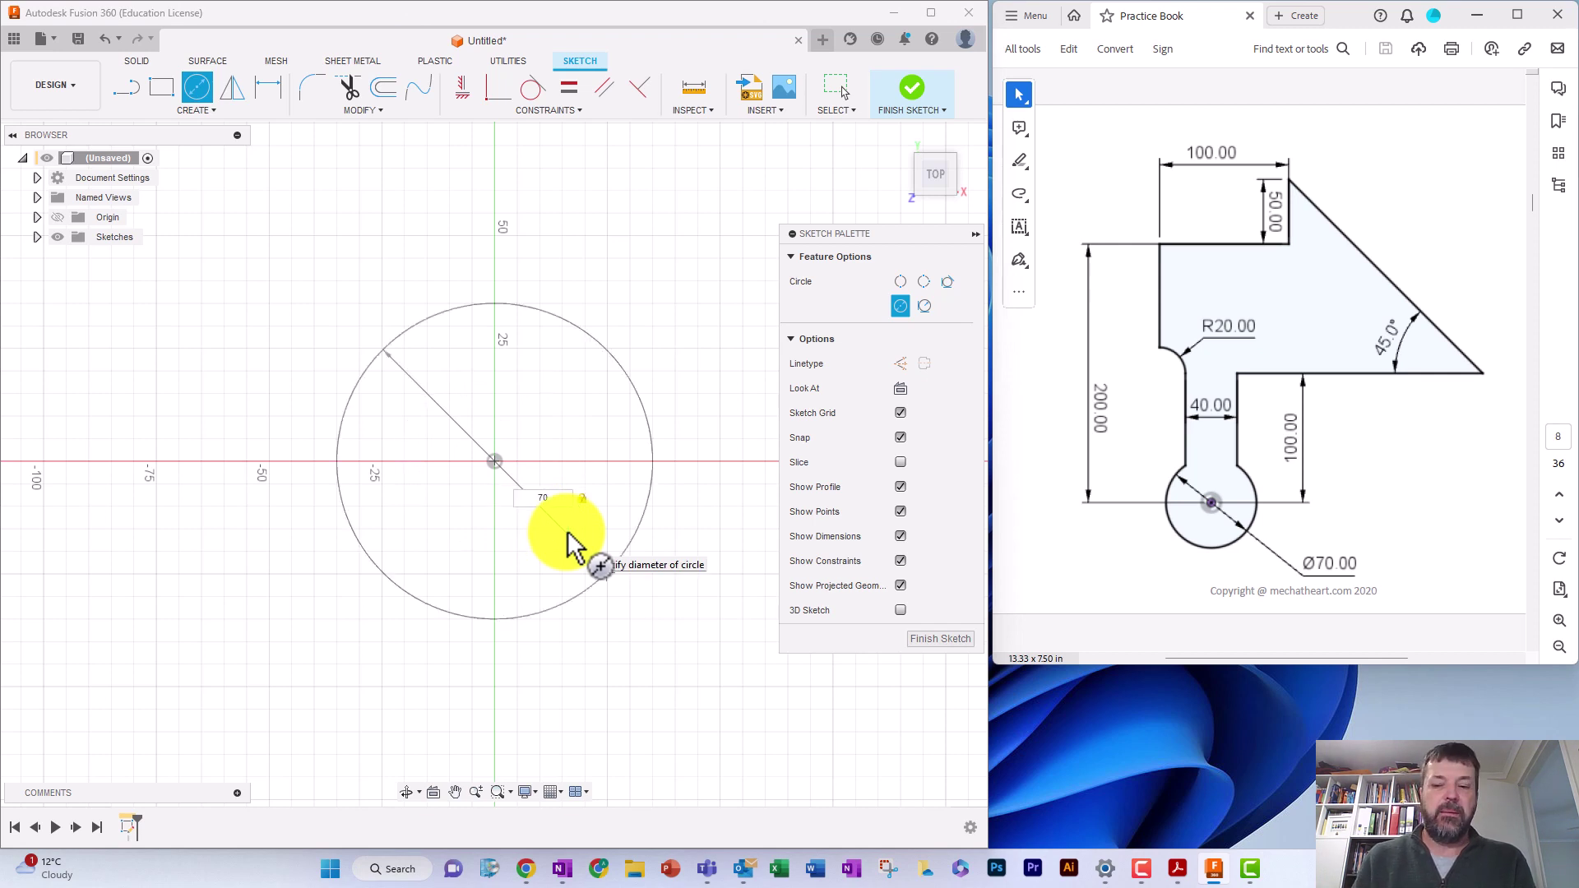
key("Return")
key("Escape")
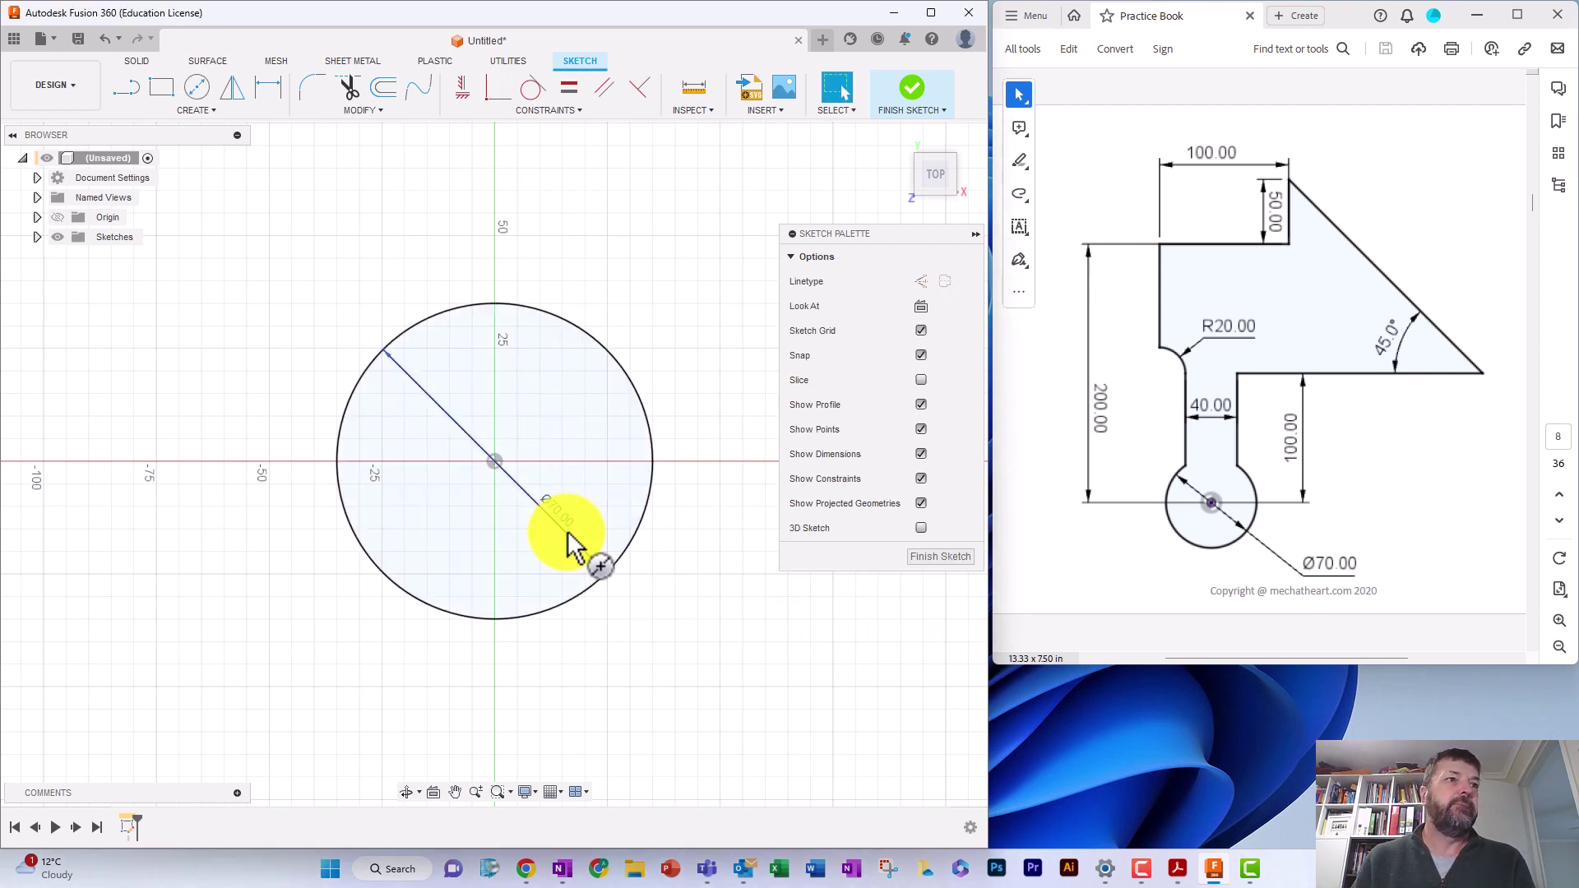
Sketch a horizontal line about 140 mm long above the circle, starting on the vertical axis and running towards positive X
scroll(569, 549, "down", 3)
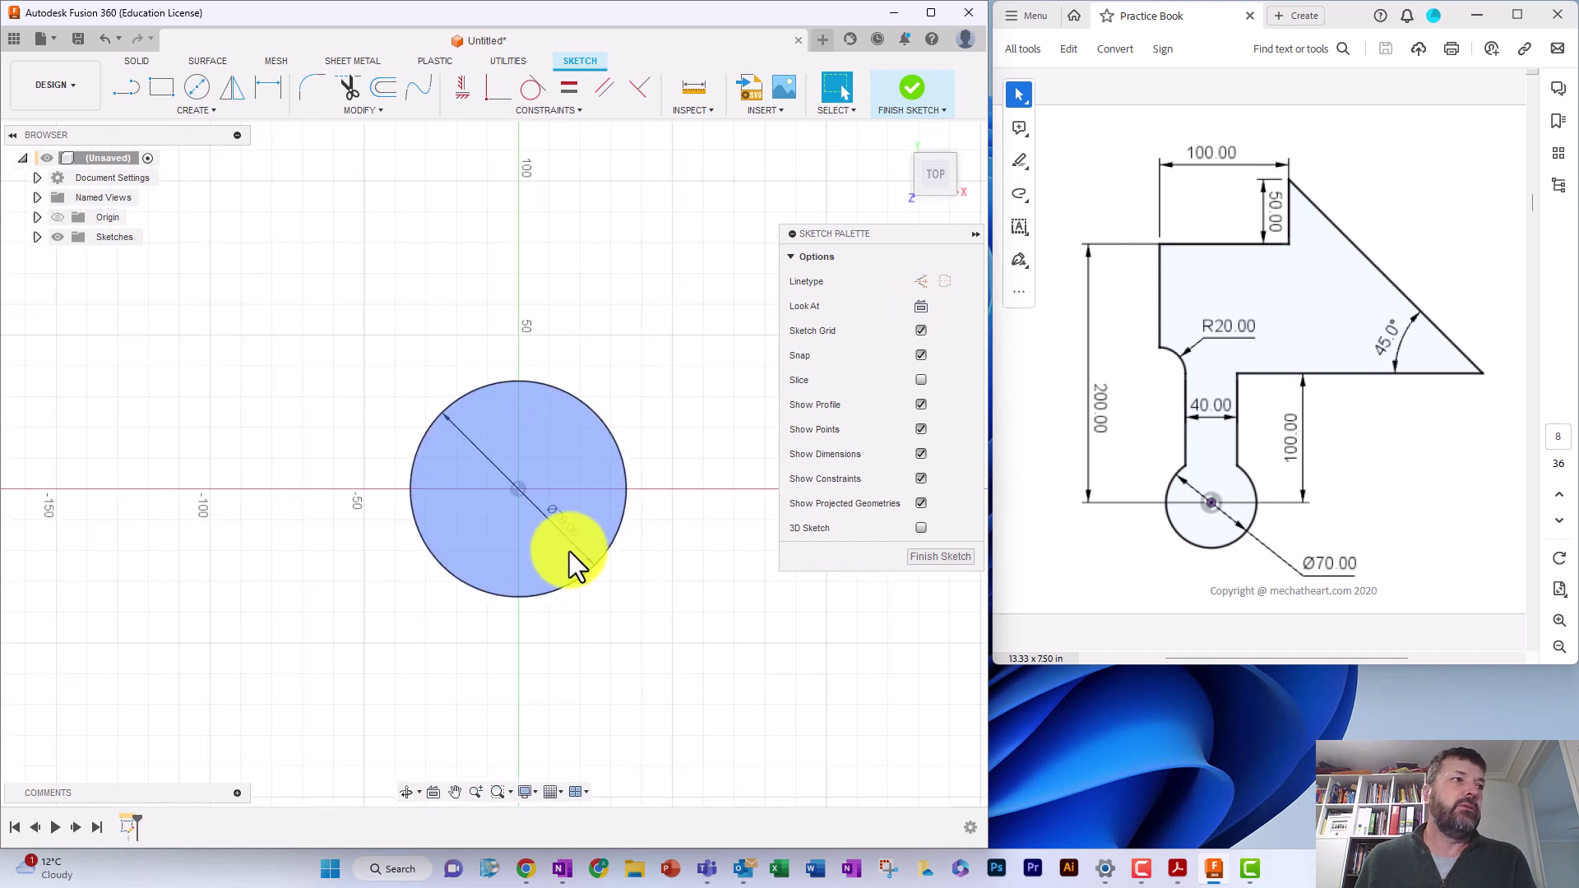
left_click_drag(658, 470, 596, 613)
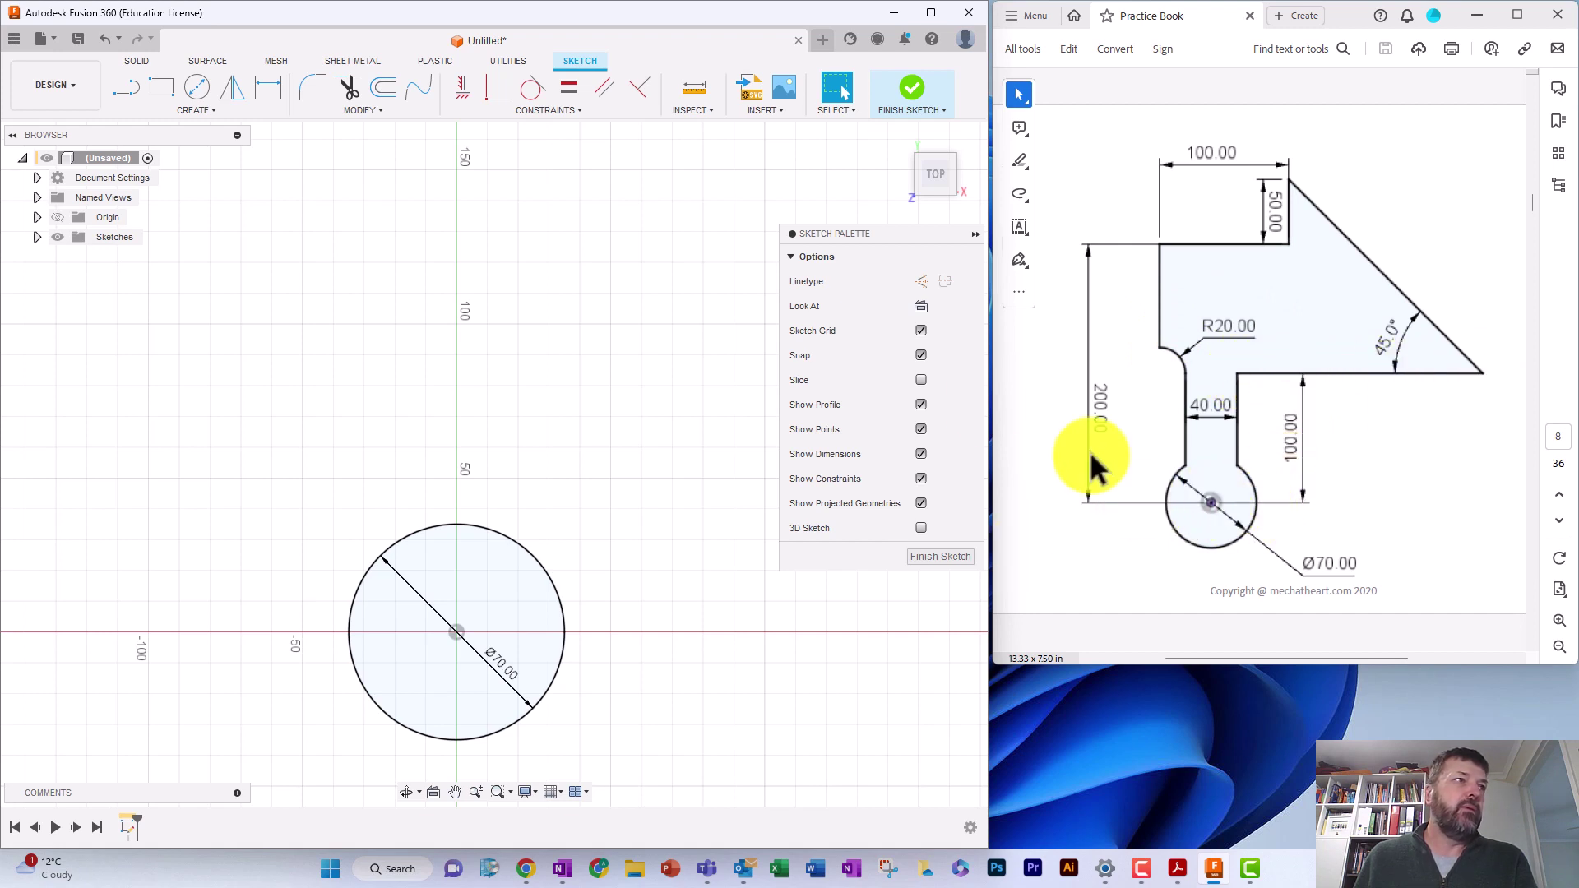
left_click(125, 87)
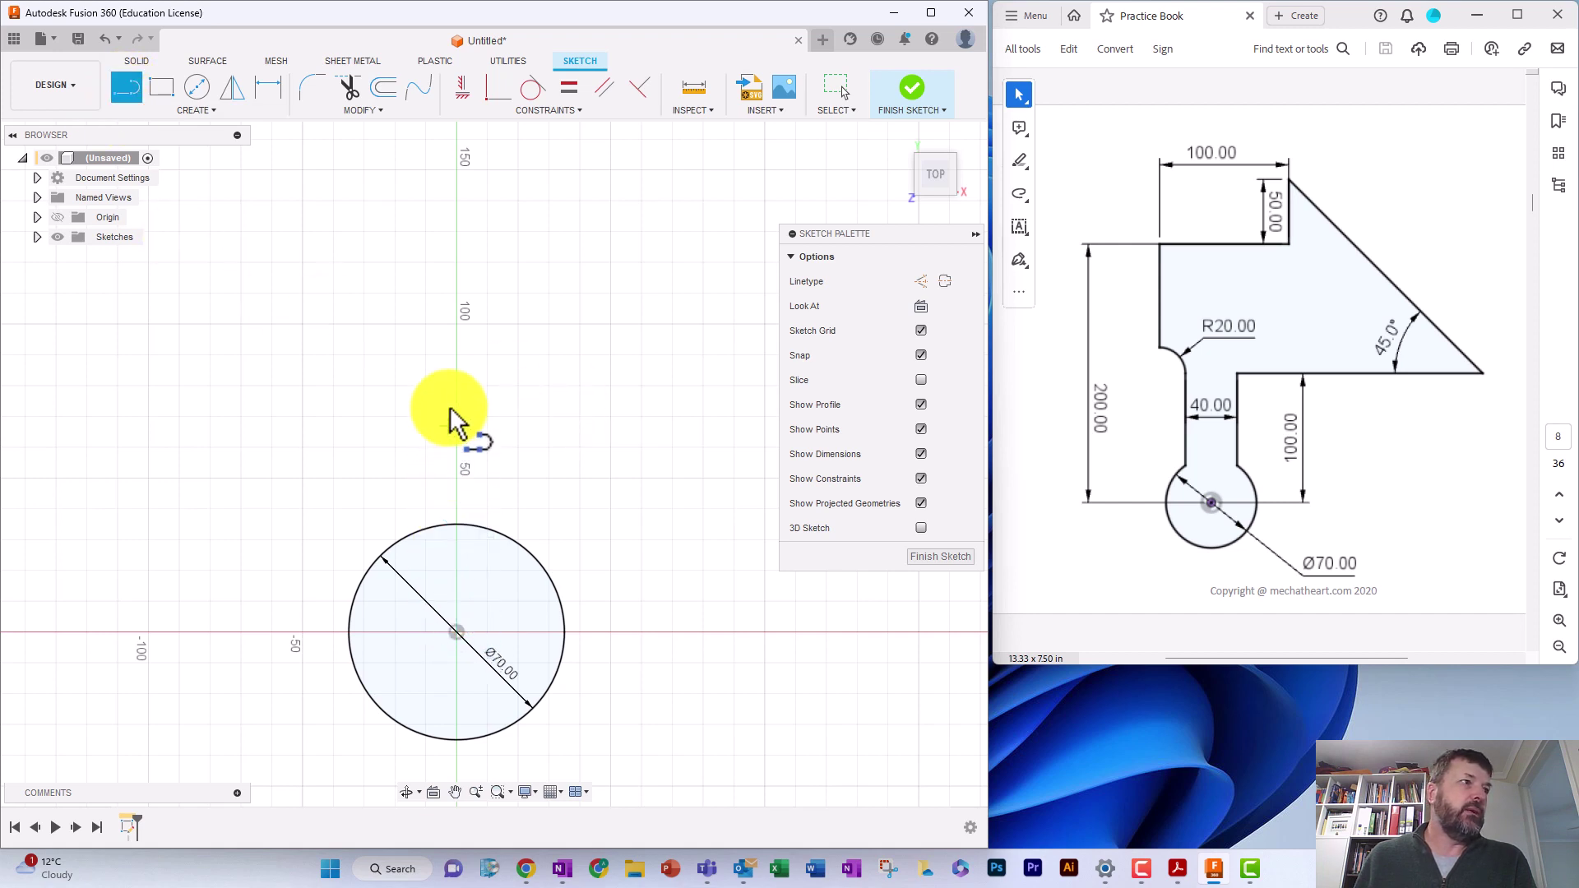
left_click(457, 370)
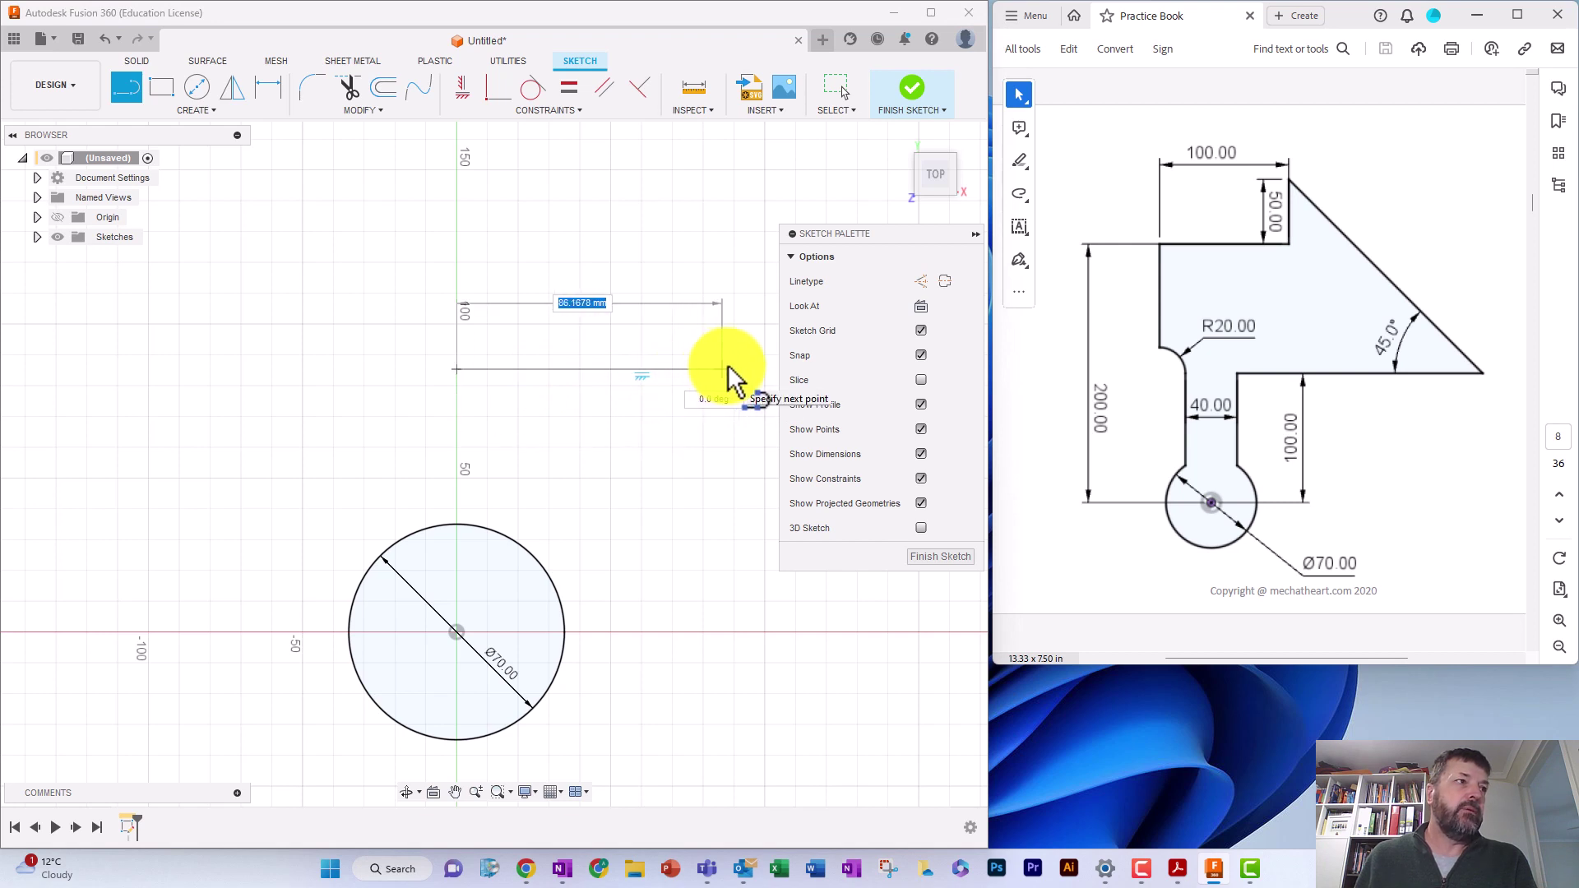
left_click_drag(757, 380, 616, 364)
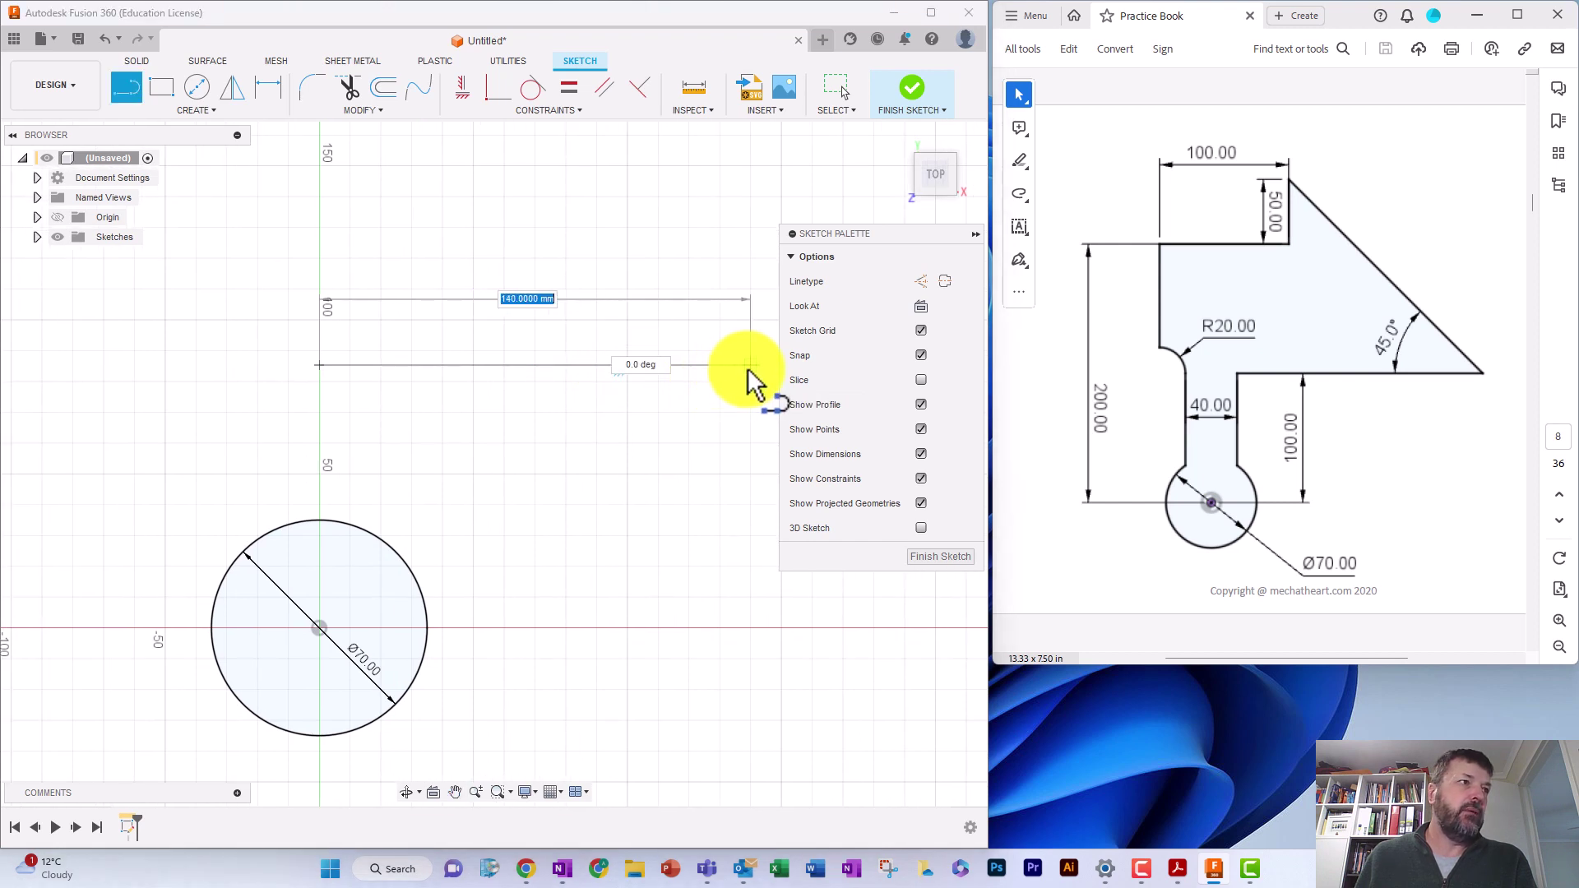
left_click(759, 380)
mouse_move(724, 397)
left_mouse_down()
mouse_move(649, 584)
mouse_move(750, 412)
left_mouse_up()
key("Escape")
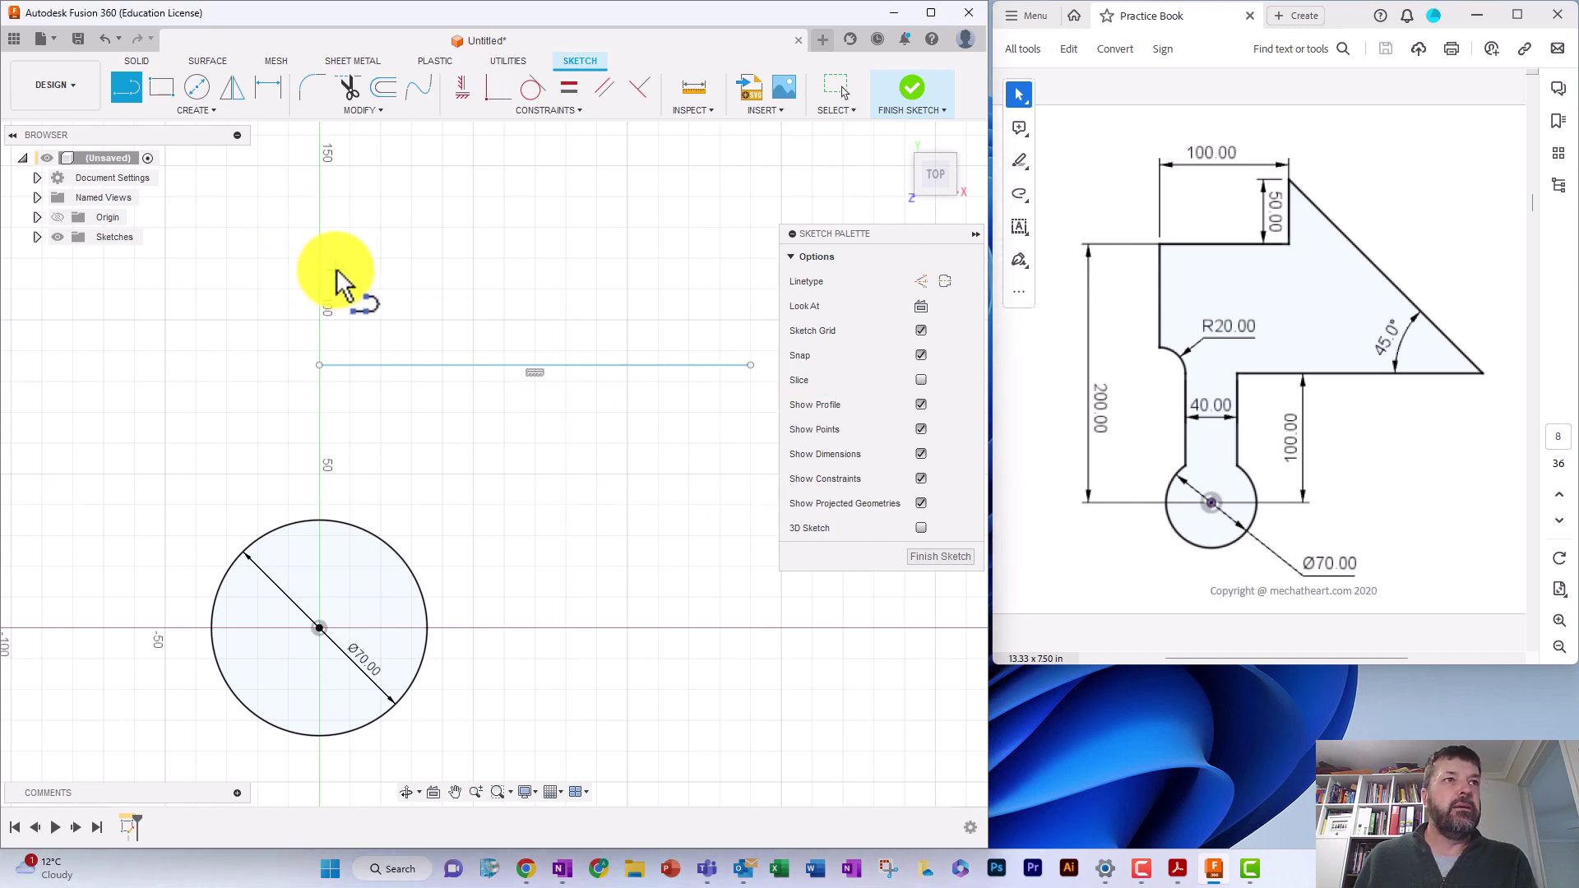
Dimension the horizontal line at 100 mm above the circle's centre
left_click(271, 87)
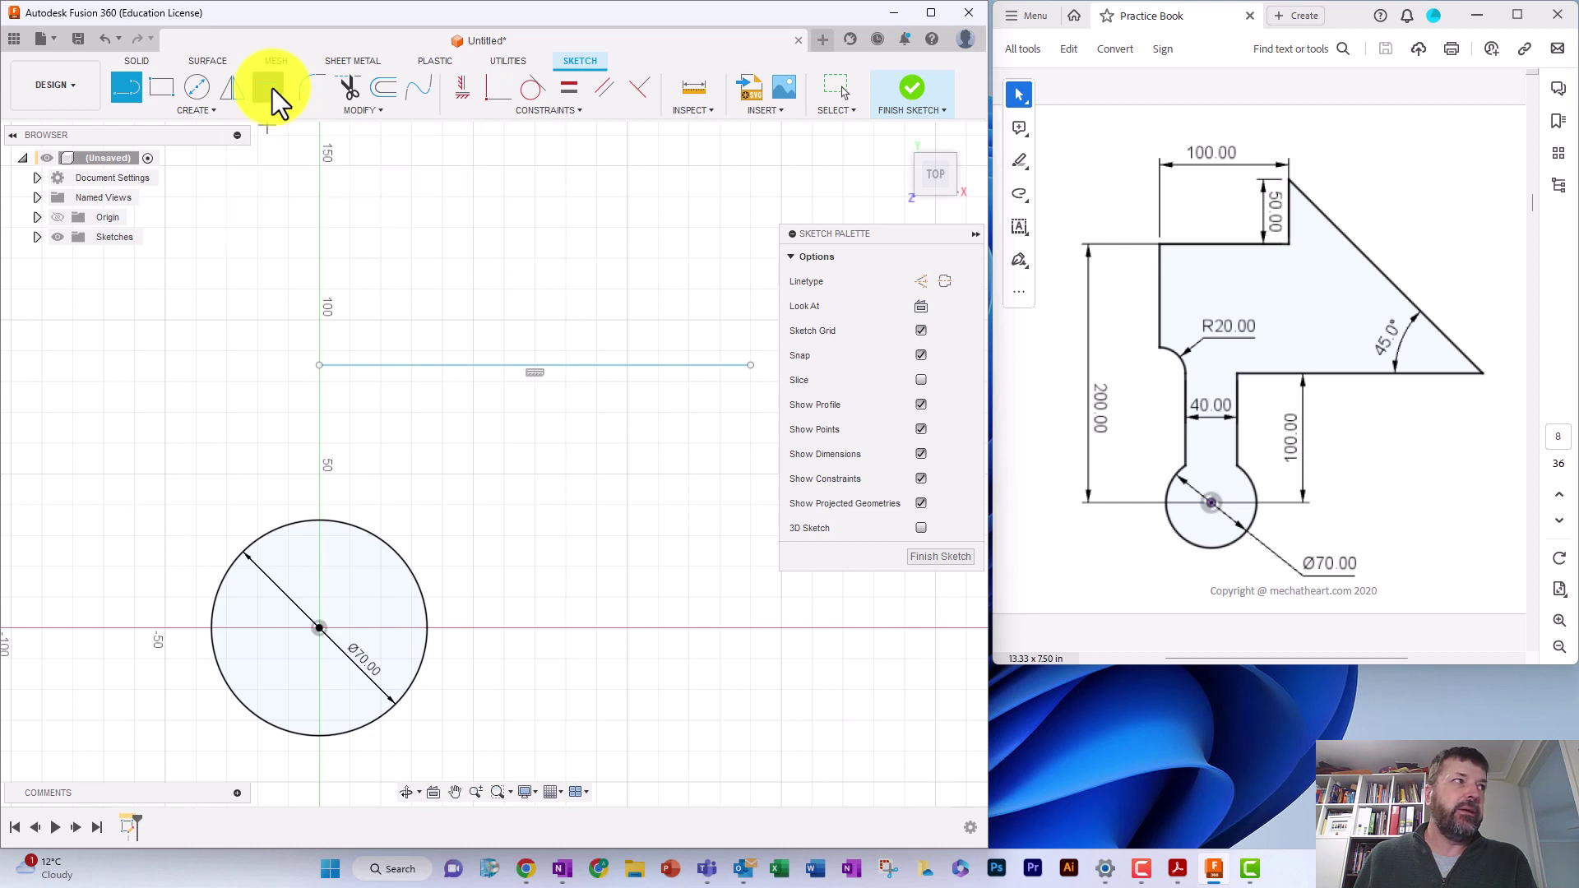
left_click(441, 368)
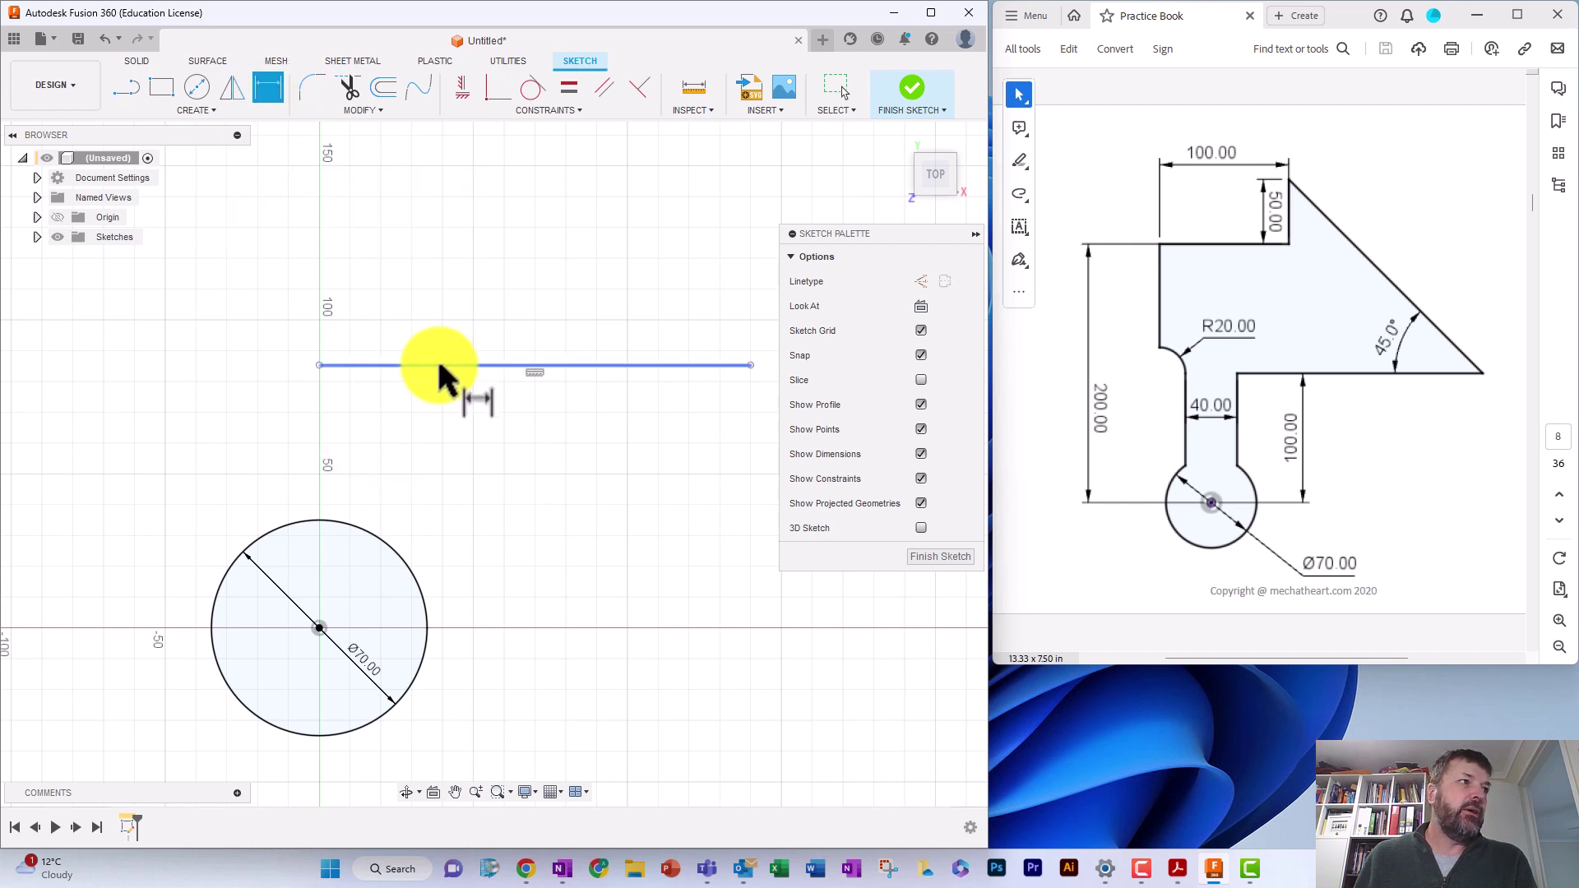
left_click(338, 622)
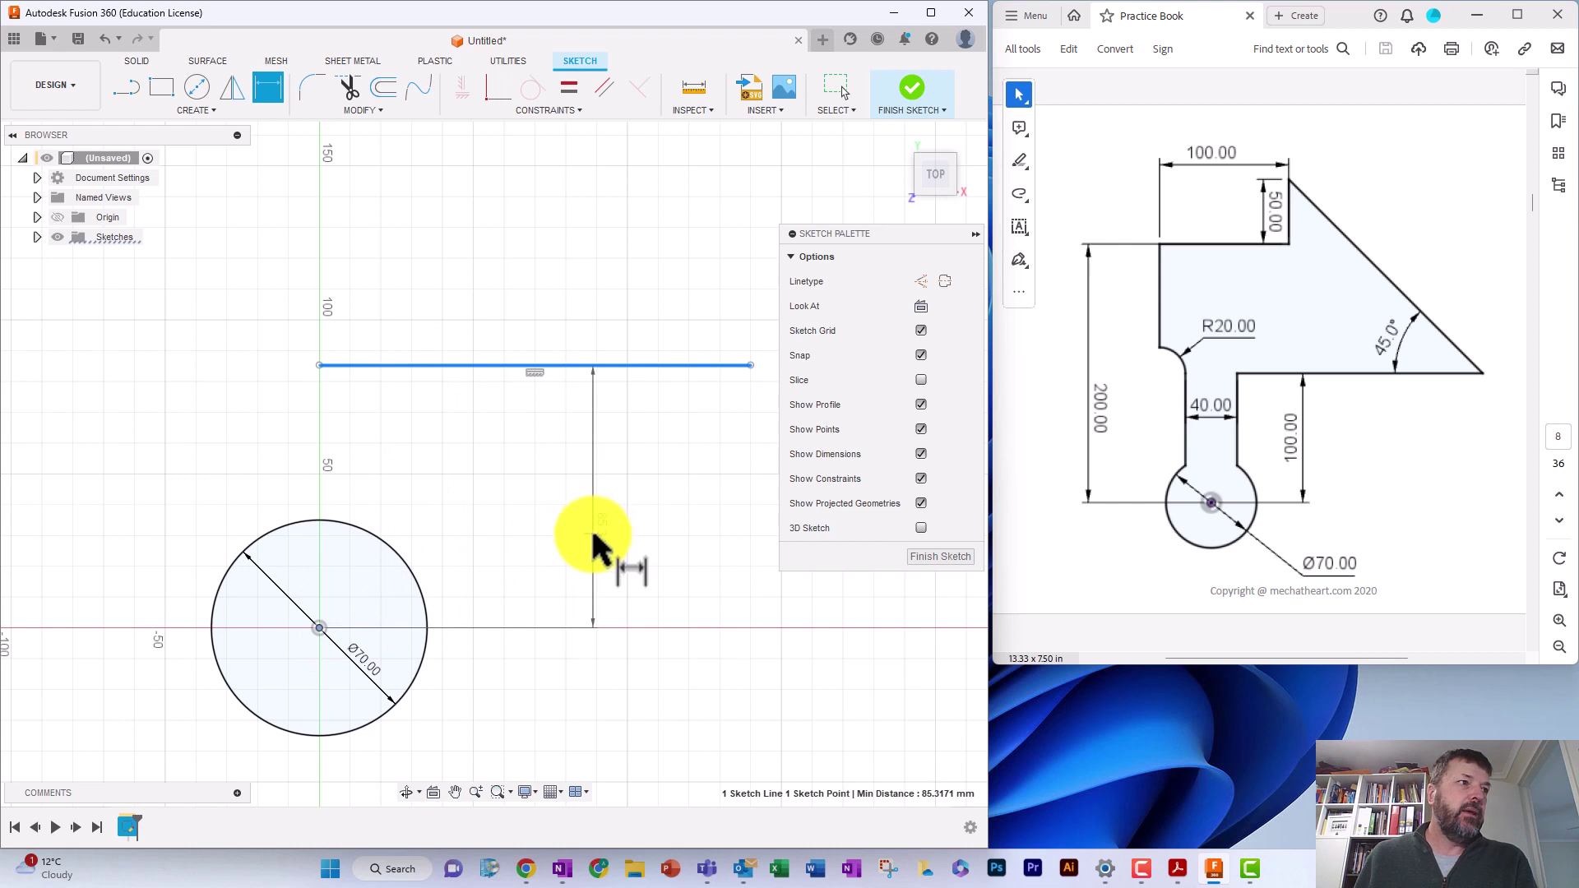
left_click(590, 561)
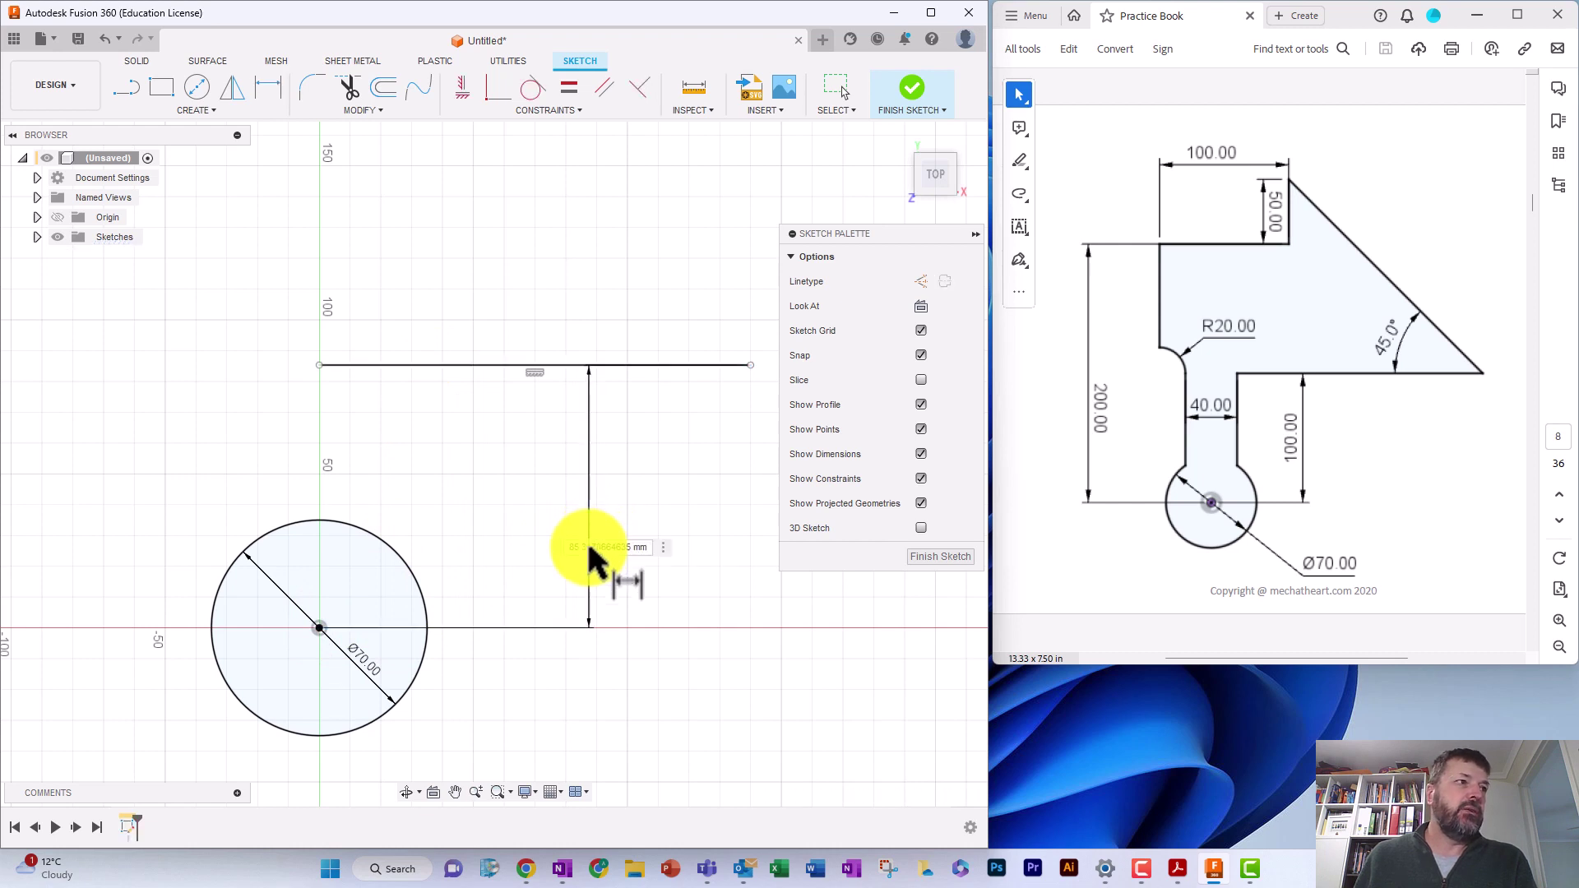
type("1")
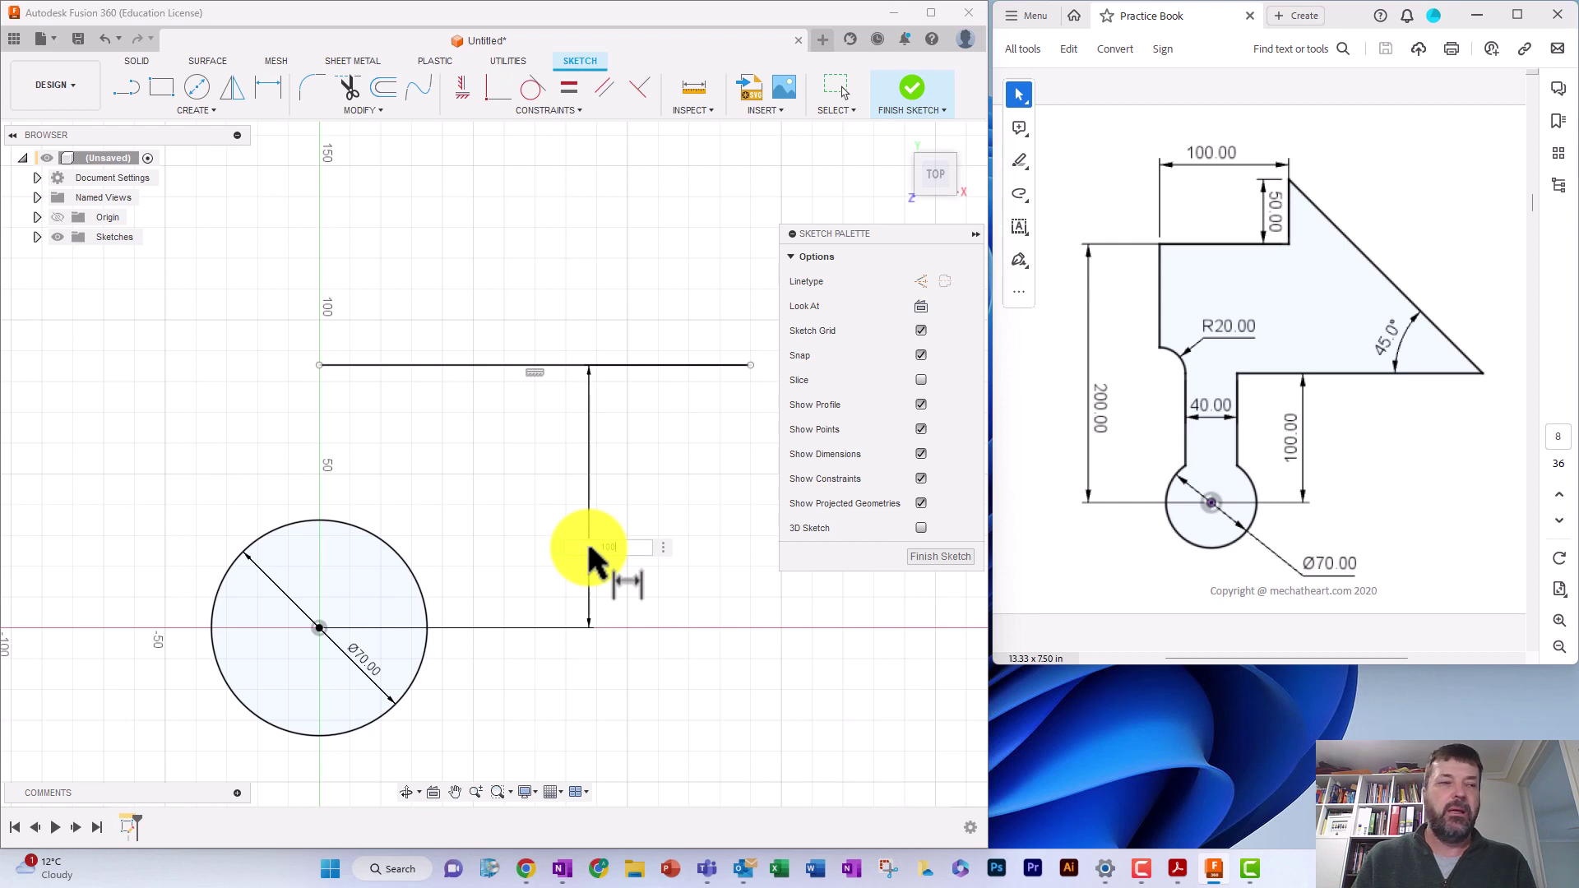
type("00")
key("Return")
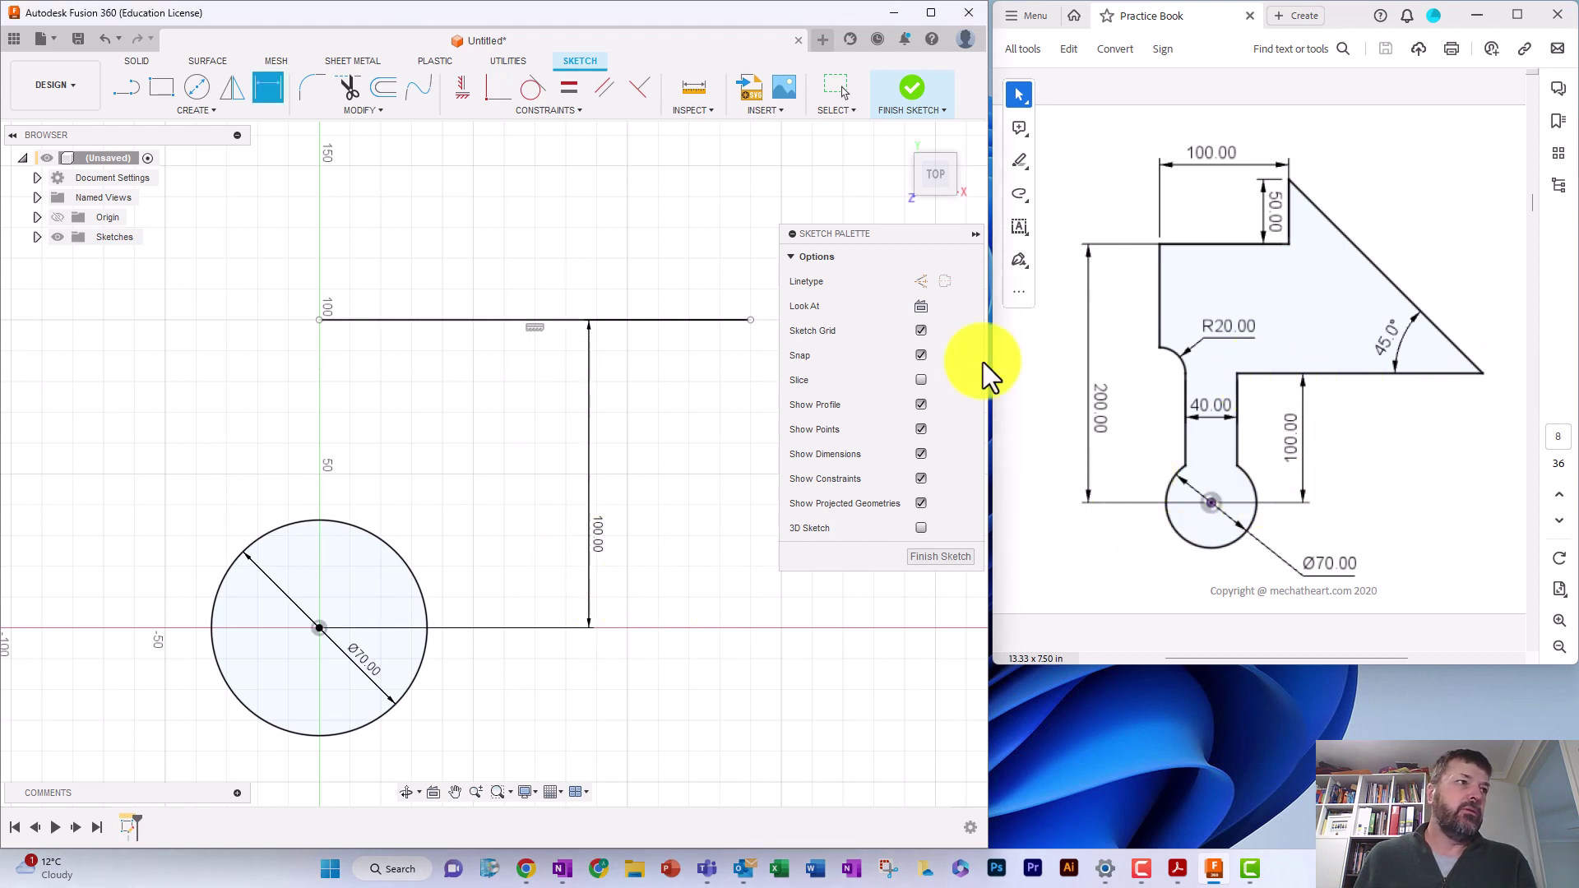
Sketch a slanted line about 180 mm long, running up and back towards the vertical axis from the horizontal line's outer endpoint
scroll(382, 435, "down", 1)
left_click_drag(411, 420, 413, 485)
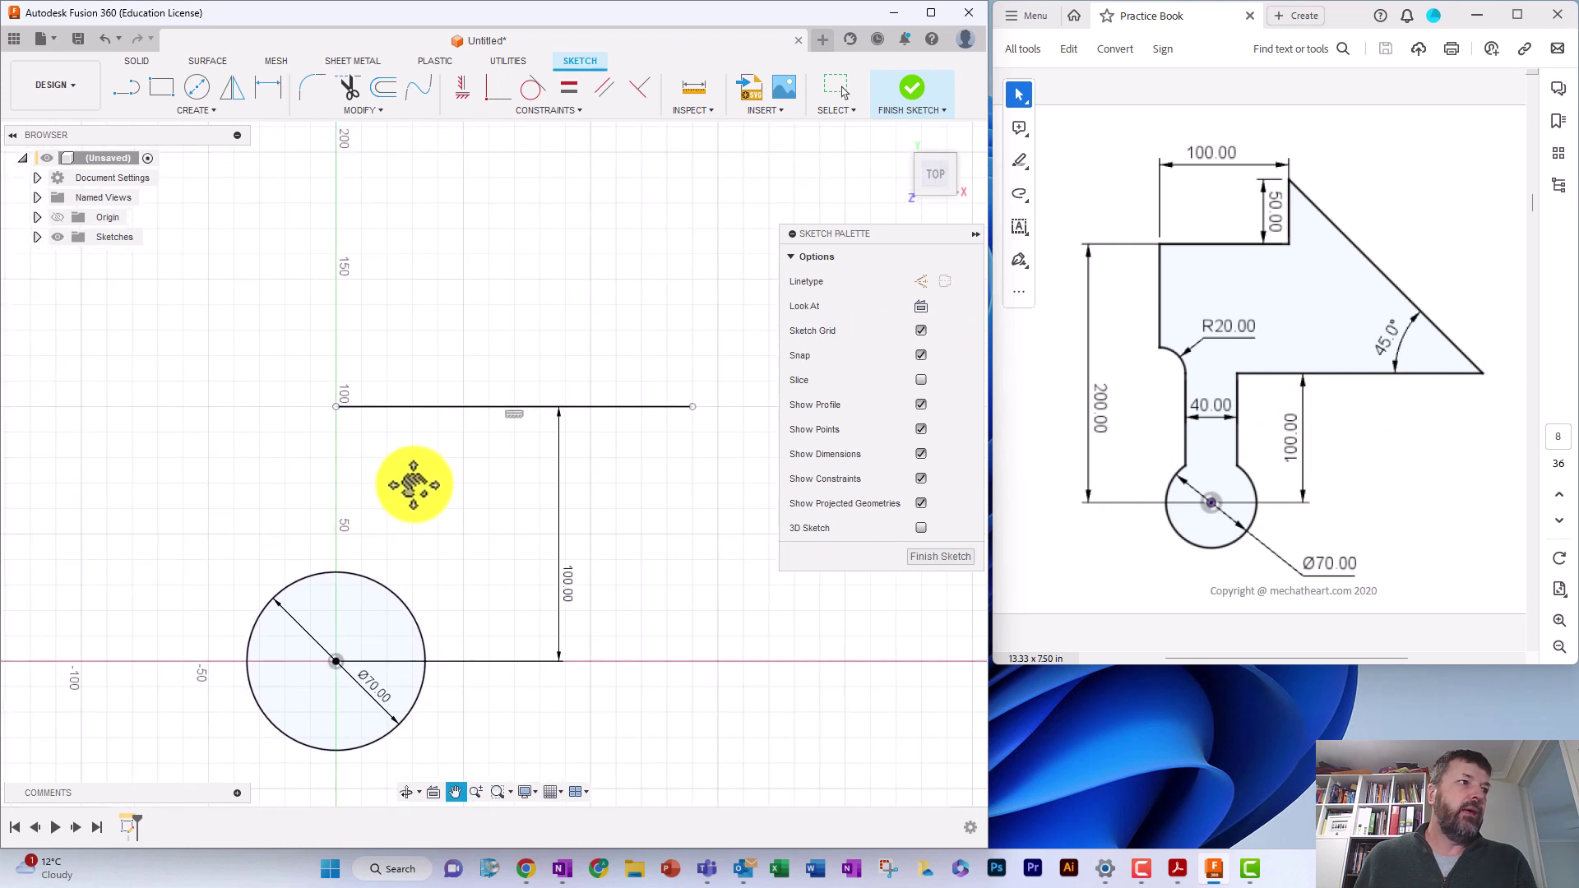
key("d")
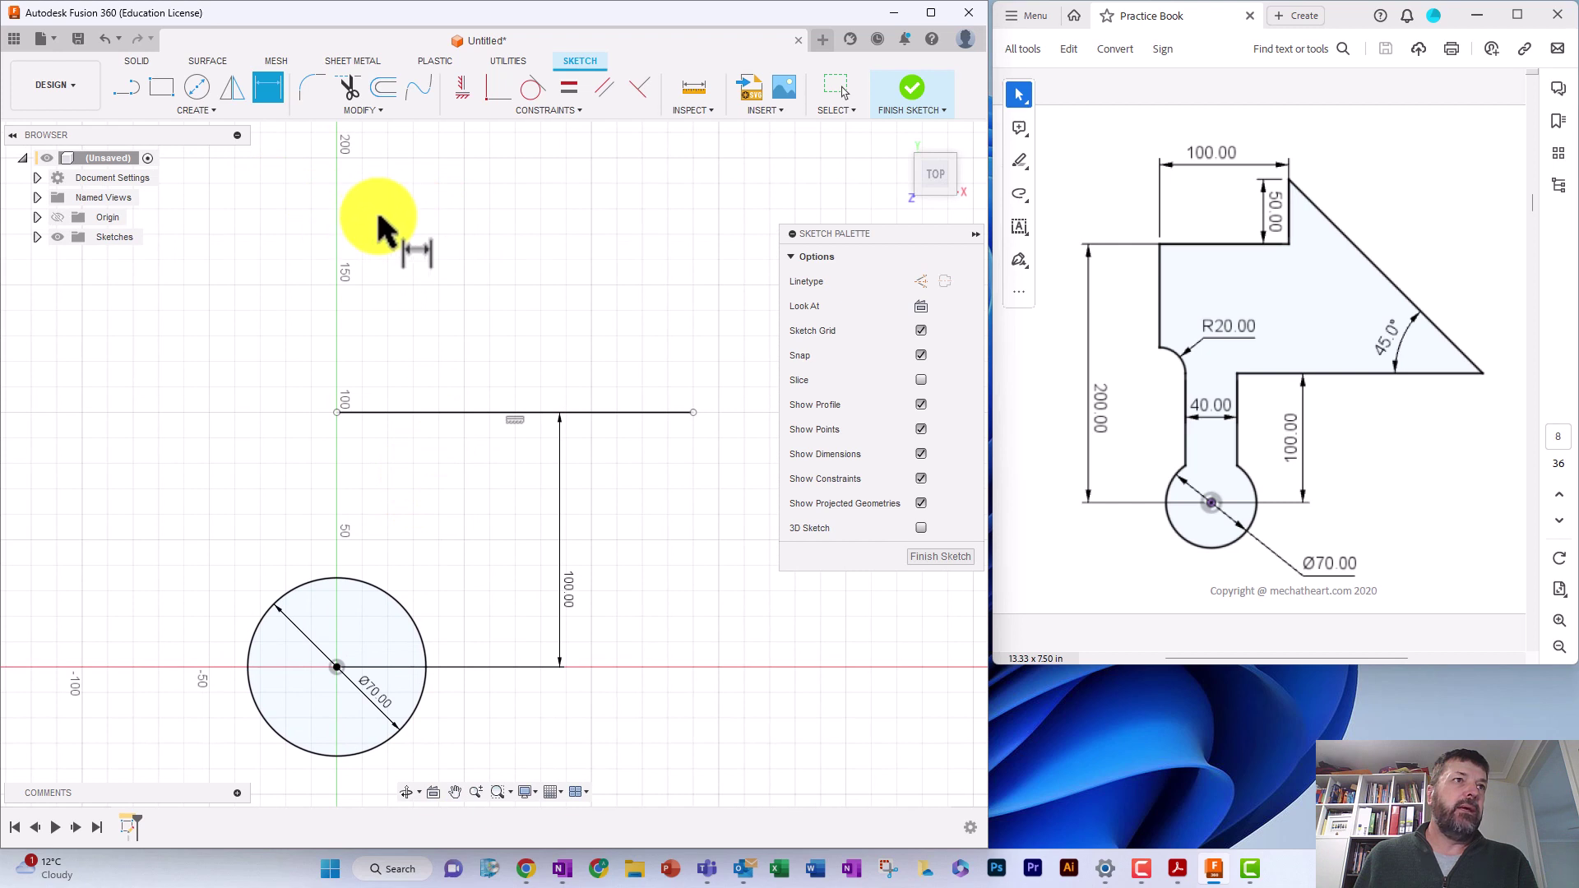
left_click_drag(480, 289, 430, 377)
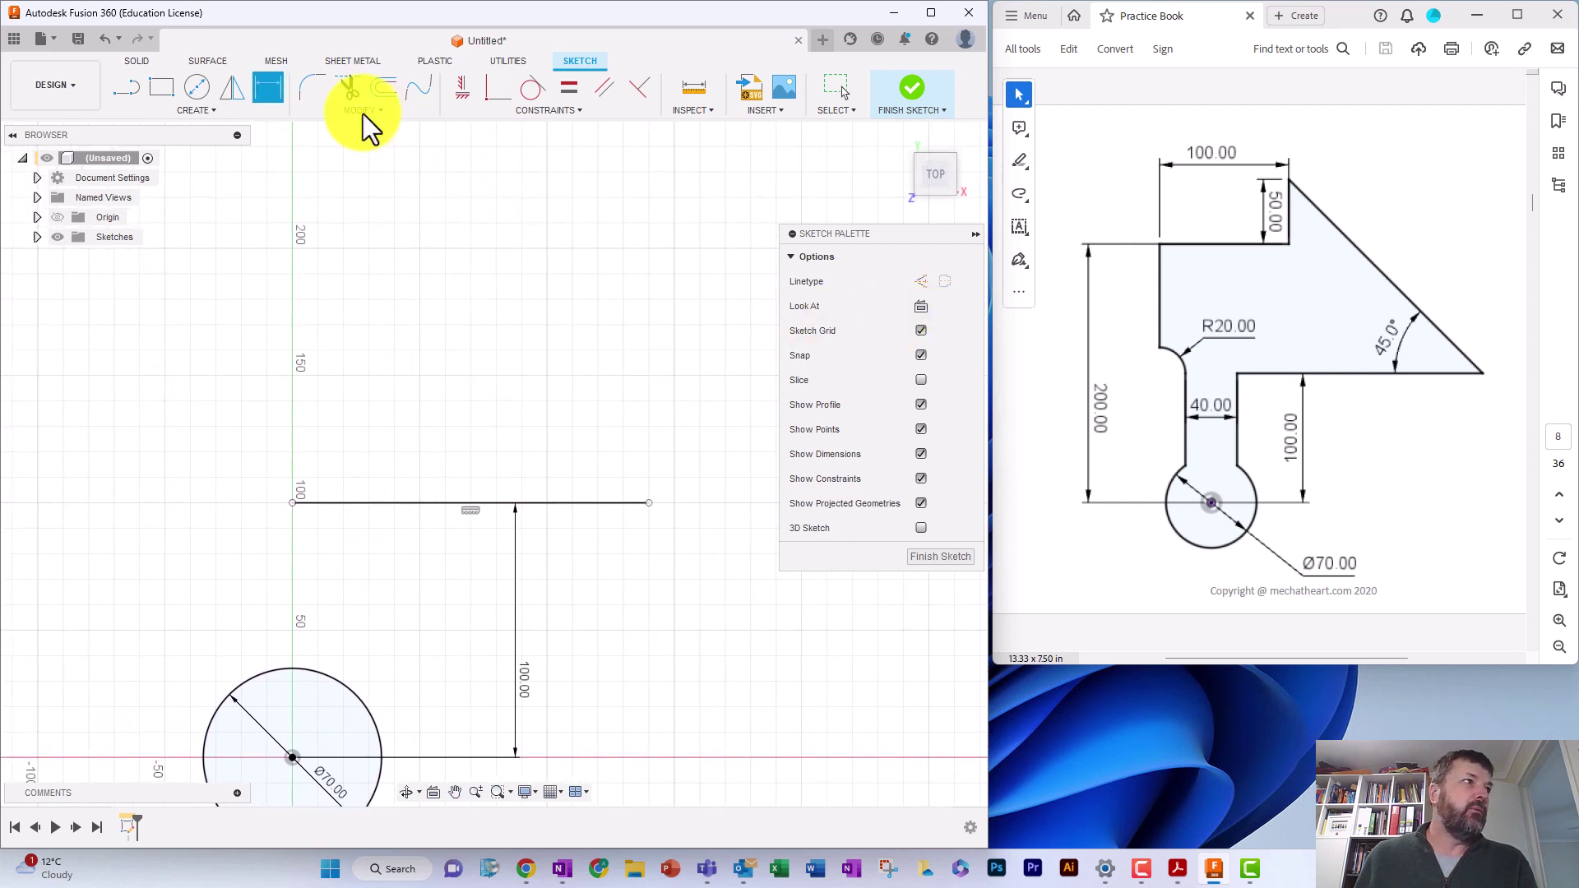
left_click(127, 92)
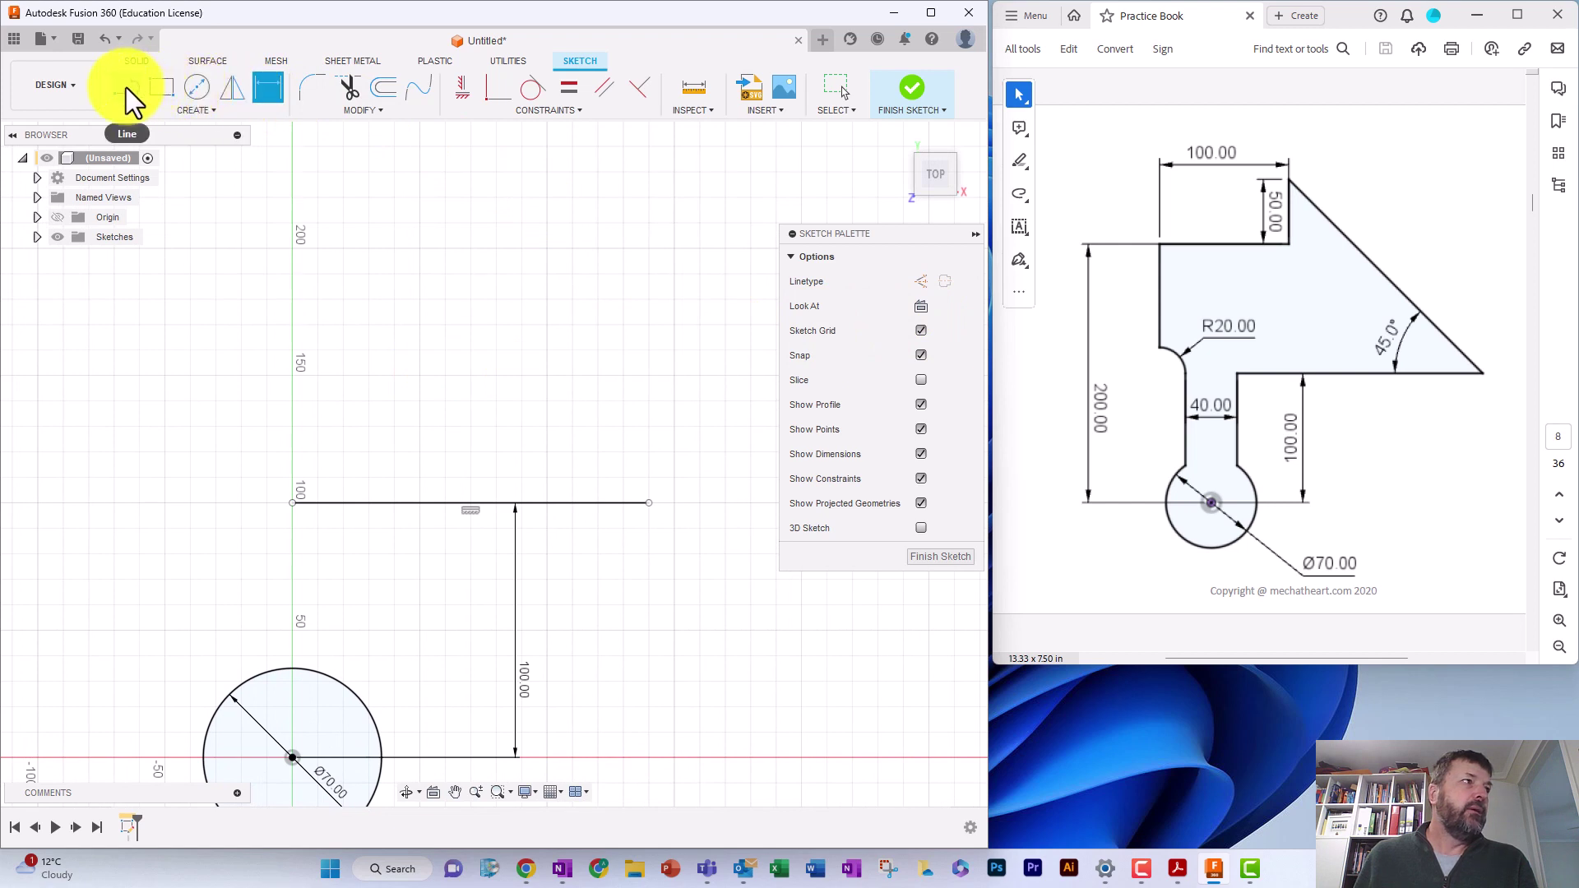
left_click(649, 503)
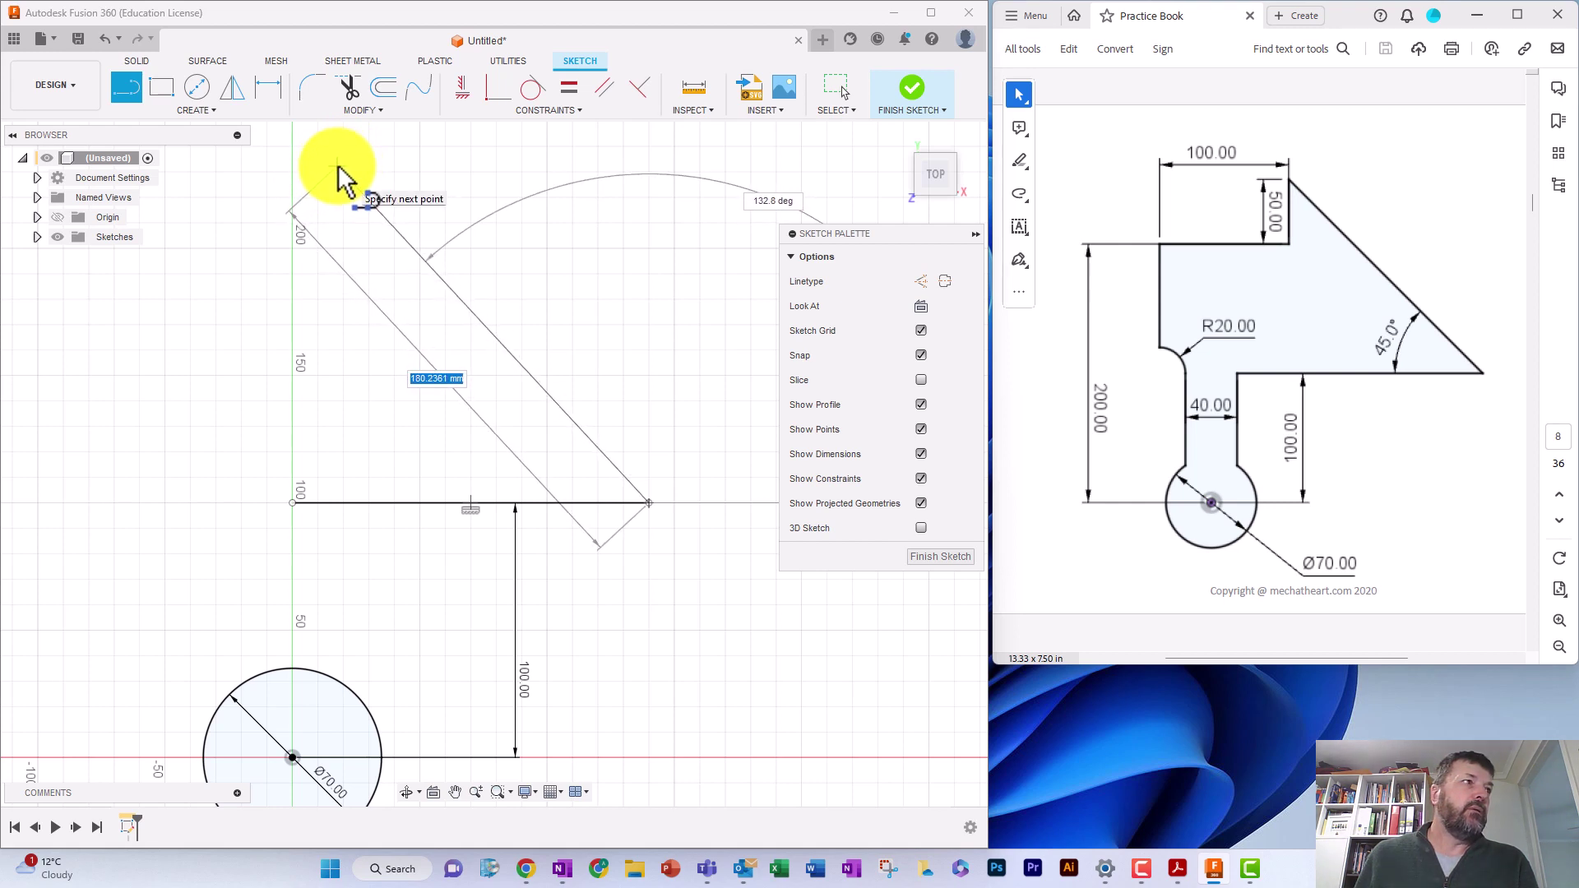
left_click(337, 167)
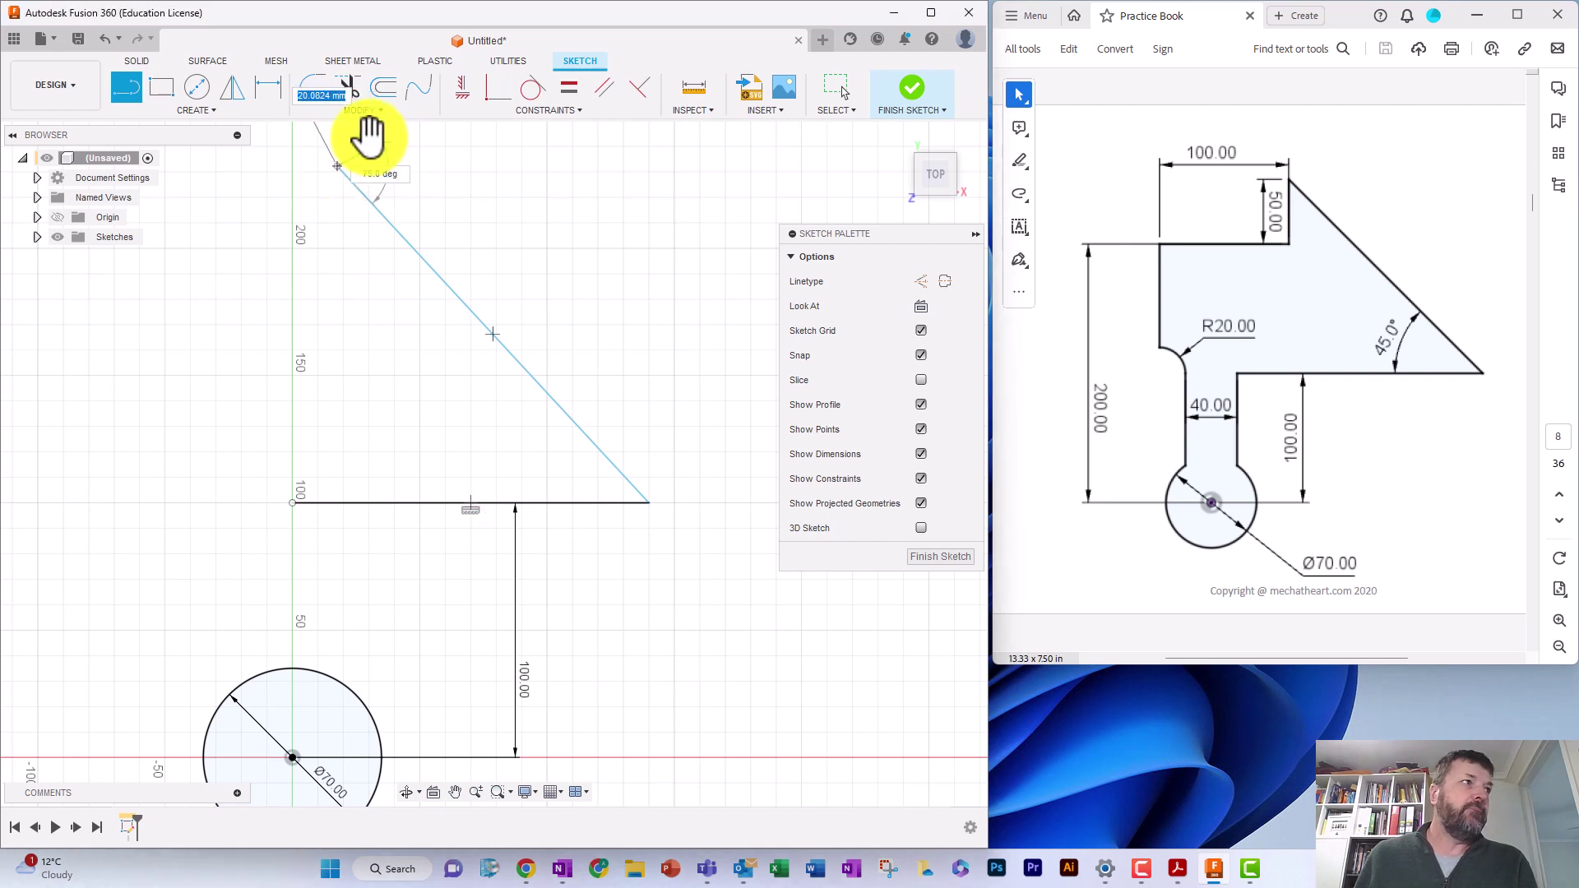
key("Escape")
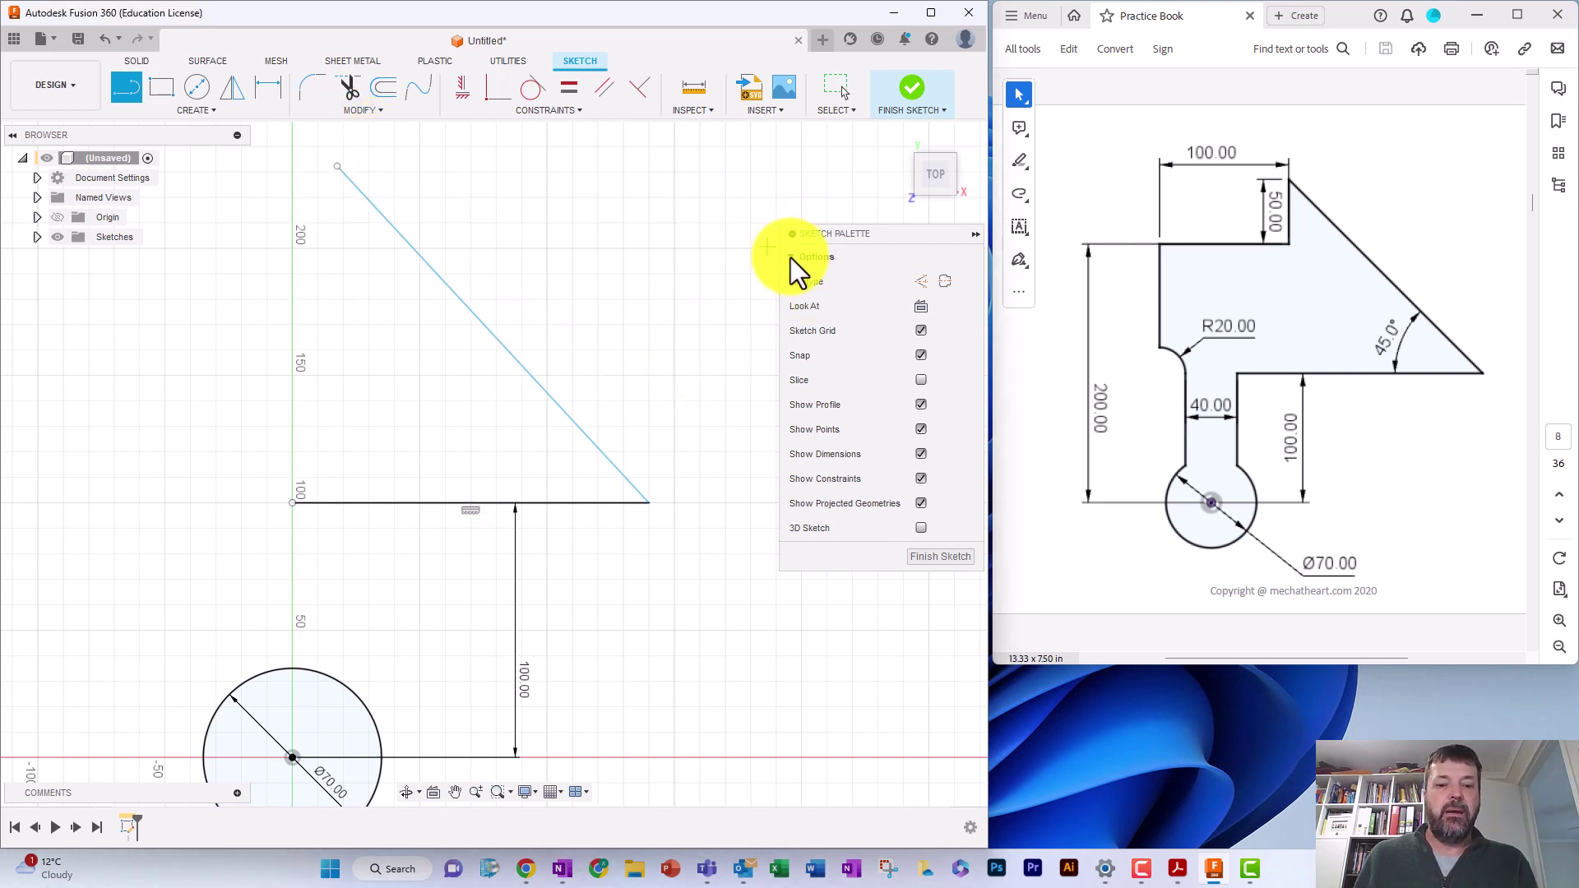
Dimension the angle between the slanted line and the horizontal line as 45 degrees
key("d")
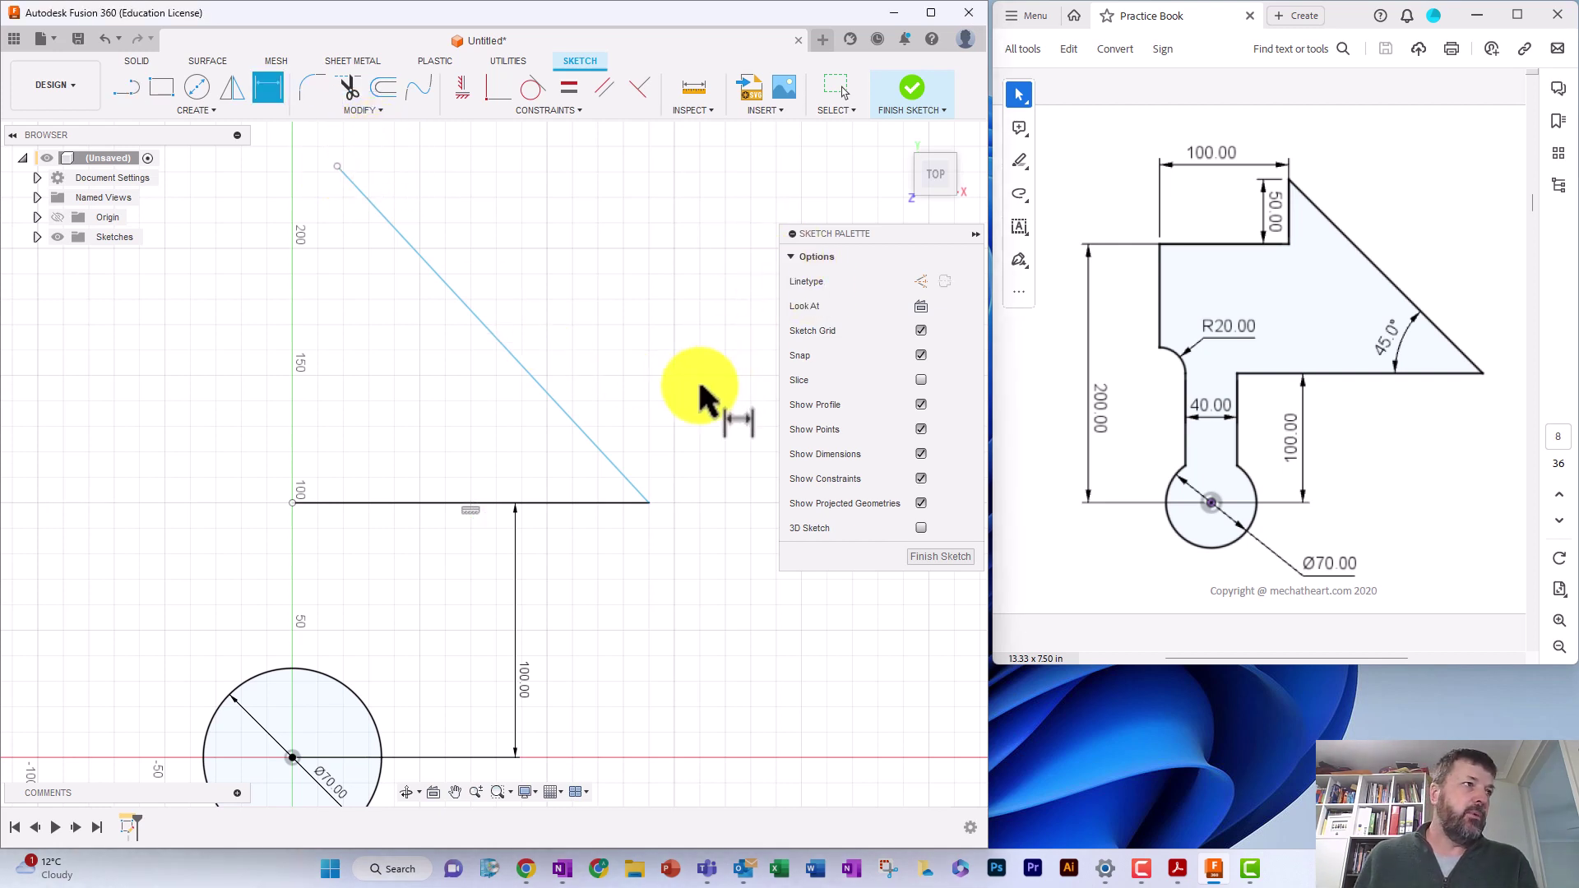
left_click(516, 359)
left_click(527, 495)
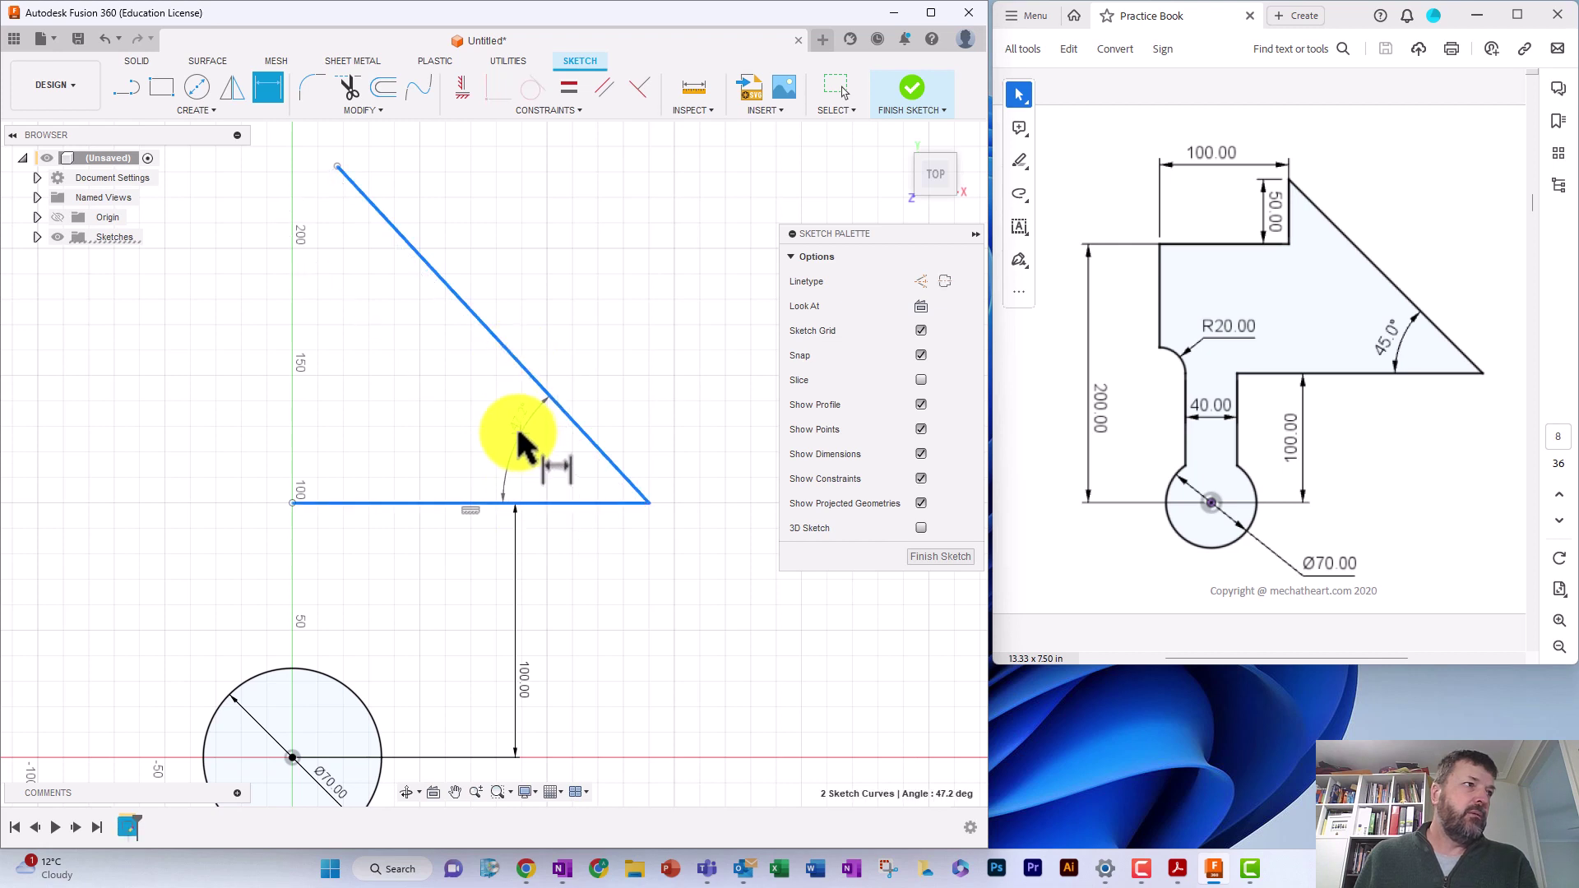
left_click(511, 451)
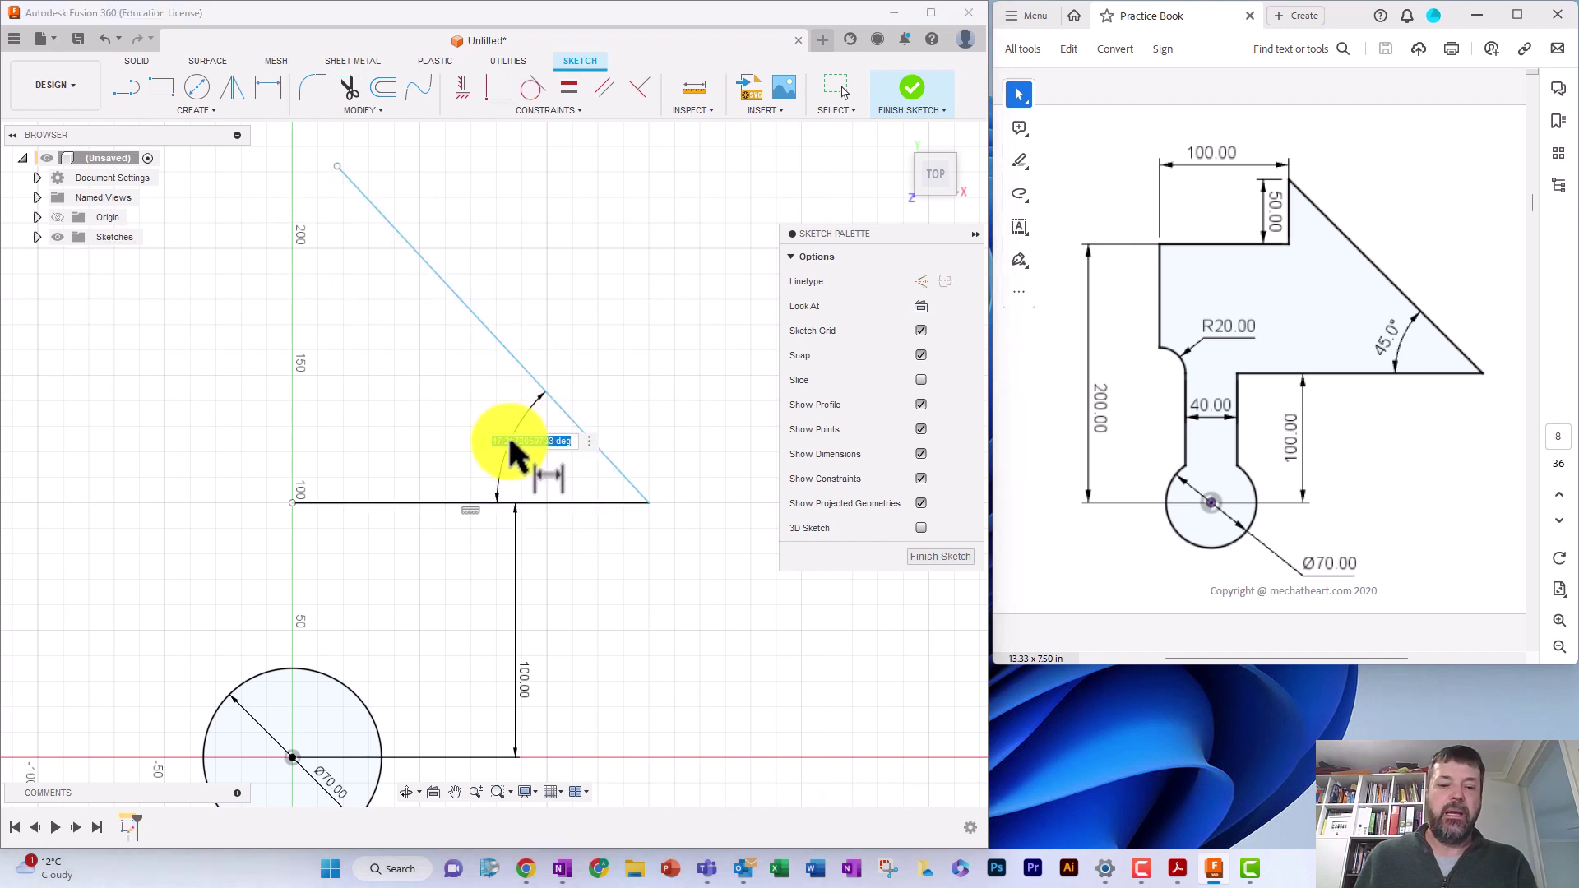
type("45")
key("Return")
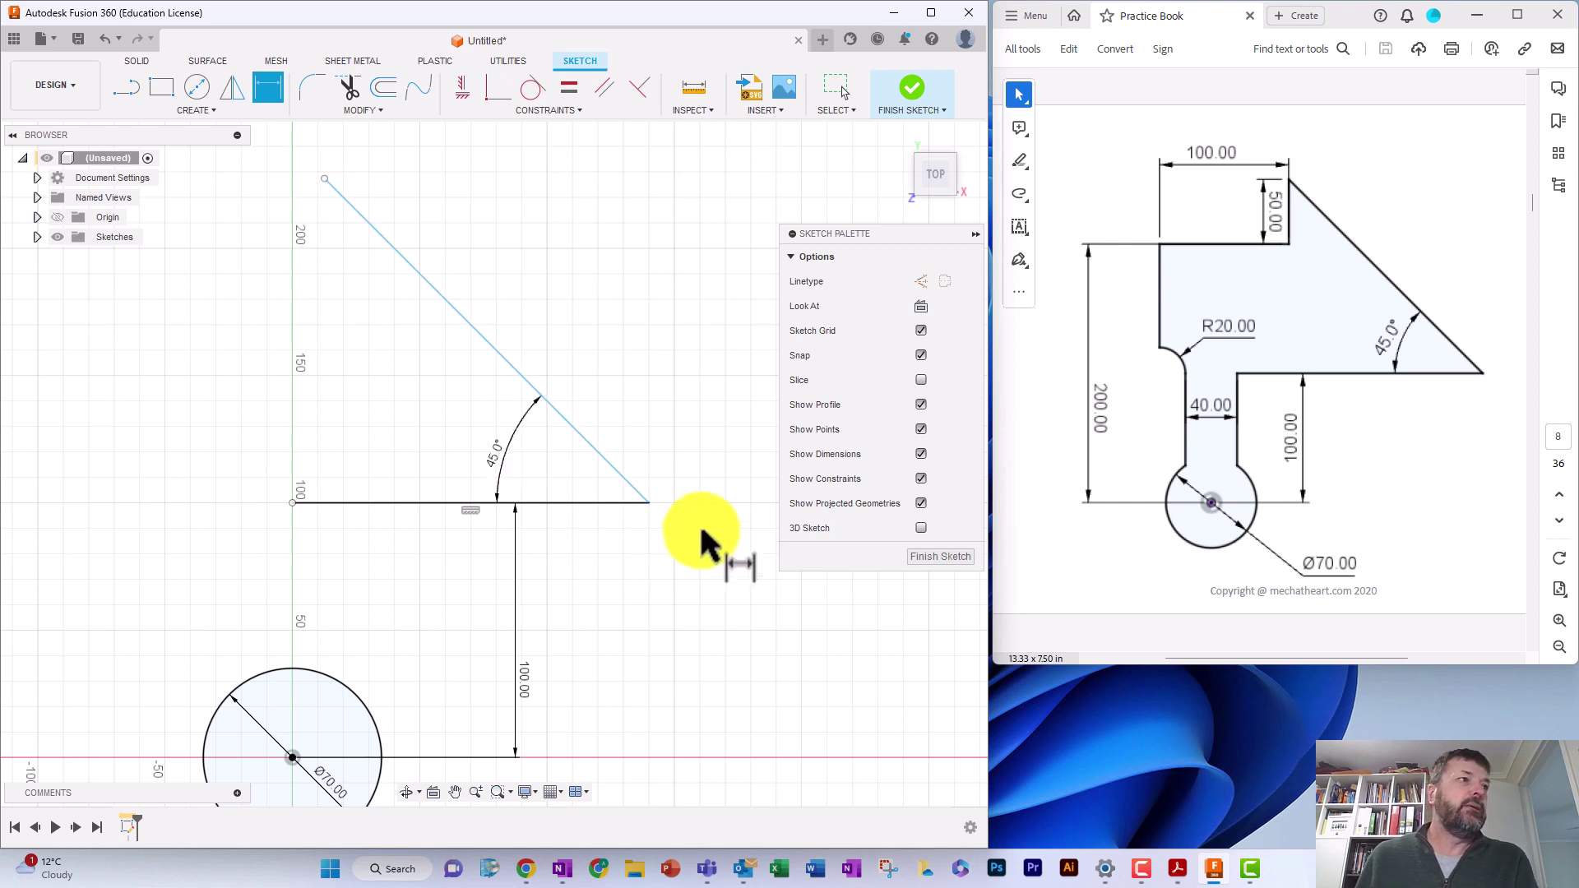
key("Escape")
Sketch an upper horizontal line about 200 mm above the circle's centre, crossing the vertical axis and ending short of the slanted line
mouse_move(644, 352)
left_mouse_down()
mouse_move(708, 342)
mouse_move(718, 301)
left_mouse_up()
key("d")
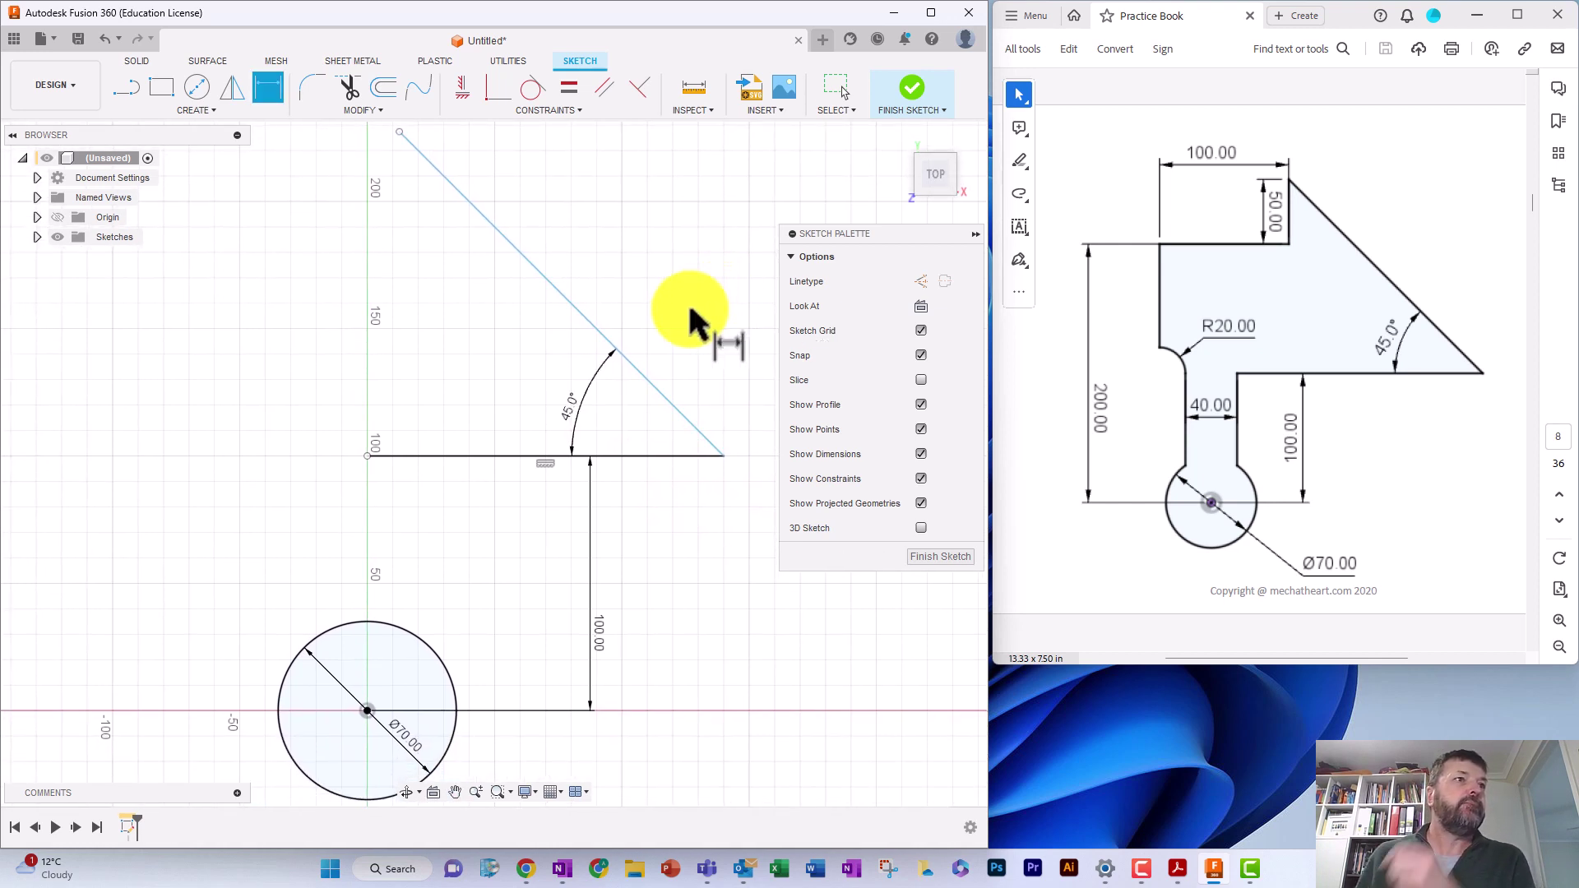
left_click(125, 87)
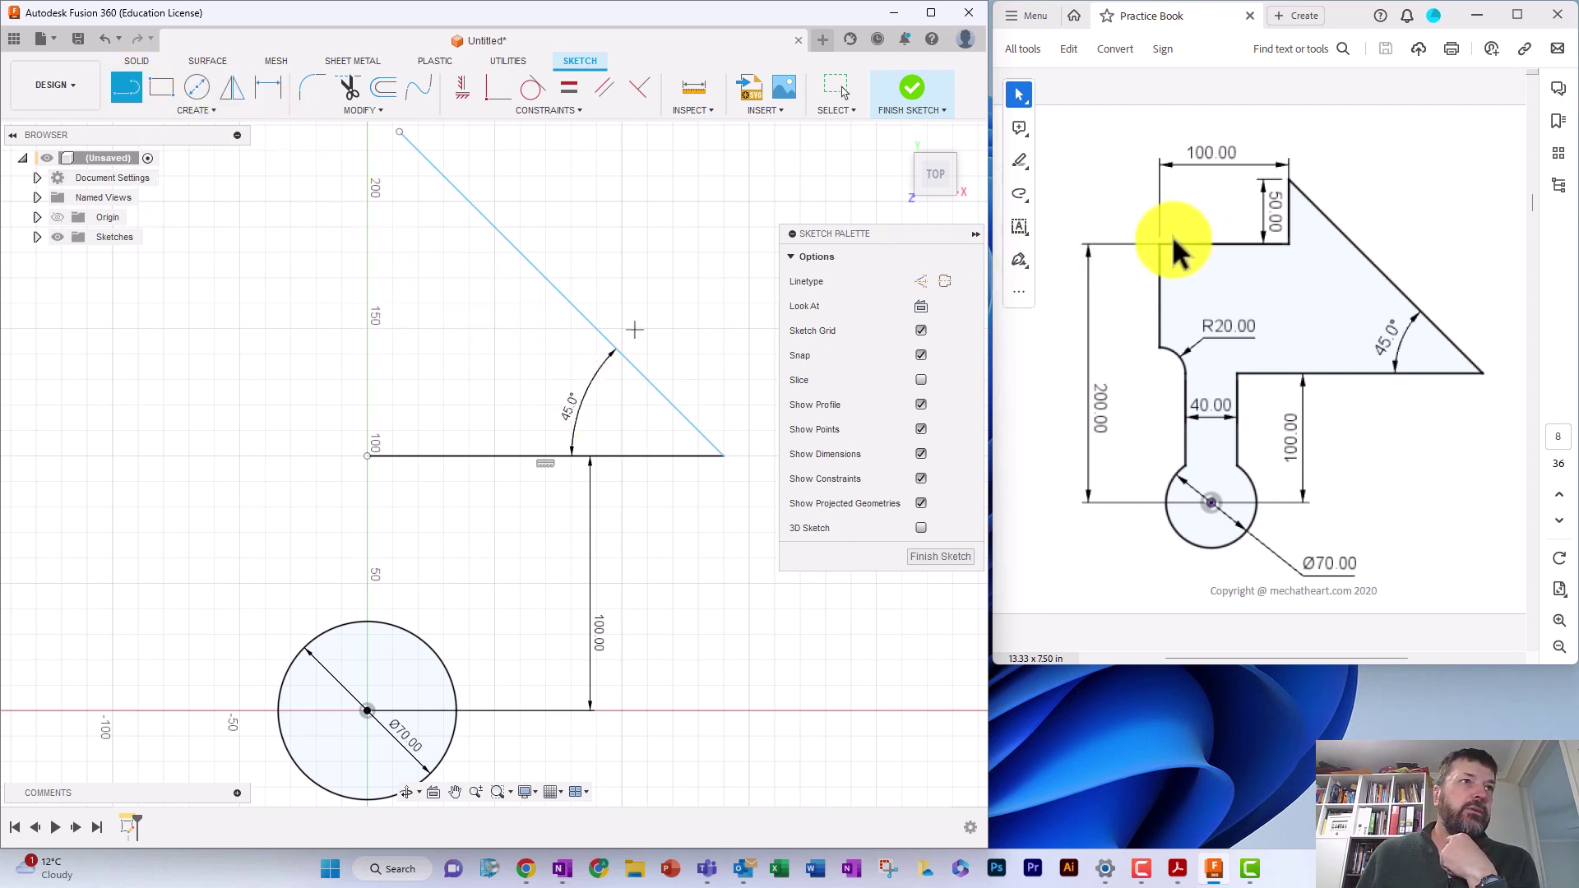
key("c")
left_click(418, 201)
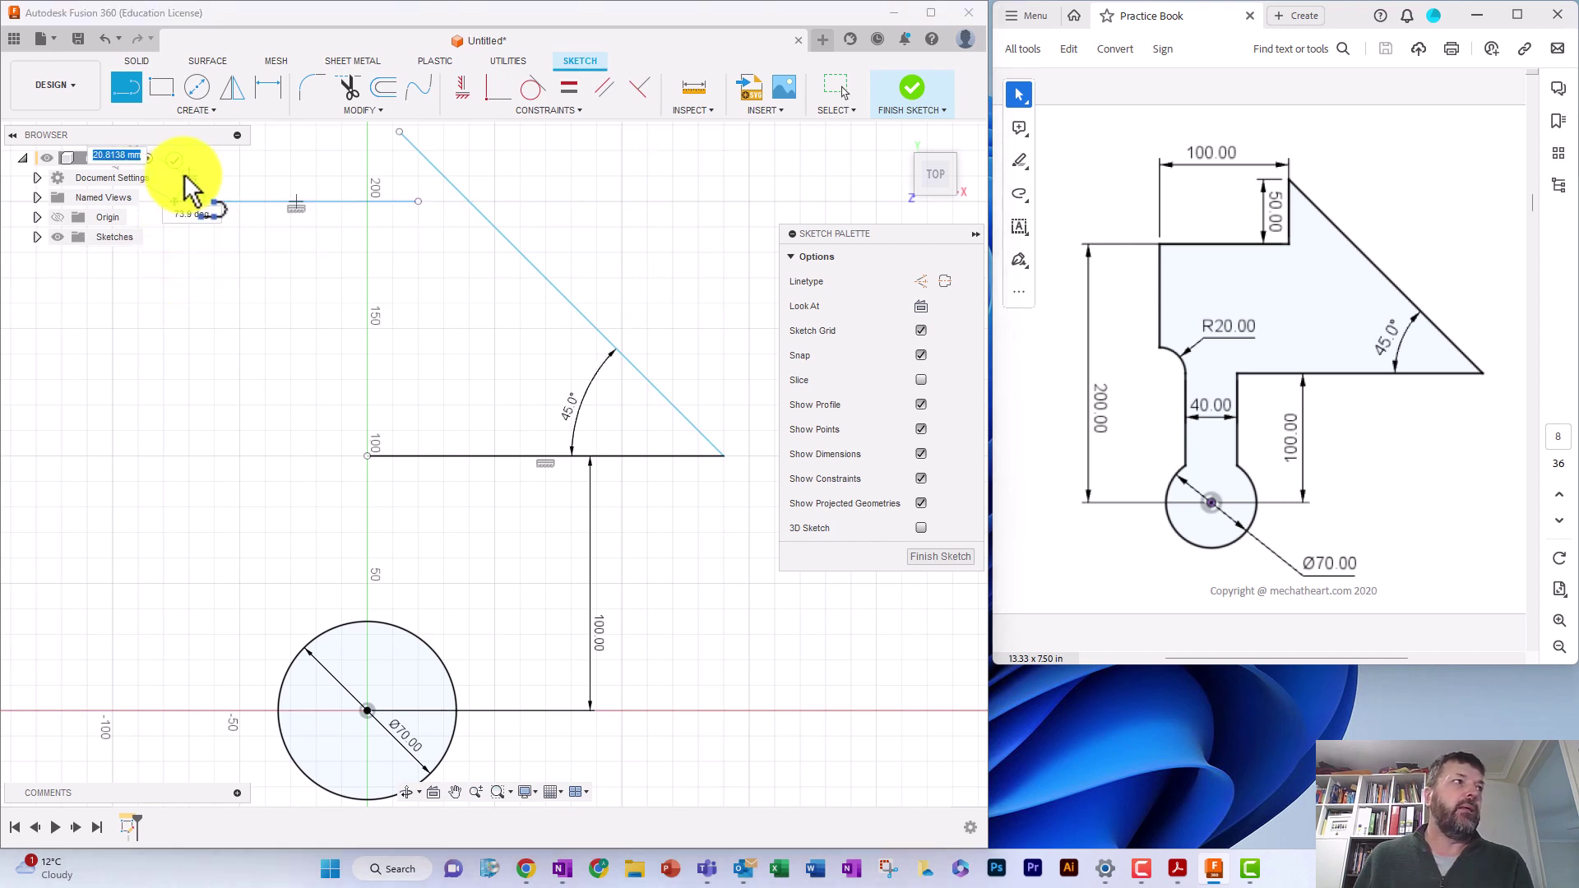
left_click(174, 201)
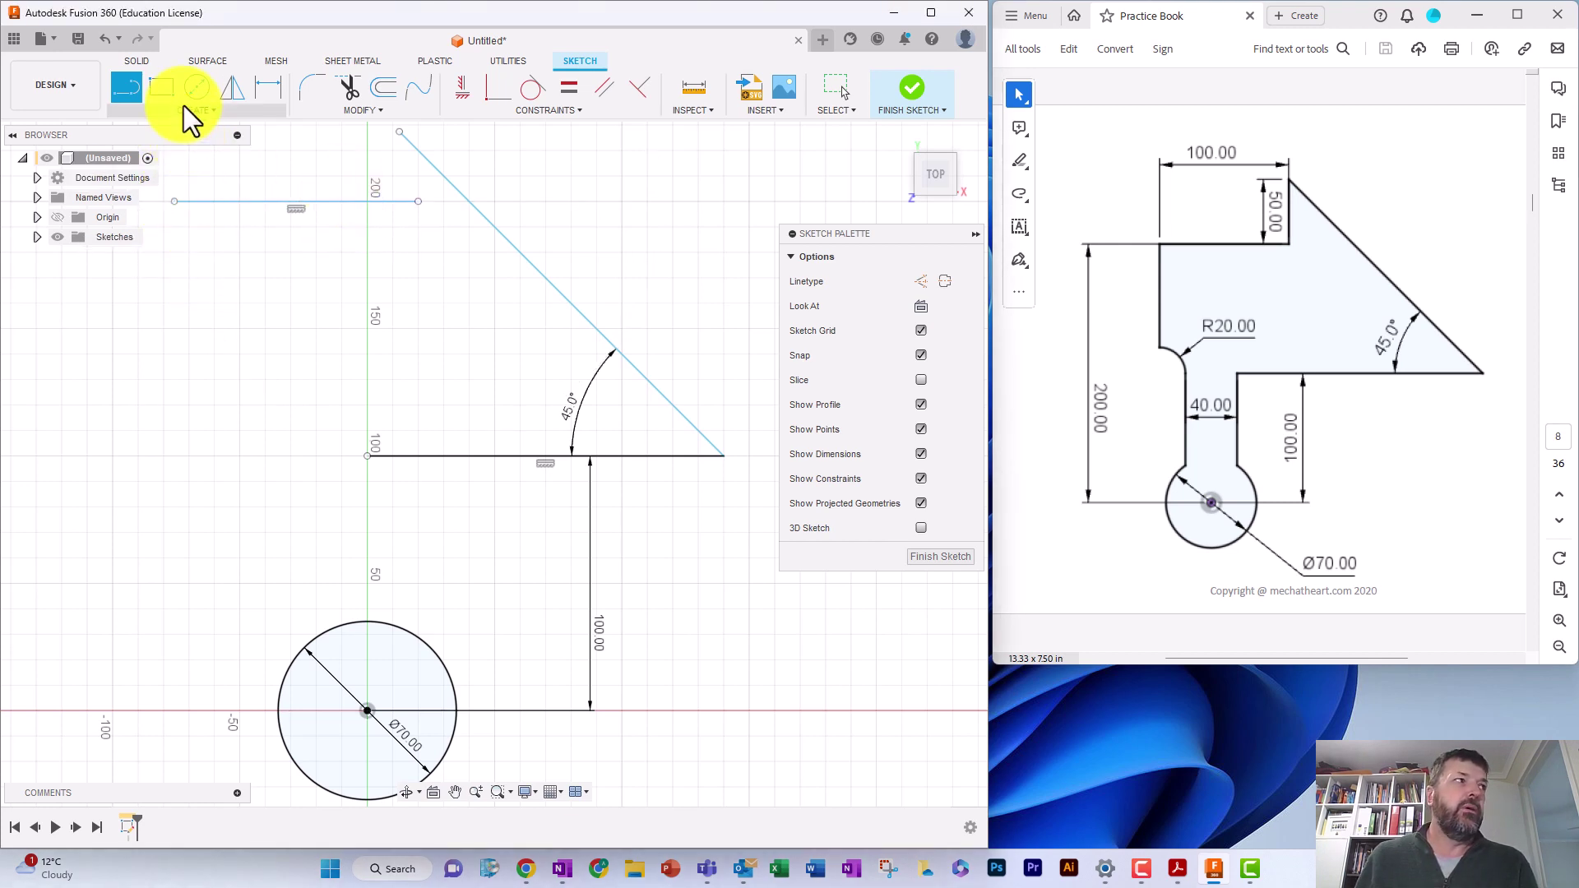
Dimension the upper horizontal line at 200 mm above the circle's centre
left_click(279, 91)
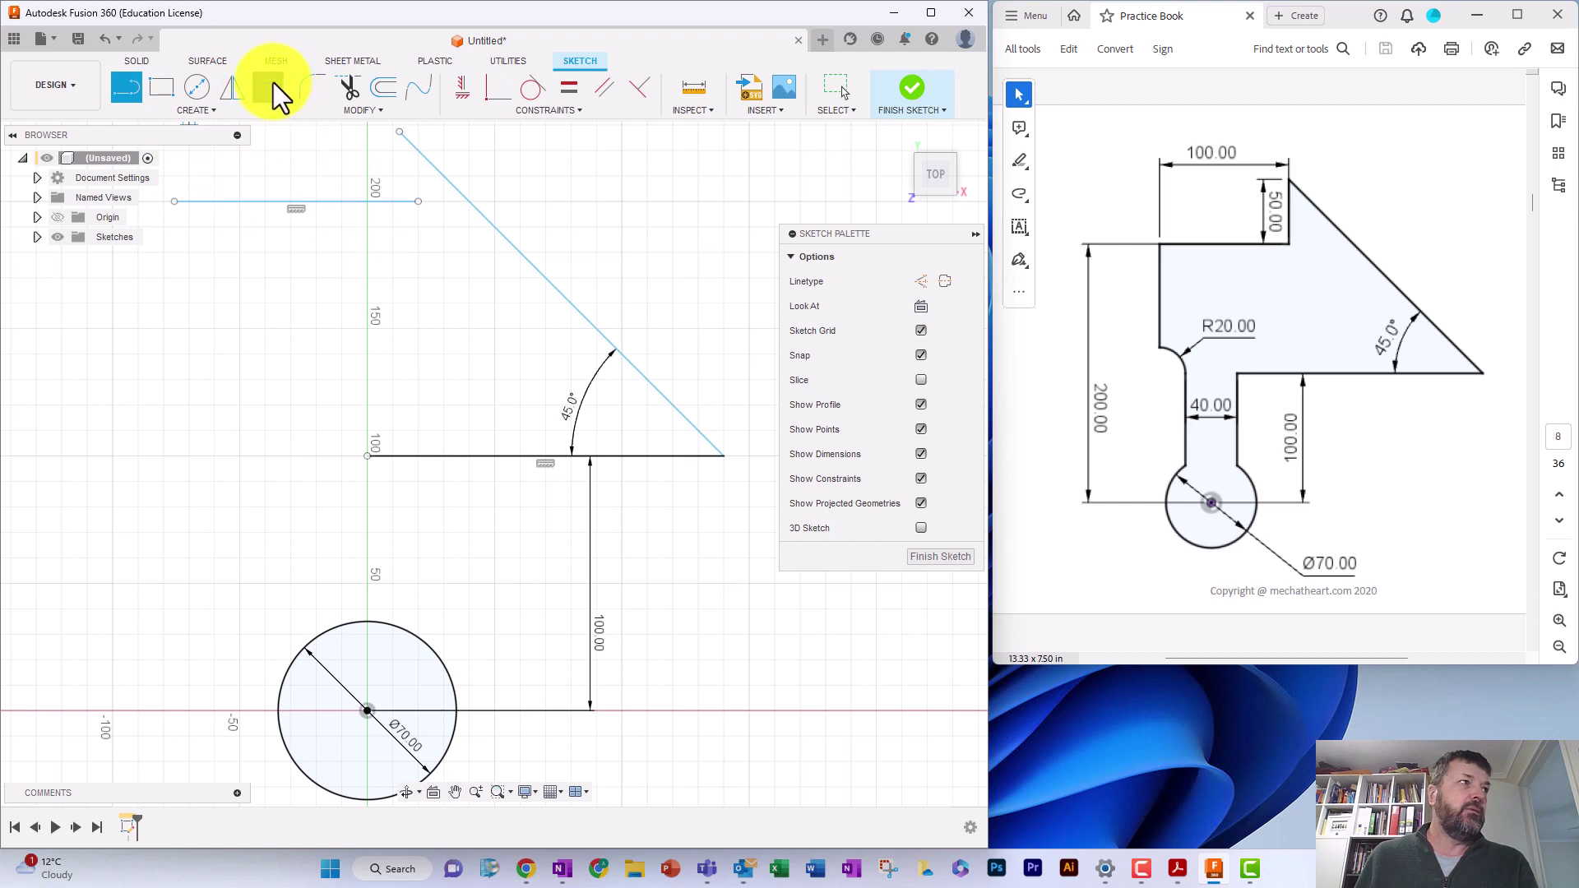
left_click(330, 201)
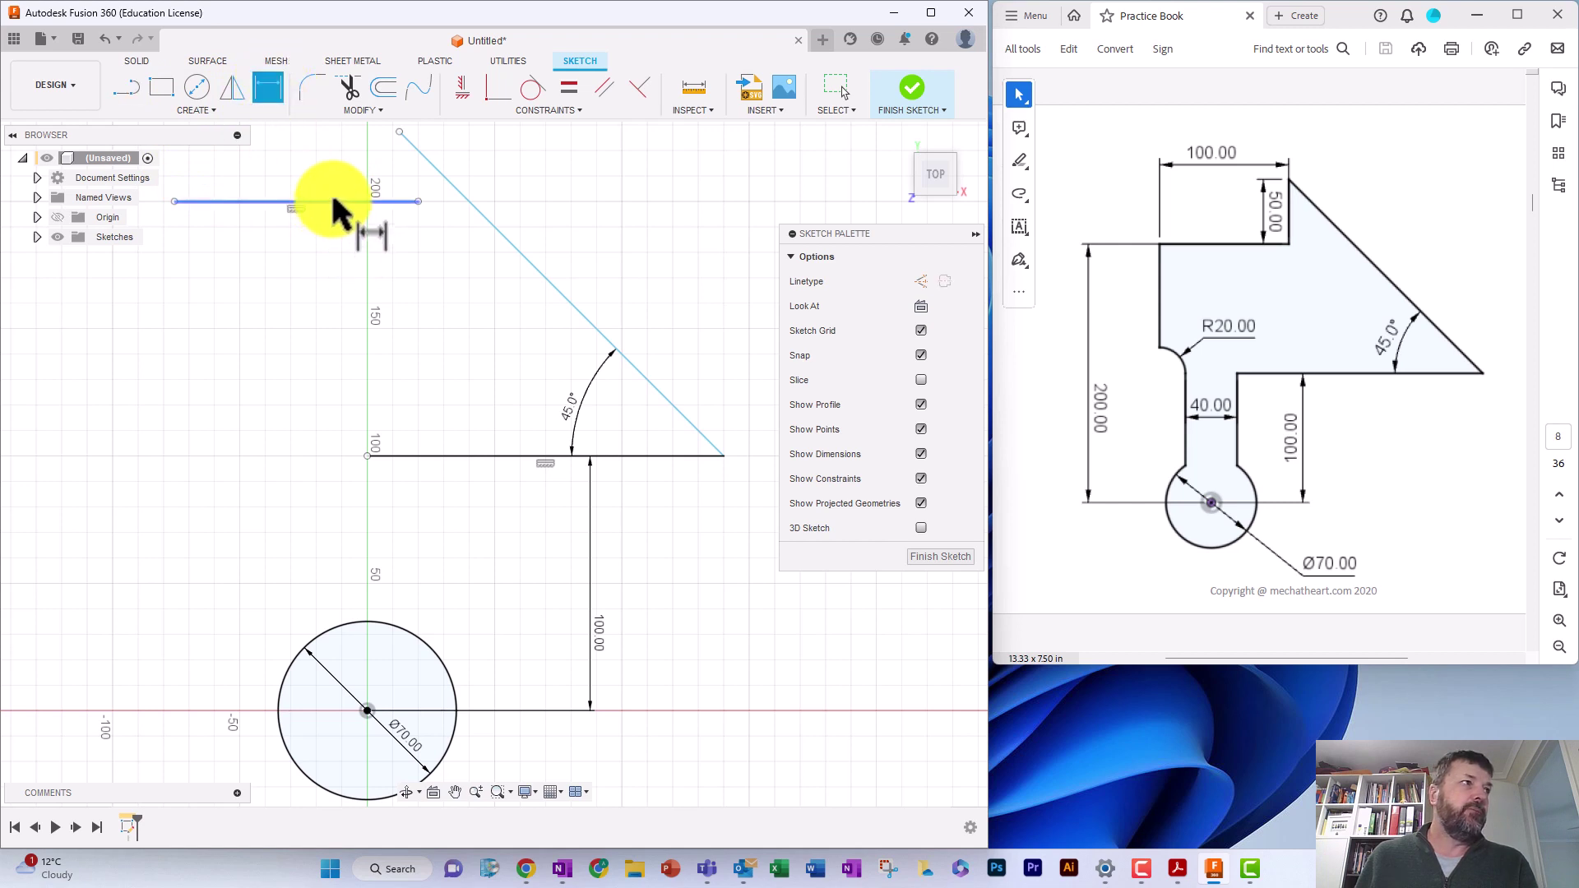
left_click(367, 710)
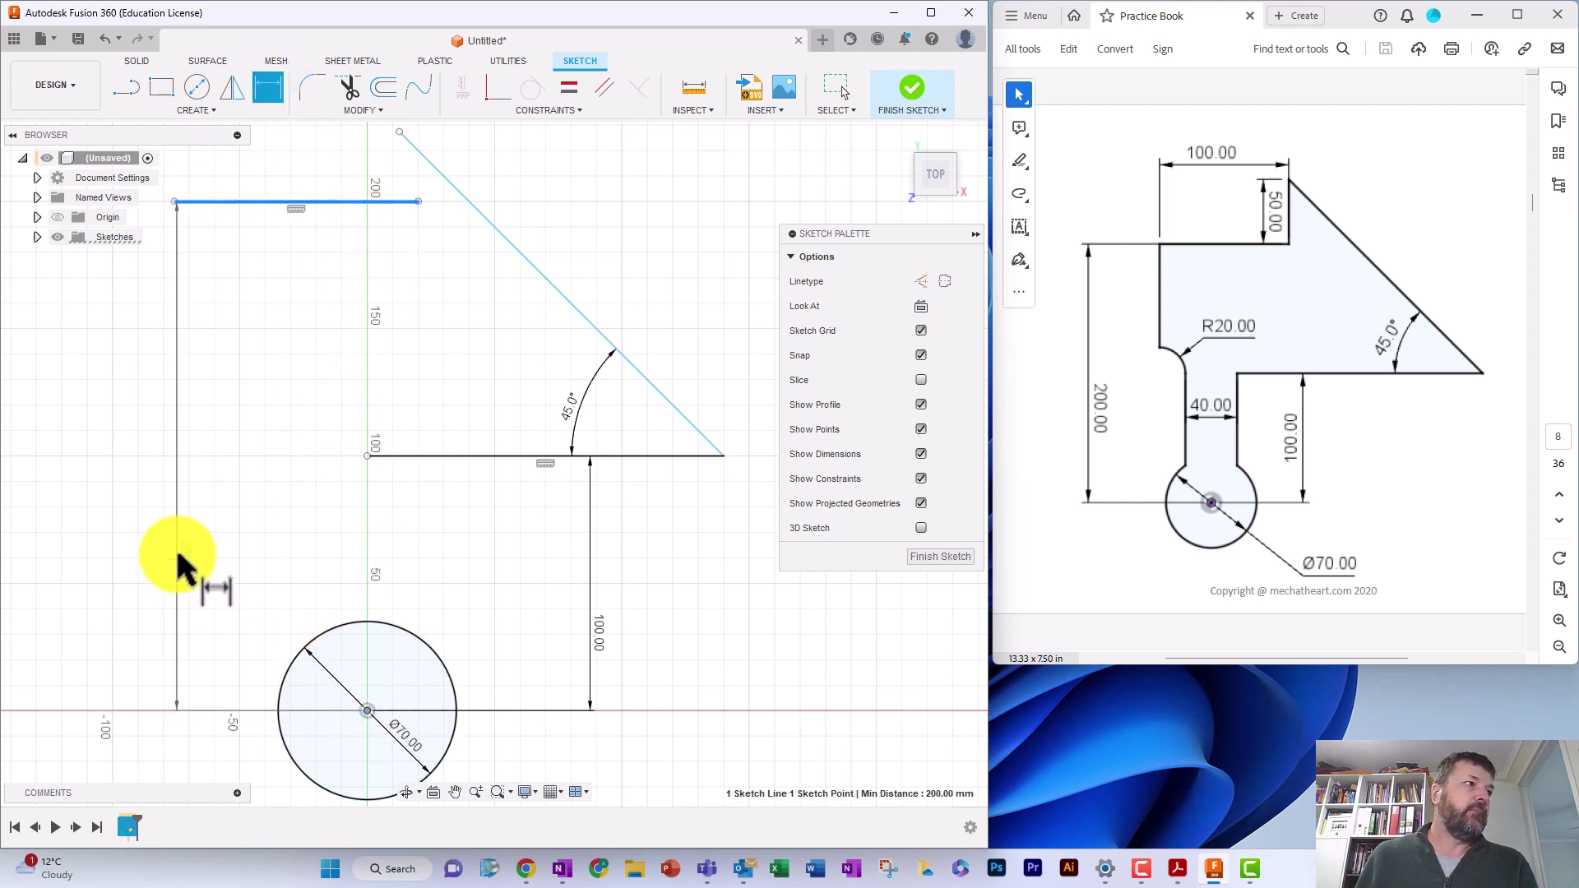
left_click(197, 536)
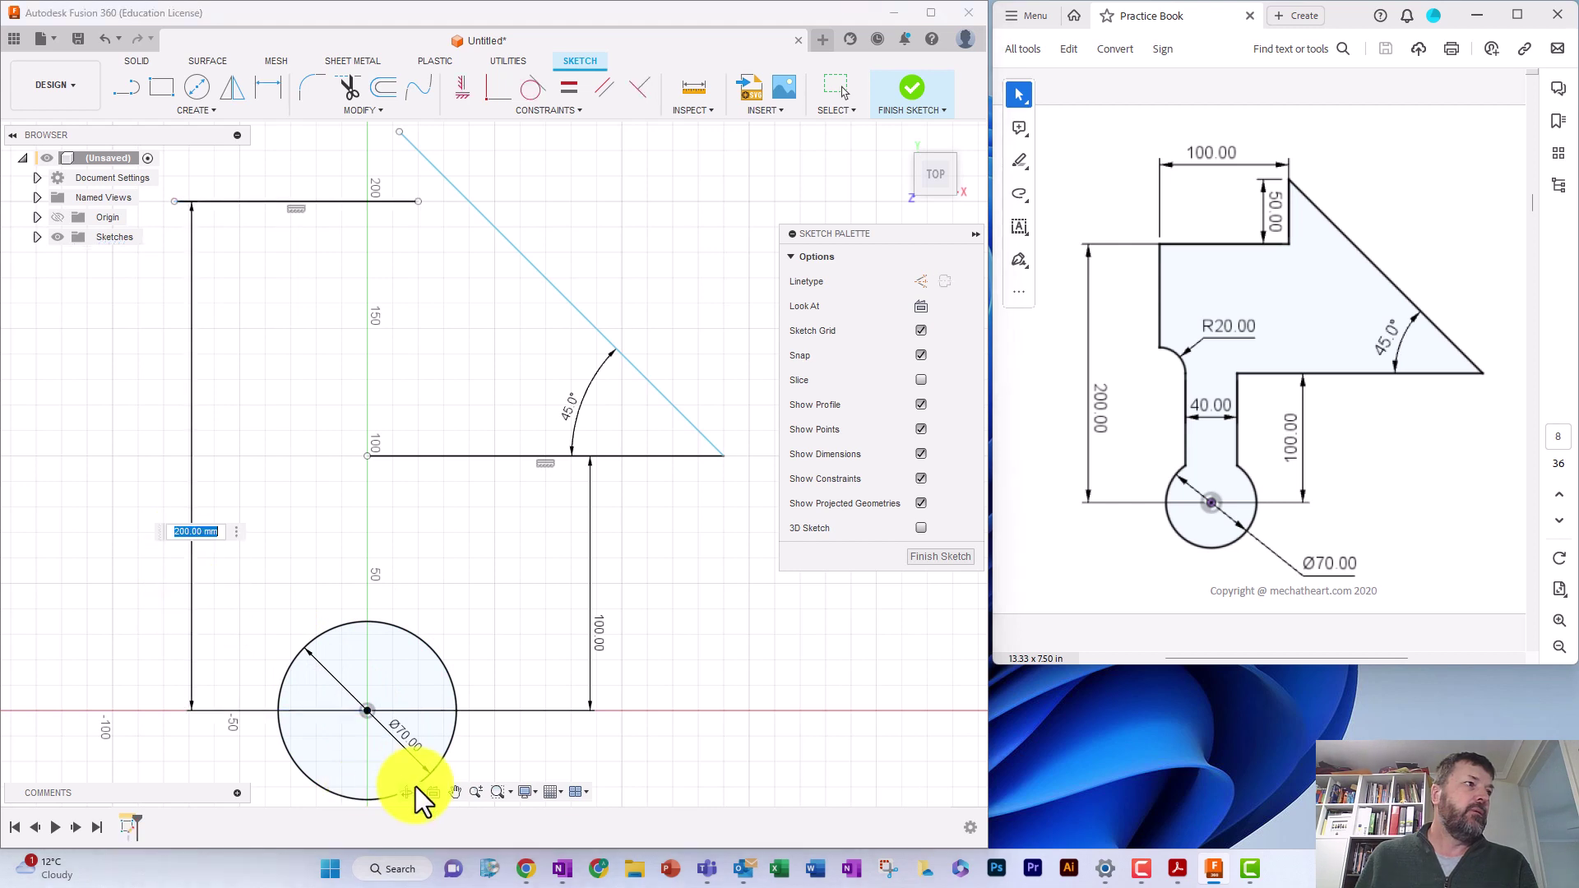
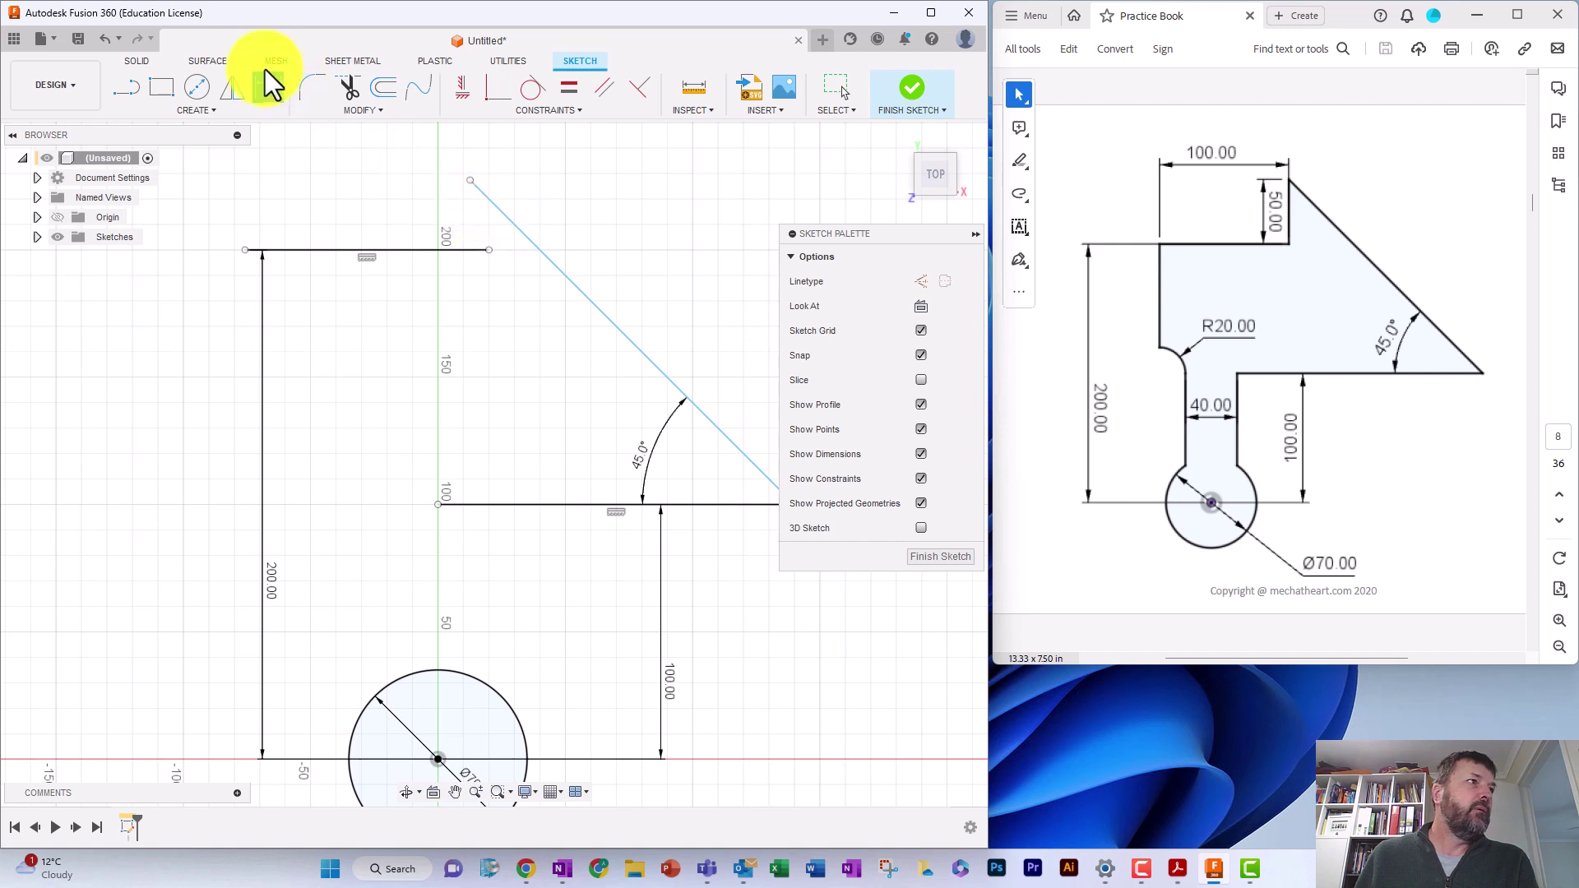
Sketch a 50 mm vertical line upward from the upper horizontal line, starting between its outer end and the vertical axis
left_click(120, 88)
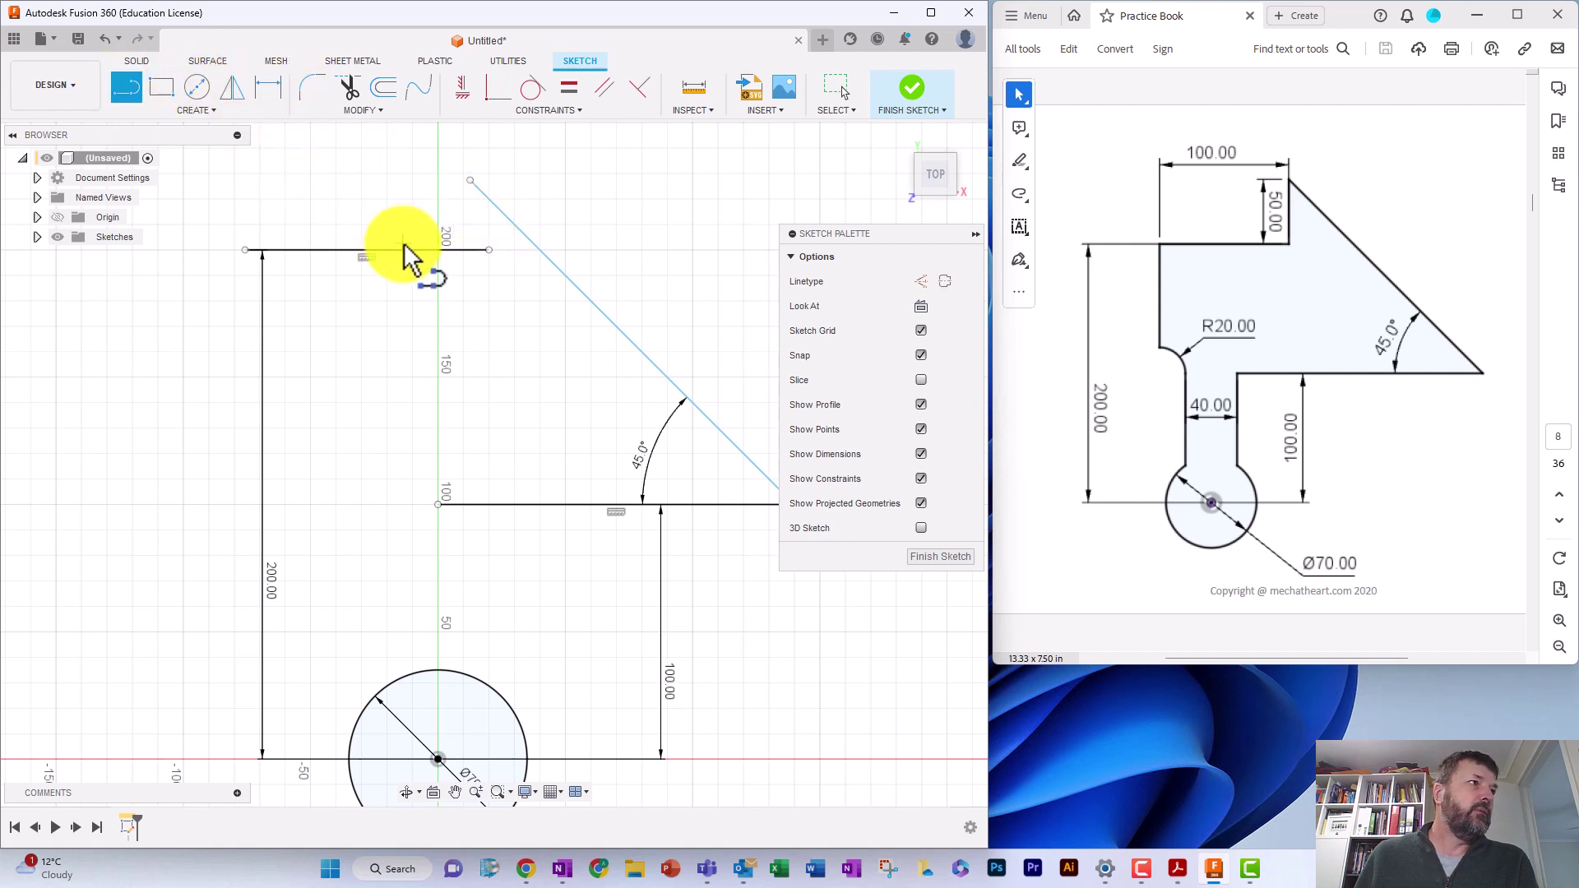
left_click(403, 250)
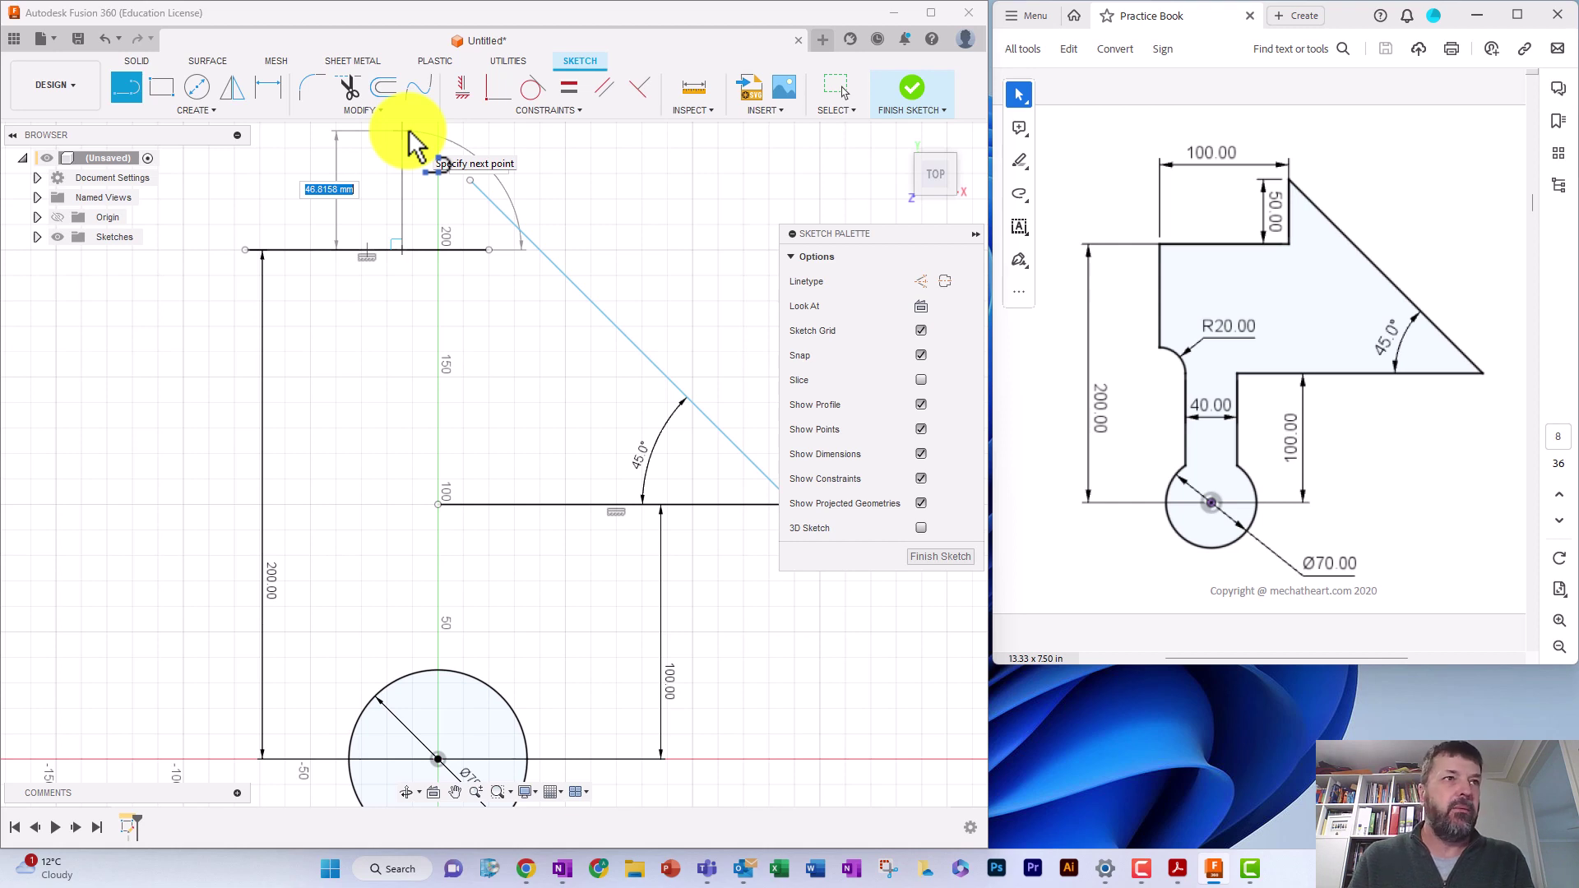
key("Return")
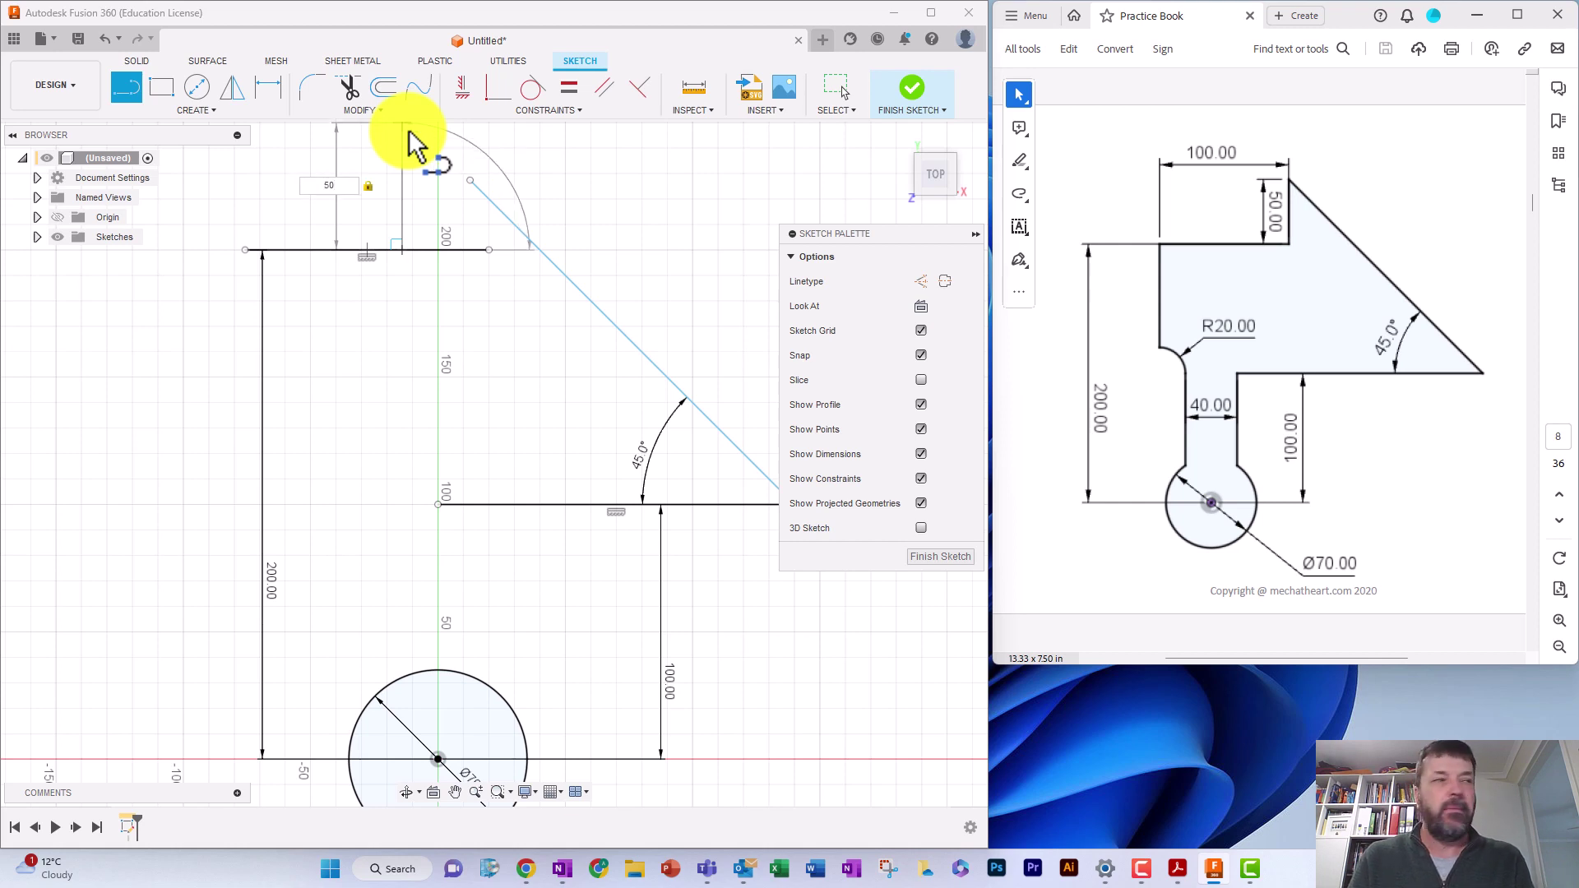
key("Escape")
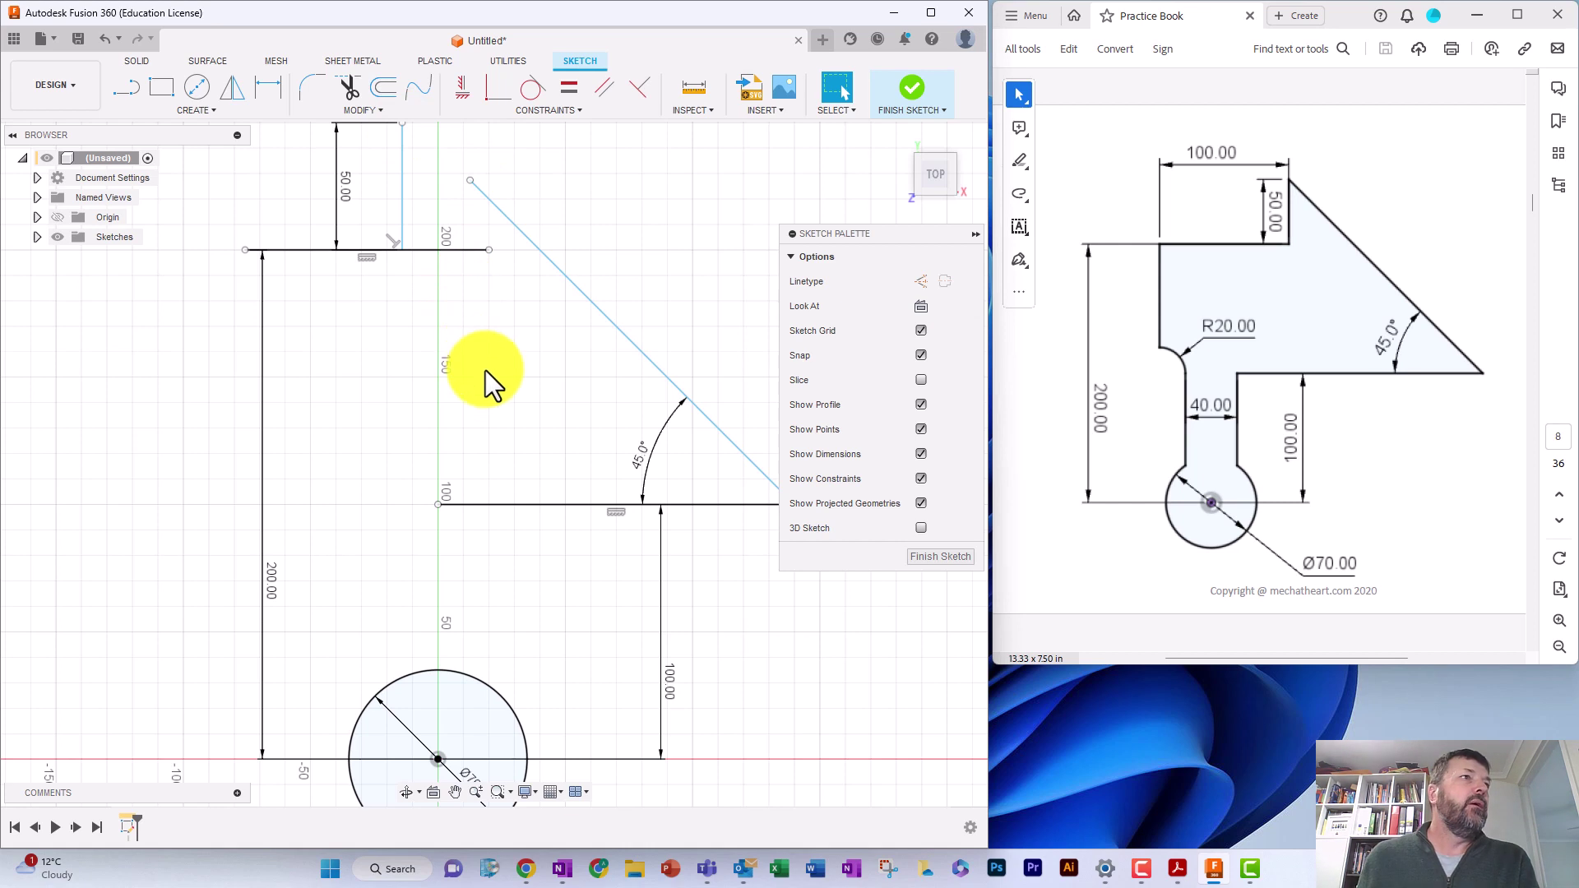
Extend the slanted line's upper end to the 50 mm vertical line
scroll(480, 370, "down", 2)
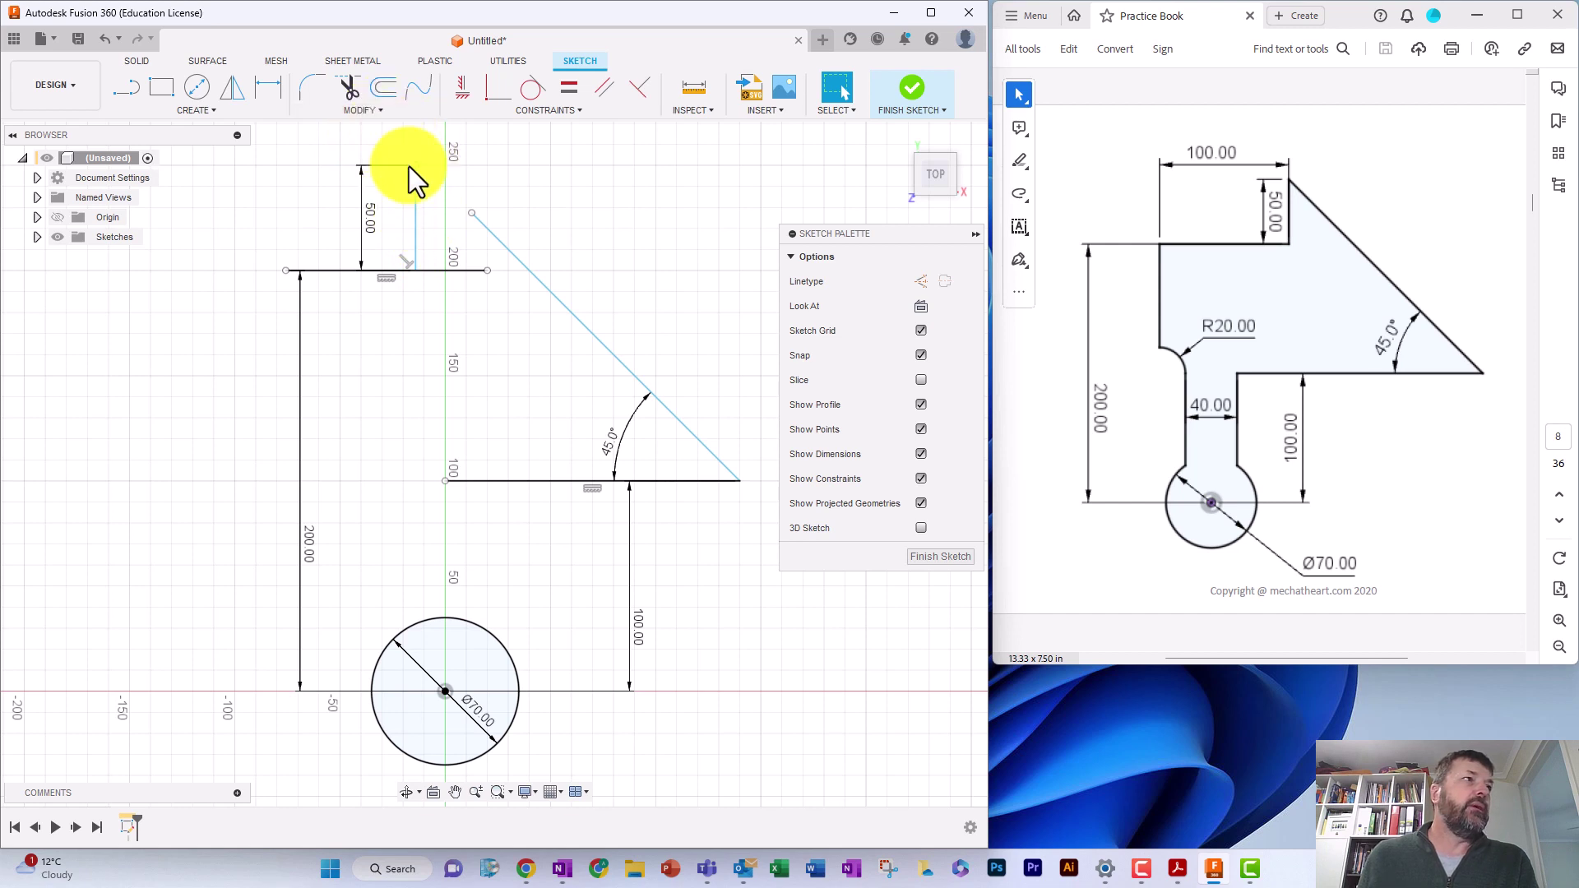
left_click(354, 110)
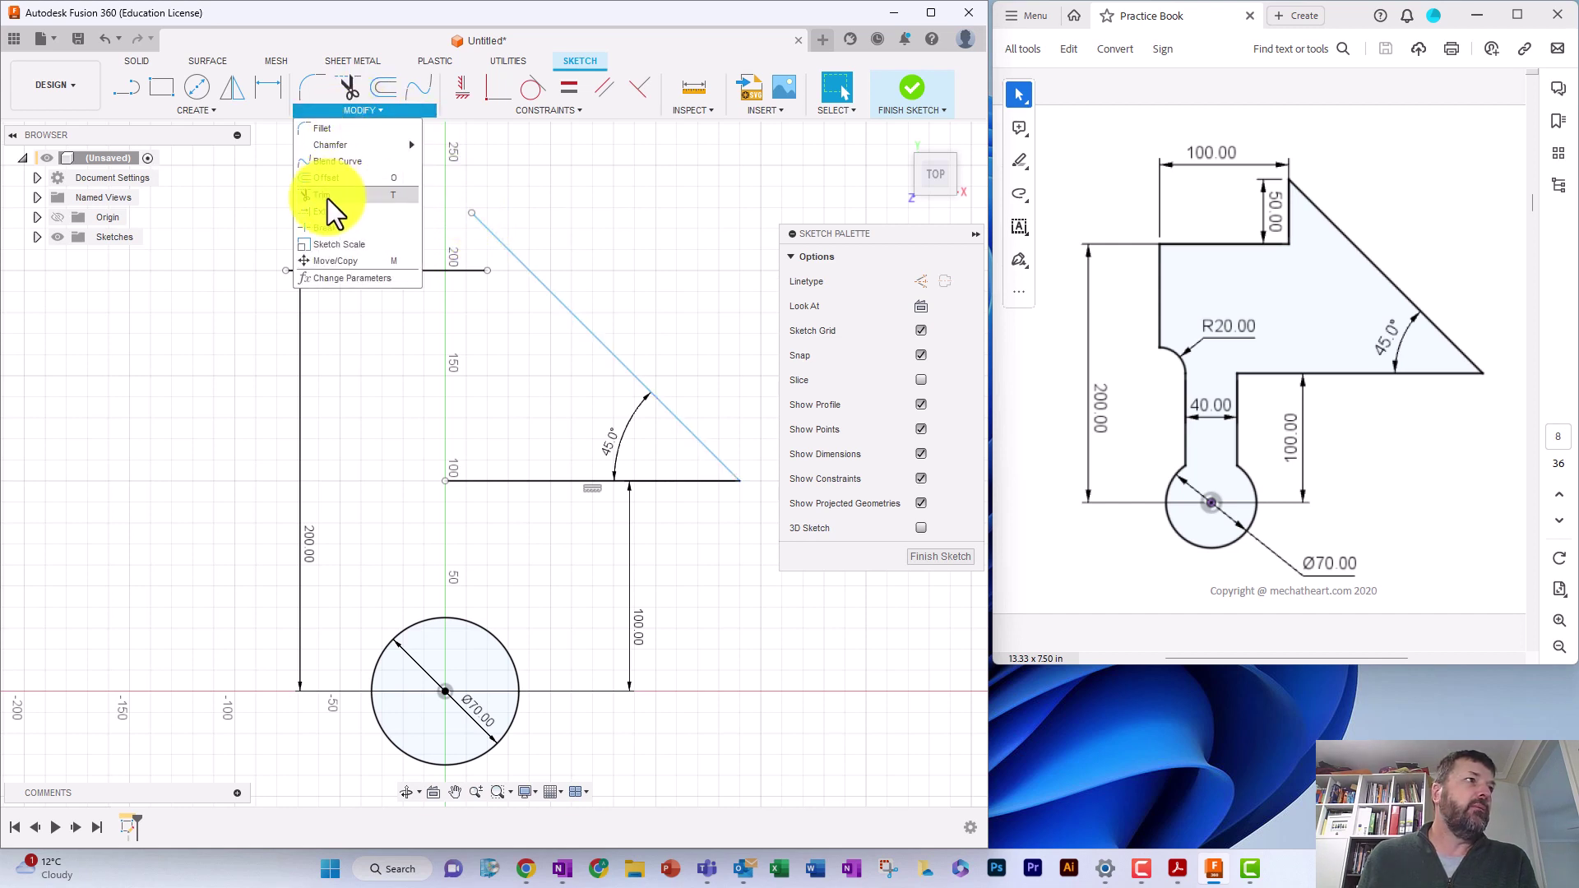
left_click(328, 212)
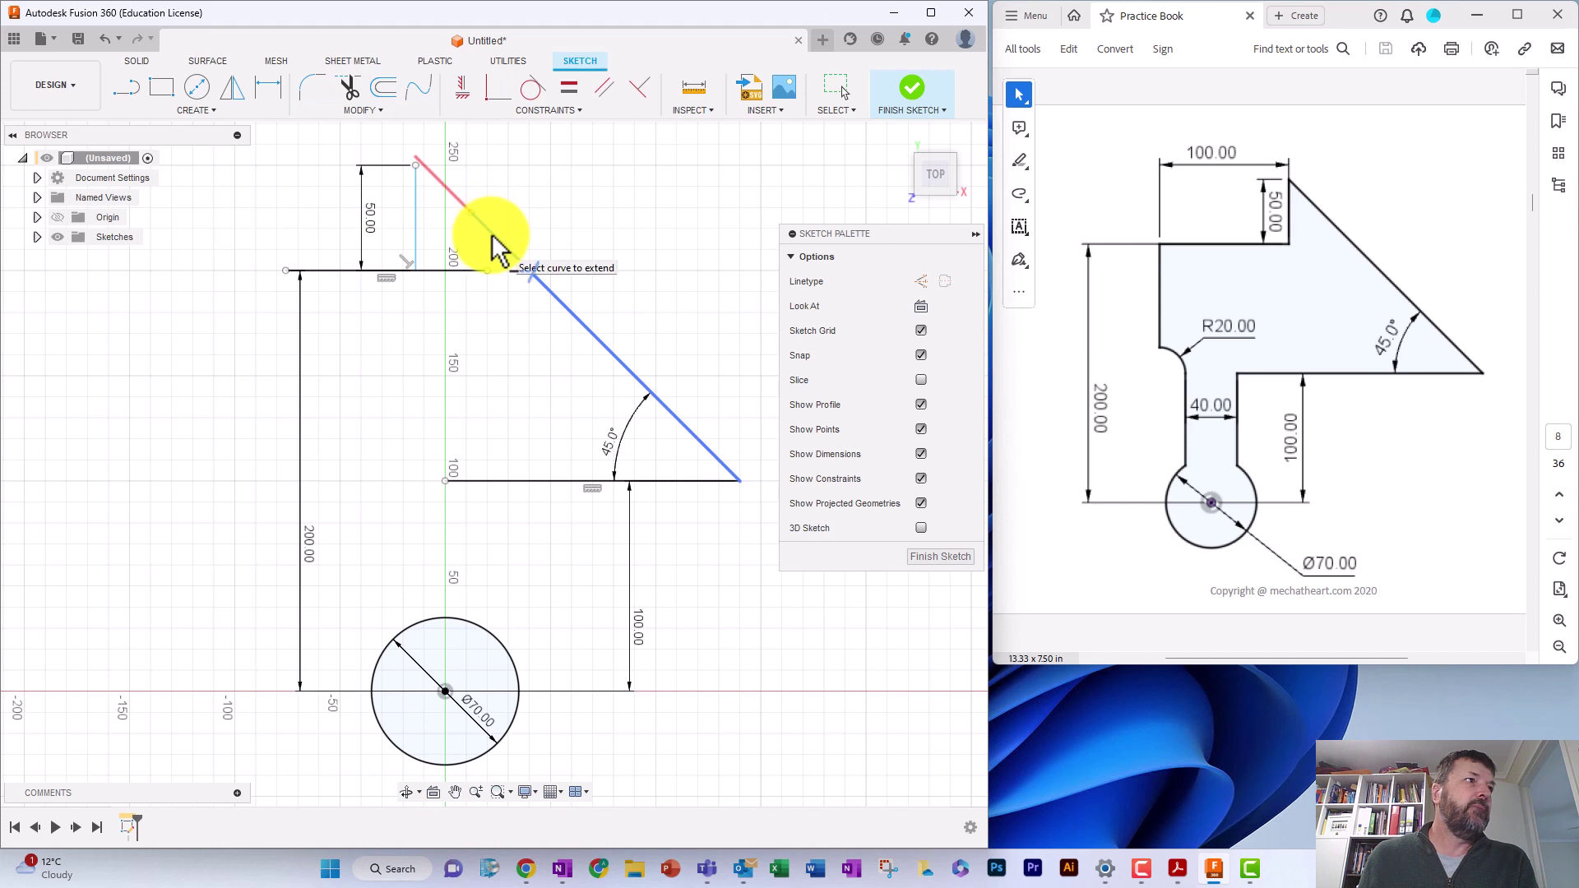
left_click(496, 247)
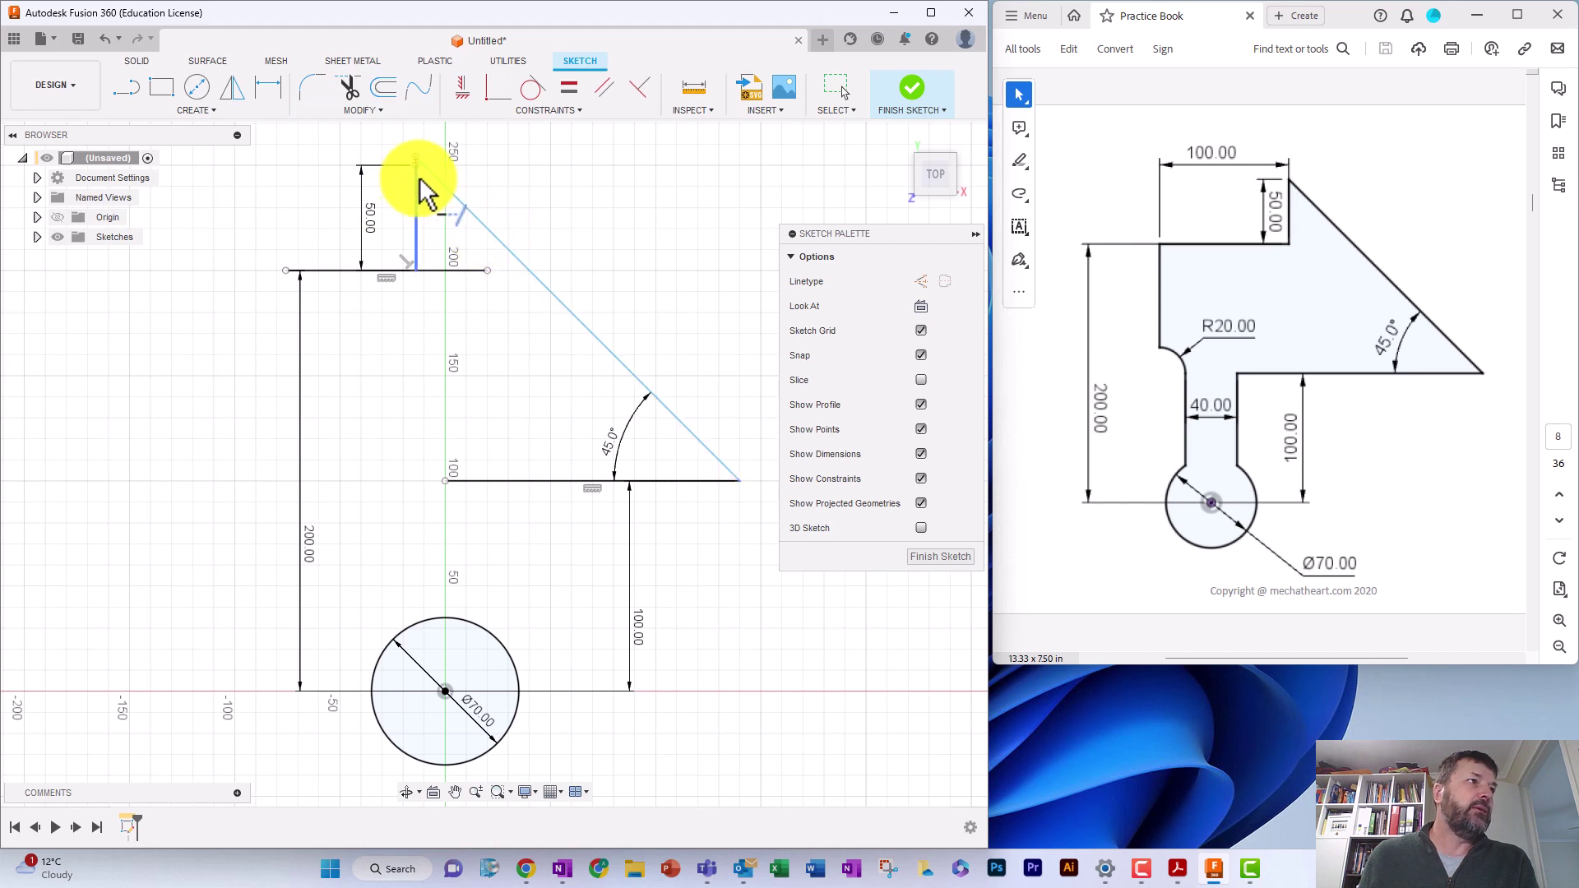
Apply a coincident constraint between the 50 mm vertical line's upper endpoint and the slanted line
scroll(386, 193, "up", 4)
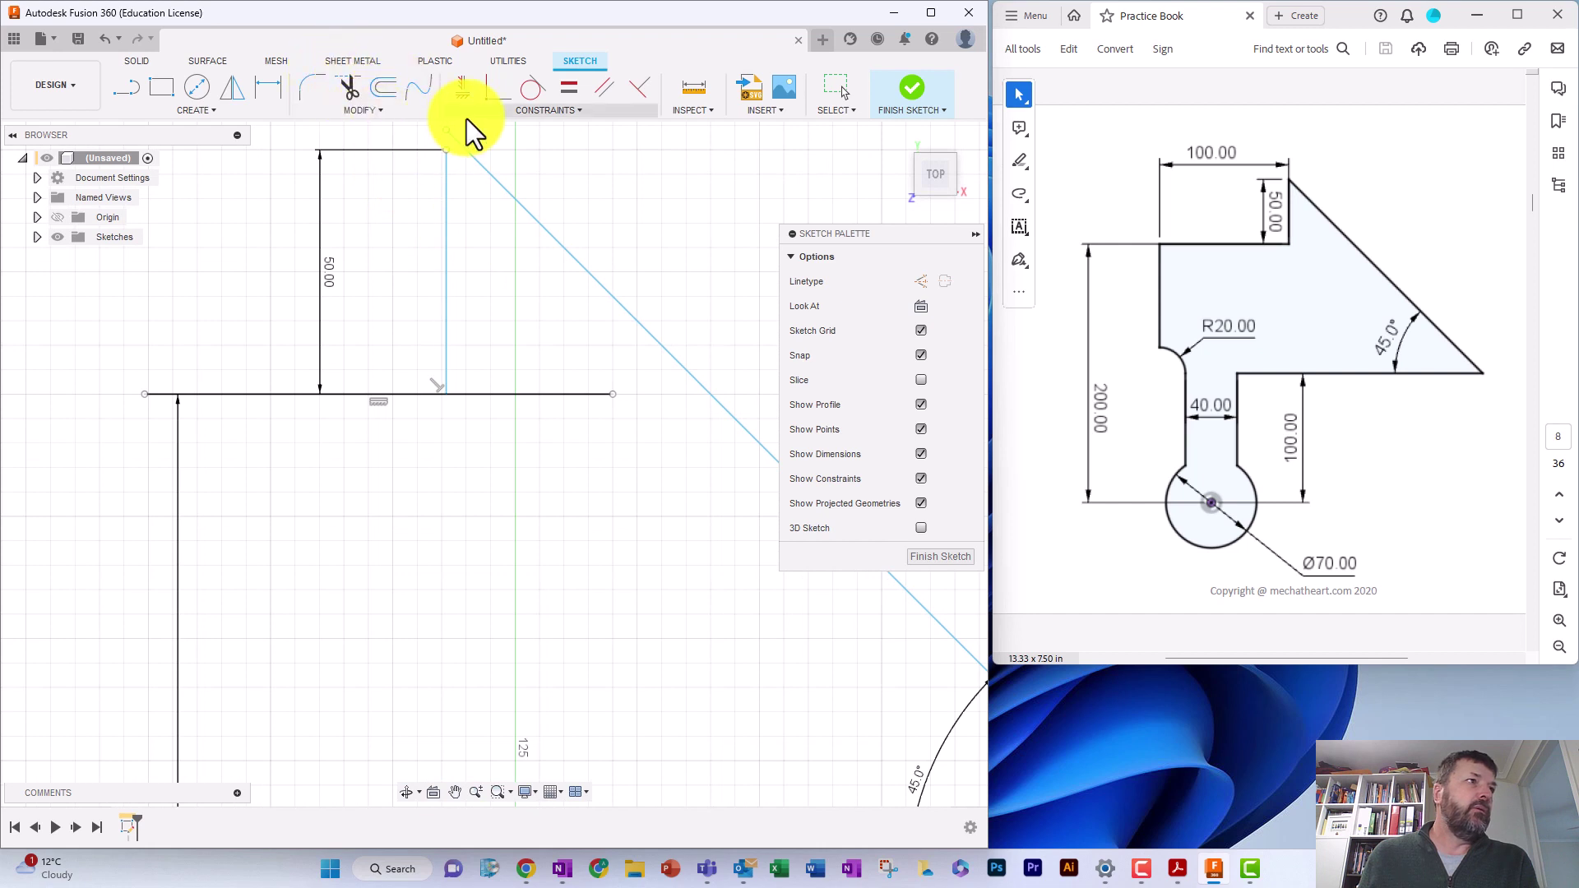
left_click(498, 91)
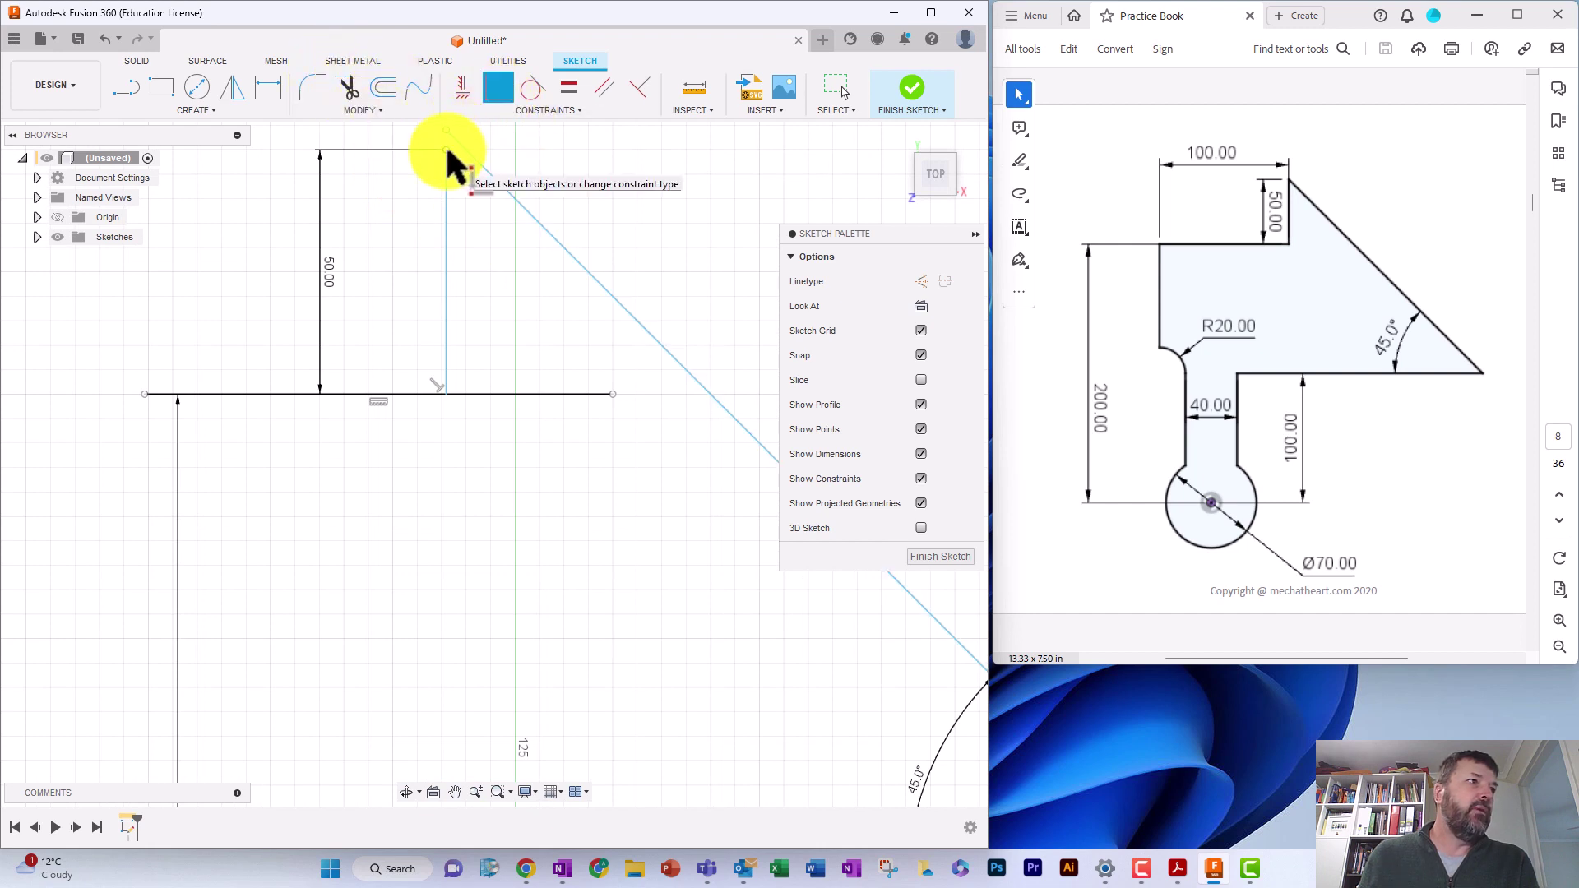
left_click(467, 153)
left_click(467, 152)
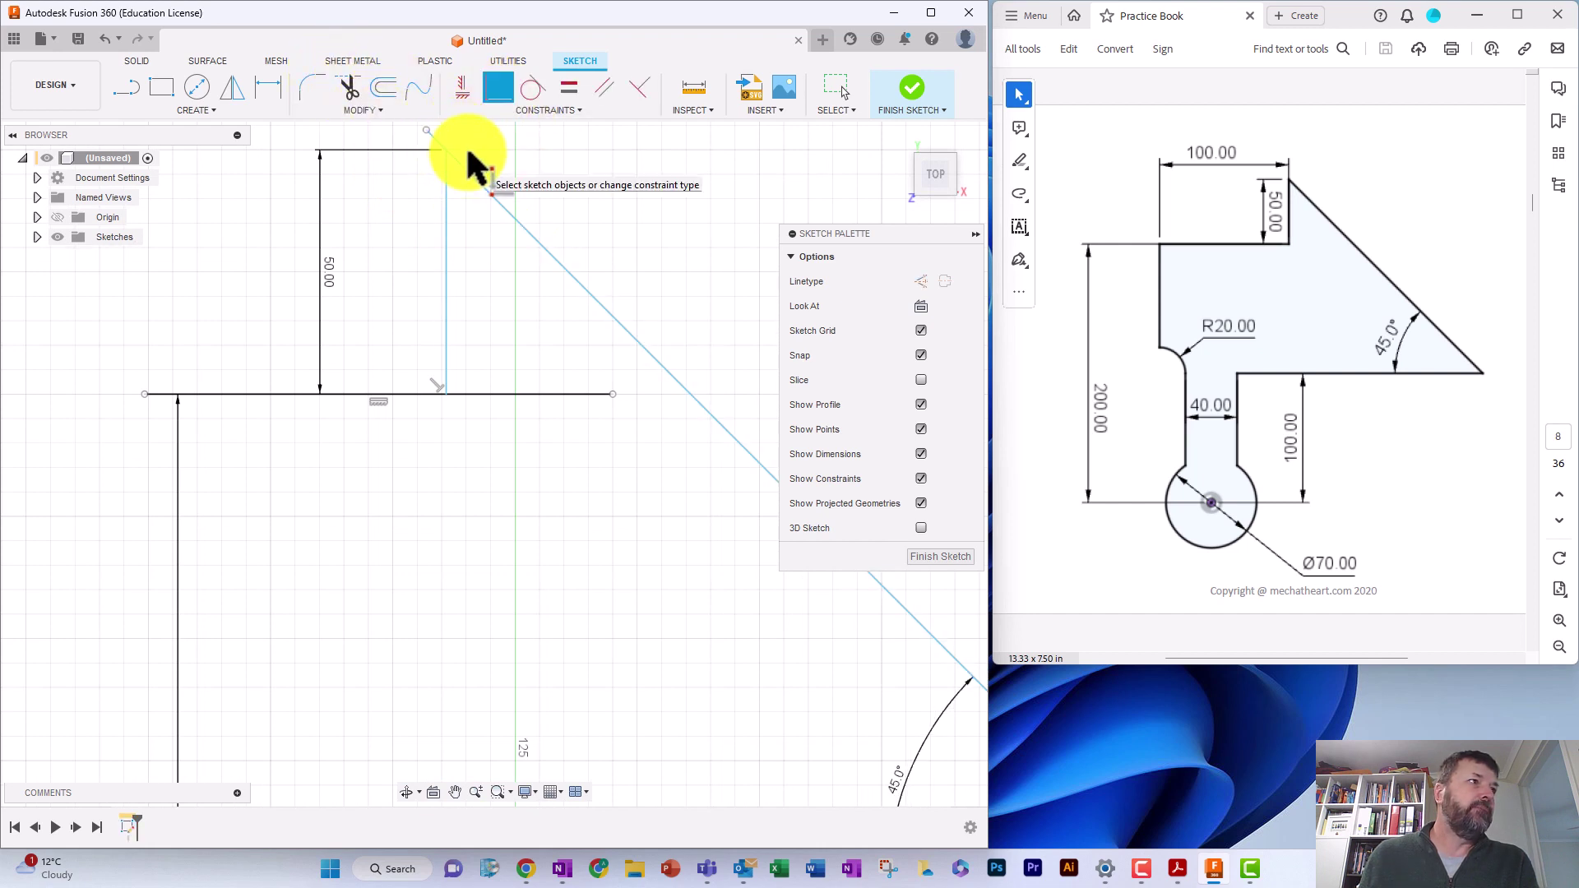
Trim the slanted line's overshoot past the 50 mm vertical line and the upper horizontal line's segment extending inside the outline
scroll(535, 391, "down", 3)
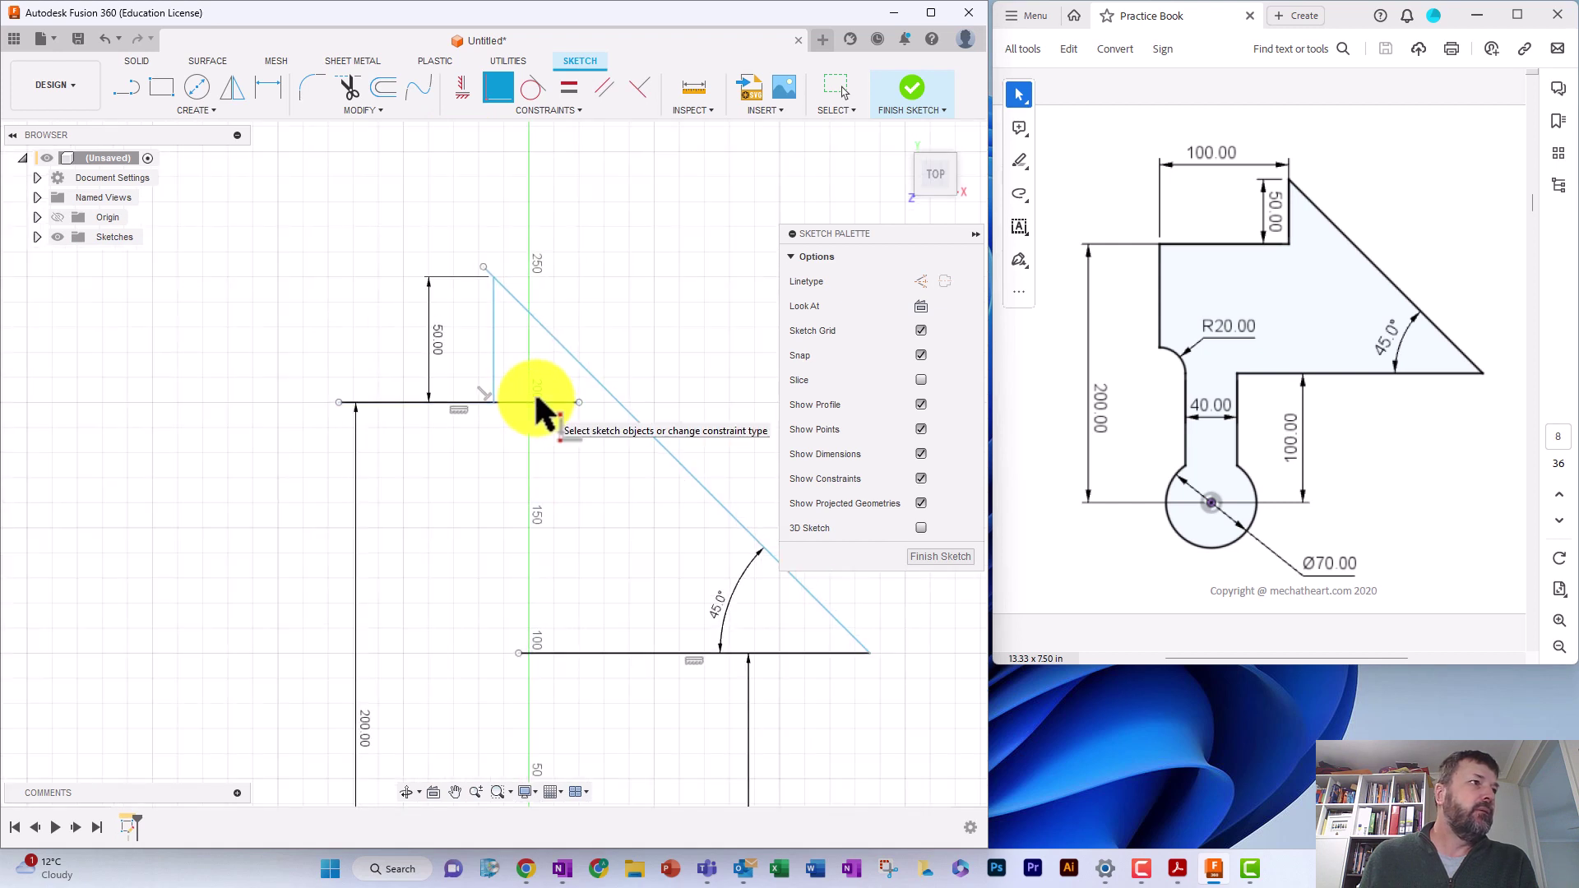
scroll(607, 451, "up", 2)
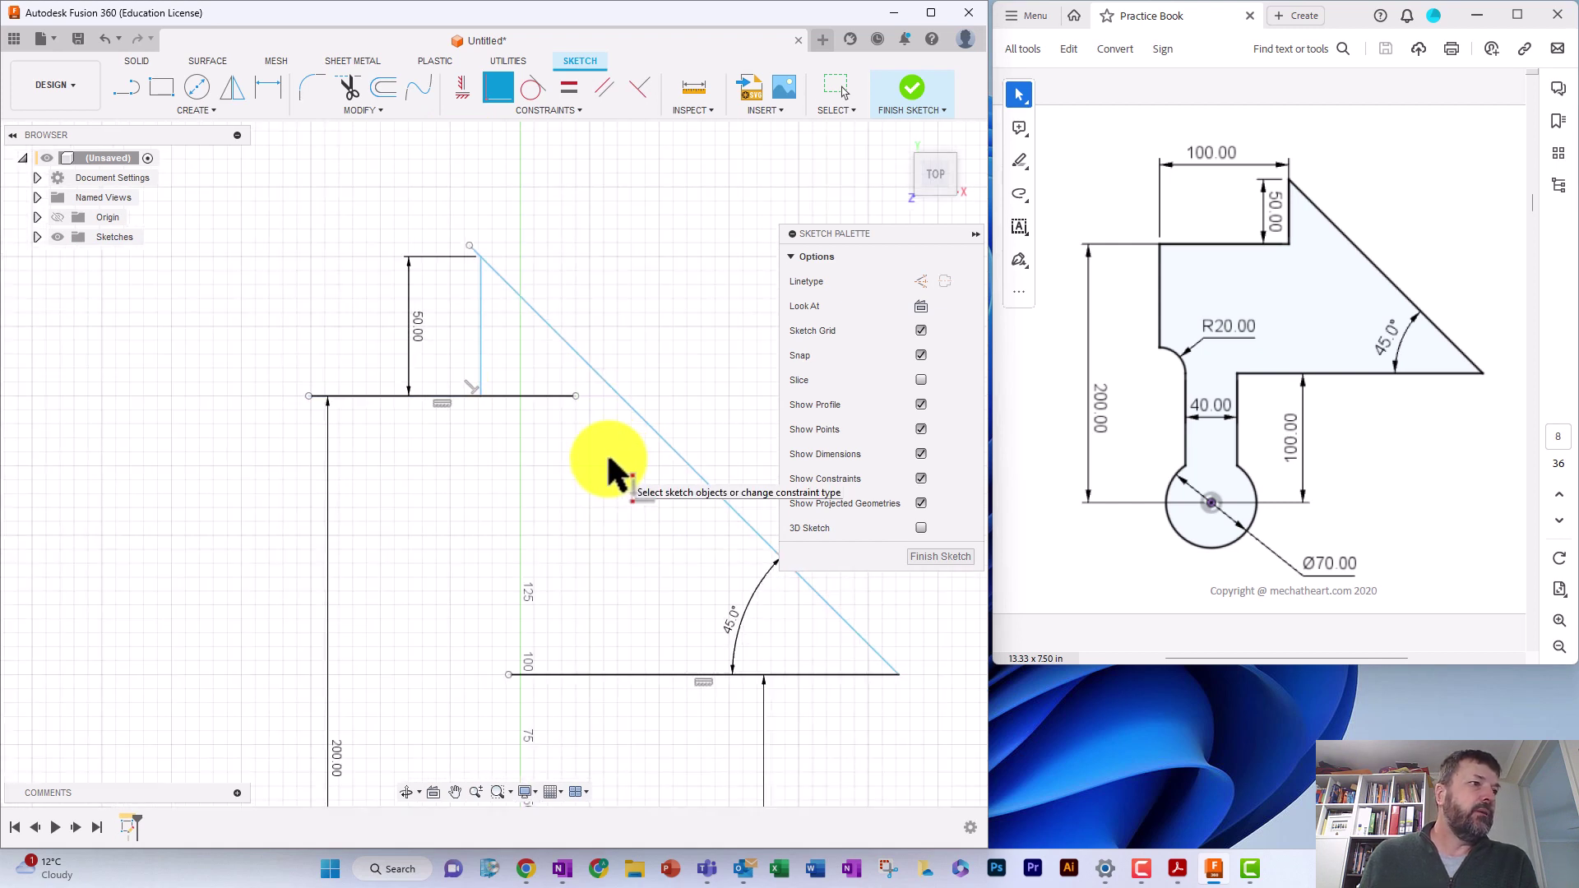
scroll(607, 452, "down", 2)
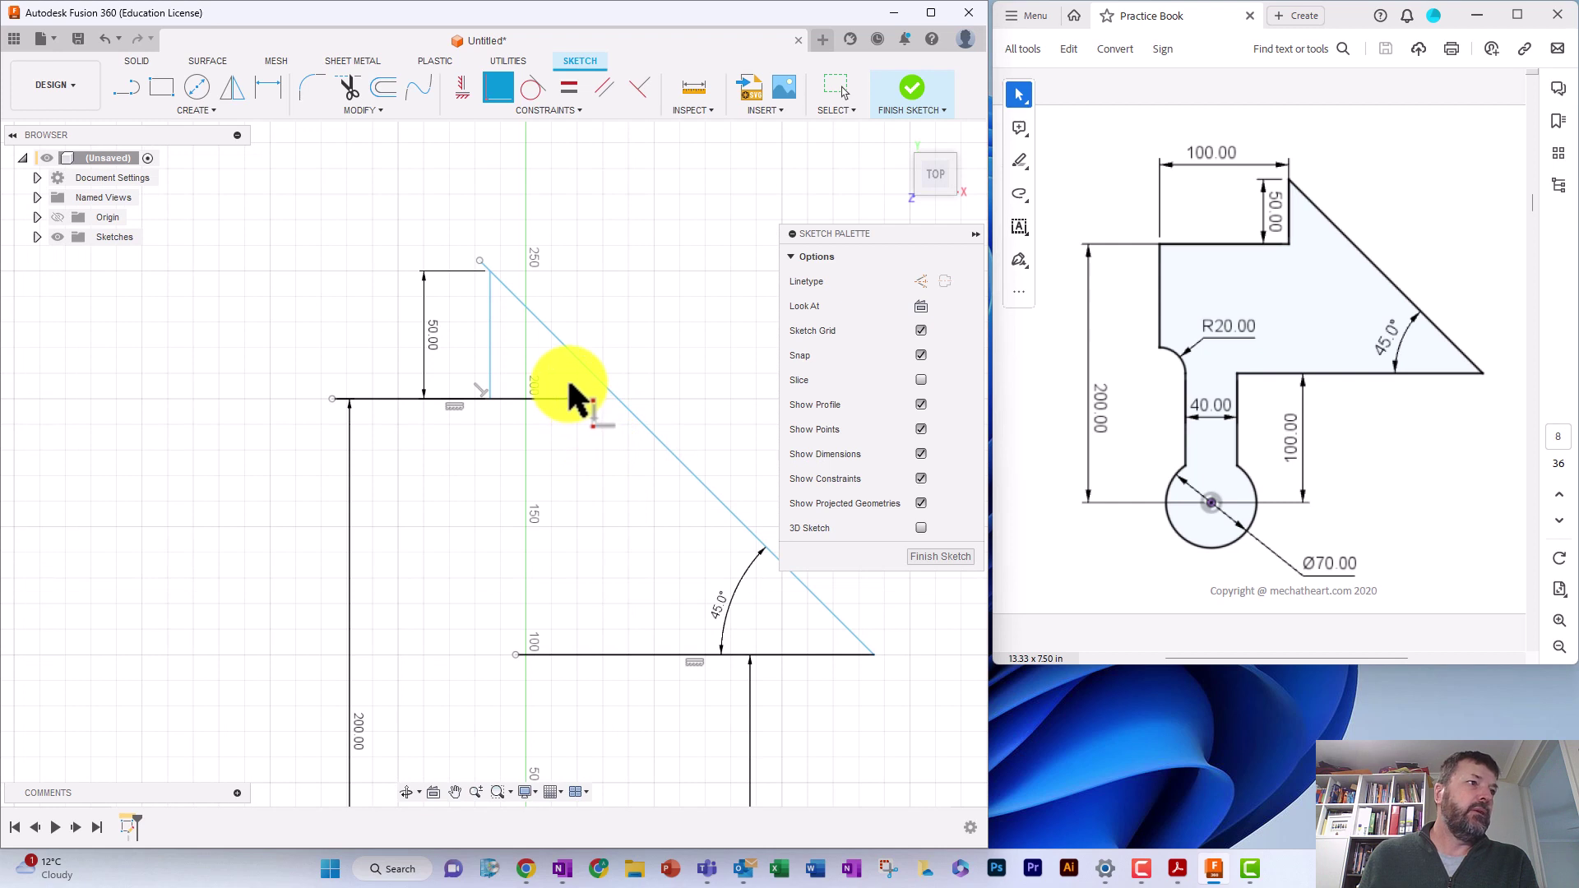
left_click(349, 88)
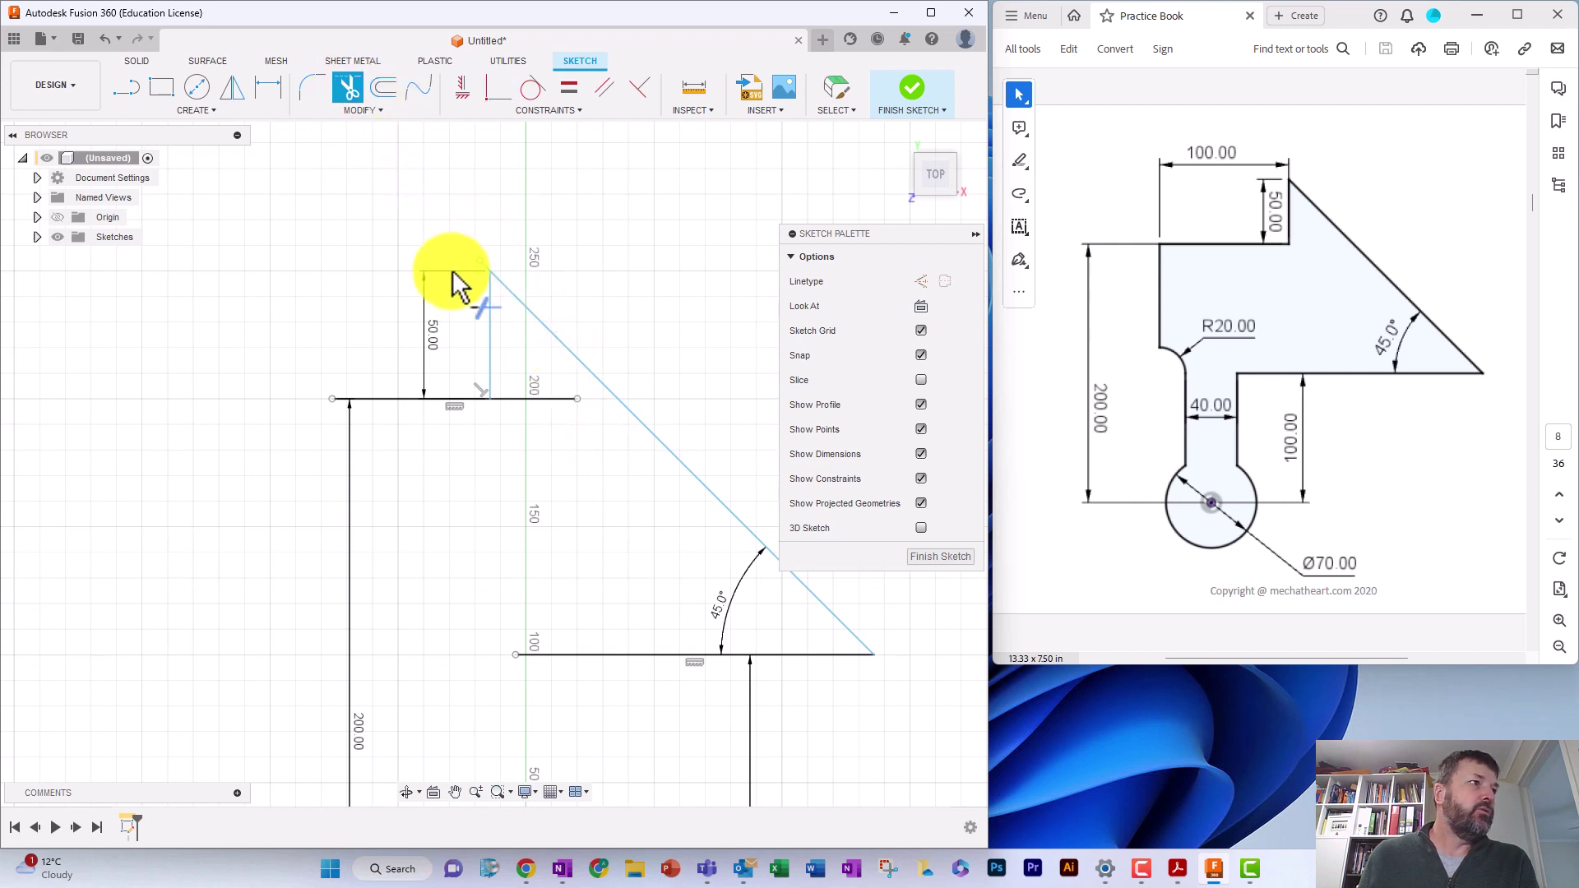
left_click(484, 272)
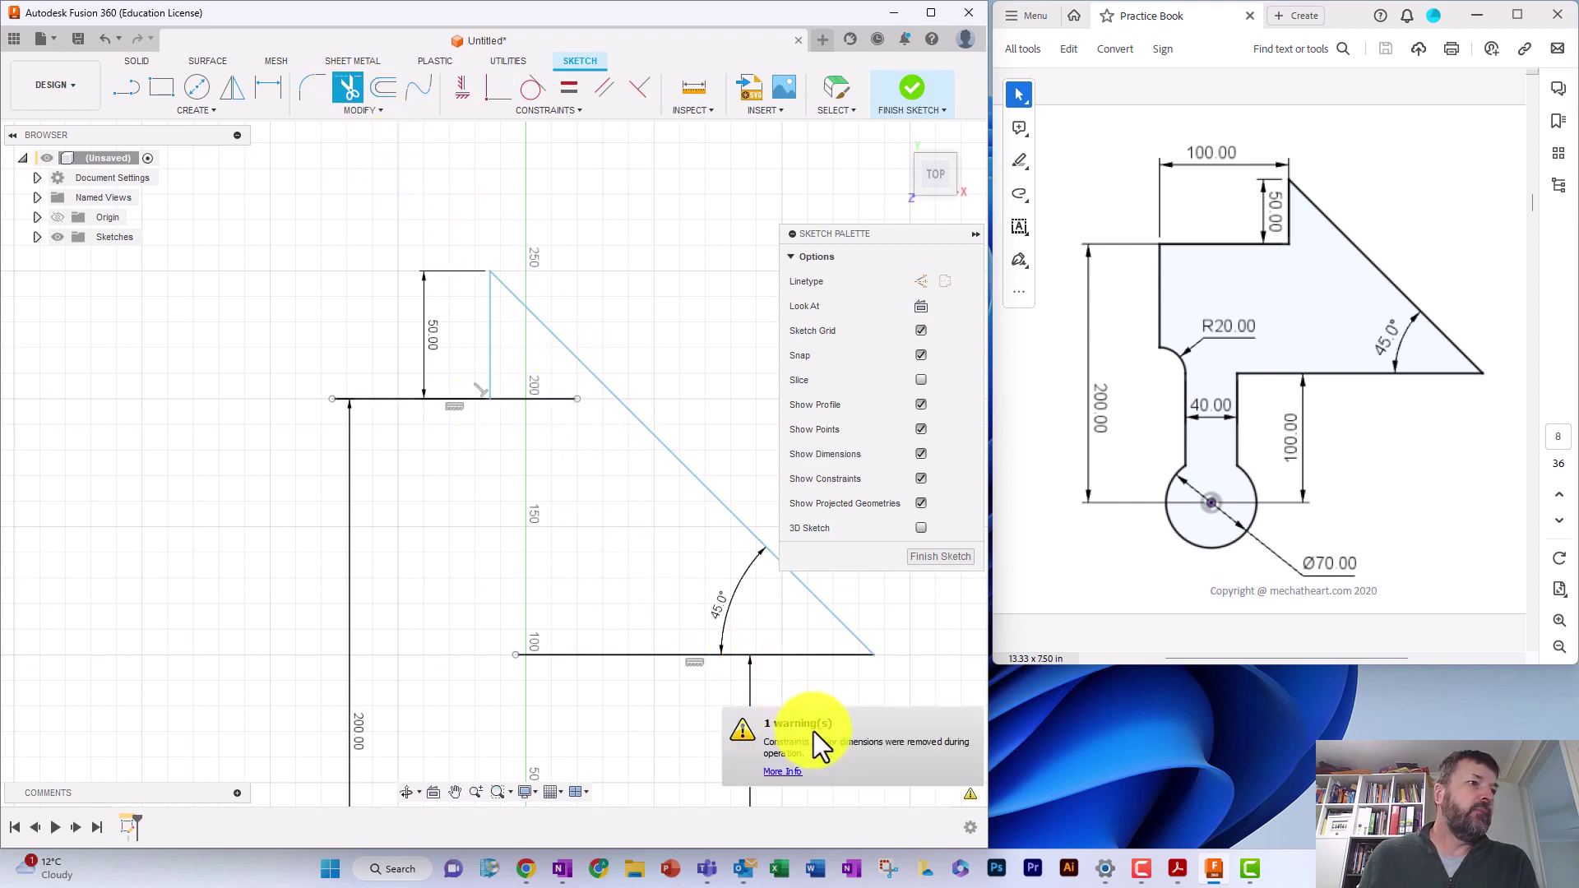
scroll(697, 543, "up", 1)
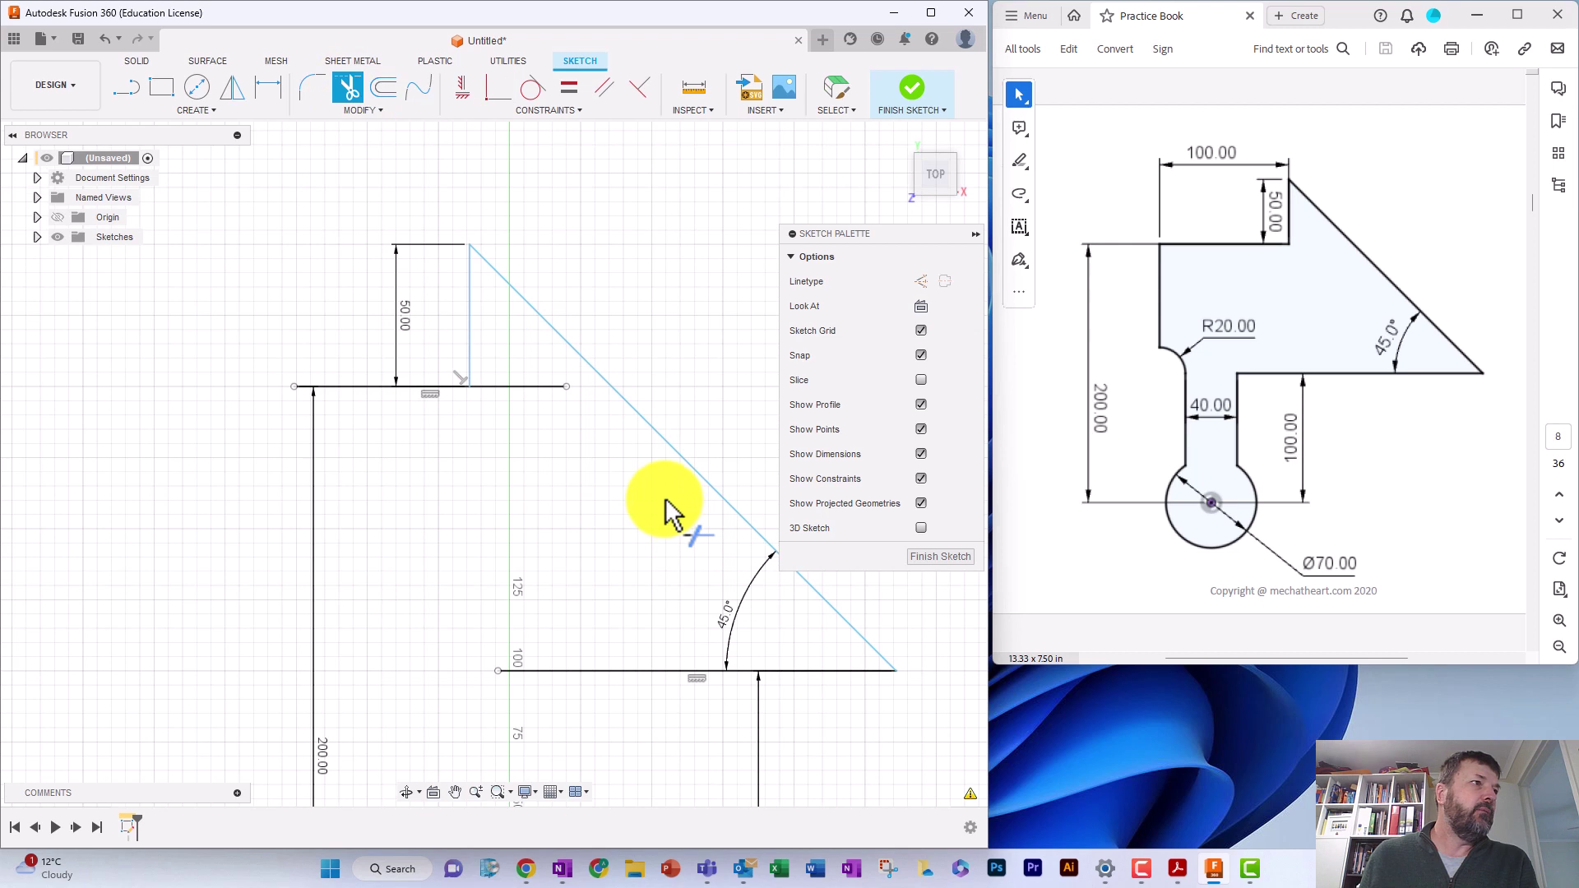
left_click(524, 380)
scroll(546, 458, "up", 1)
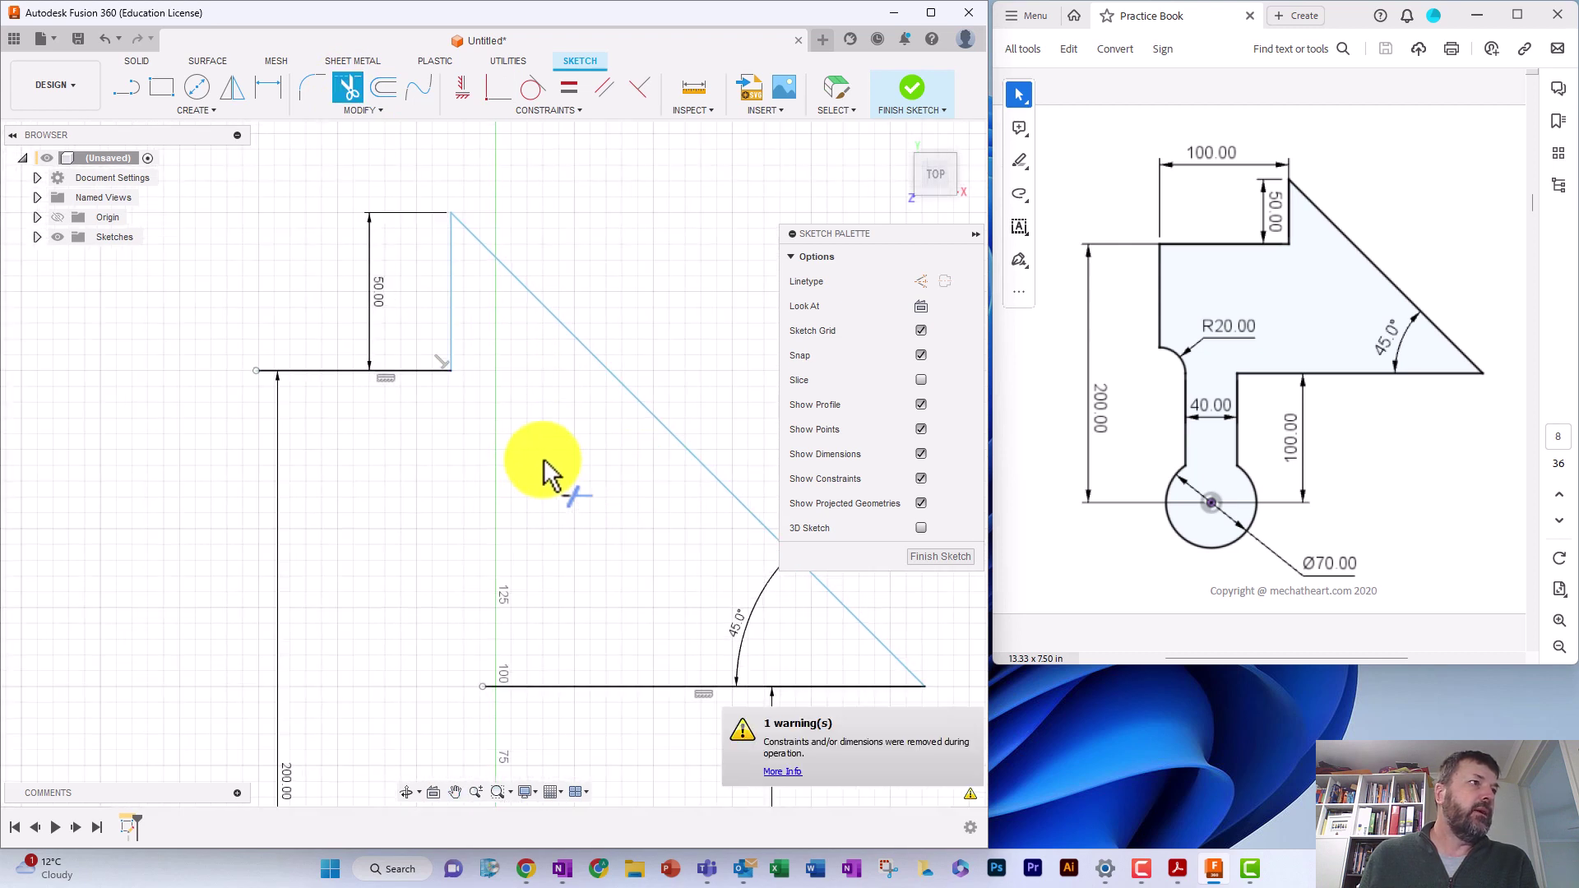
Dimension the upper horizontal line as 100 mm between its free endpoint and the 50 mm vertical line
left_click_drag(556, 451, 486, 299)
scroll(504, 467, "down", 3)
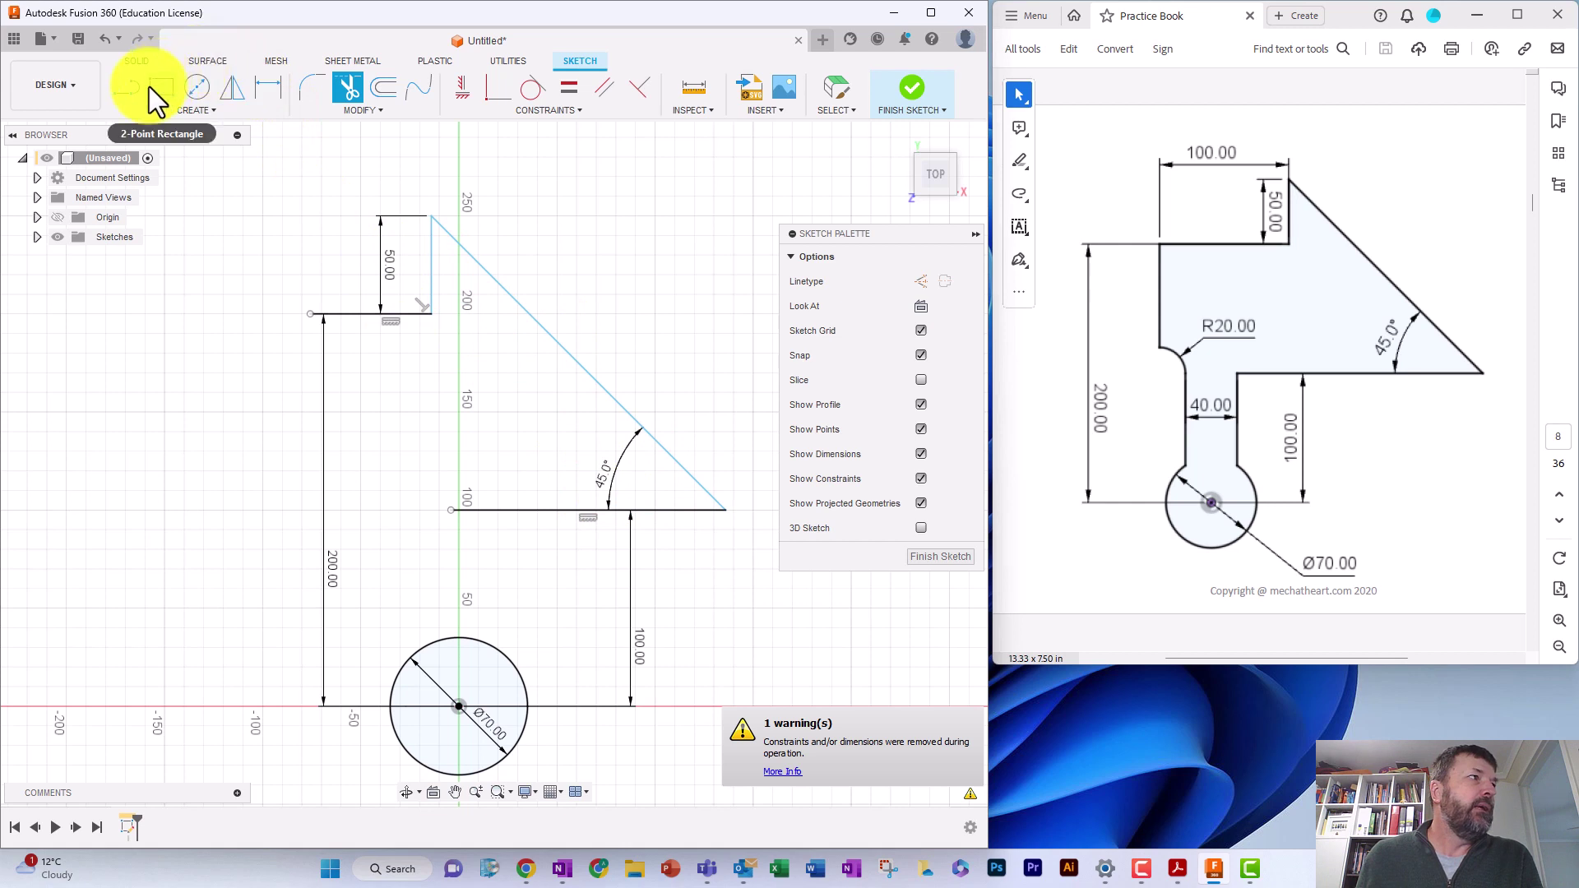
left_click(269, 87)
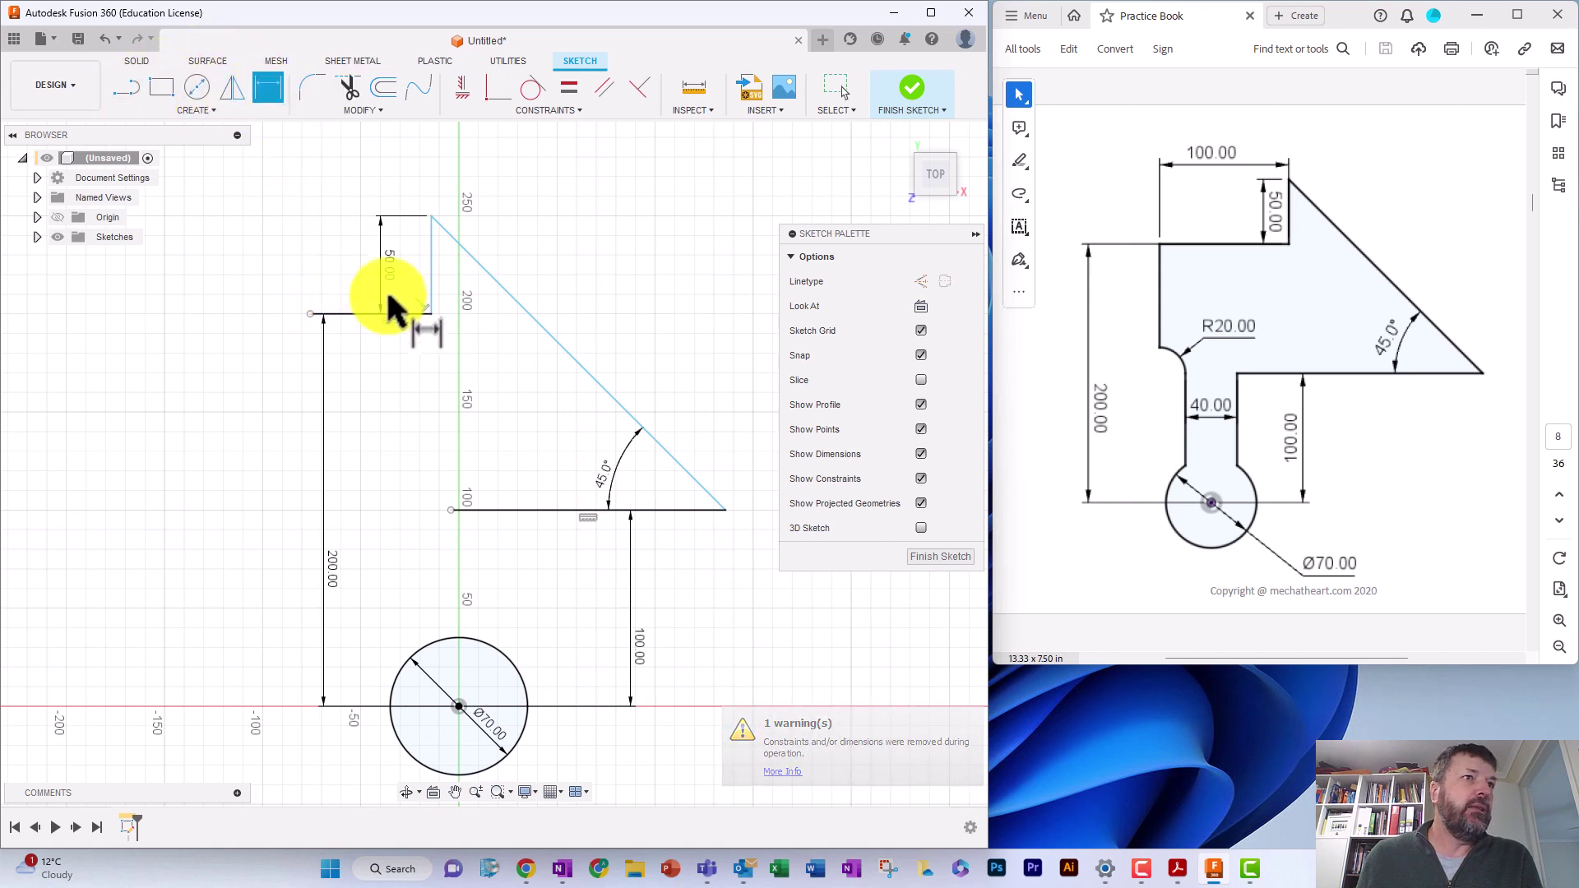
left_click(310, 313)
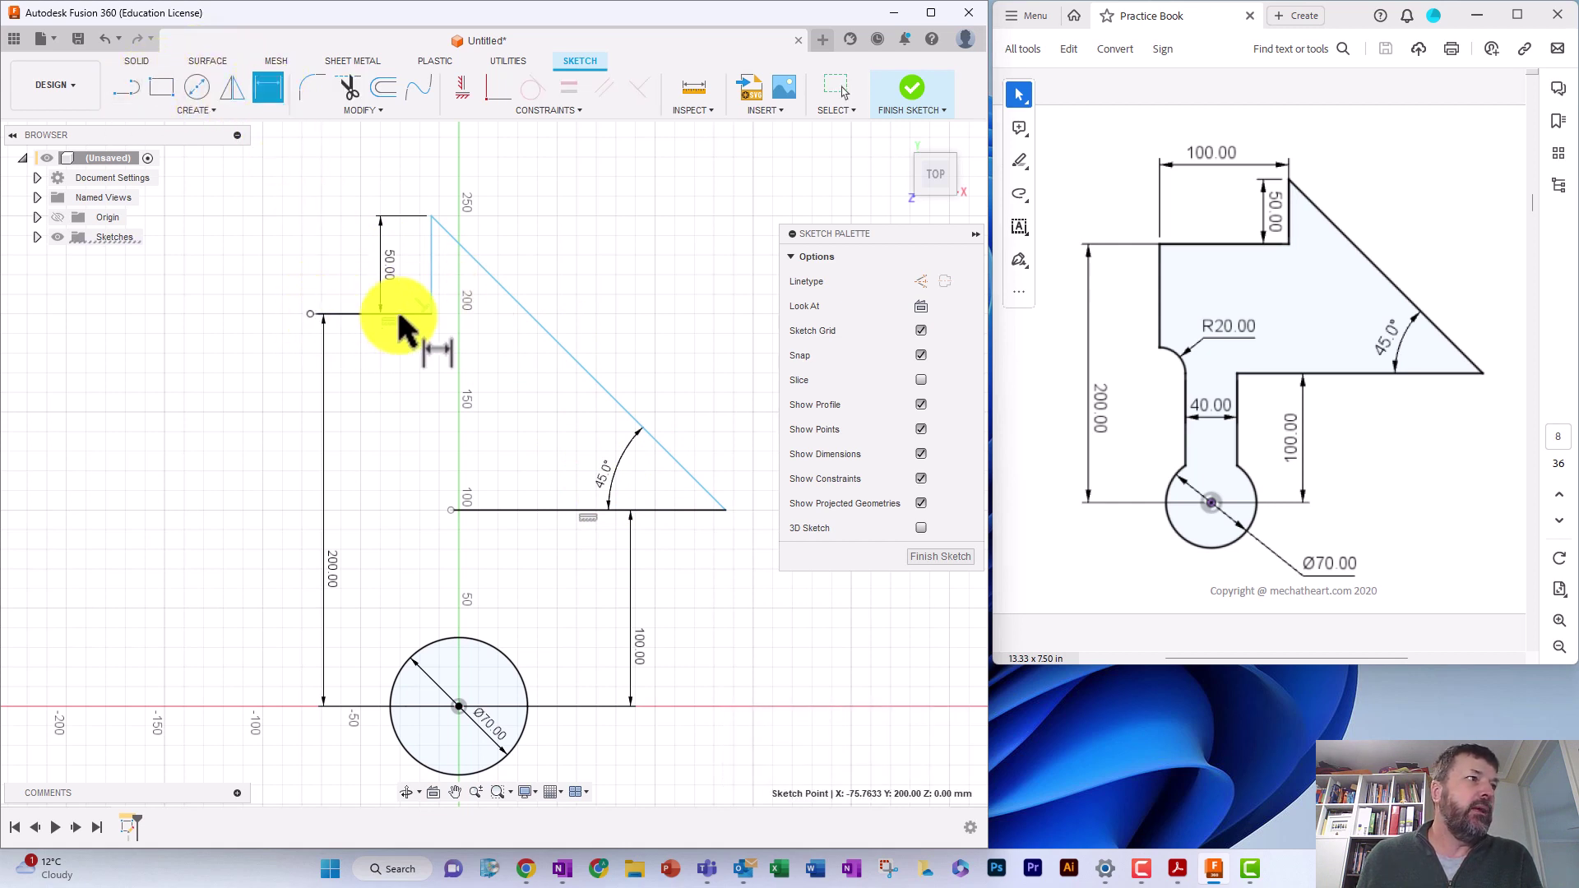
left_click(429, 273)
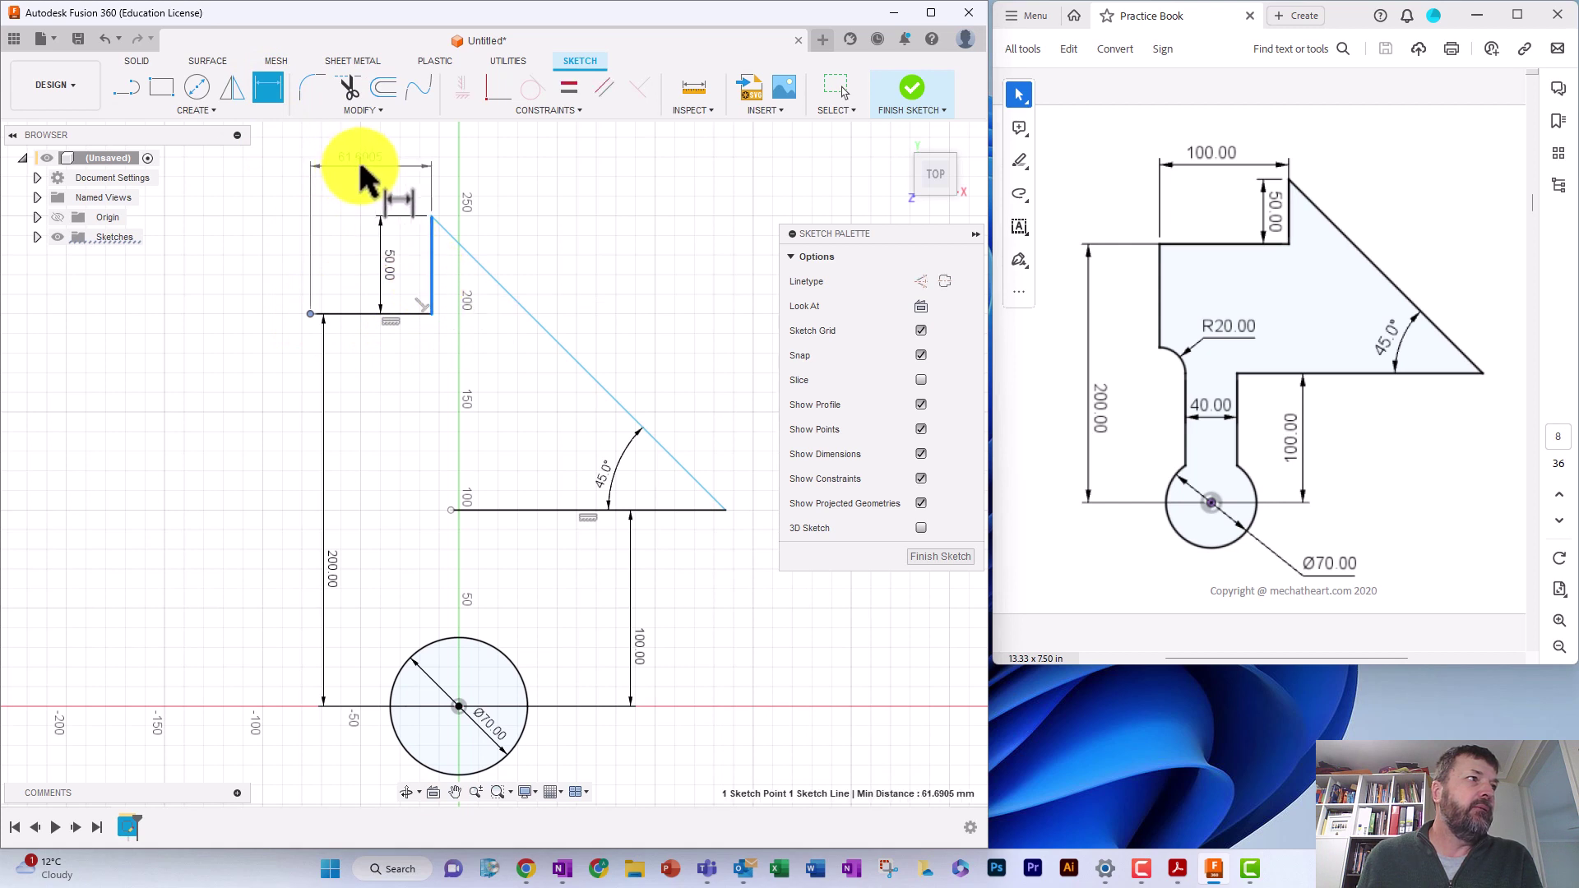
left_click(362, 164)
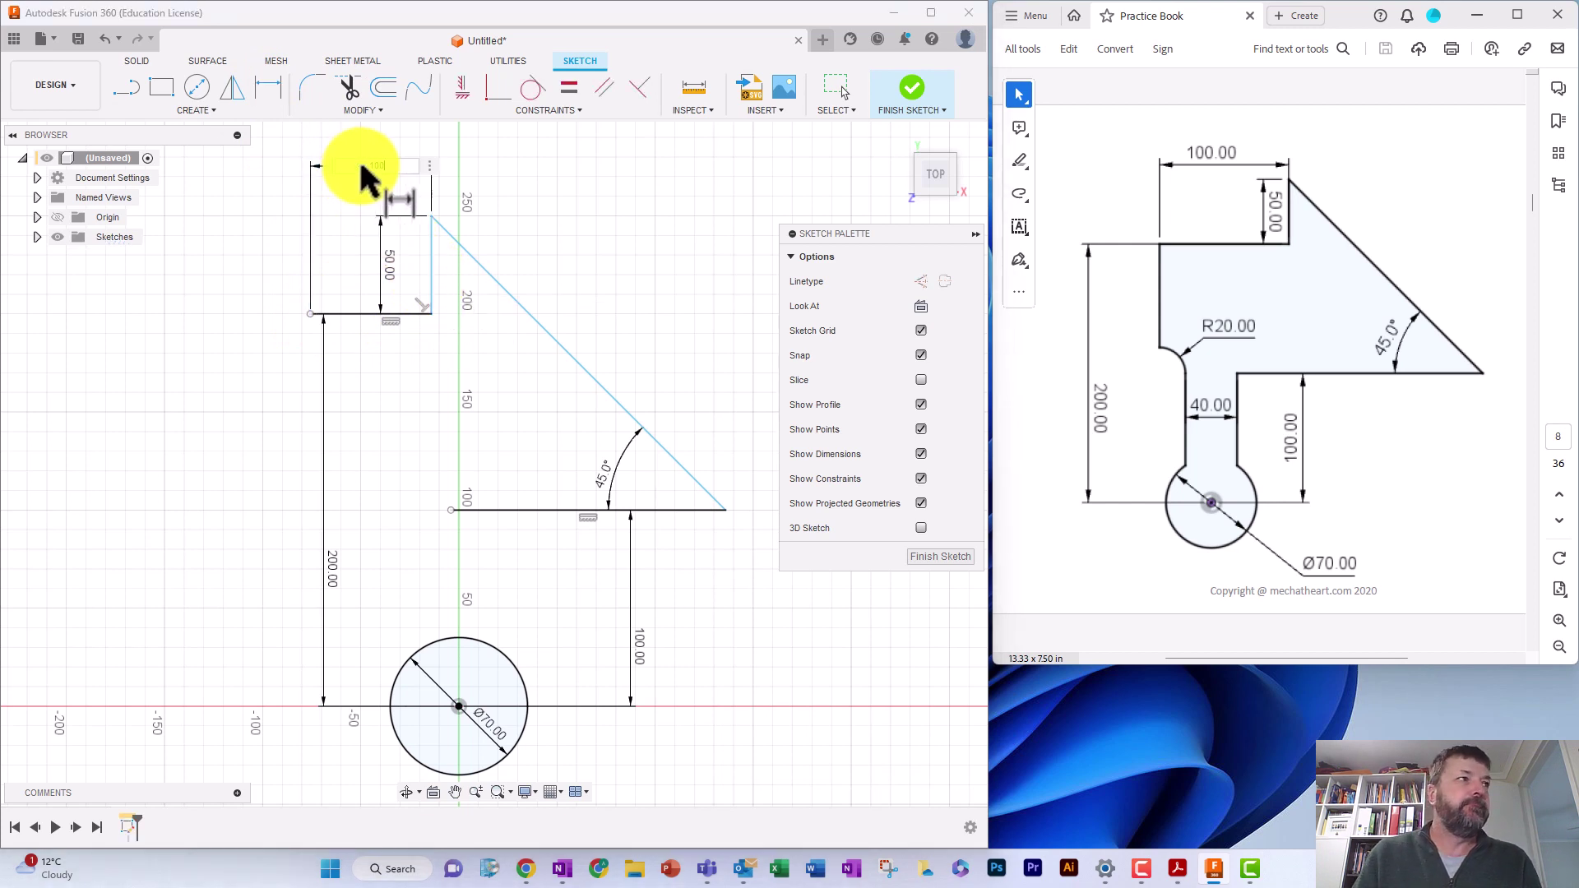
type("100")
key("Return")
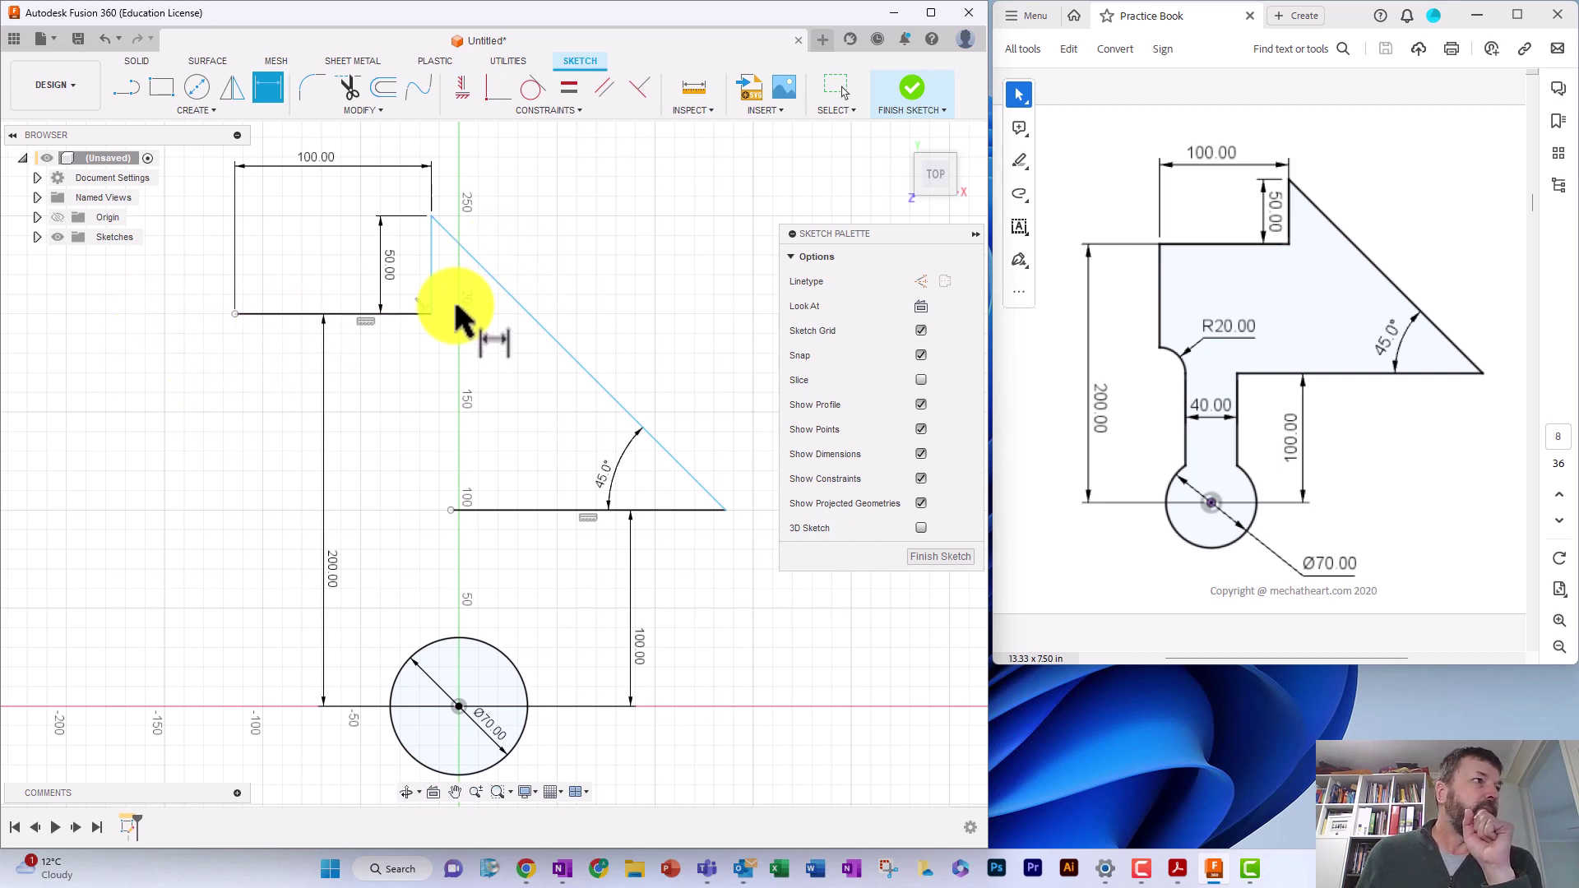
Sketch a vertical line about 130 mm long downward from the free endpoint of the 100 mm horizontal line
left_click(140, 95)
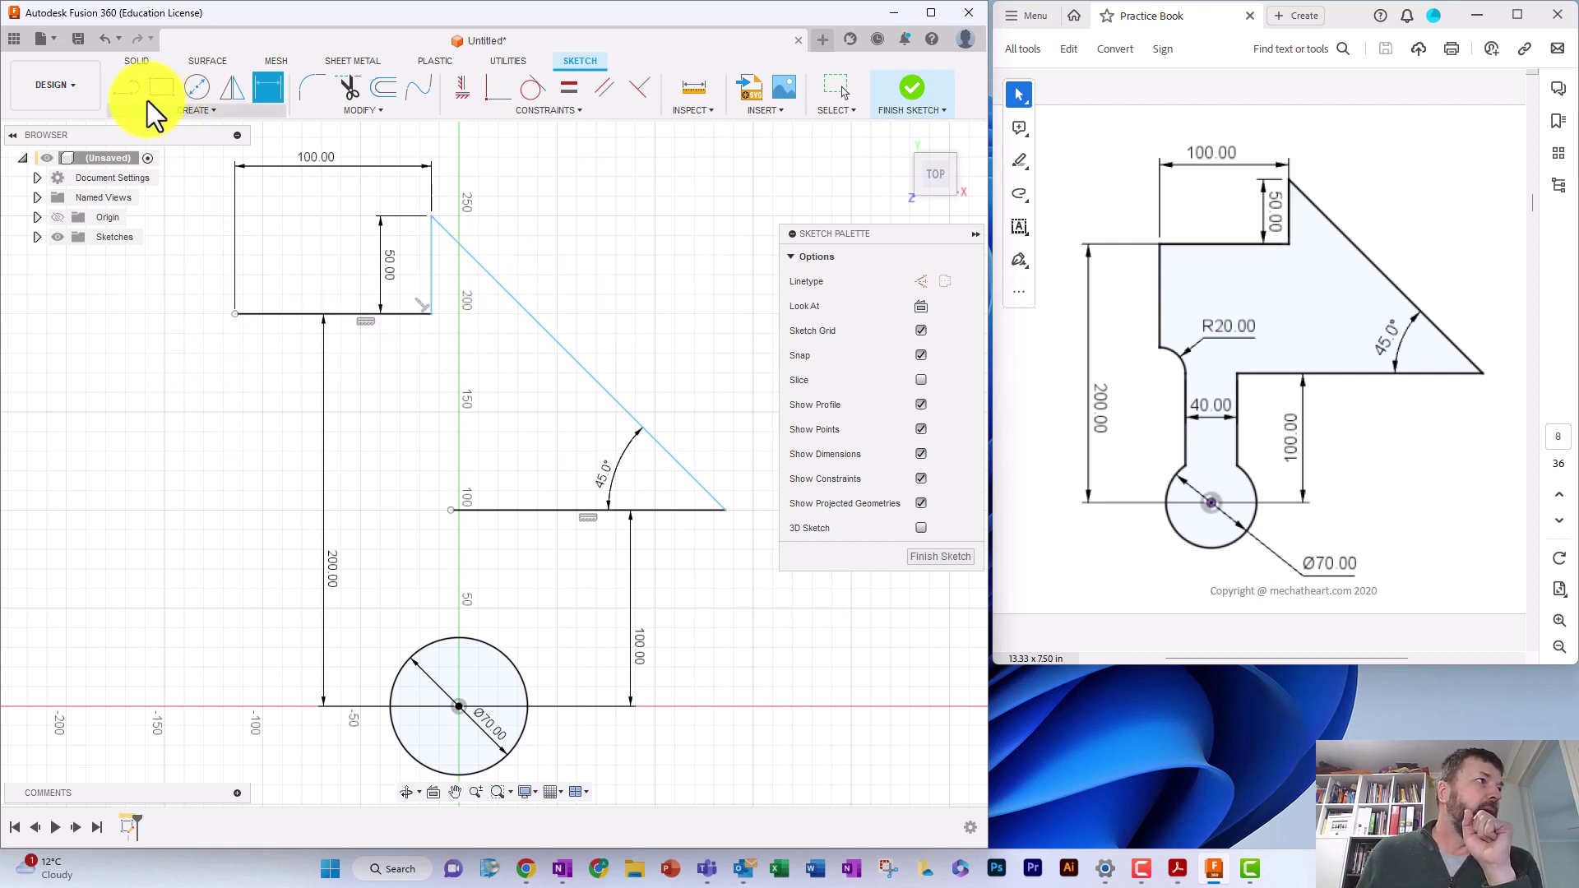
left_click(234, 315)
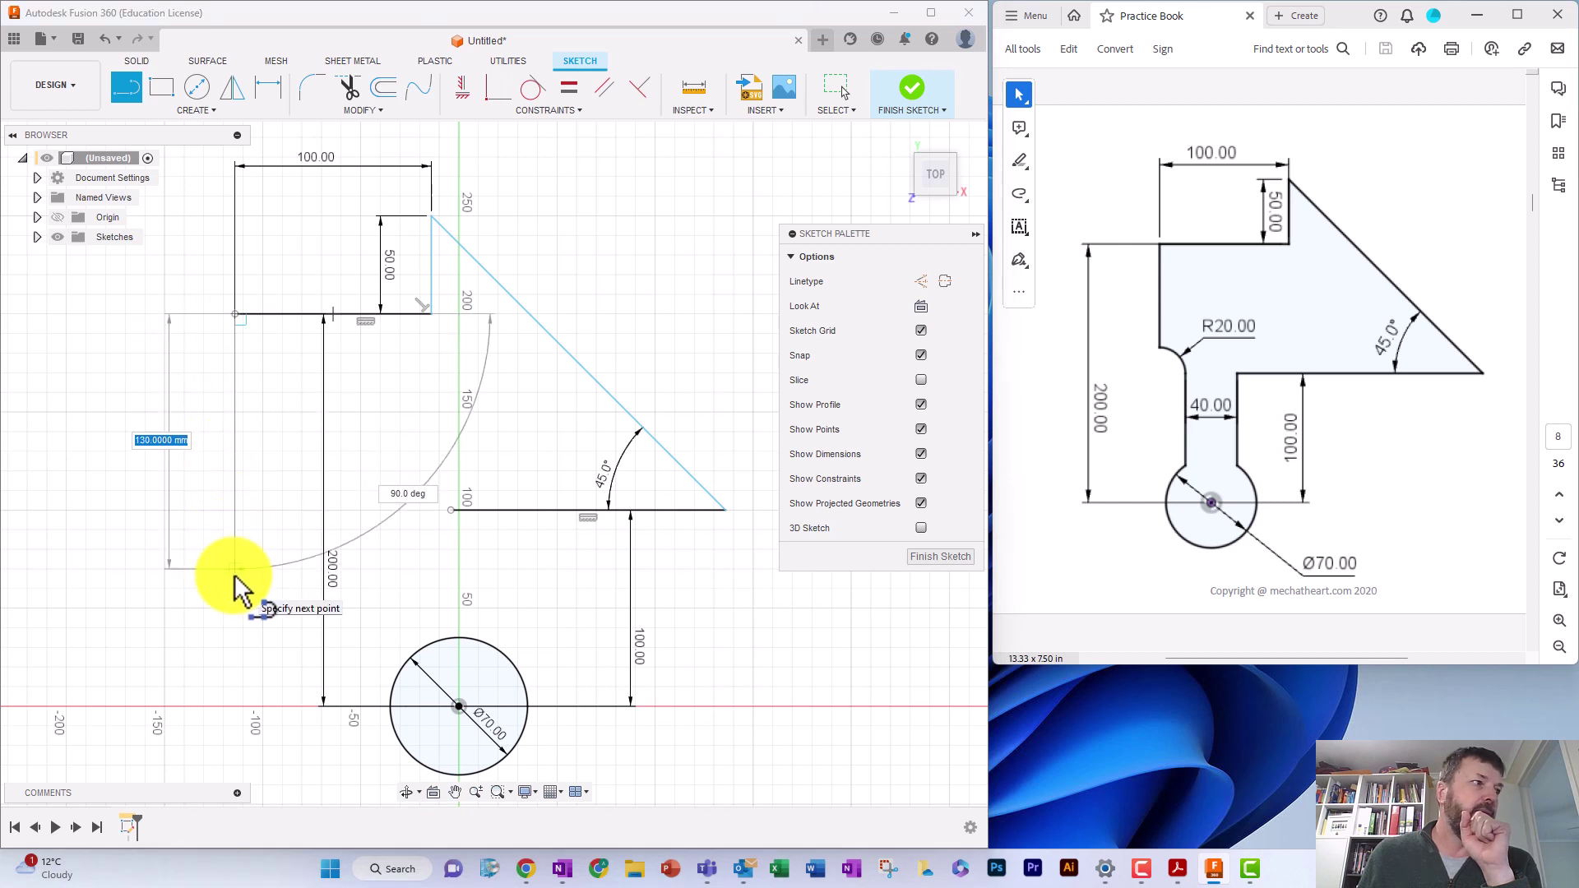
left_click(235, 568)
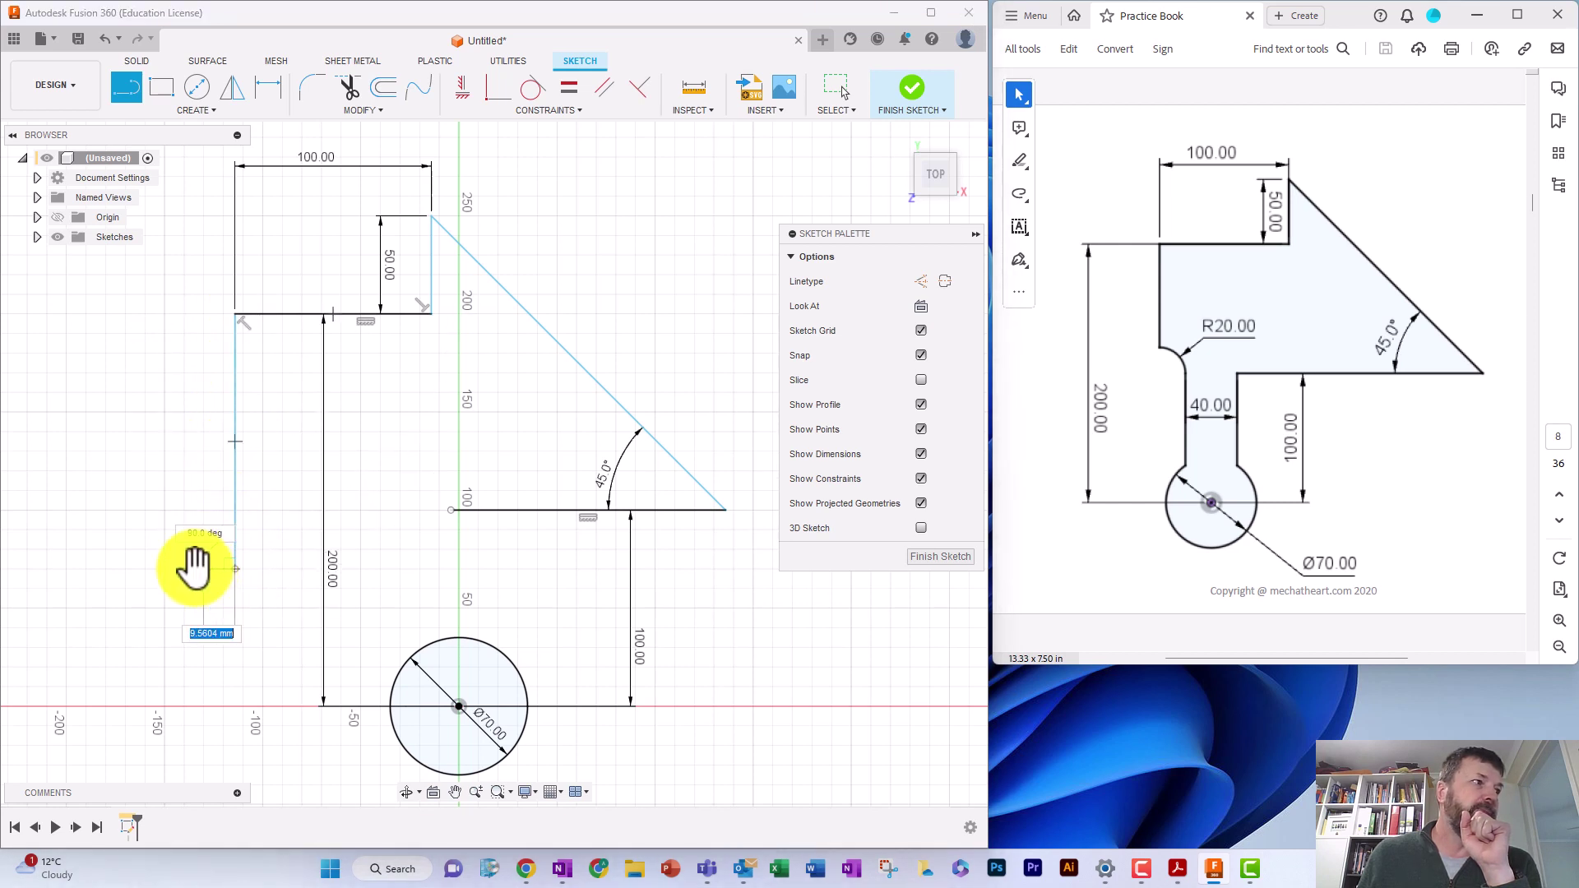
key("Escape")
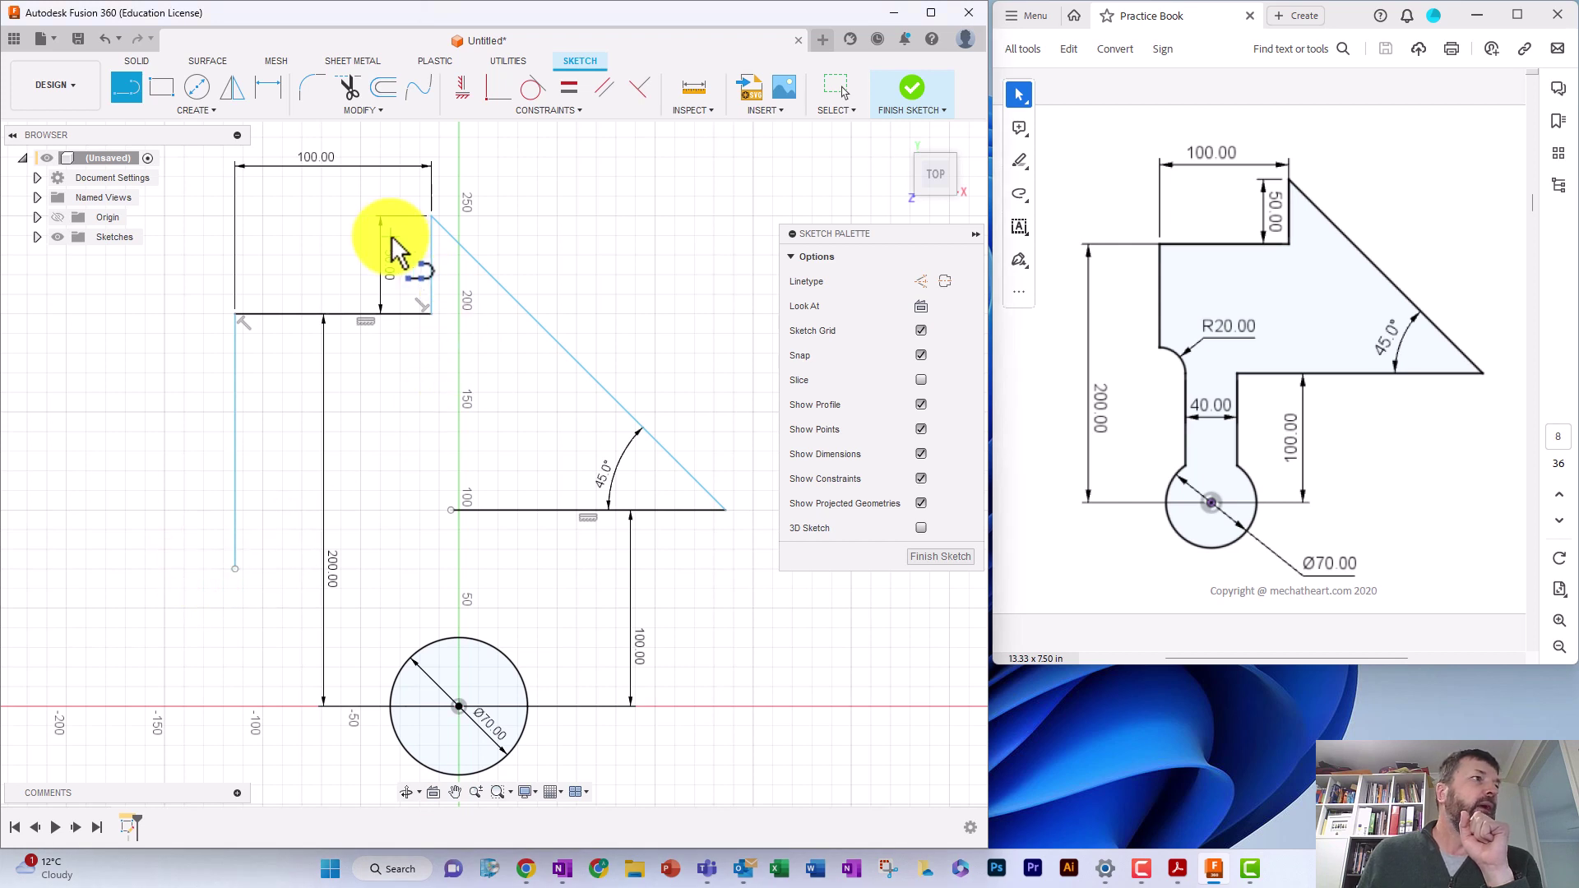
right_click(363, 245)
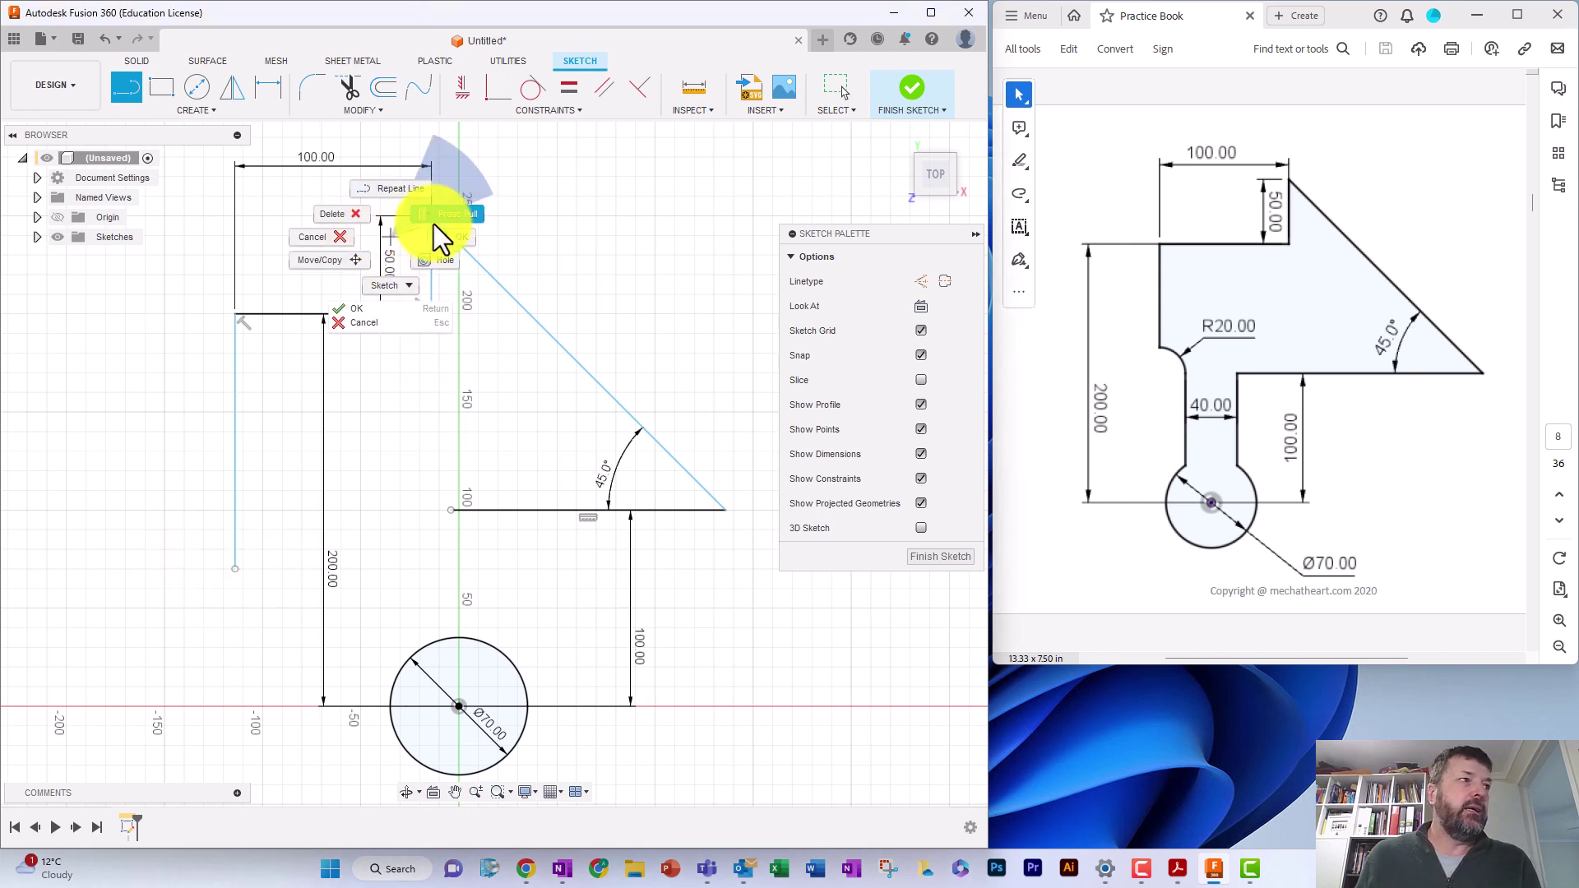
left_click(334, 239)
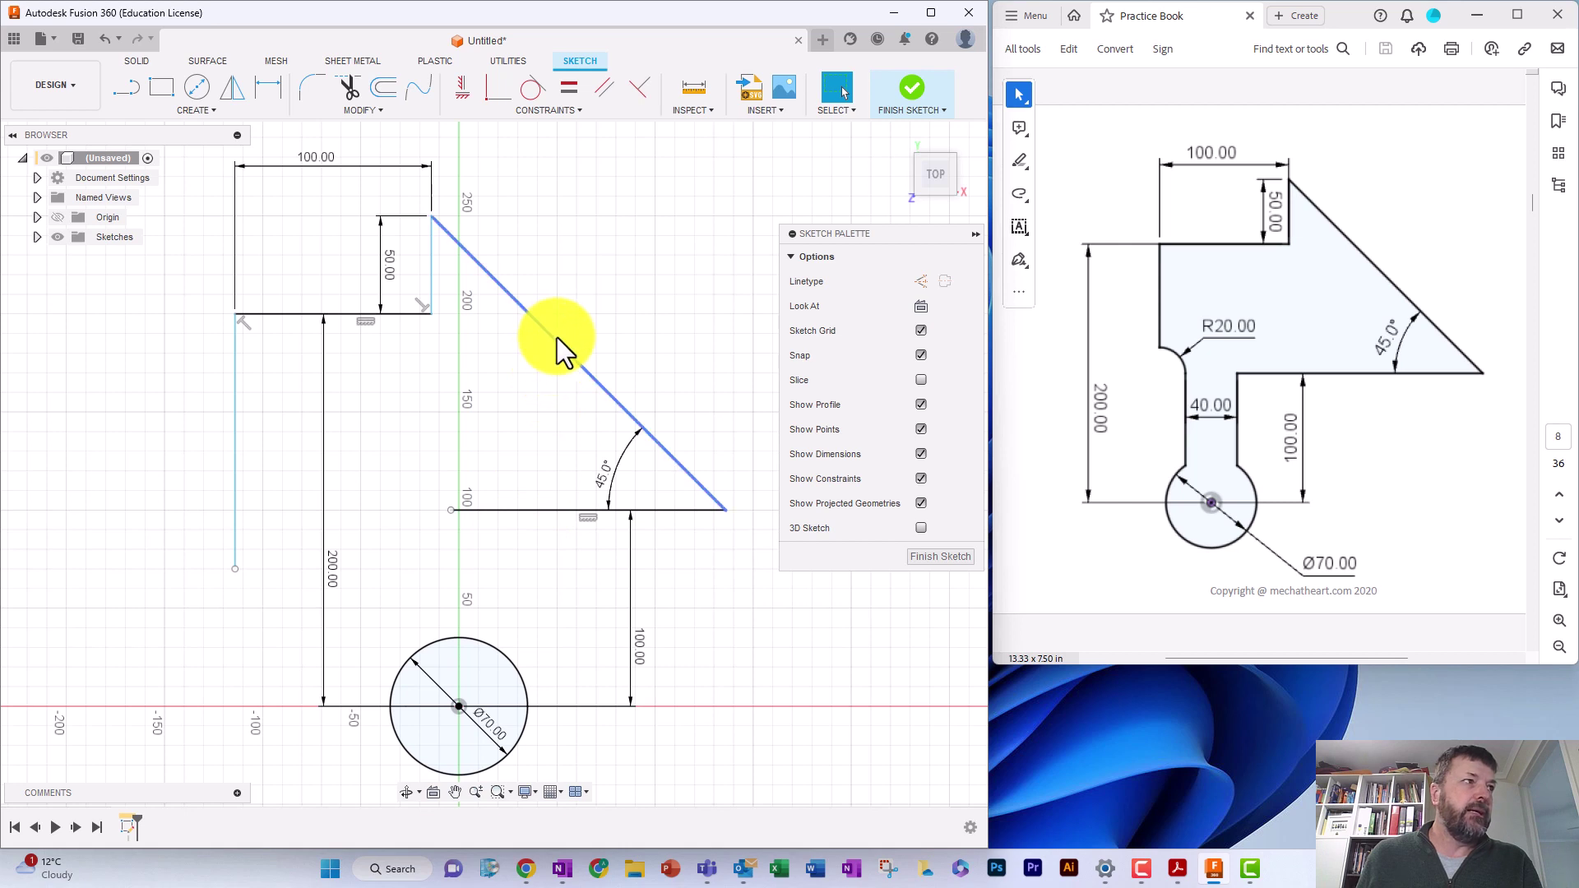
Shift the underconstrained upper outline in the positive X direction by its slanted and 50 mm vertical lines until the 100 mm line crosses the vertical axis
mouse_move(555, 337)
left_mouse_down()
mouse_move(623, 334)
mouse_move(531, 338)
mouse_move(634, 348)
mouse_move(464, 362)
mouse_move(580, 363)
left_mouse_up()
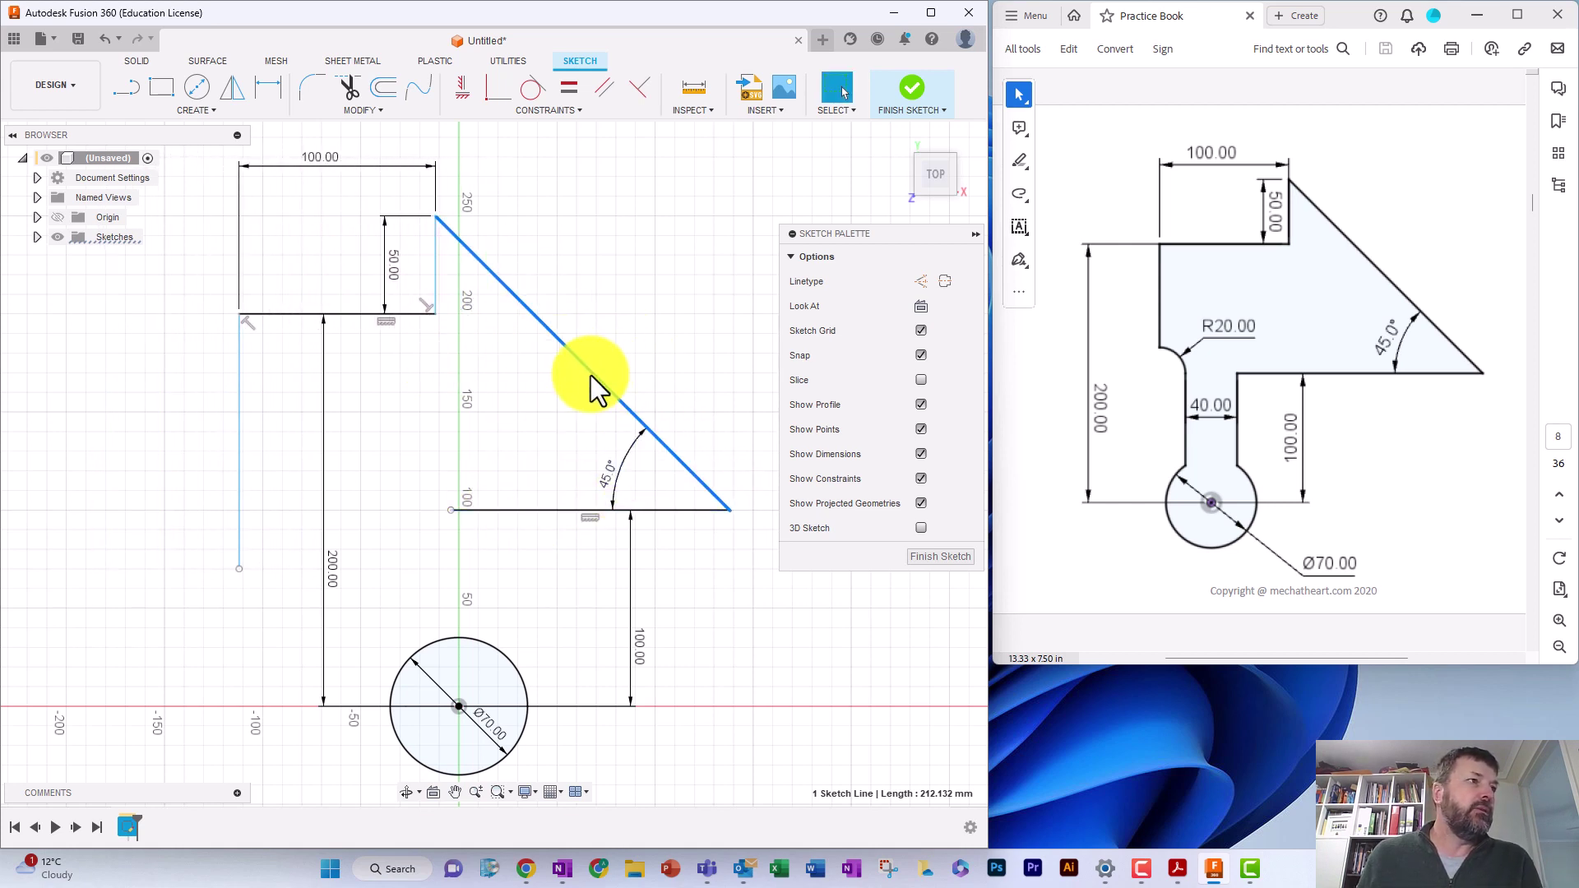
left_click_drag(589, 368, 663, 371)
left_click_drag(423, 316, 519, 282)
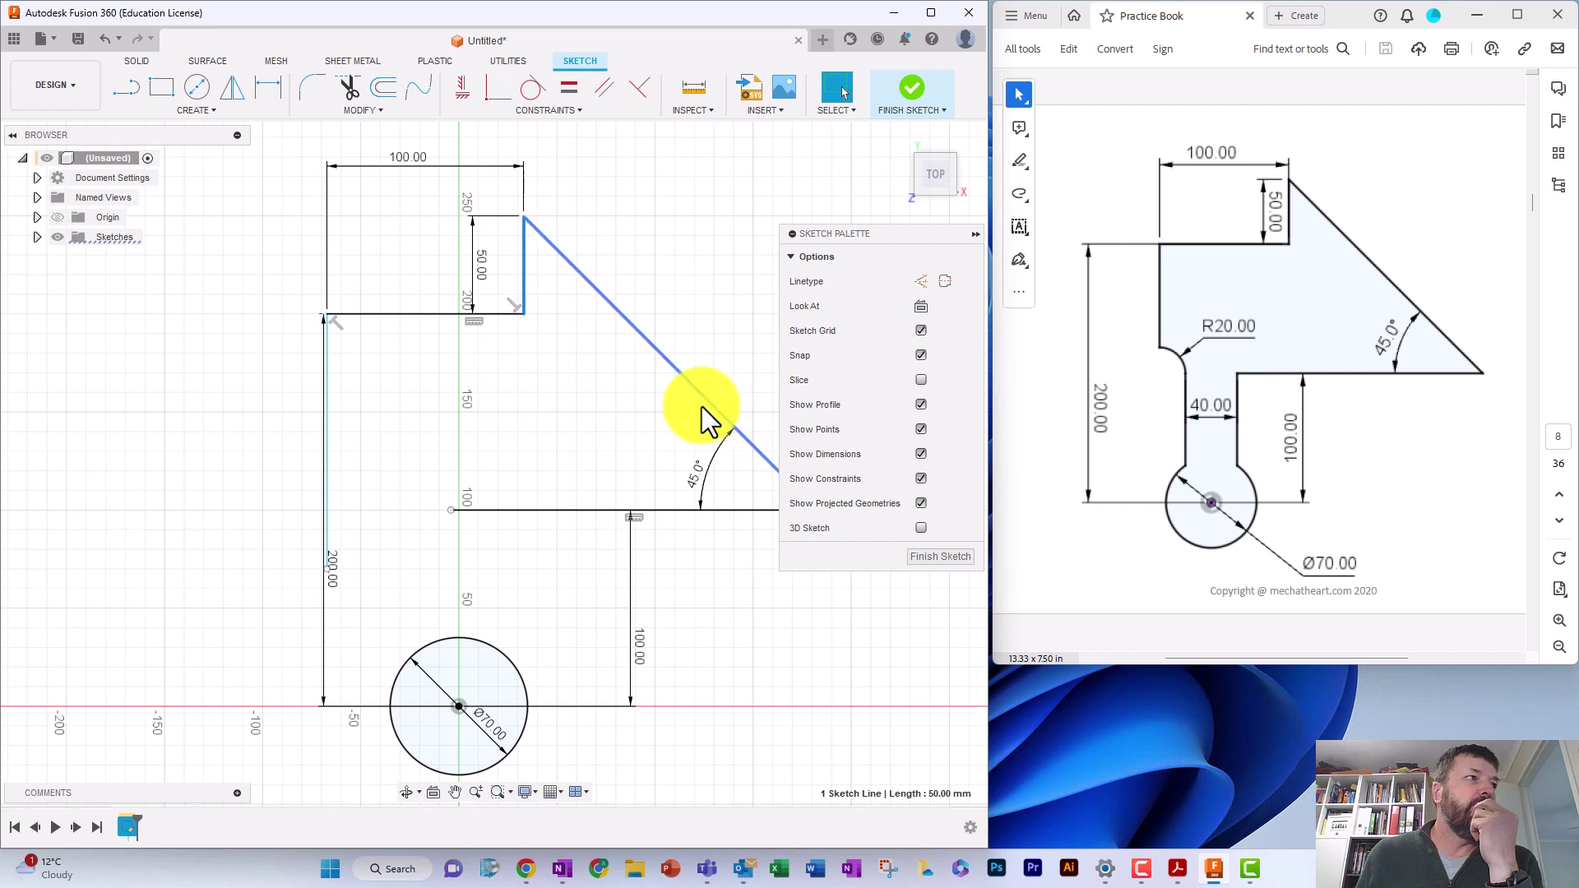
Sketch a quarter-circle centre-point arc of radius 20 mm, centred on the long vertical line near its lower end and bulging towards the positive X side
mouse_move(362, 412)
left_mouse_down()
mouse_move(395, 394)
mouse_move(354, 378)
left_mouse_up()
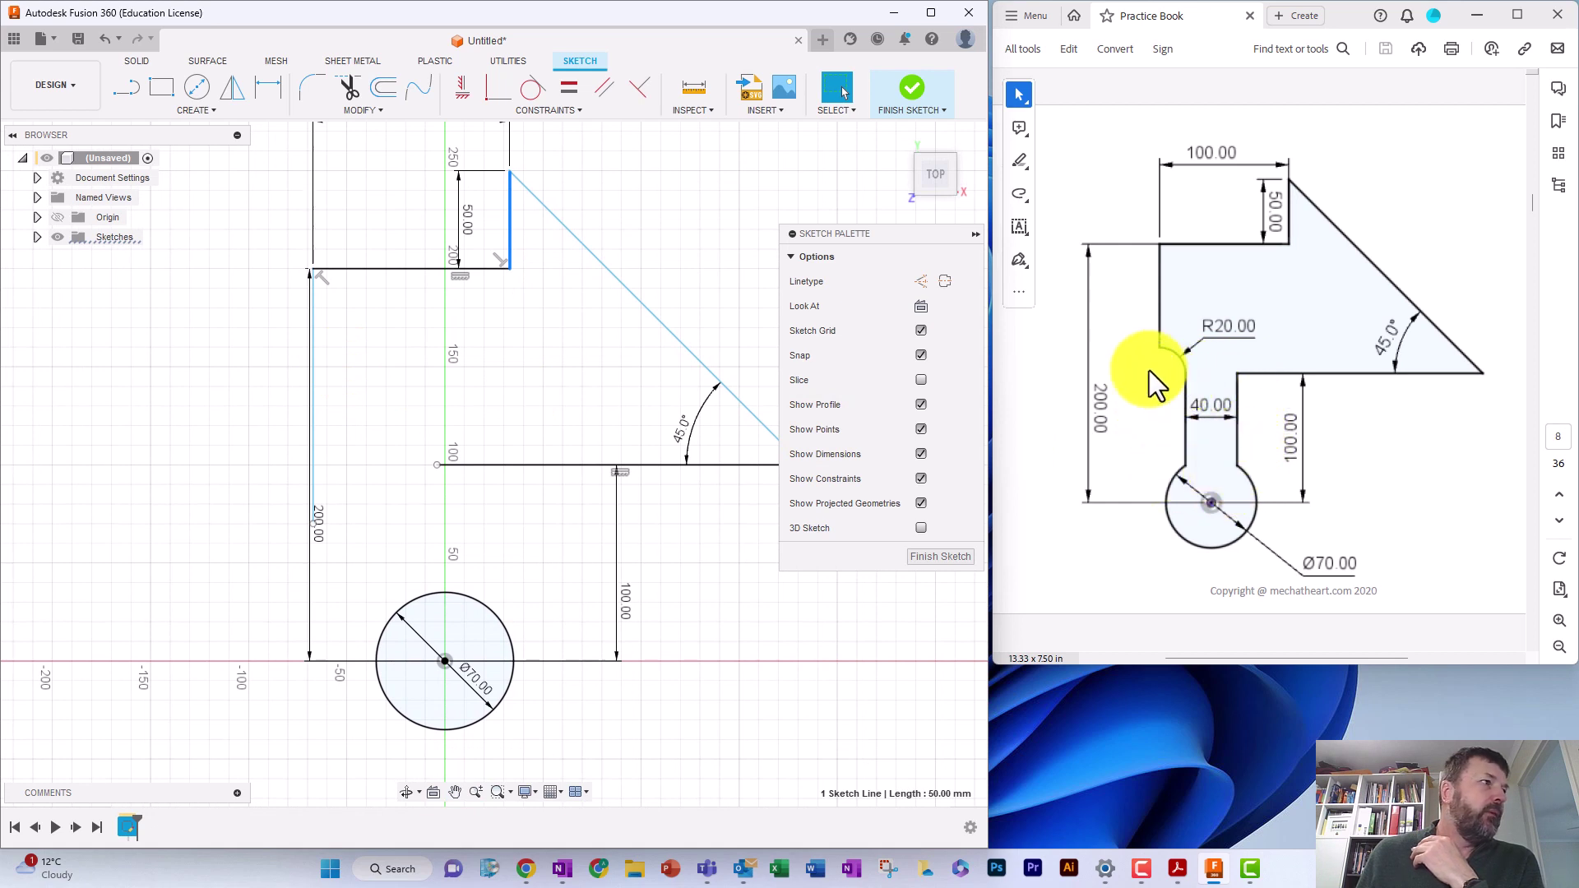
left_click(180, 111)
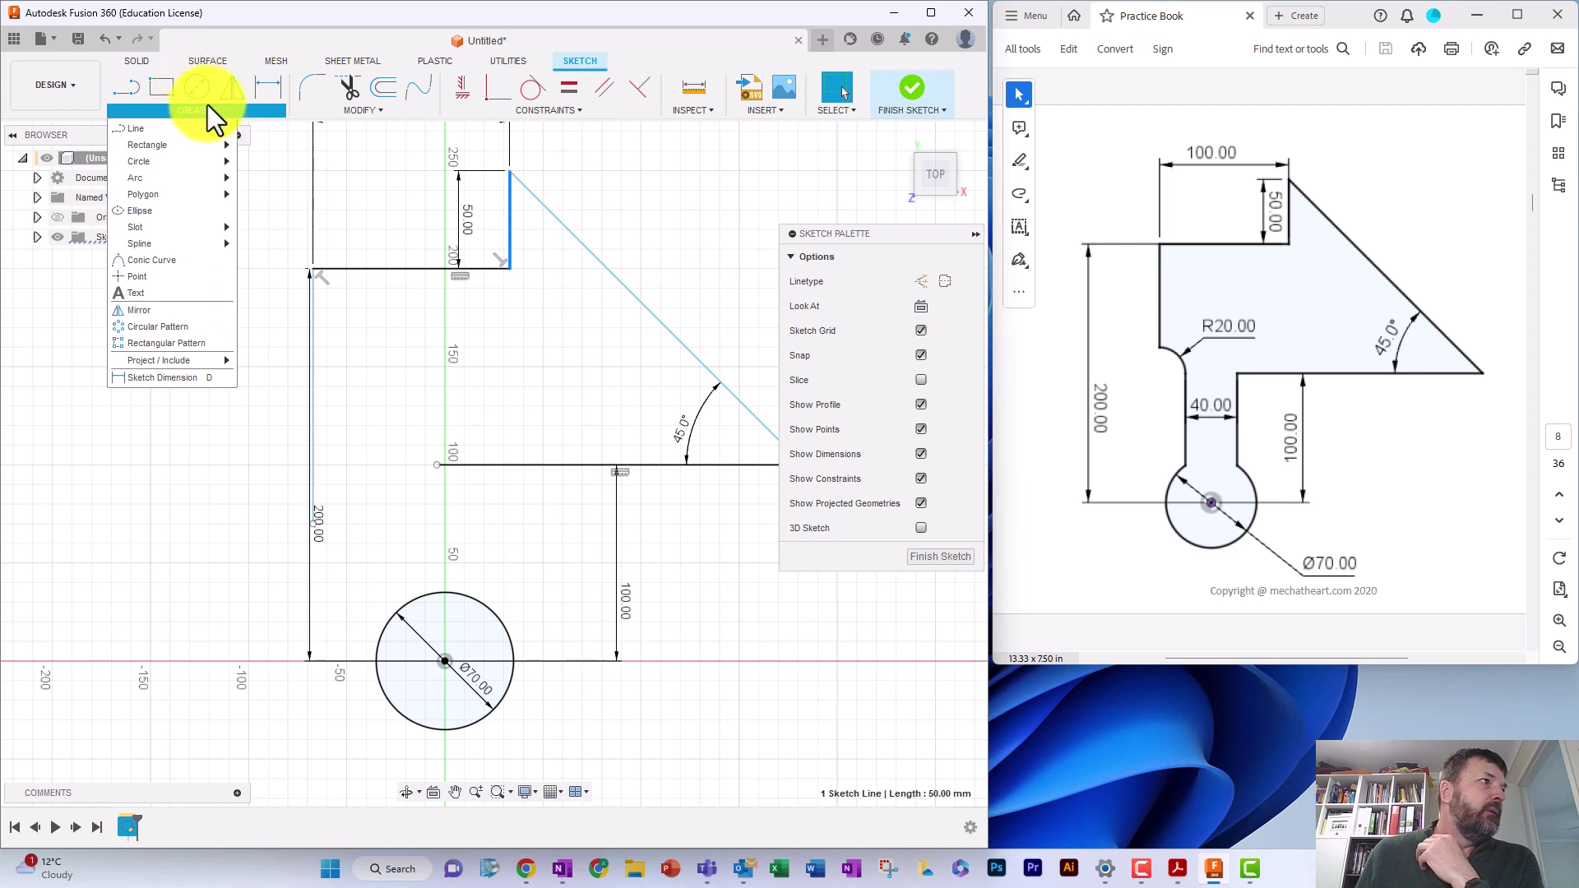
left_click(209, 110)
left_click(181, 110)
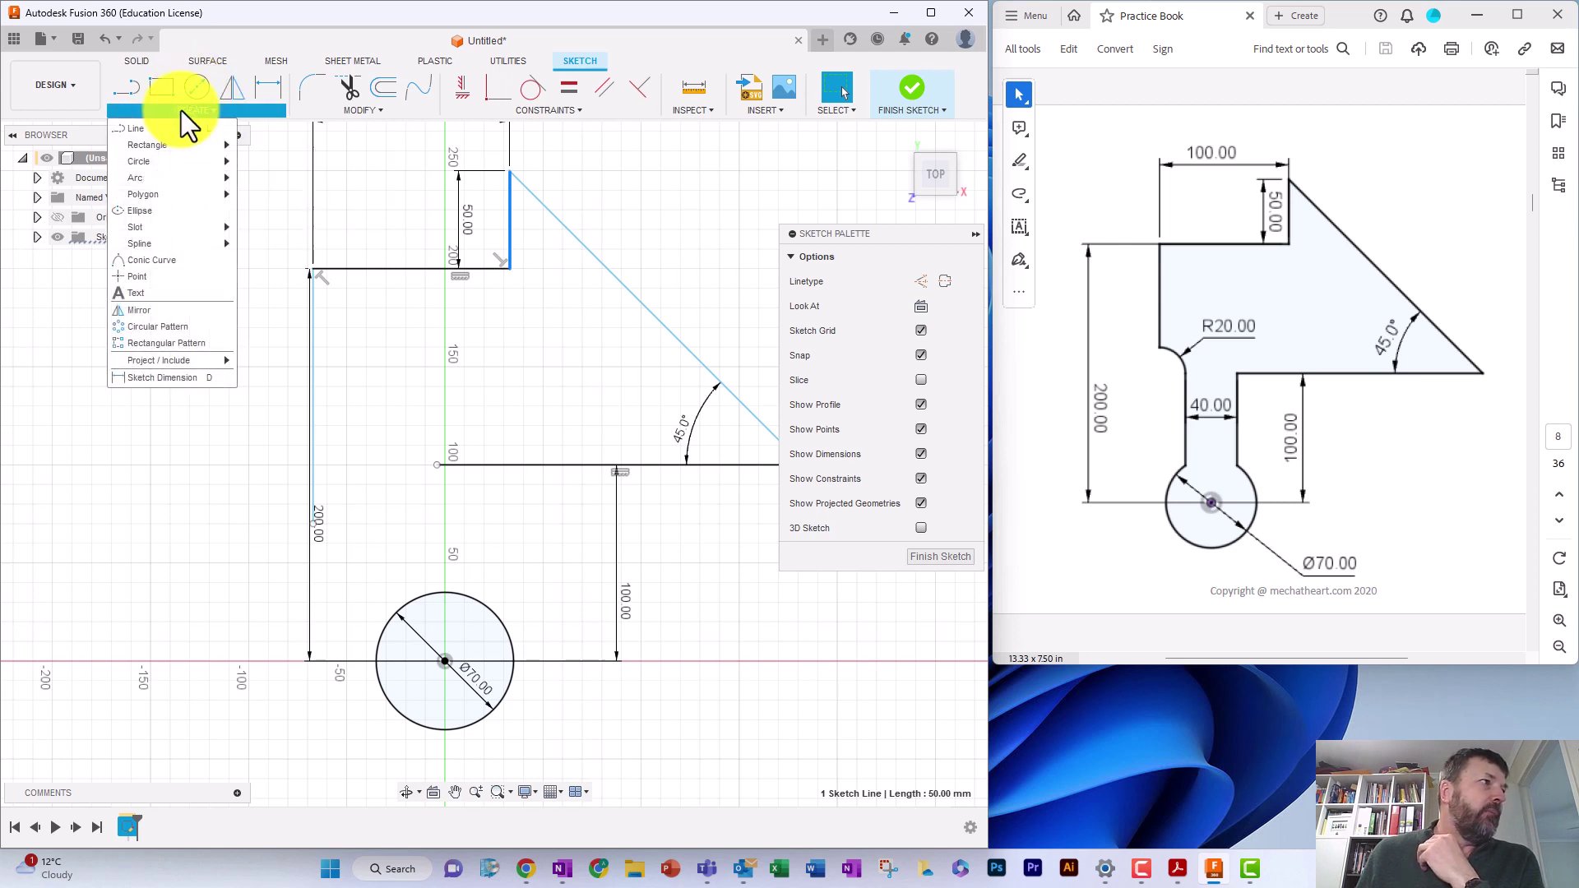
mouse_move(161, 176)
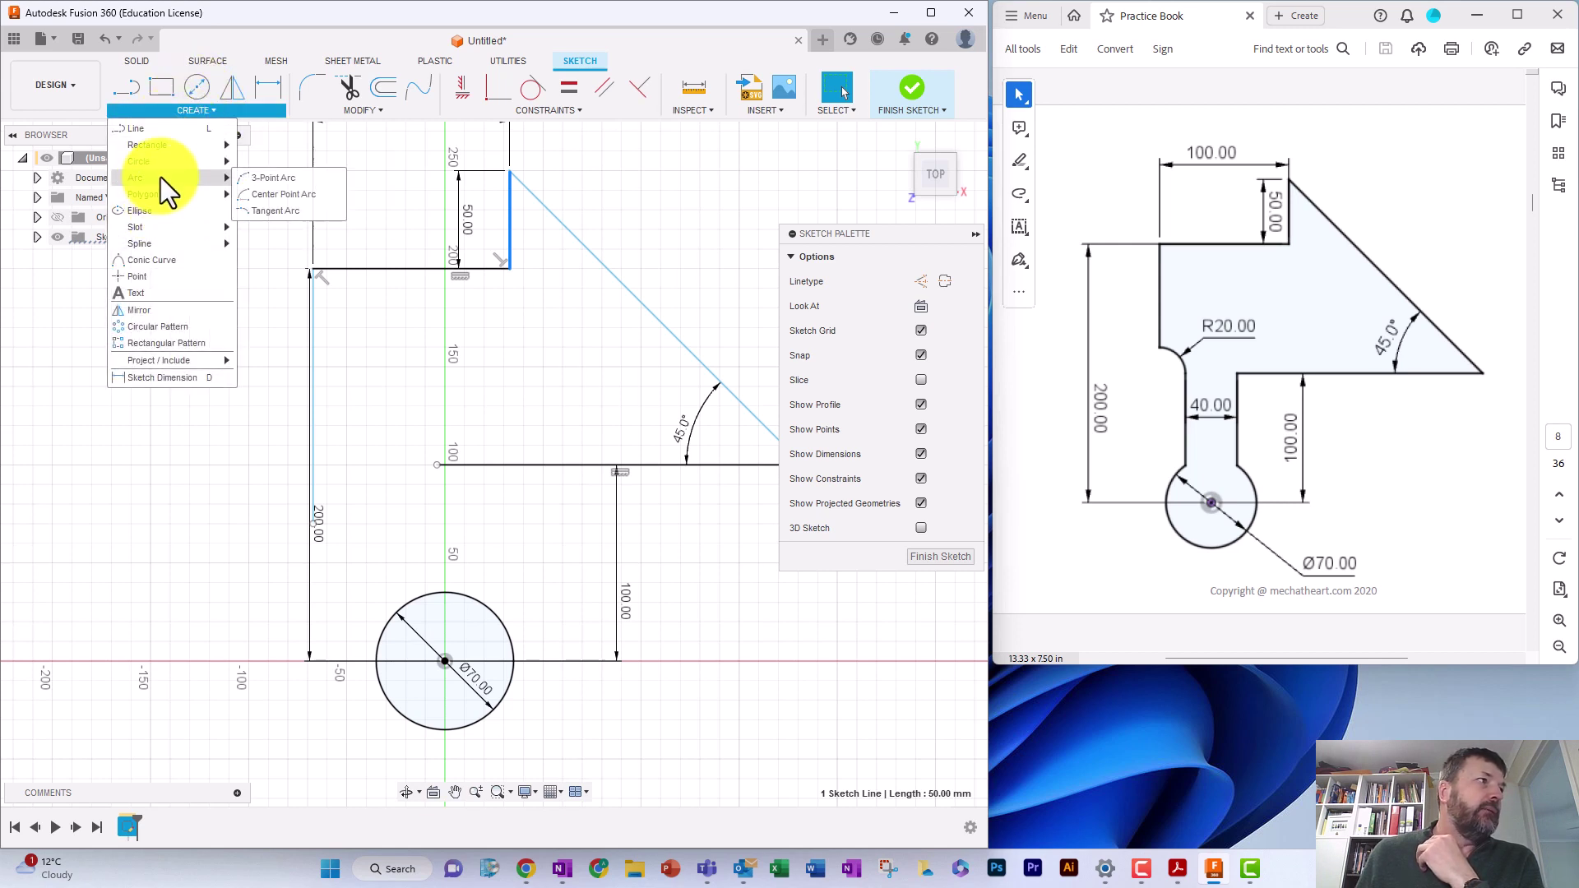
left_click(283, 195)
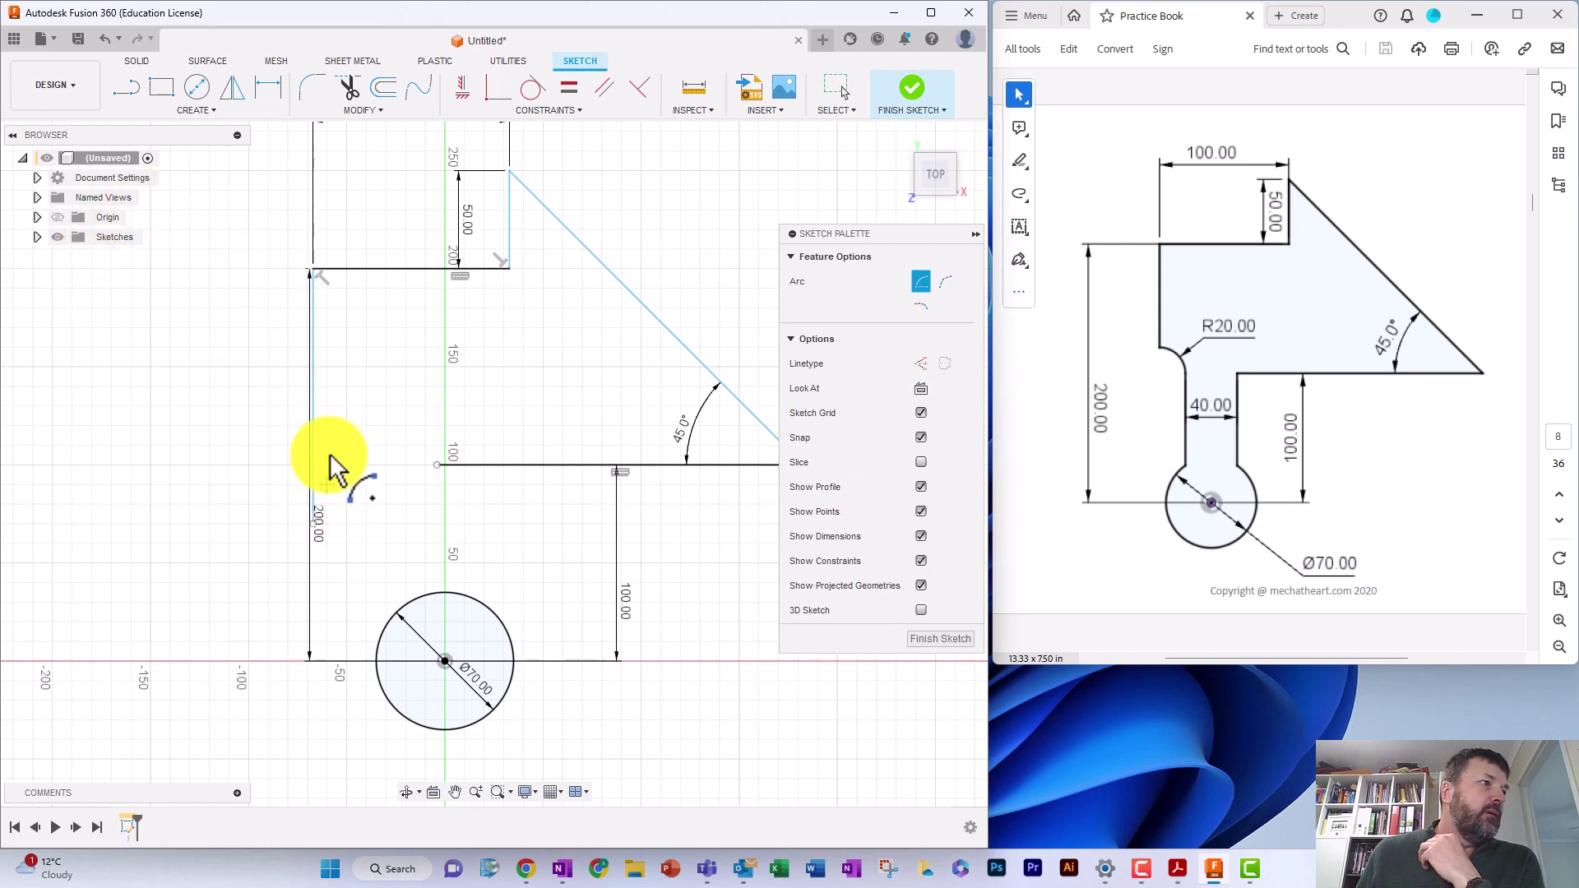
left_click(315, 539)
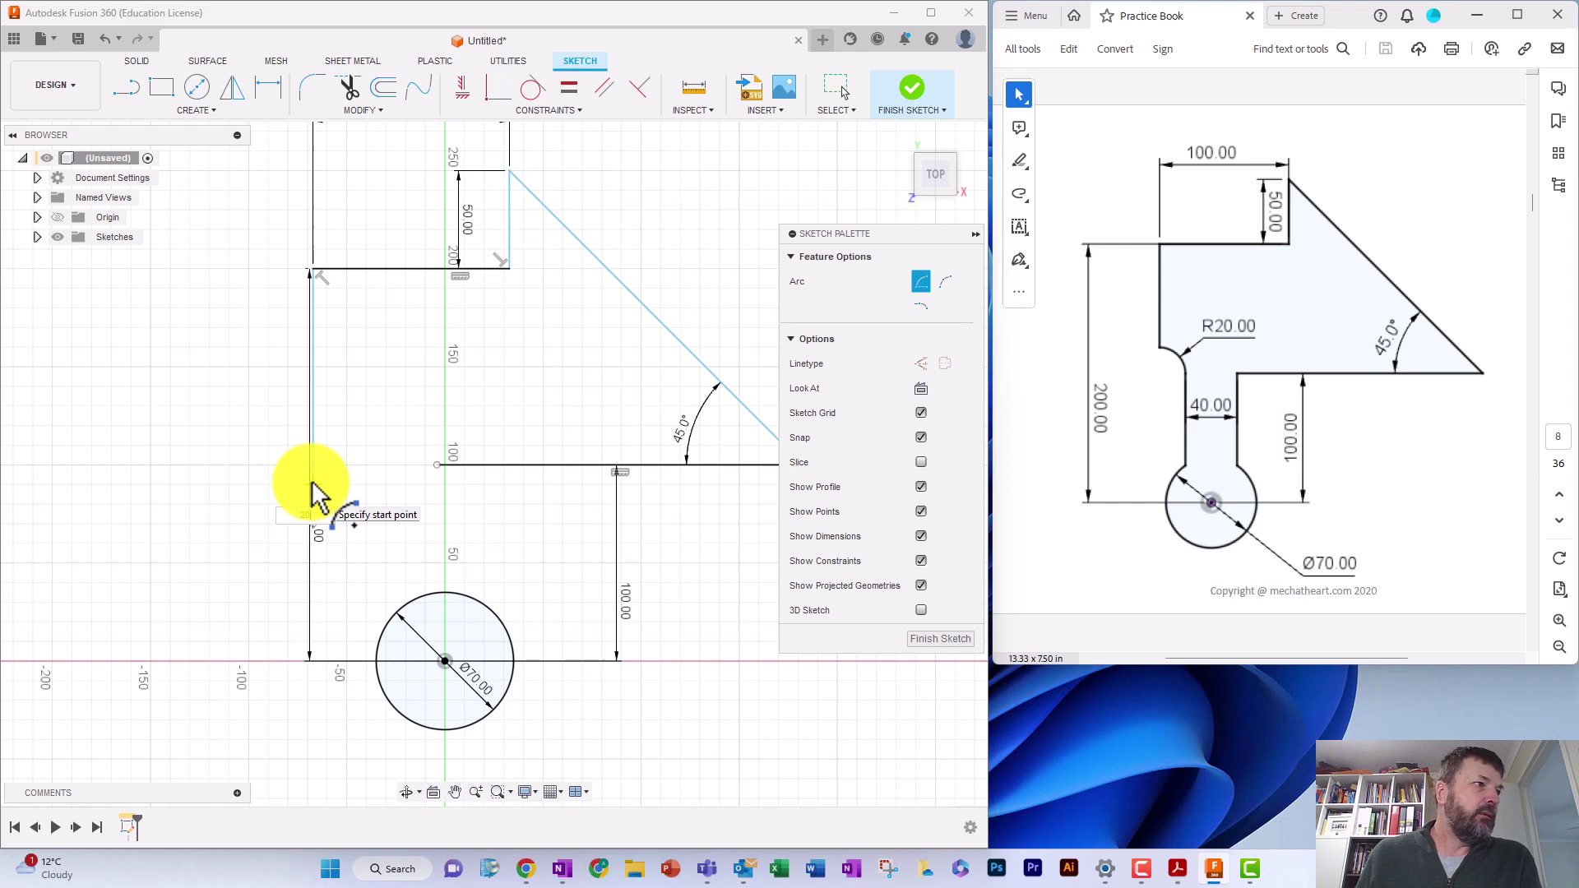
left_click(353, 486)
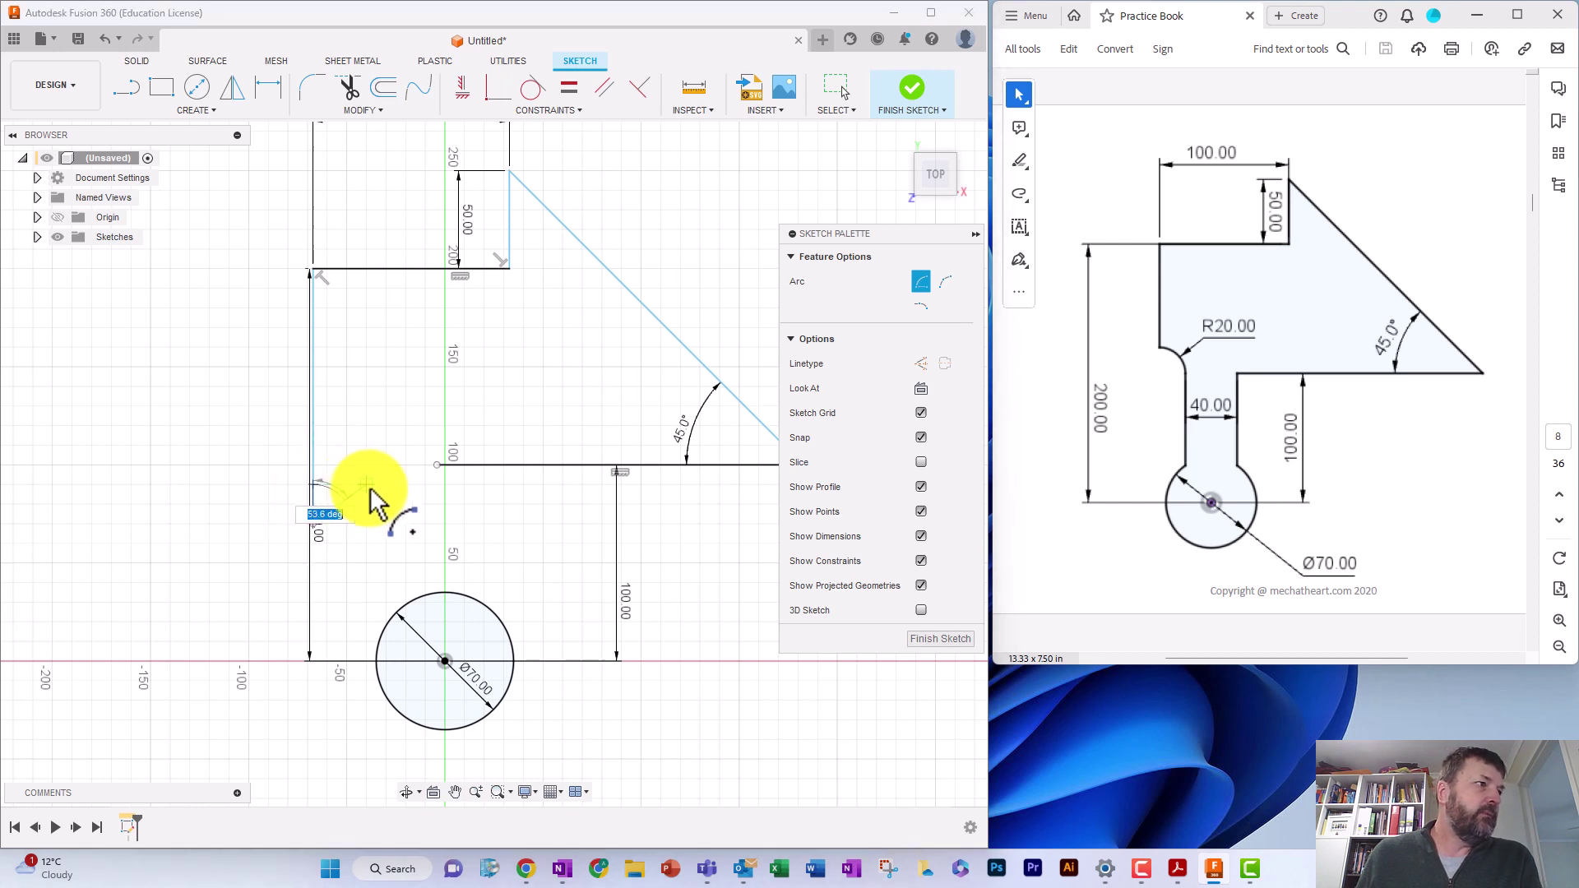
left_click(378, 530)
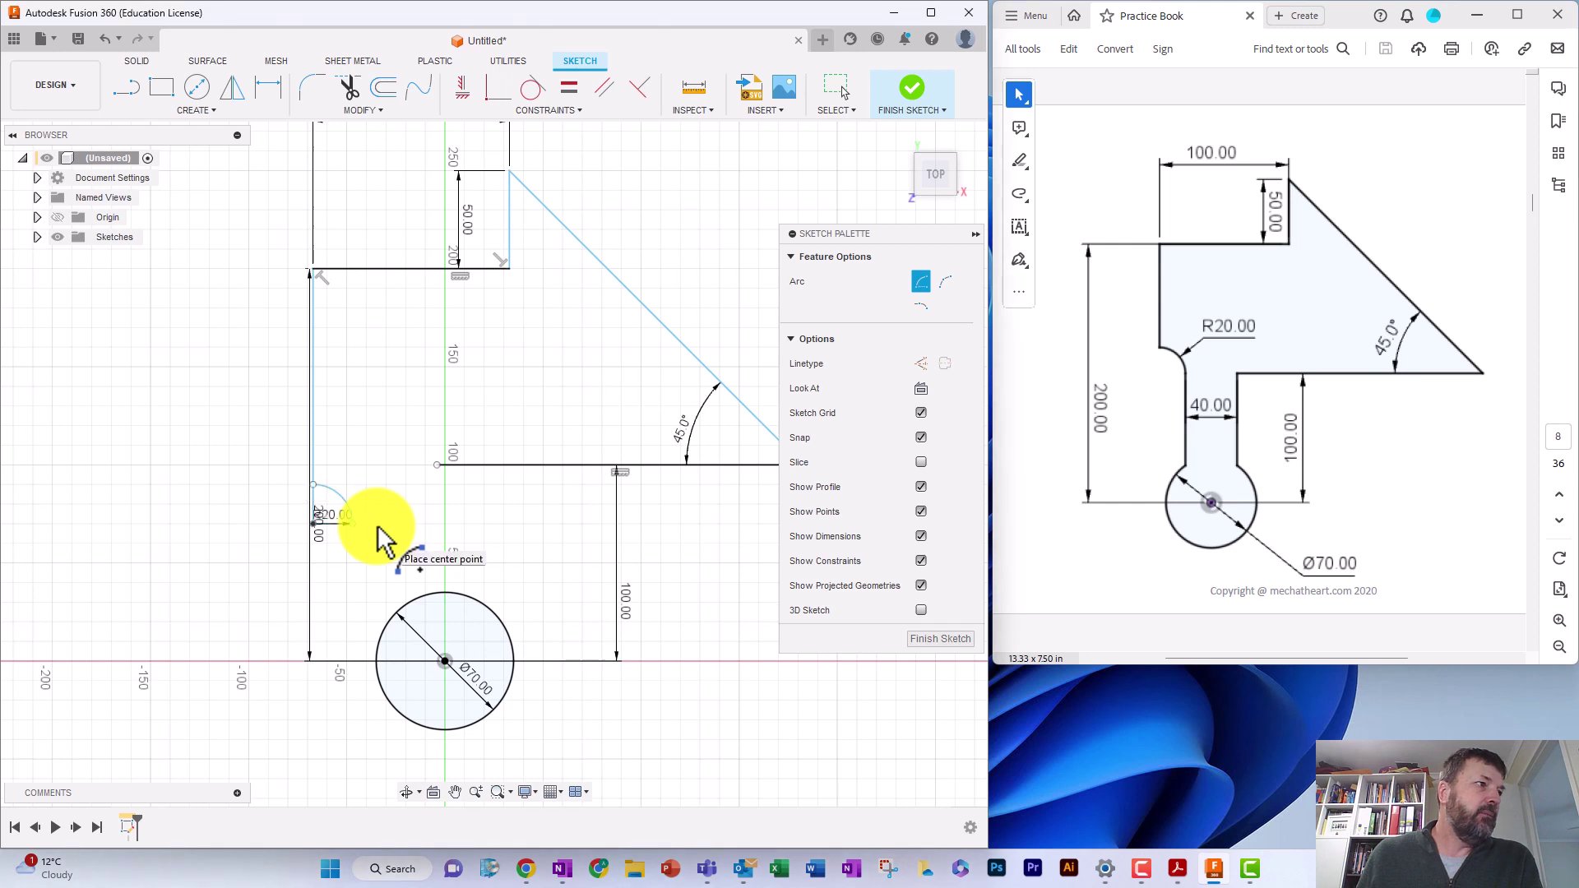
left_click(315, 485)
Trim the portion of the long vertical line that extends below the start of the R20 arc
left_click(348, 86)
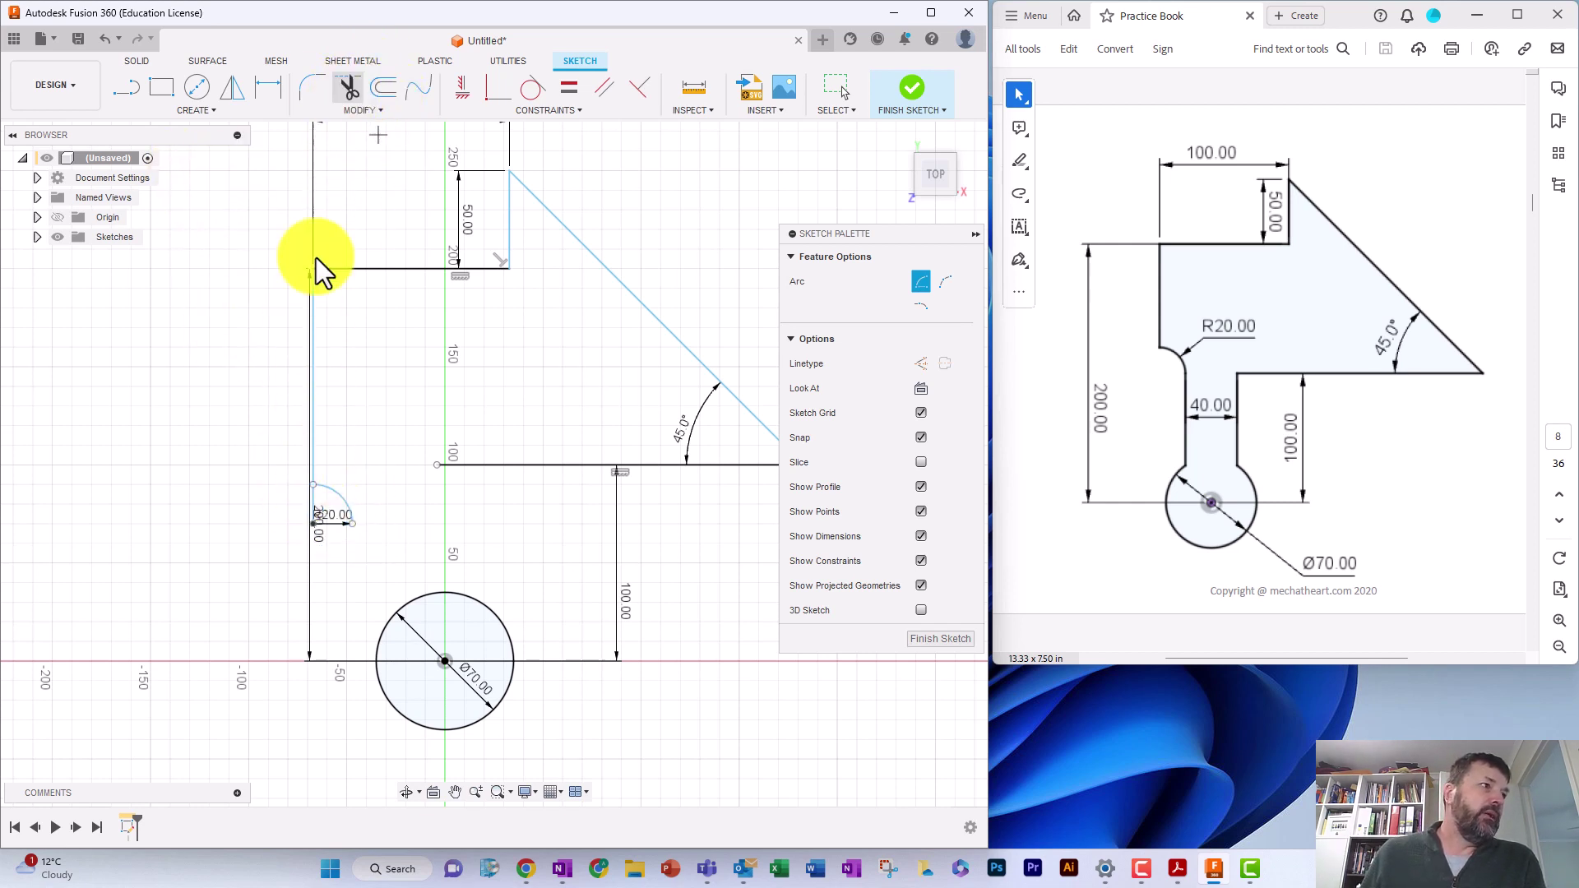
scroll(306, 518, "up", 5)
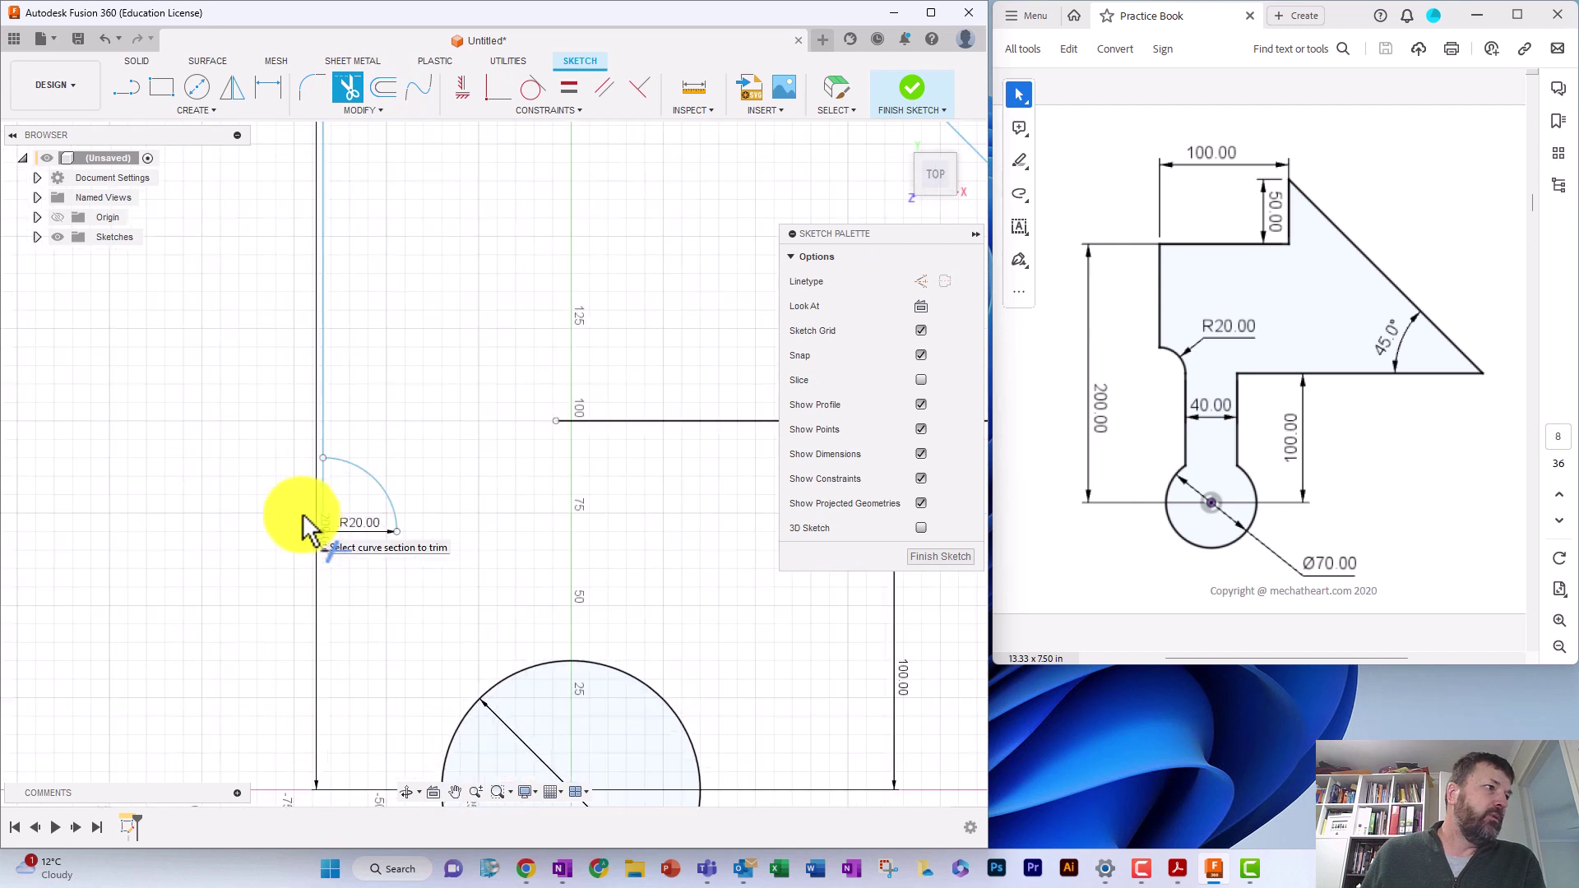
left_click(323, 497)
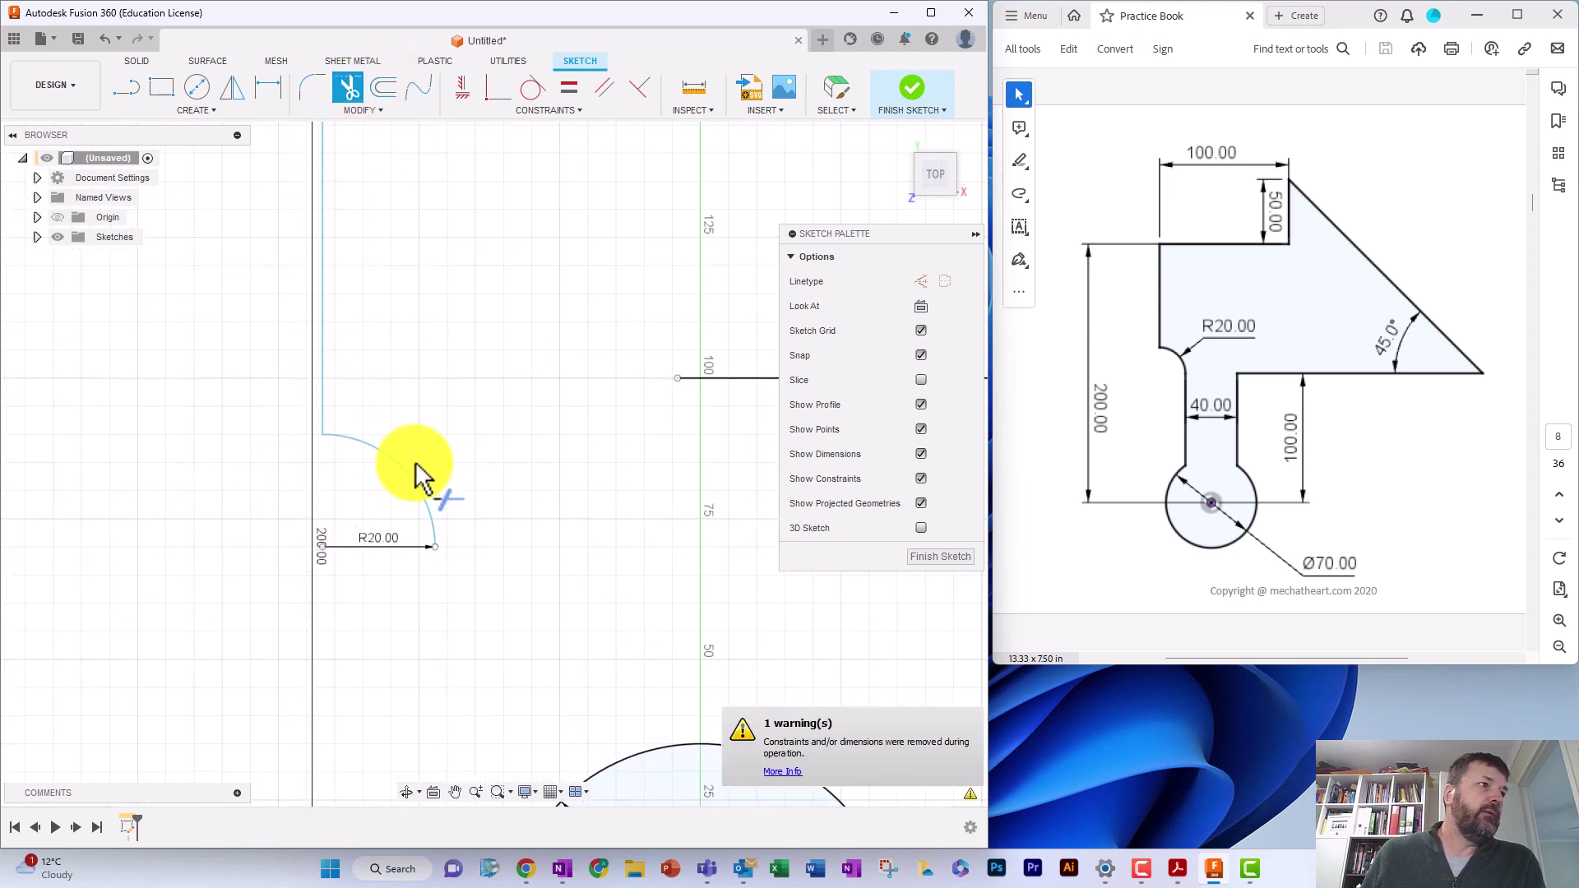
scroll(460, 543, "down", 3)
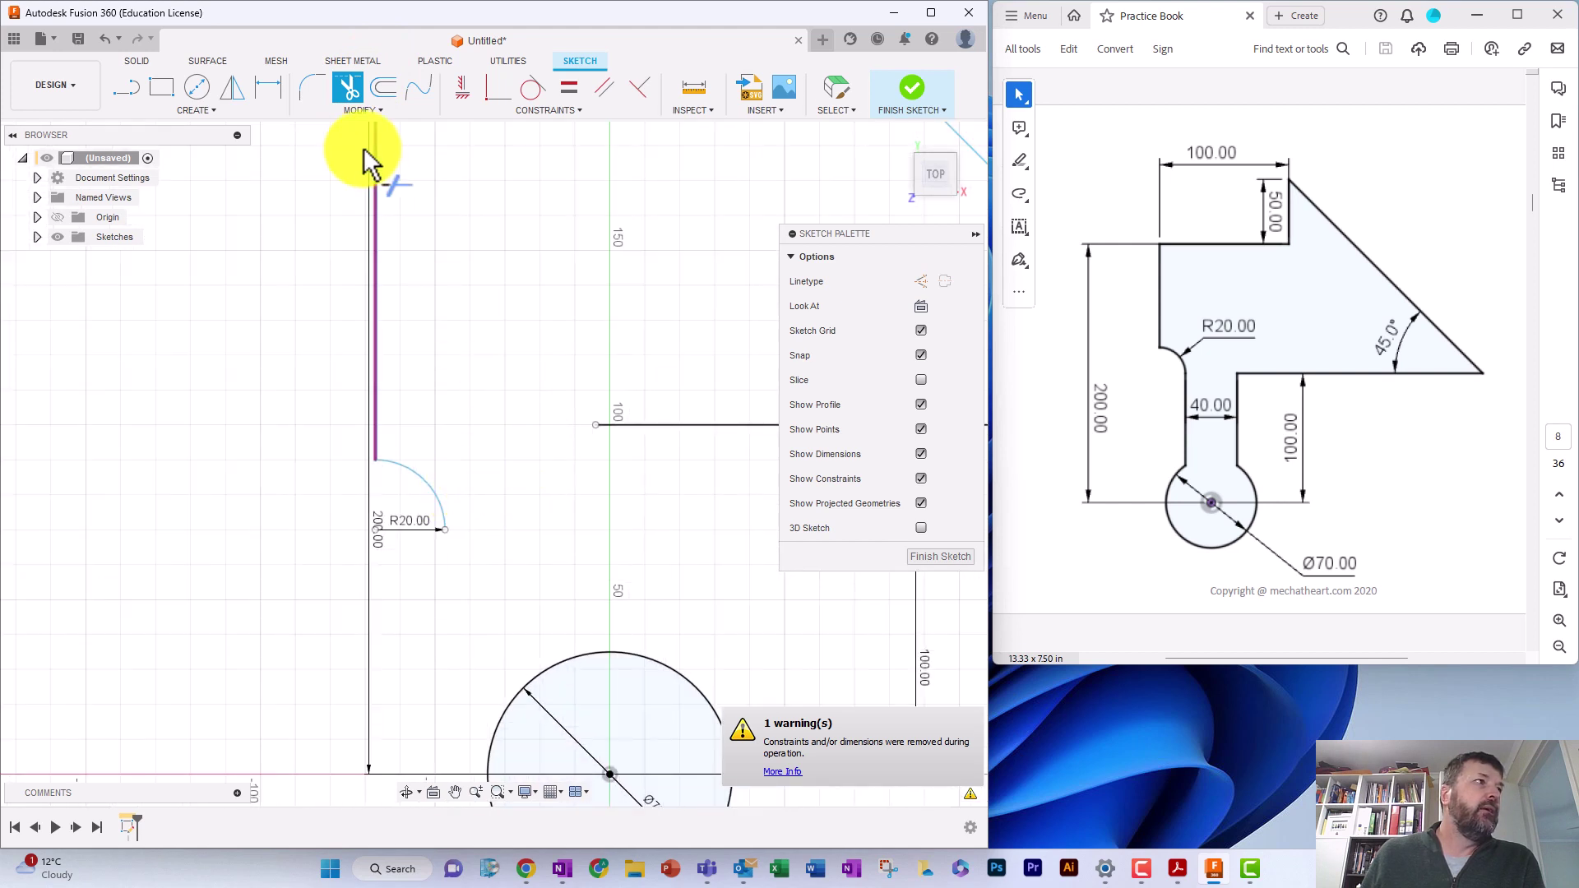
scroll(430, 247, "down", 3)
mouse_move(547, 261)
left_mouse_down()
mouse_move(387, 264)
mouse_move(362, 287)
left_mouse_up()
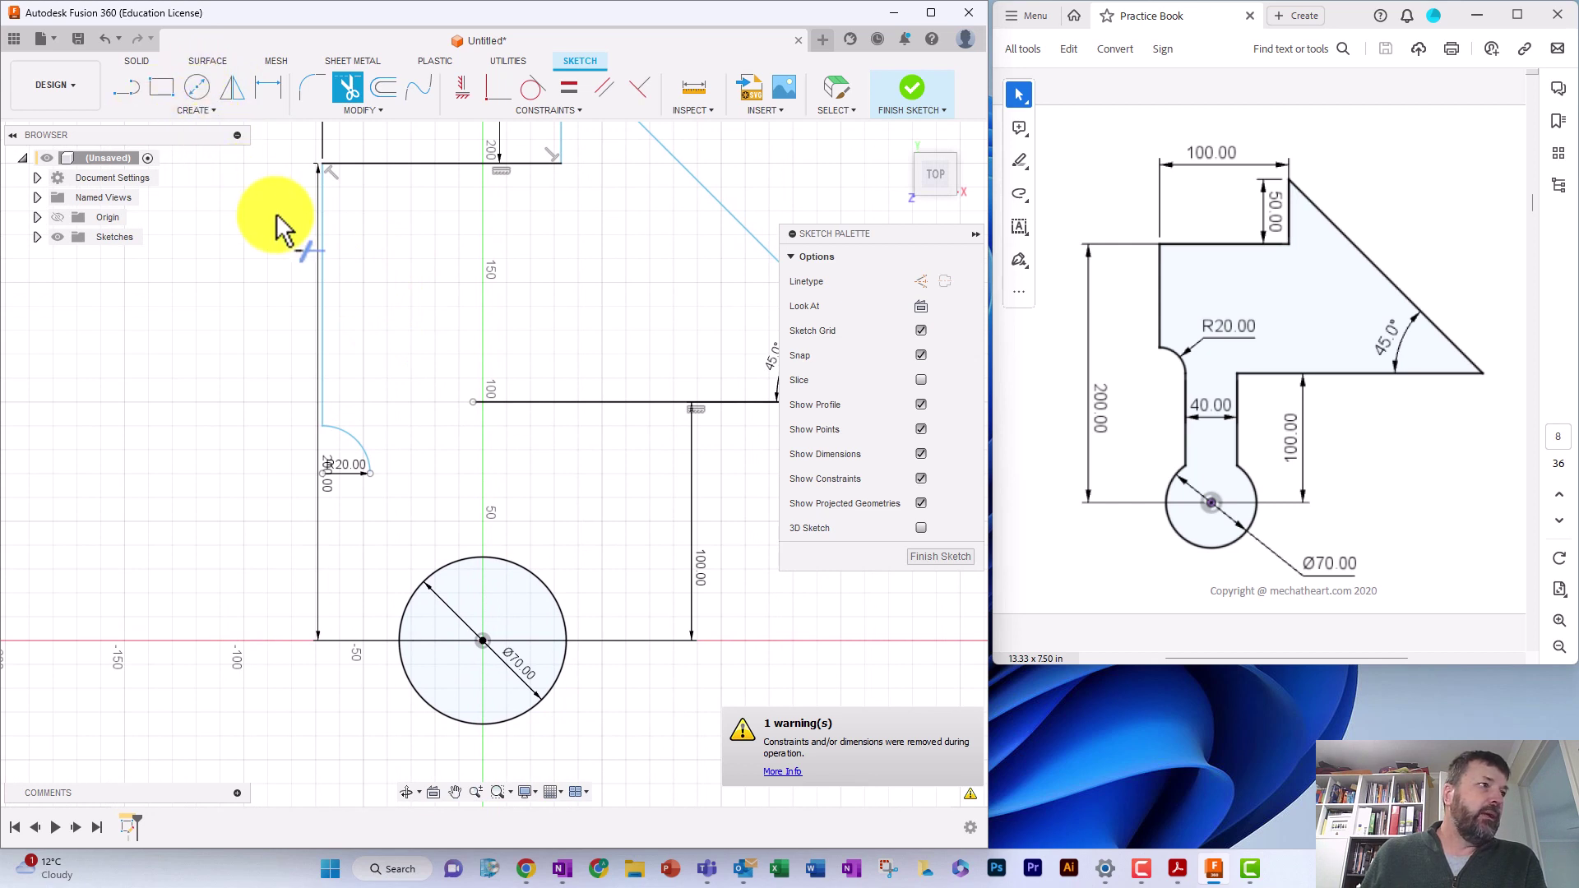
scroll(434, 390, "down", 2)
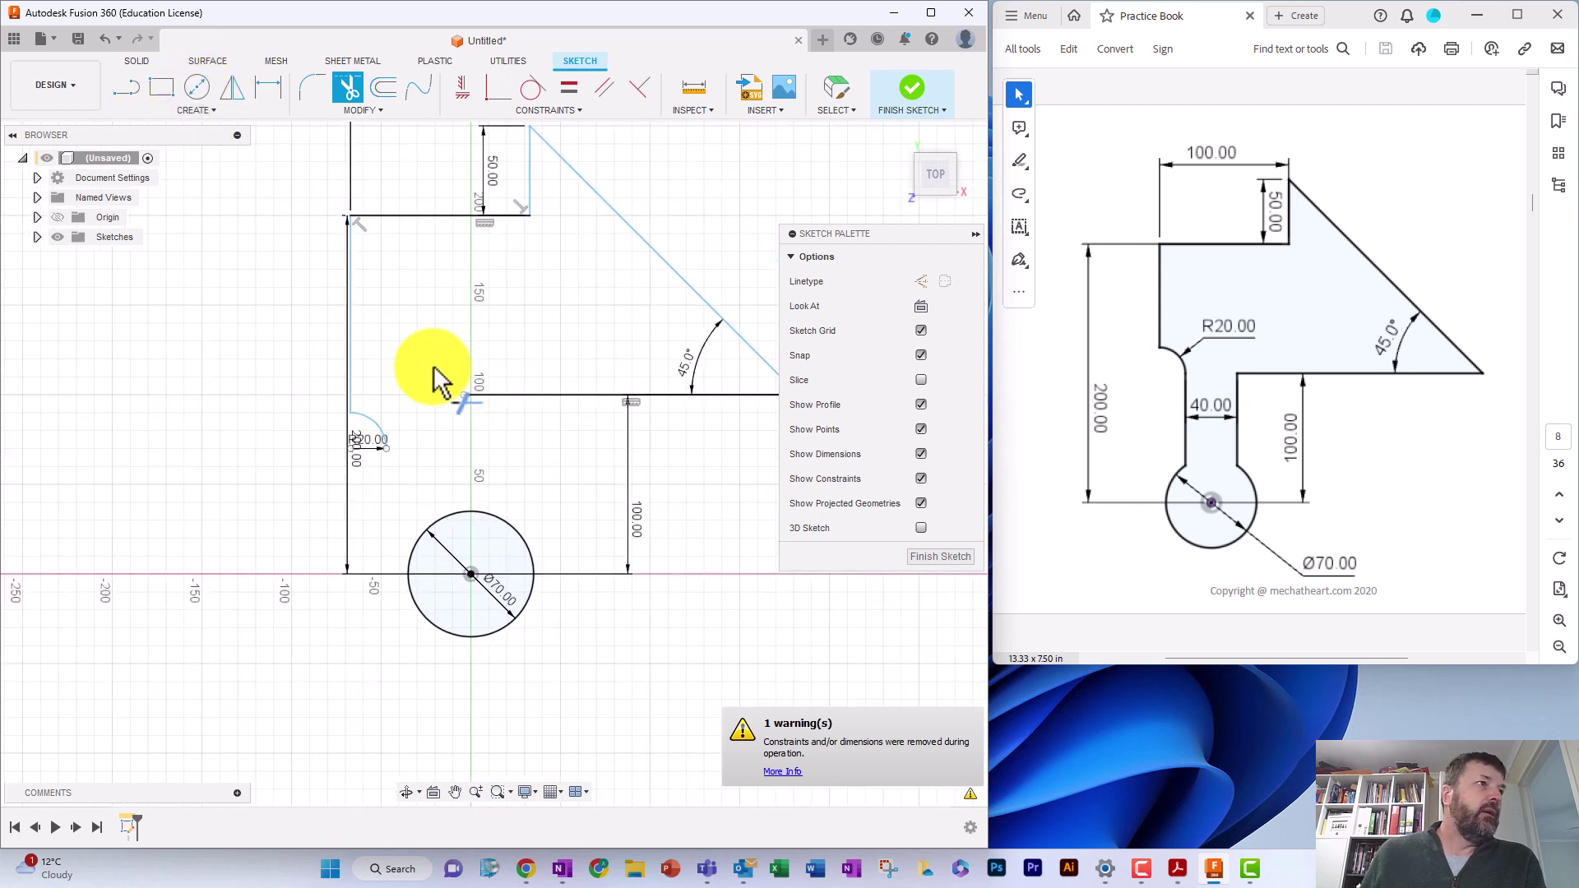
right_click(224, 284)
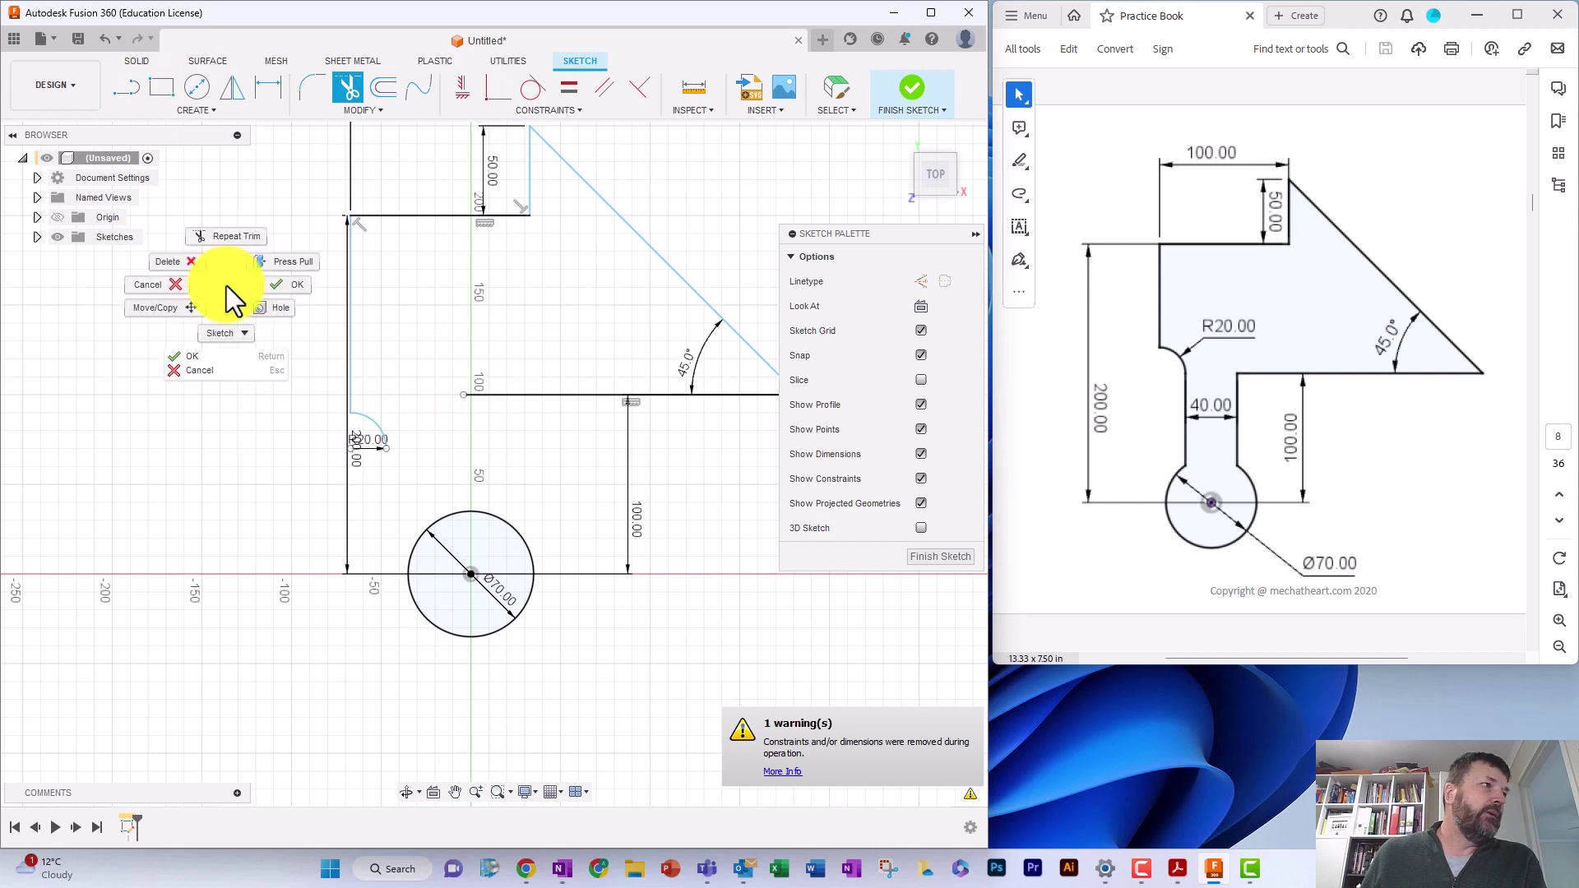
left_click(284, 283)
Shift the long vertical line and its attached outline about 45 mm in the positive X direction, bringing the arc above the 70 mm circle
left_click(350, 299)
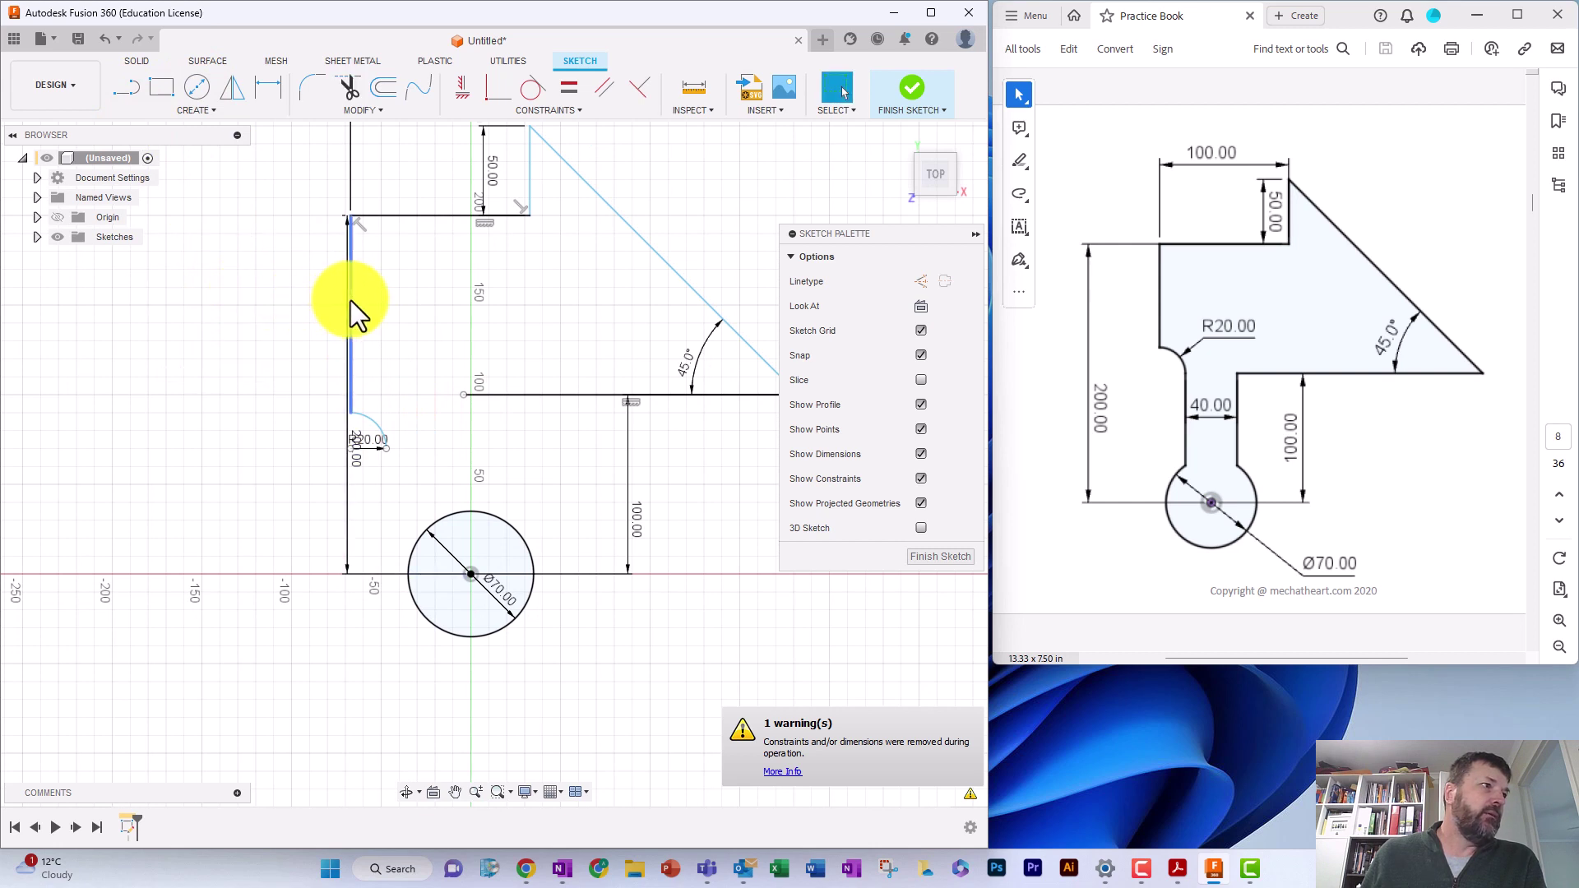
left_click_drag(376, 305, 431, 303)
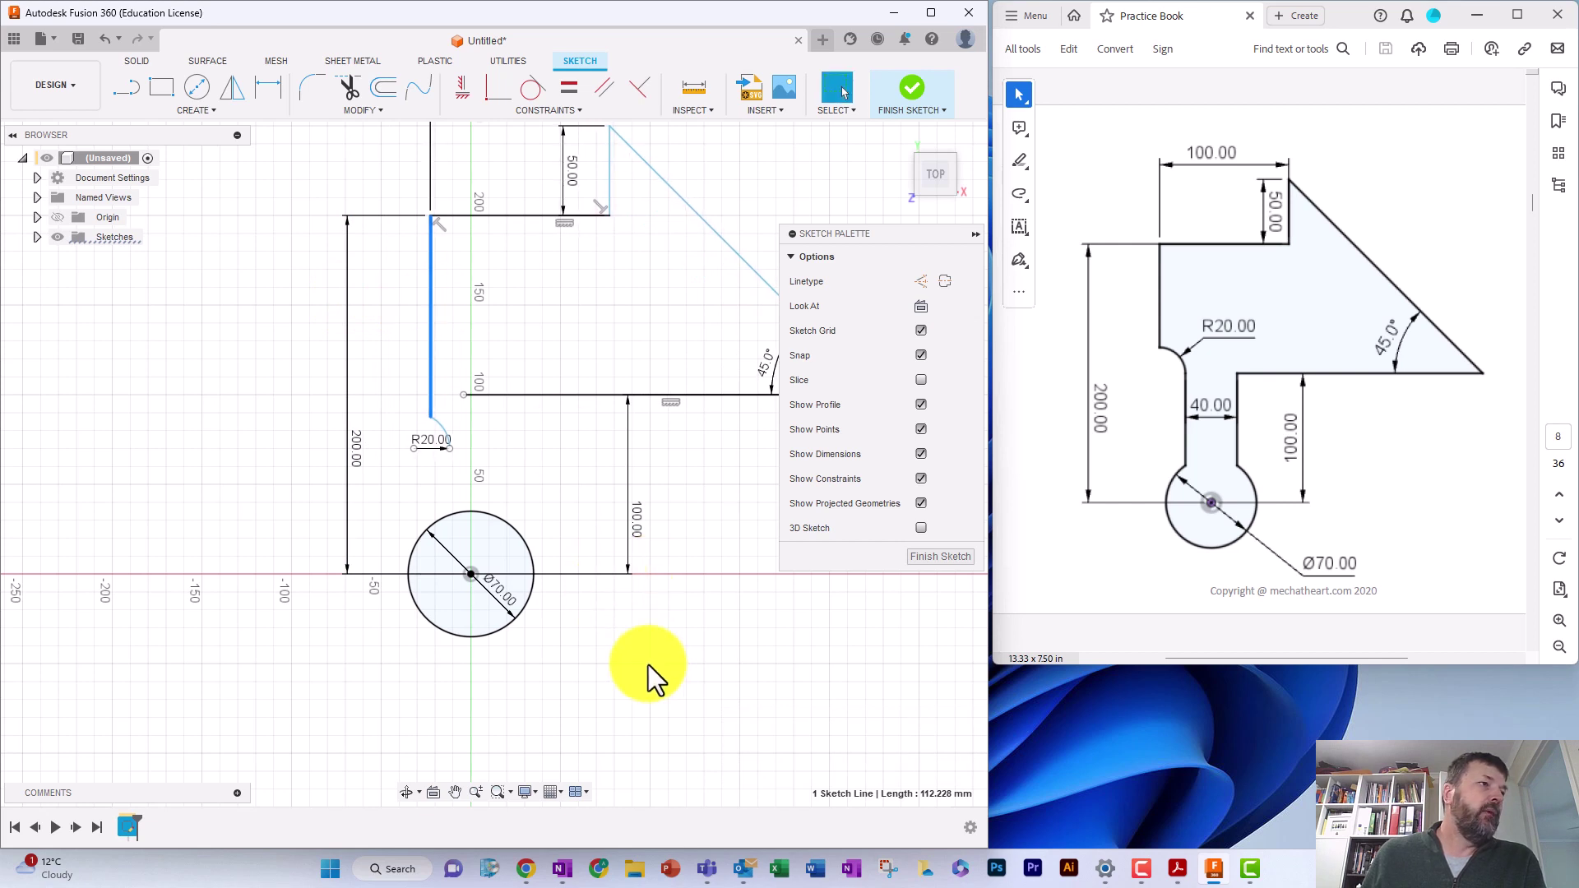
mouse_move(667, 663)
left_mouse_down()
mouse_move(496, 669)
mouse_move(522, 669)
left_mouse_up()
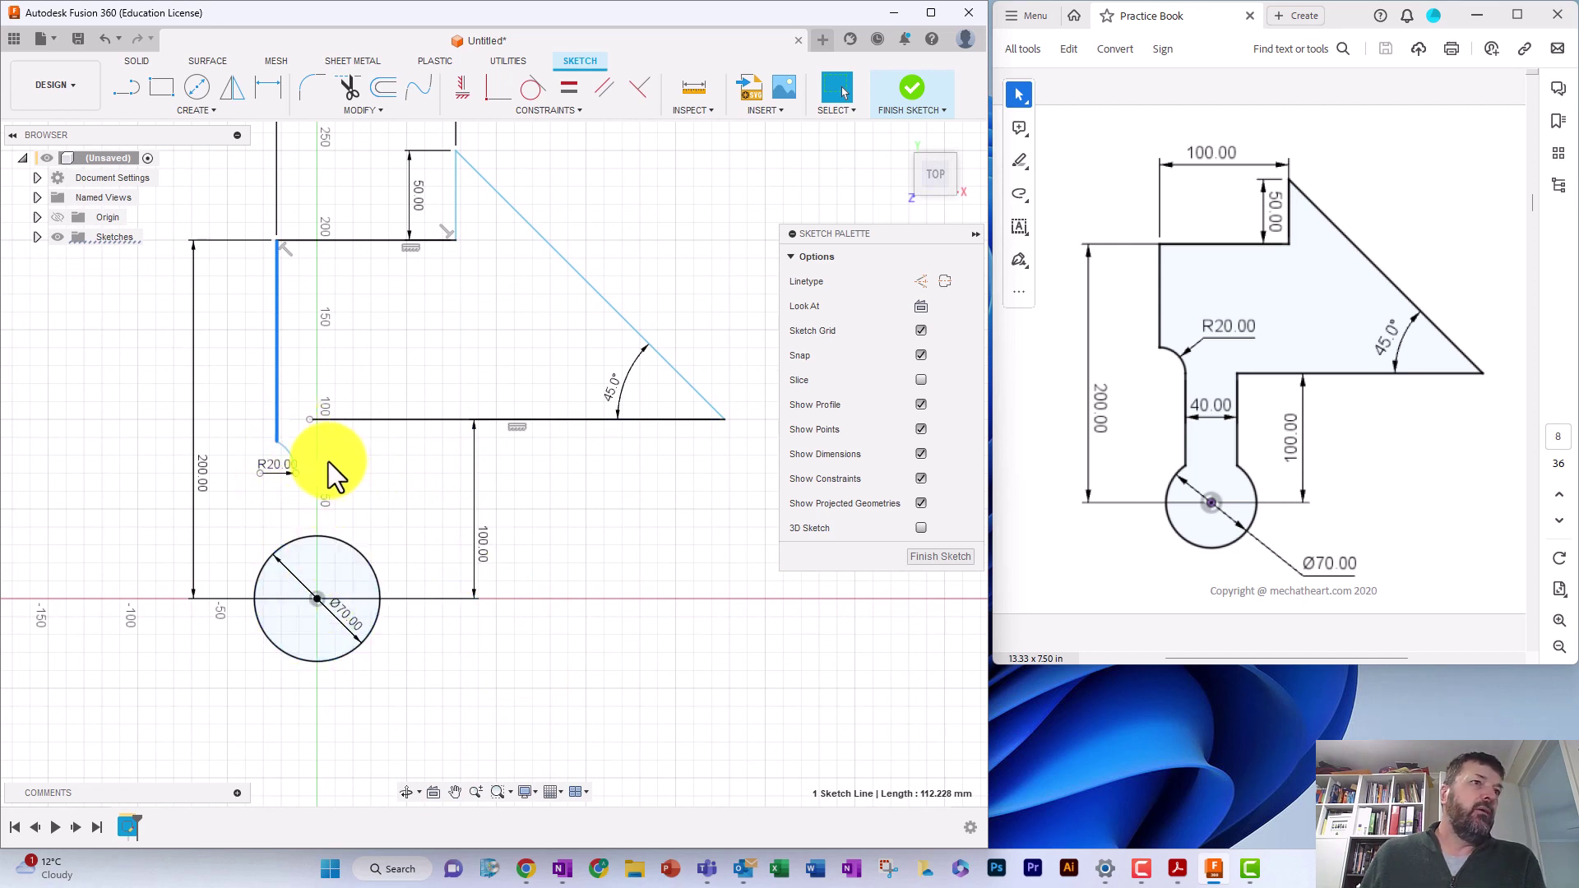
Sketch a vertical line about 50 mm long from the arc's lower endpoint down into the 70 mm circle
left_click(130, 84)
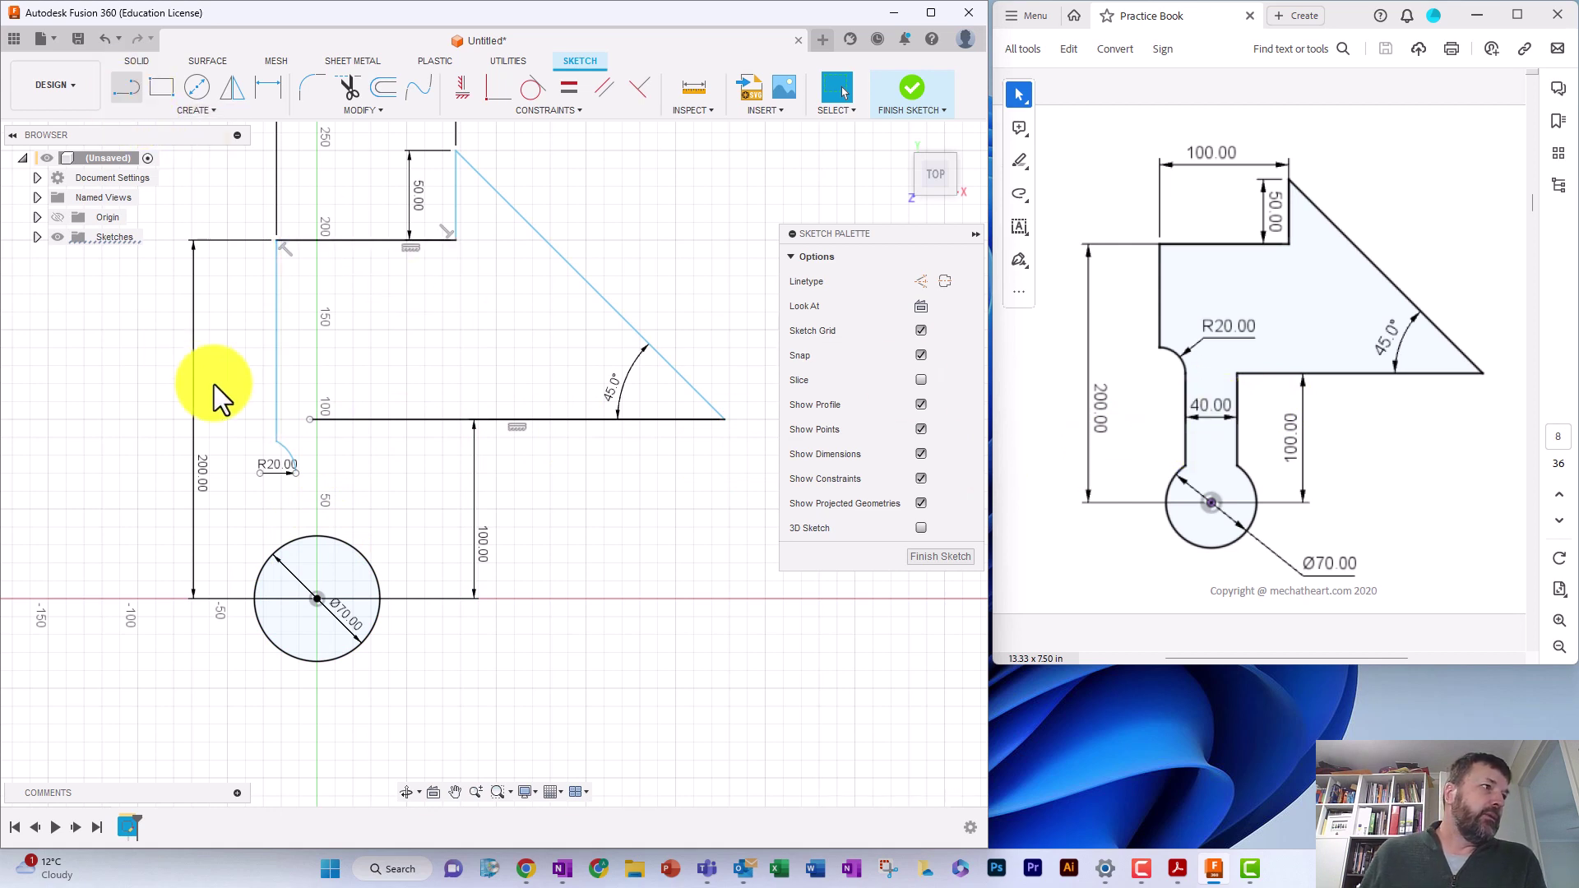
left_click(296, 473)
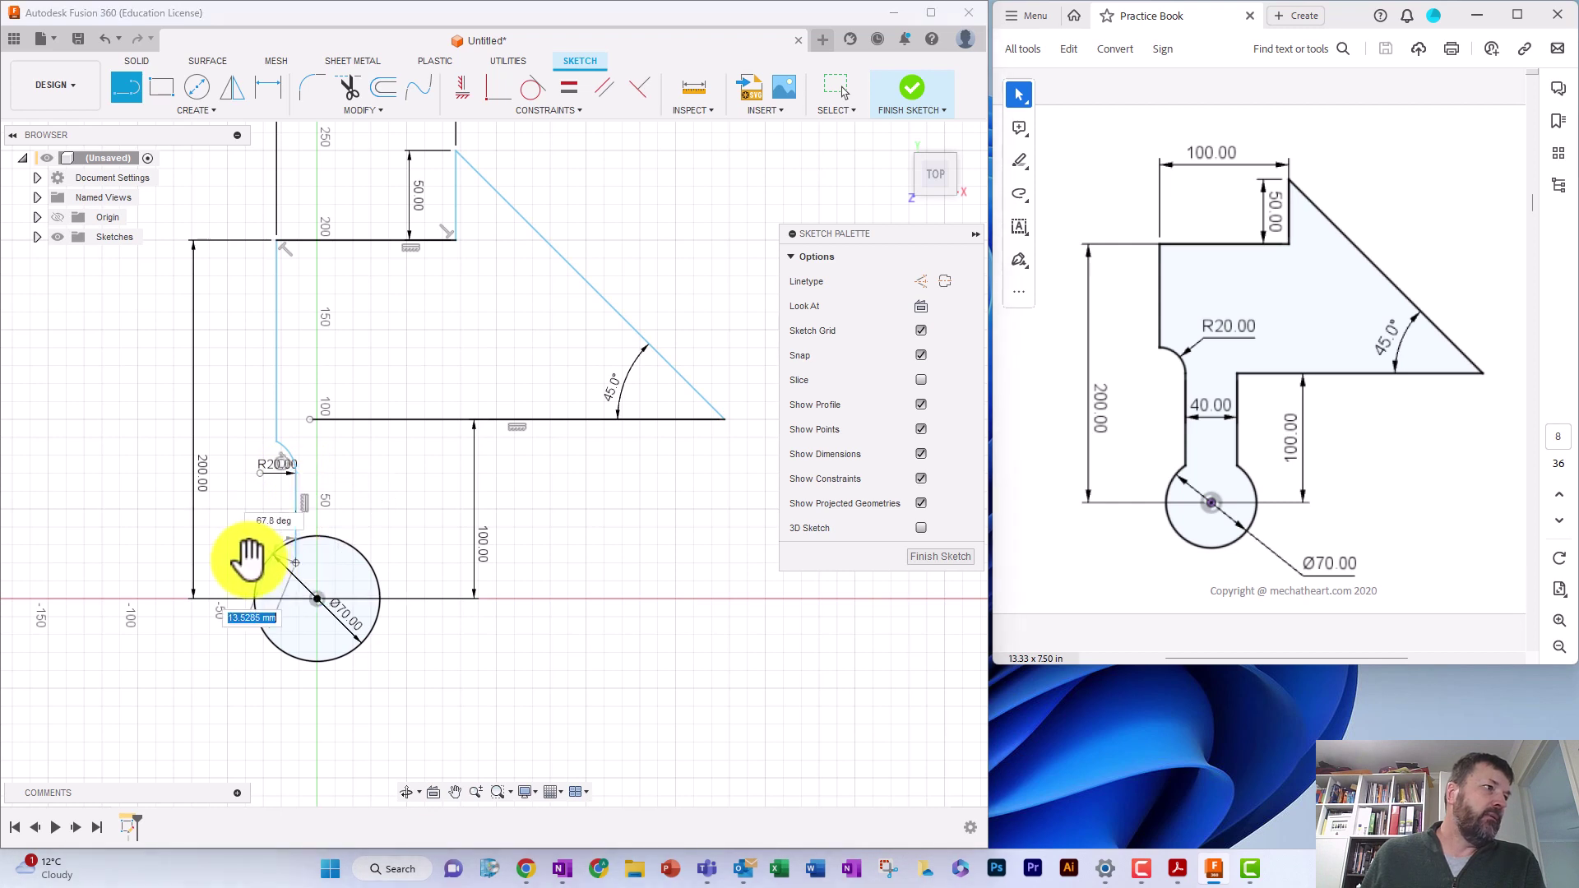
left_click(296, 563)
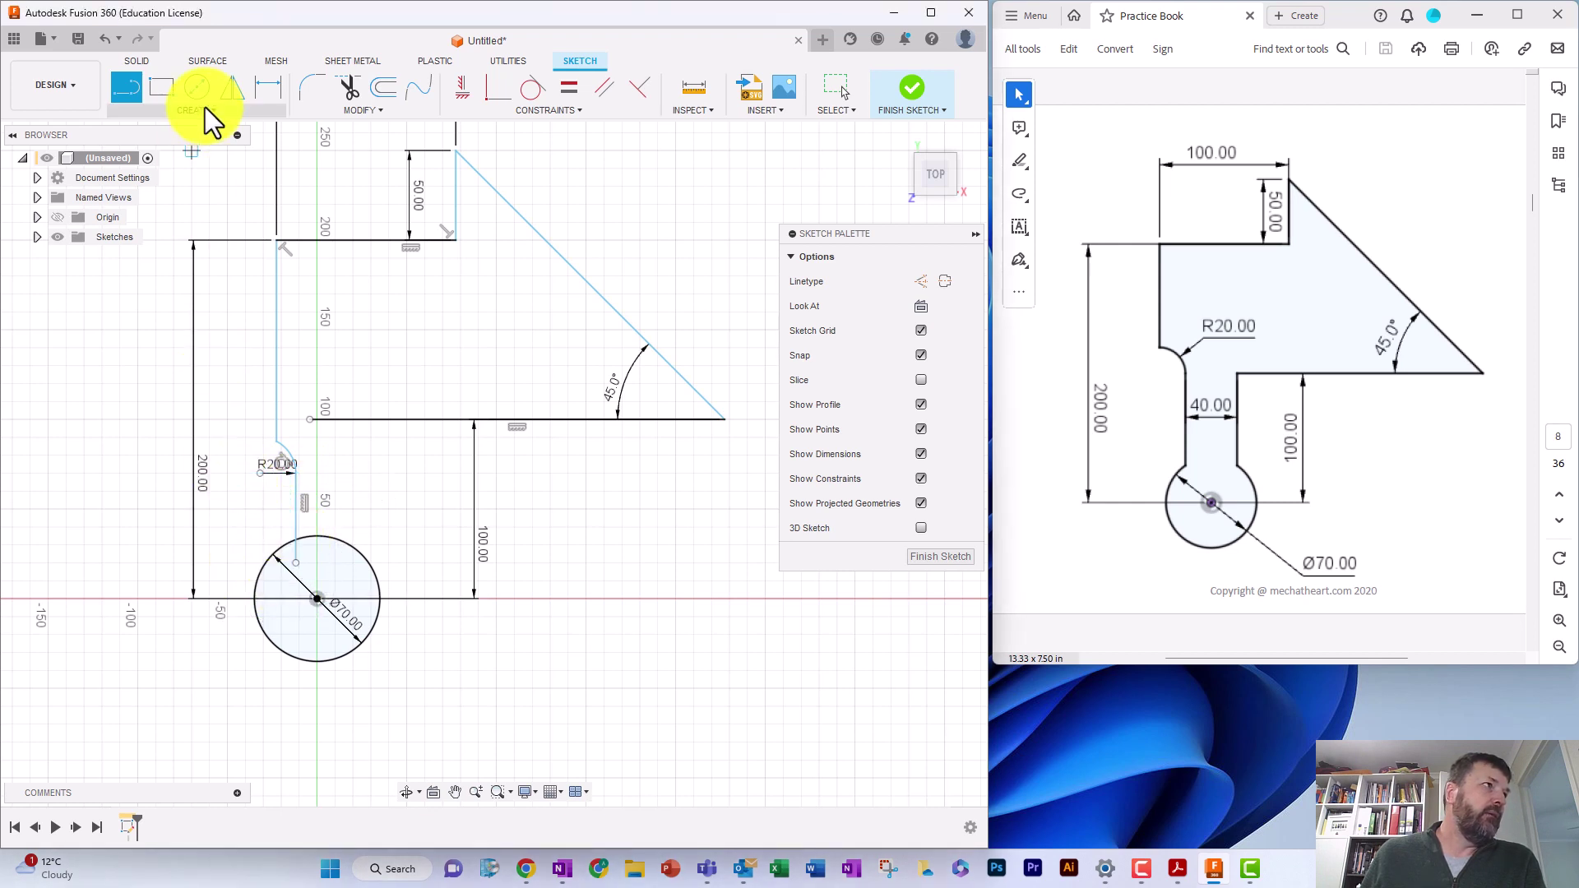
Dimension the short vertical line below the arc as 20 mm from the centre of the 70 mm circle
left_click(268, 89)
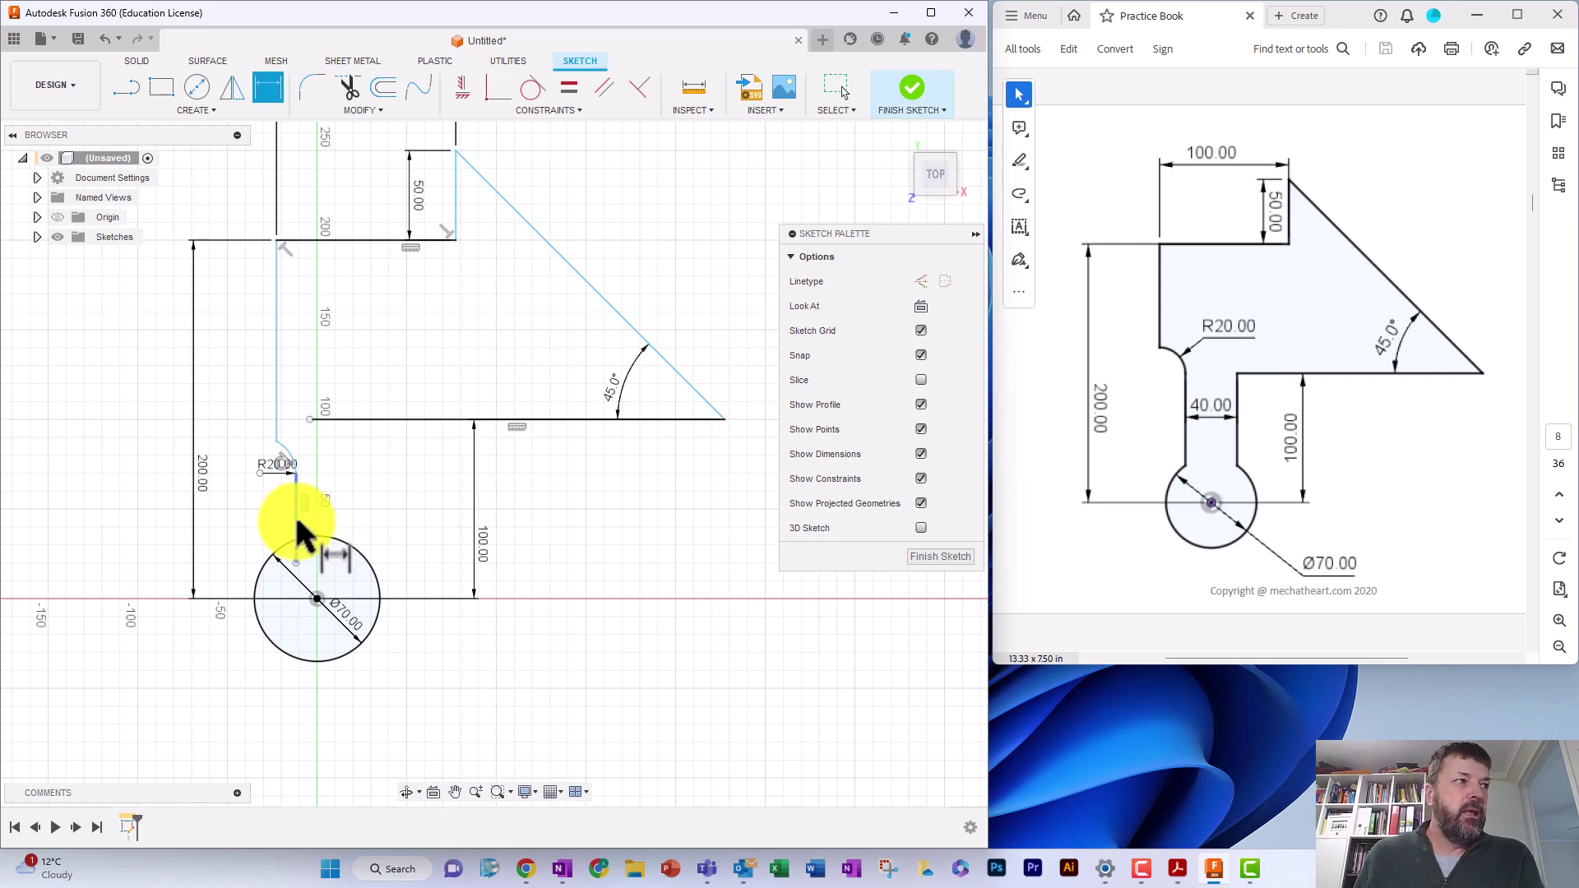
left_click(317, 597)
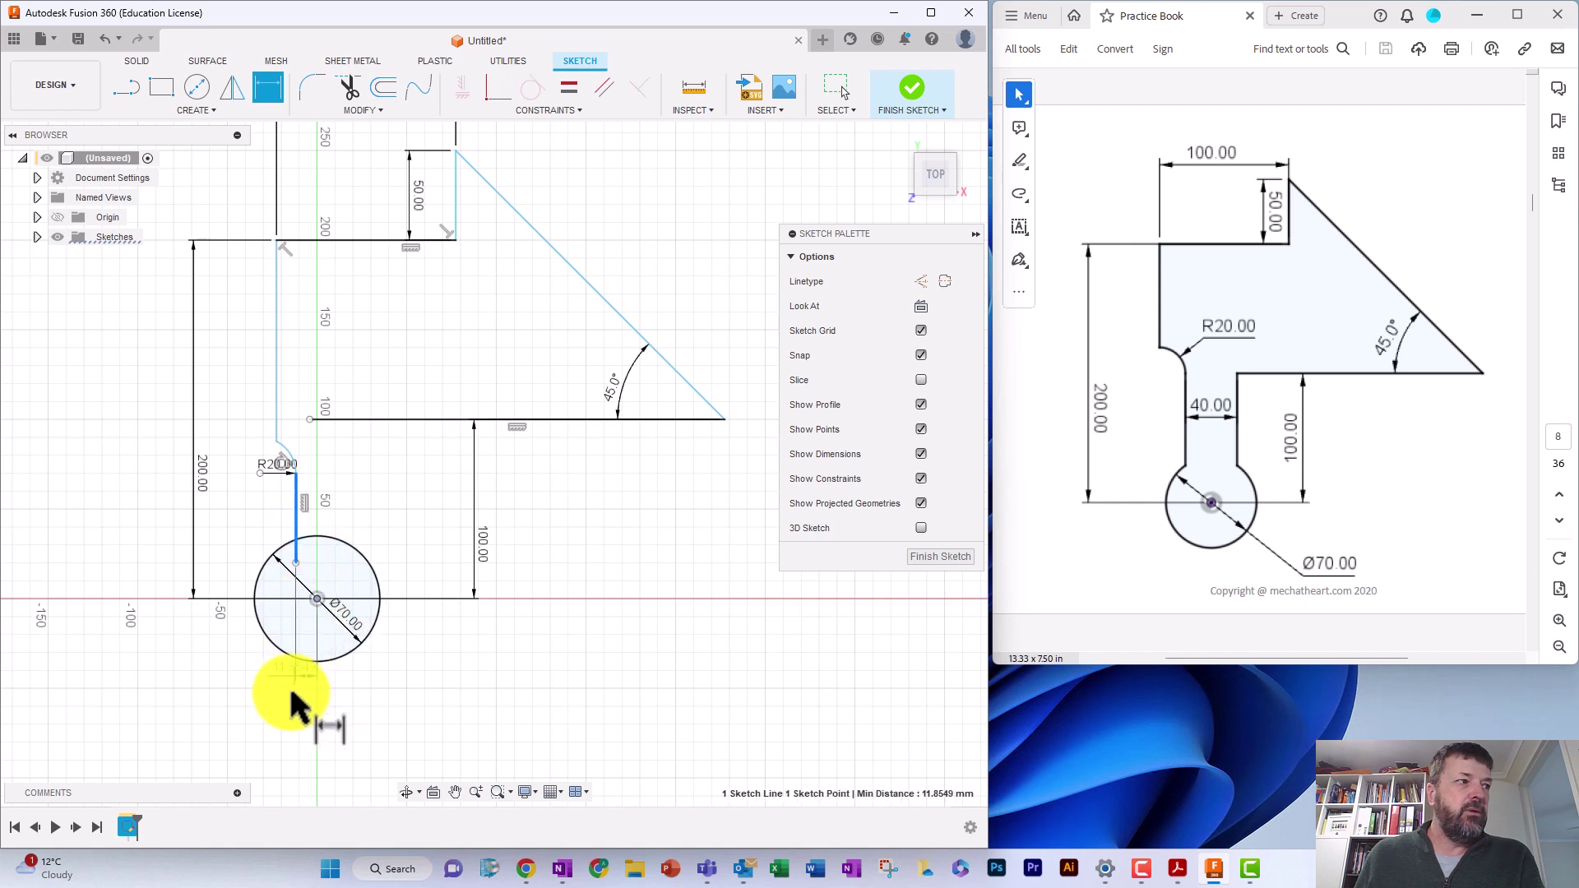
left_click(259, 719)
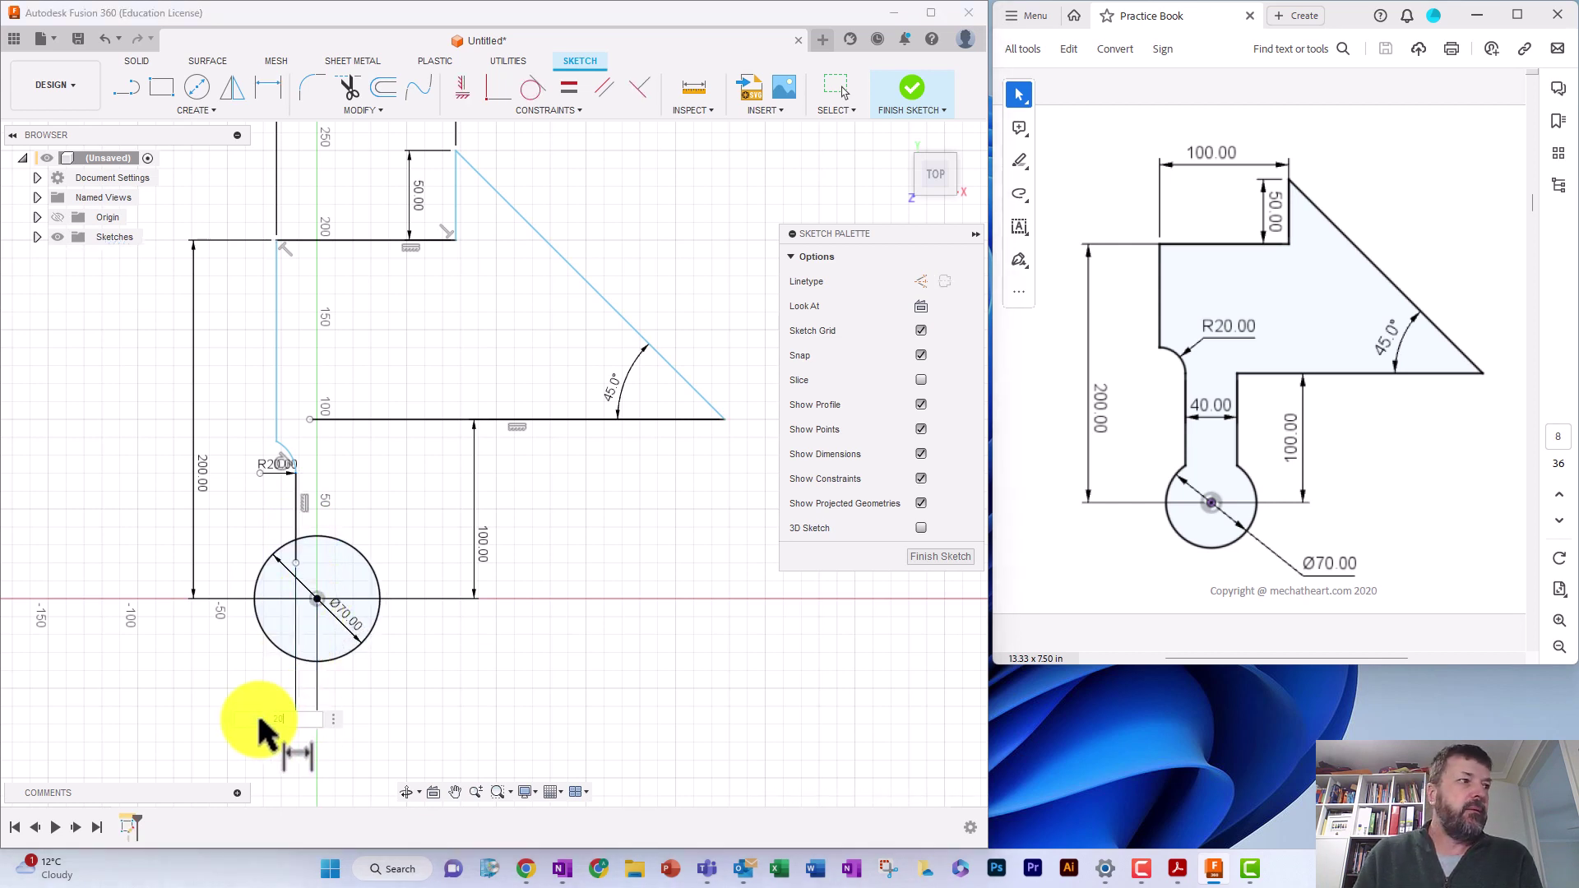
type("20")
key("Return")
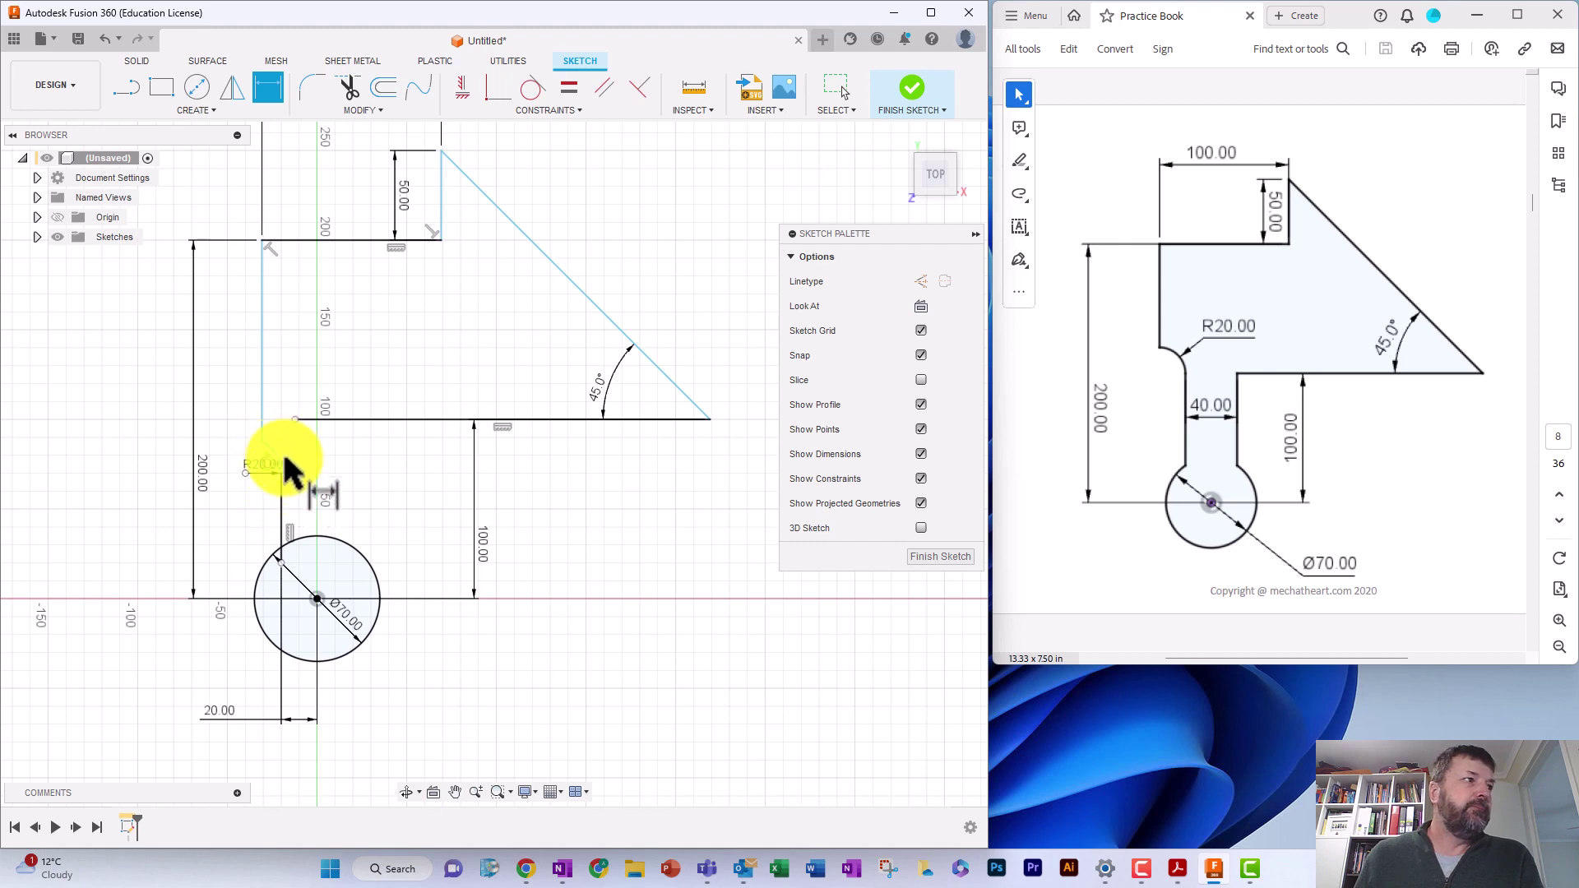
Reposition the R20 radius dimension so that it runs diagonally to the middle of the arc
scroll(282, 458, "up", 5)
scroll(307, 451, "down", 3)
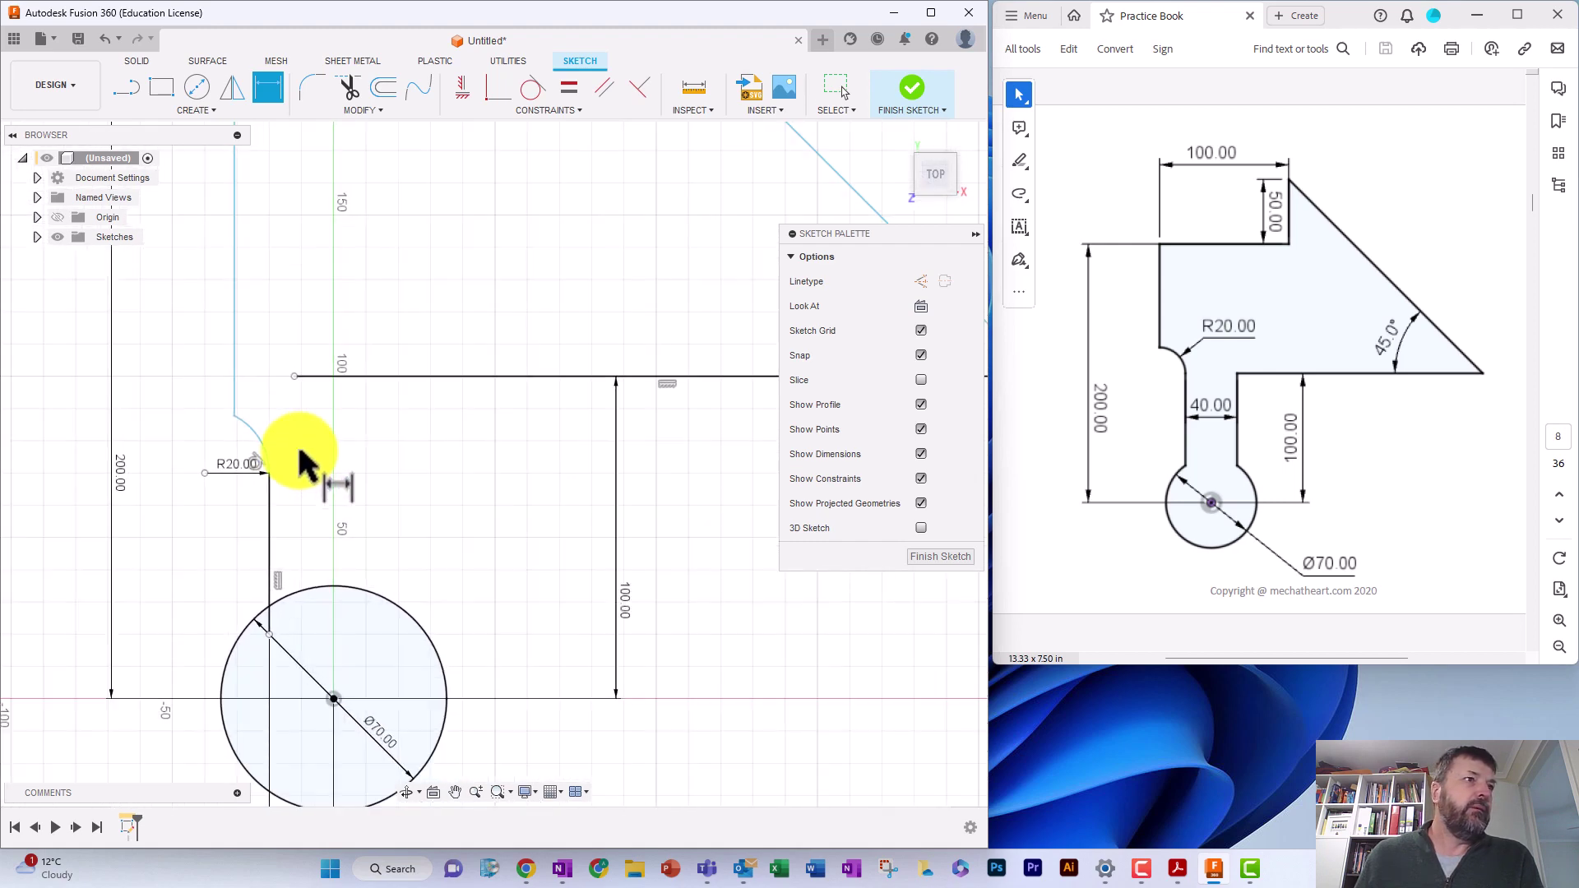
scroll(247, 430, "up", 2)
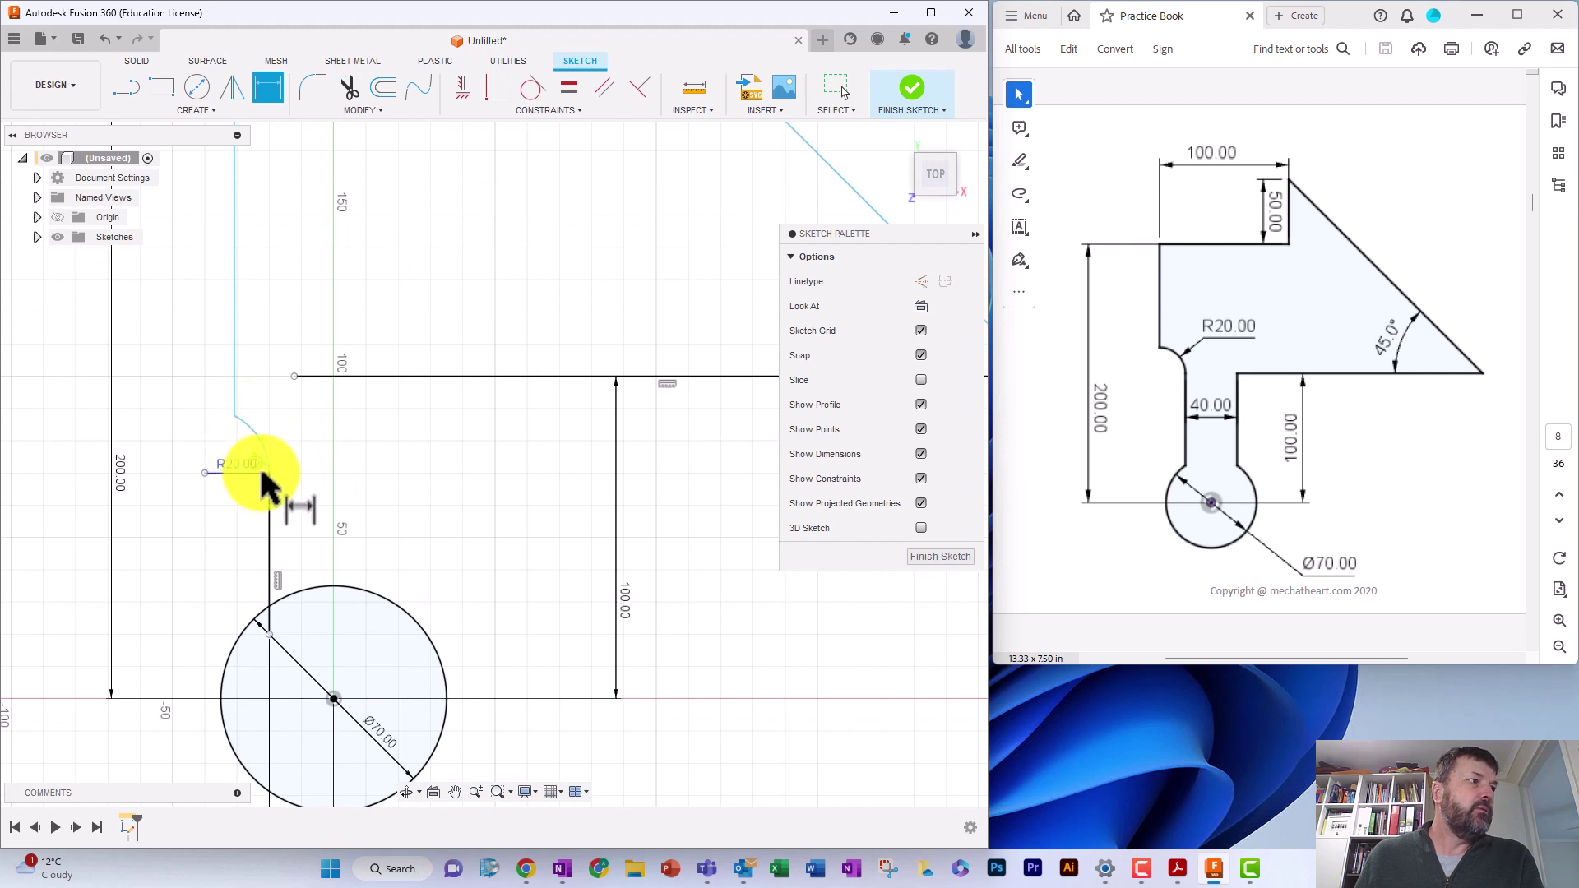
key("d")
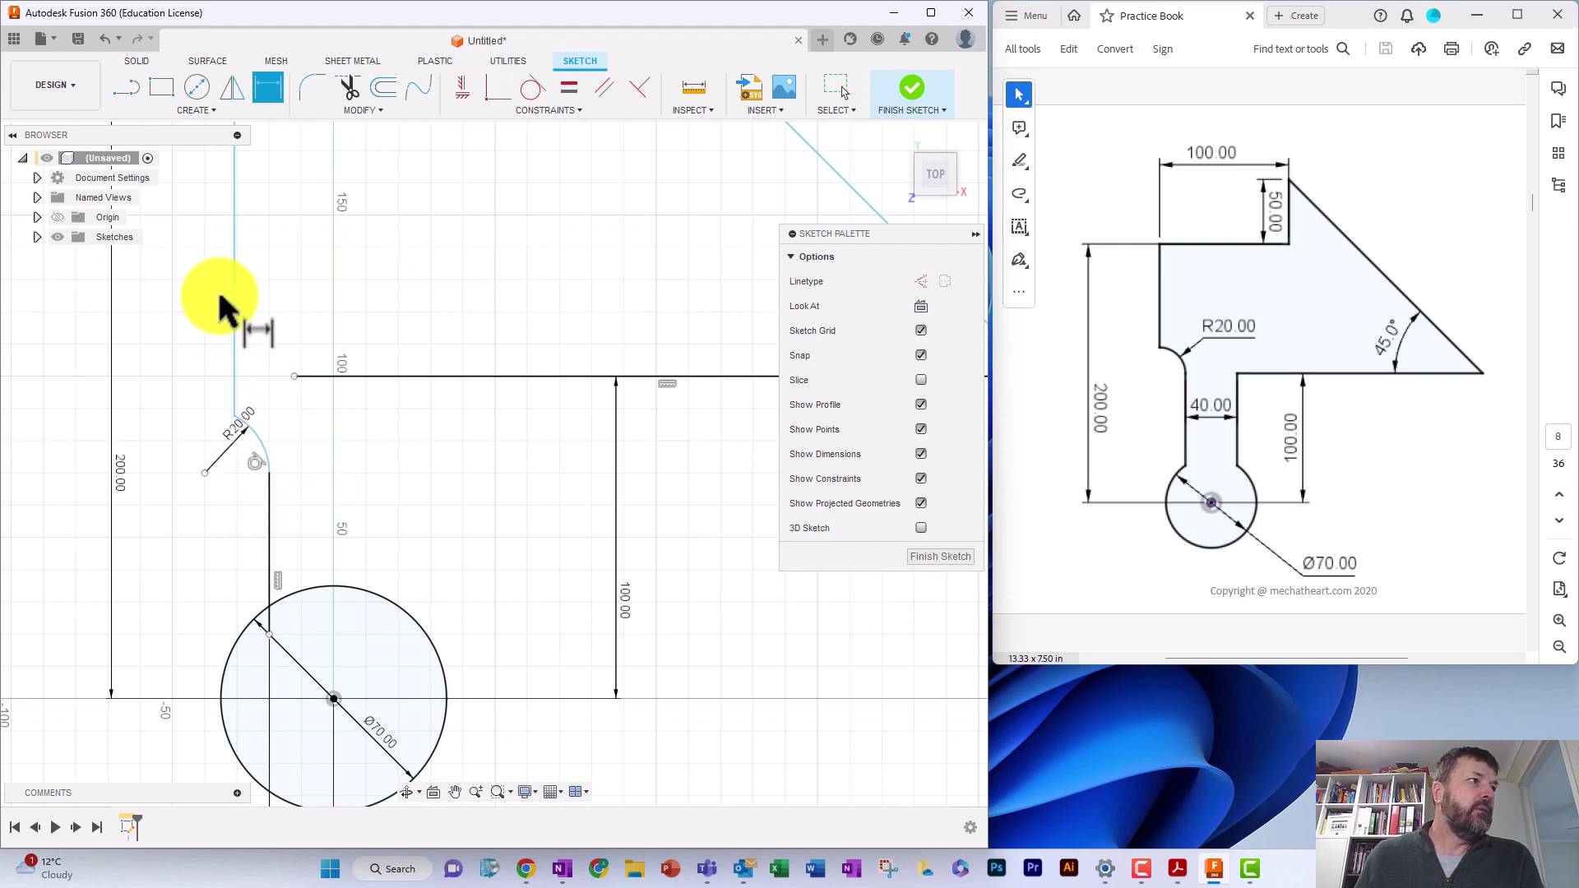
Sketch a second vertical neck line about 85 mm long between the lower horizontal line and the inside of the 70 mm circle
scroll(264, 315, "up", 2)
scroll(260, 318, "up", 2)
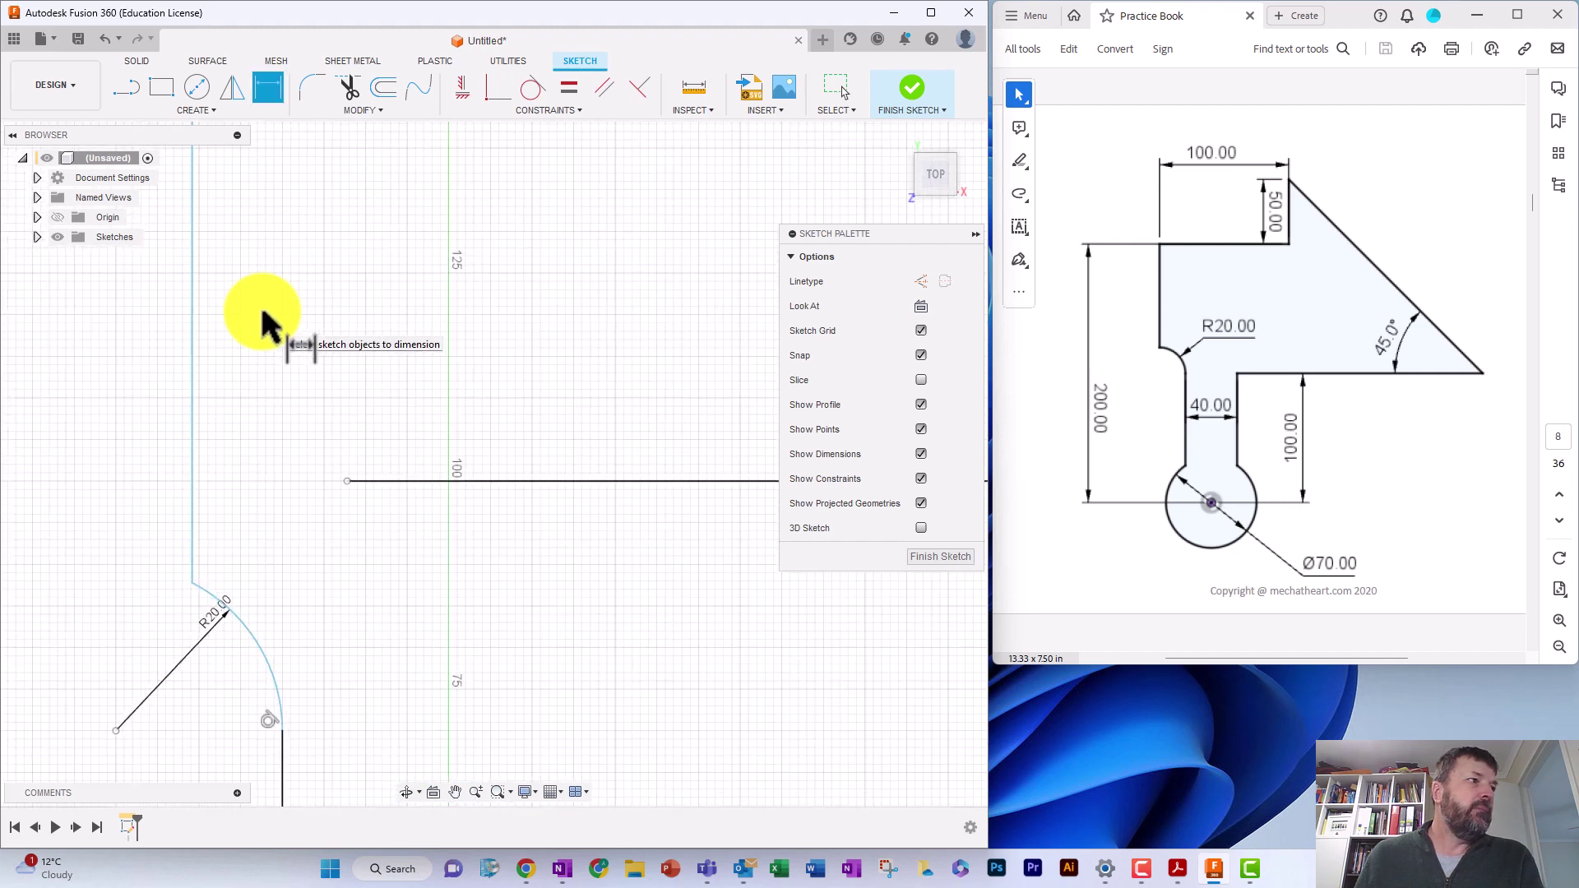
scroll(258, 312, "down", 1)
scroll(258, 311, "down", 2)
left_click_drag(289, 310, 343, 434)
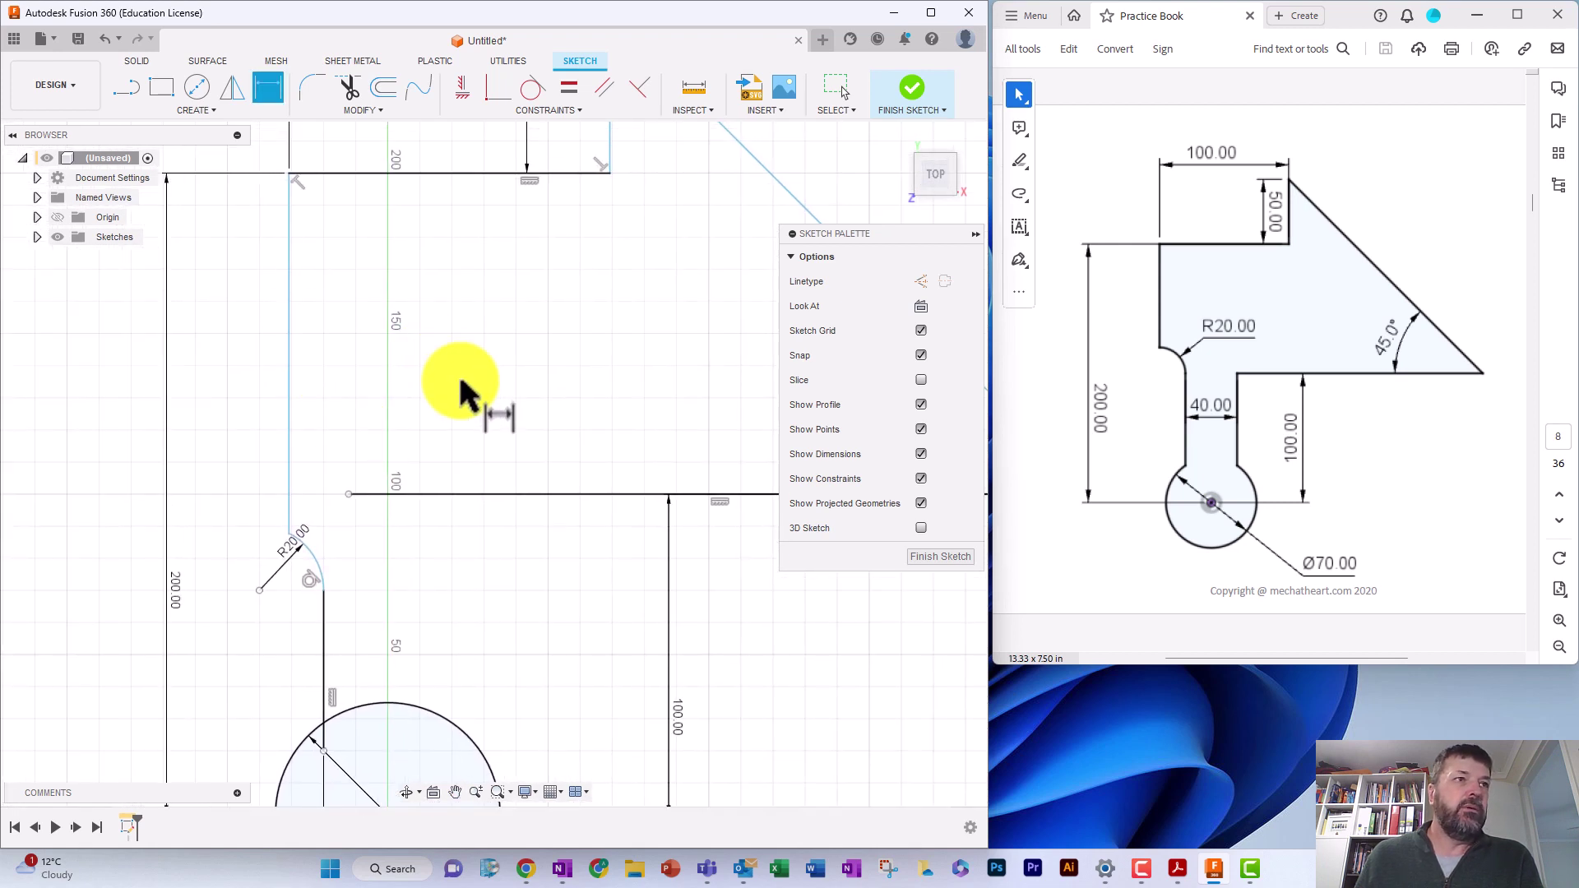
scroll(412, 374, "up", 1)
scroll(412, 372, "down", 3)
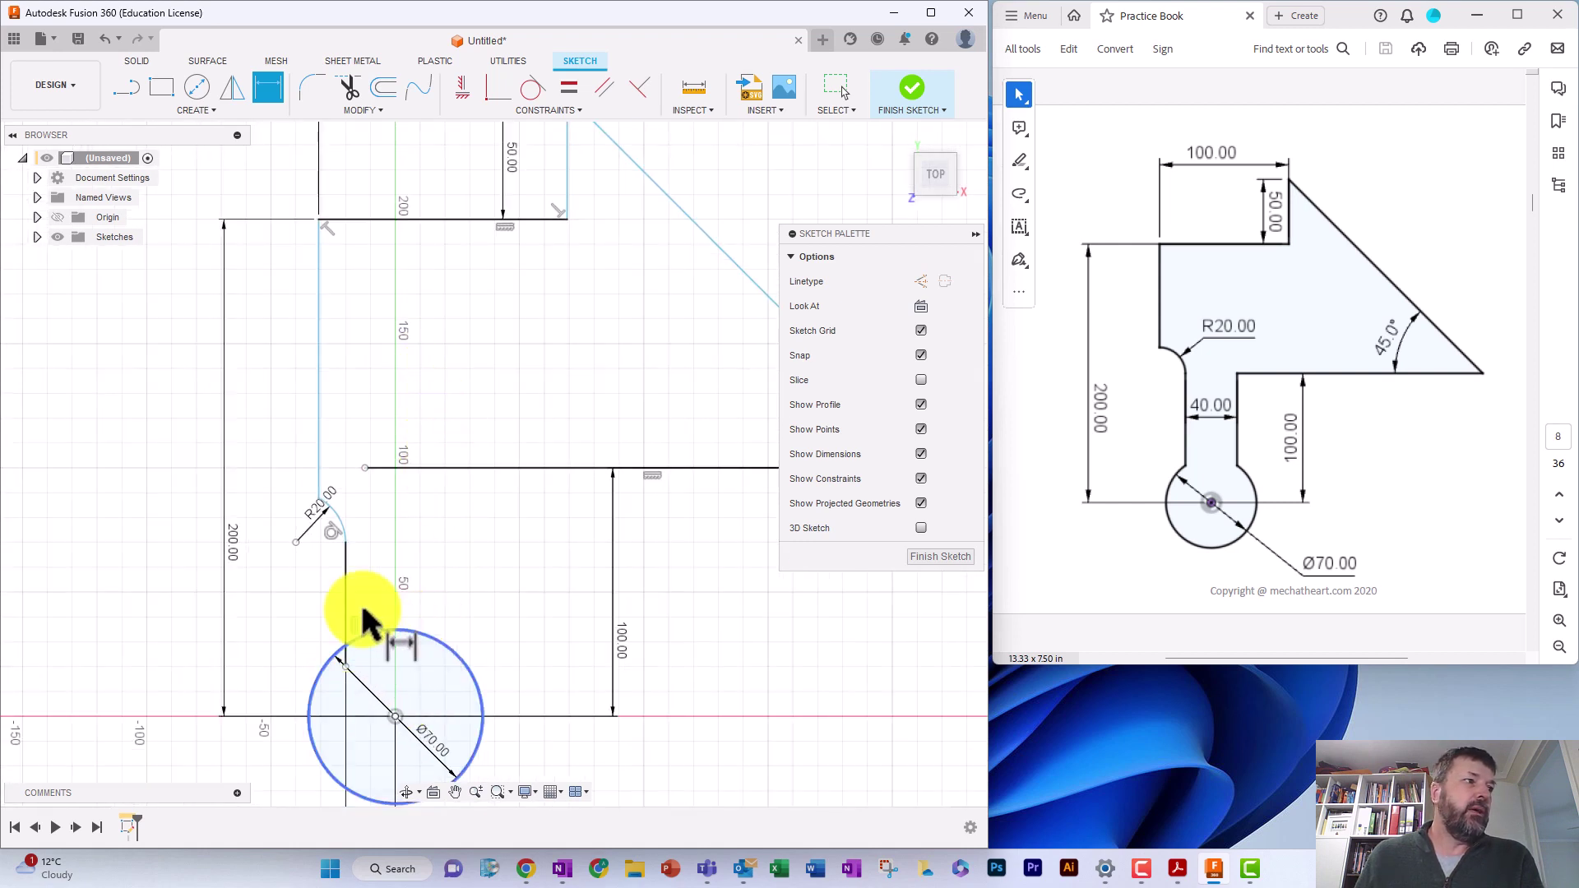
left_click(124, 87)
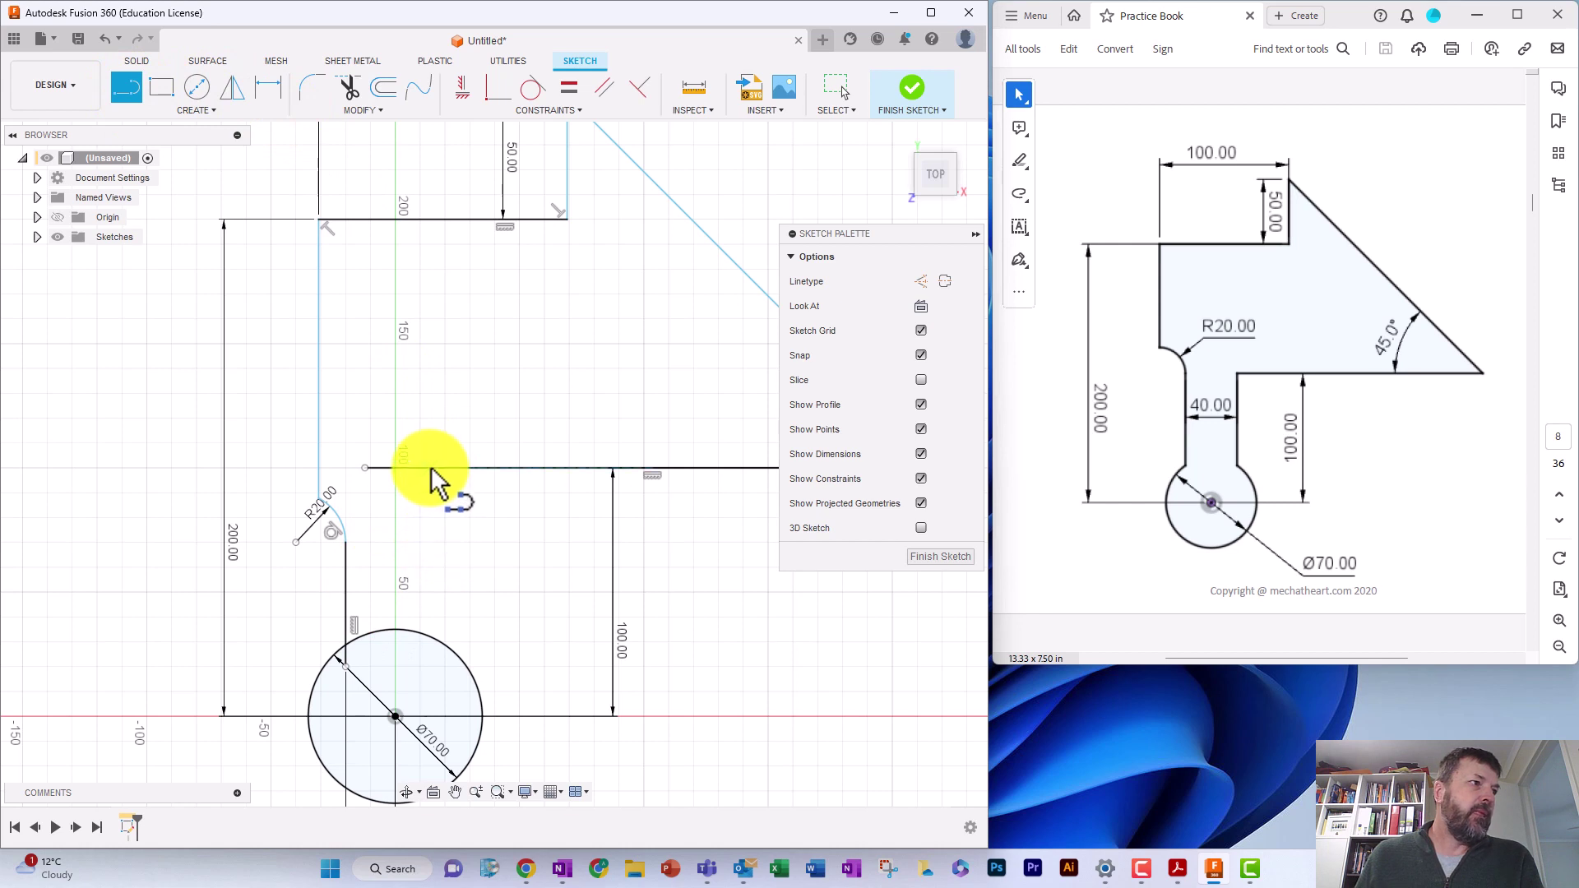
mouse_move(434, 469)
left_mouse_down()
mouse_move(436, 592)
mouse_move(416, 669)
mouse_move(432, 679)
left_mouse_up()
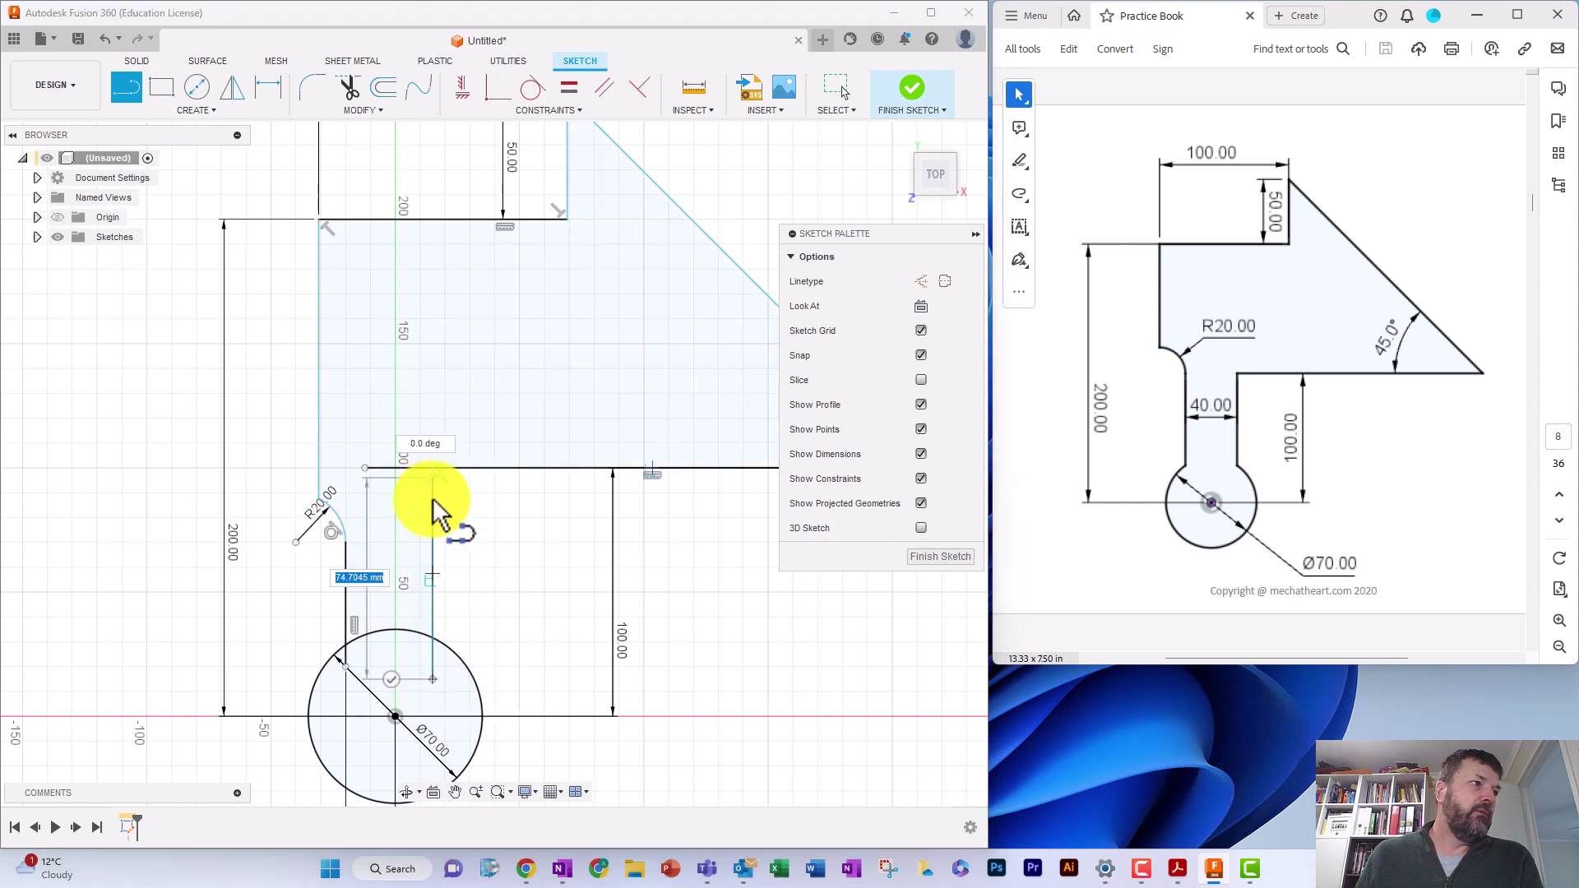
left_click(432, 470)
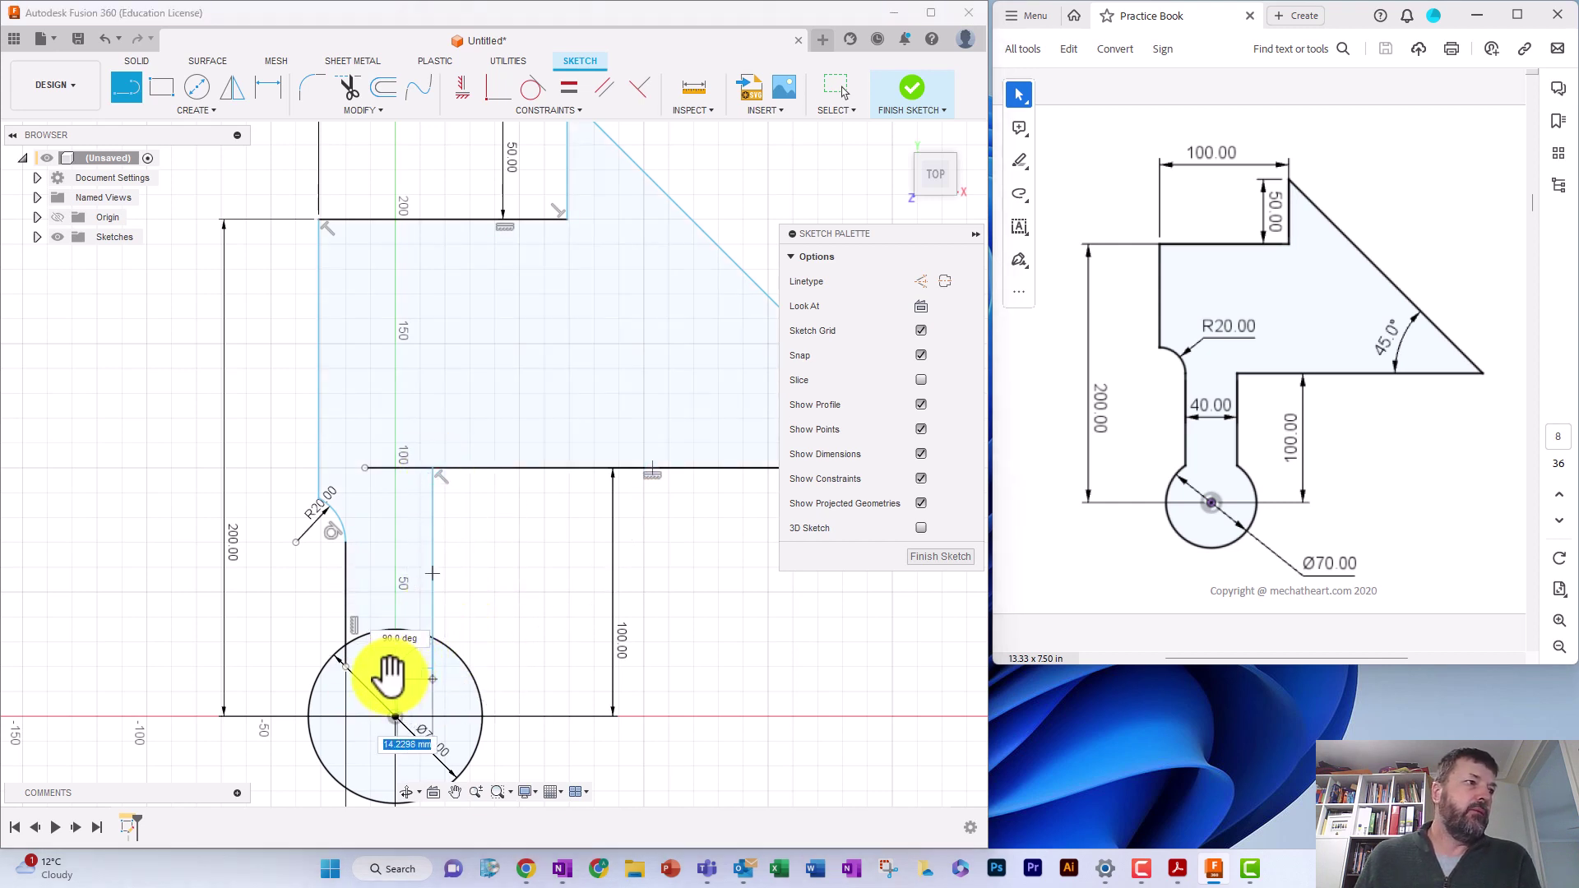
key("Escape")
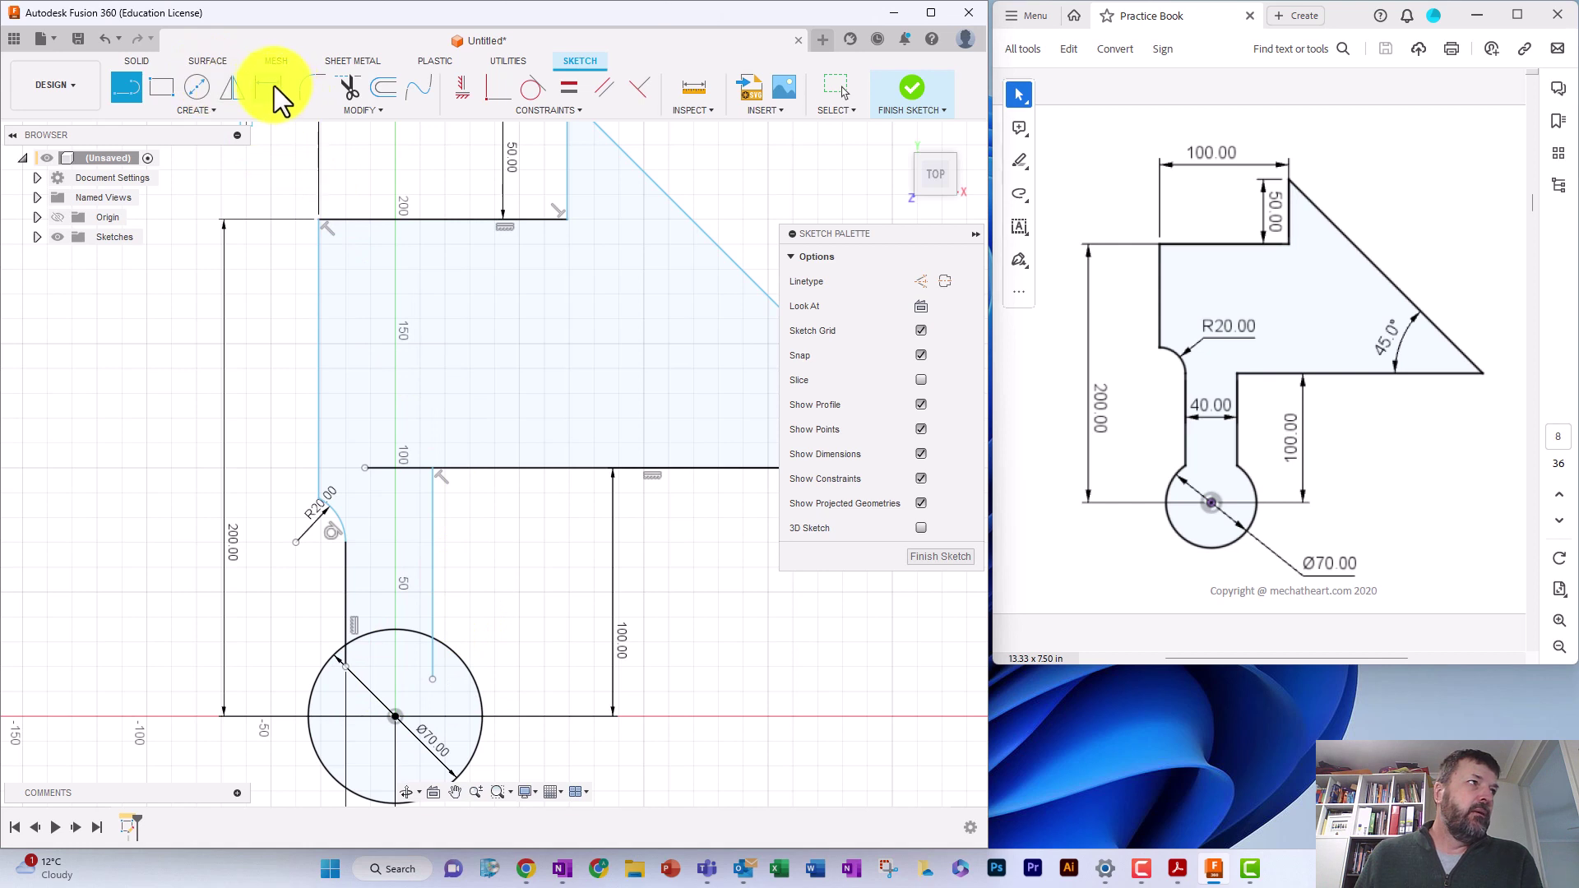
Dimension the distance between the two vertical neck lines as 40 mm
left_click(270, 86)
left_click(352, 586)
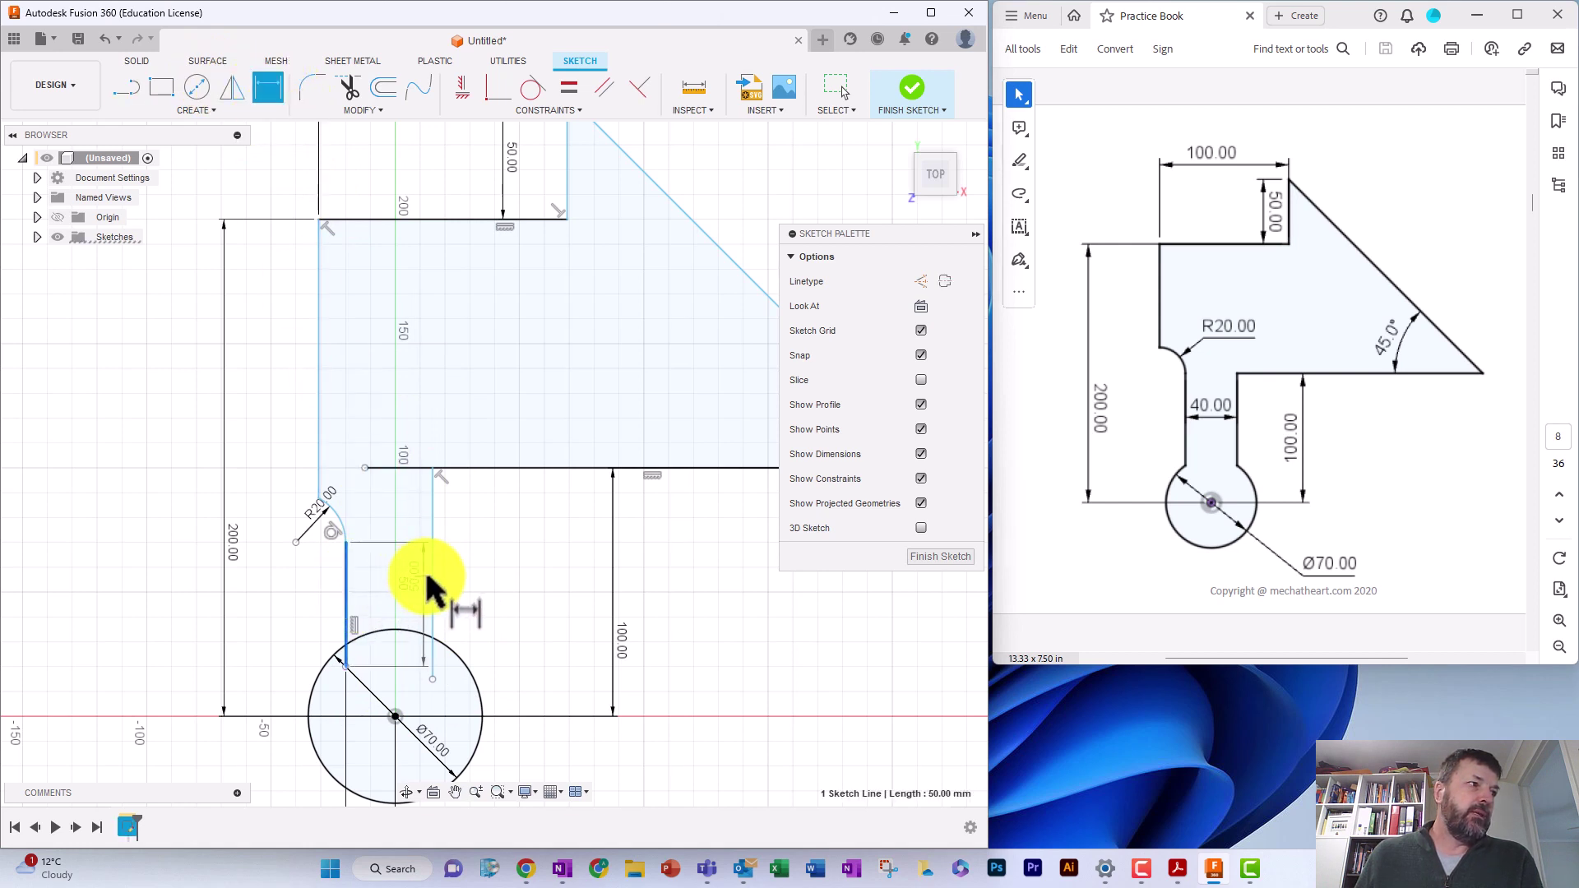
left_click(433, 585)
left_click(511, 567)
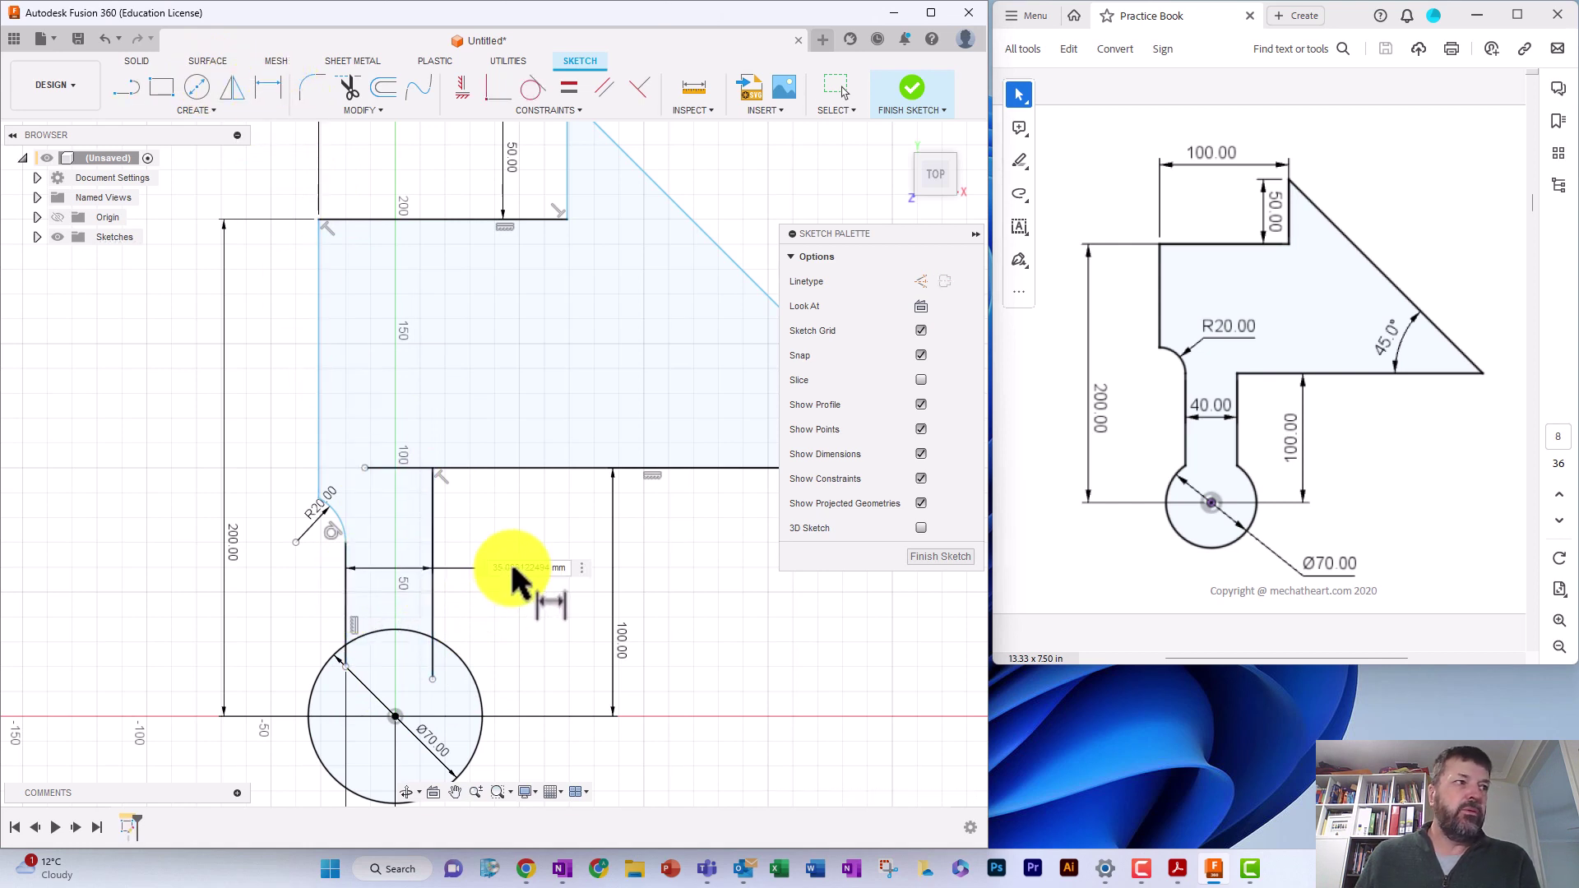
type("40")
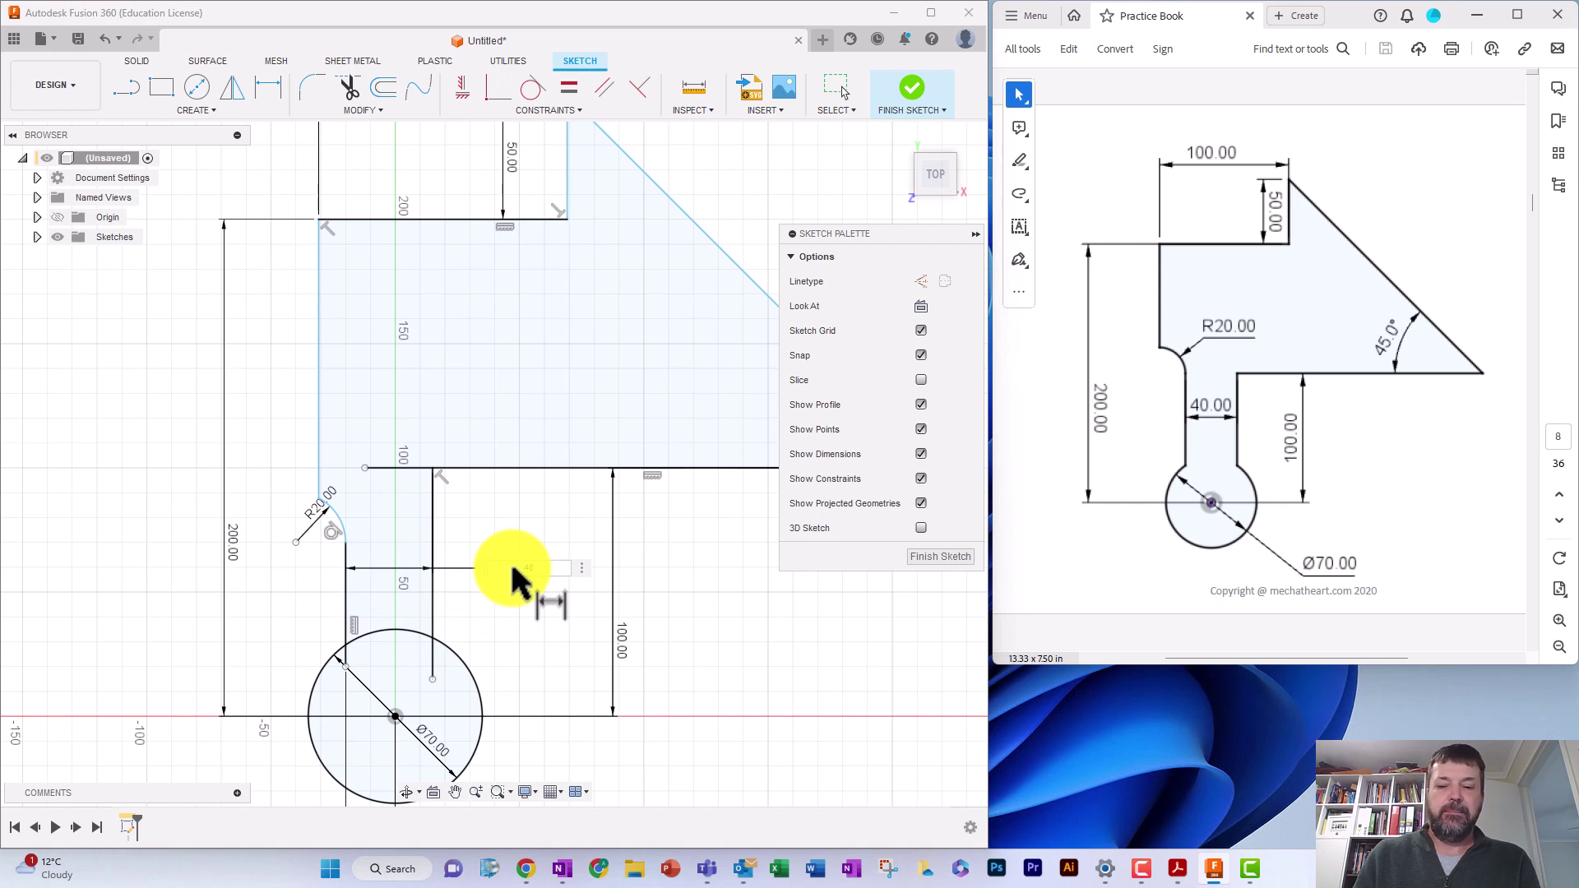
key("Return")
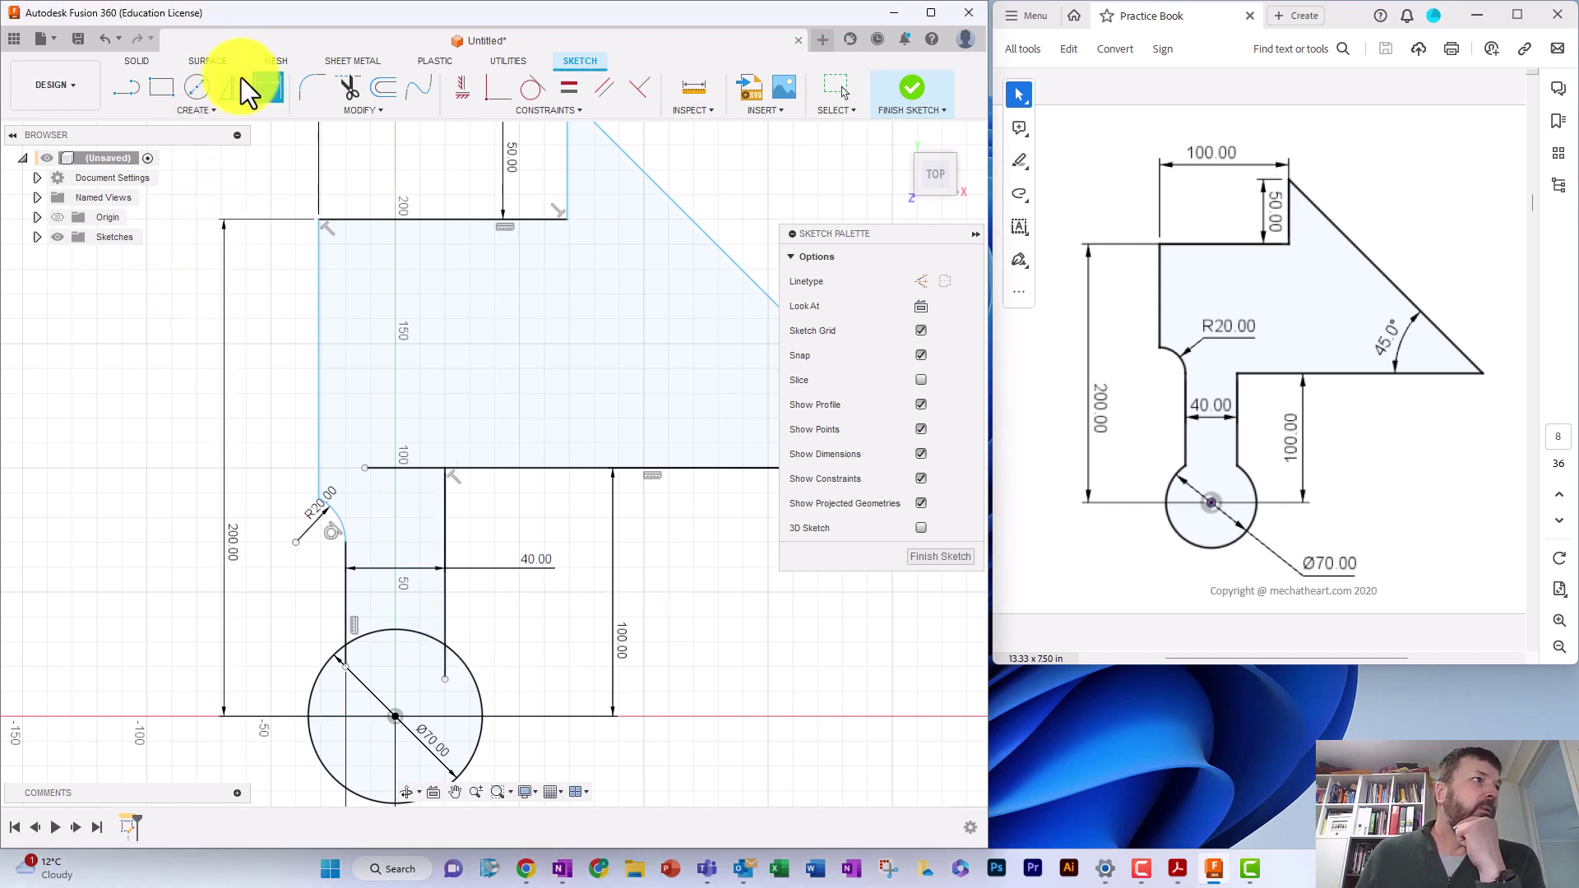
Trim the circle's arc between the neck lines, the neck line ends inside the circle, and the lower horizontal line's overhang into the neck
left_click(362, 97)
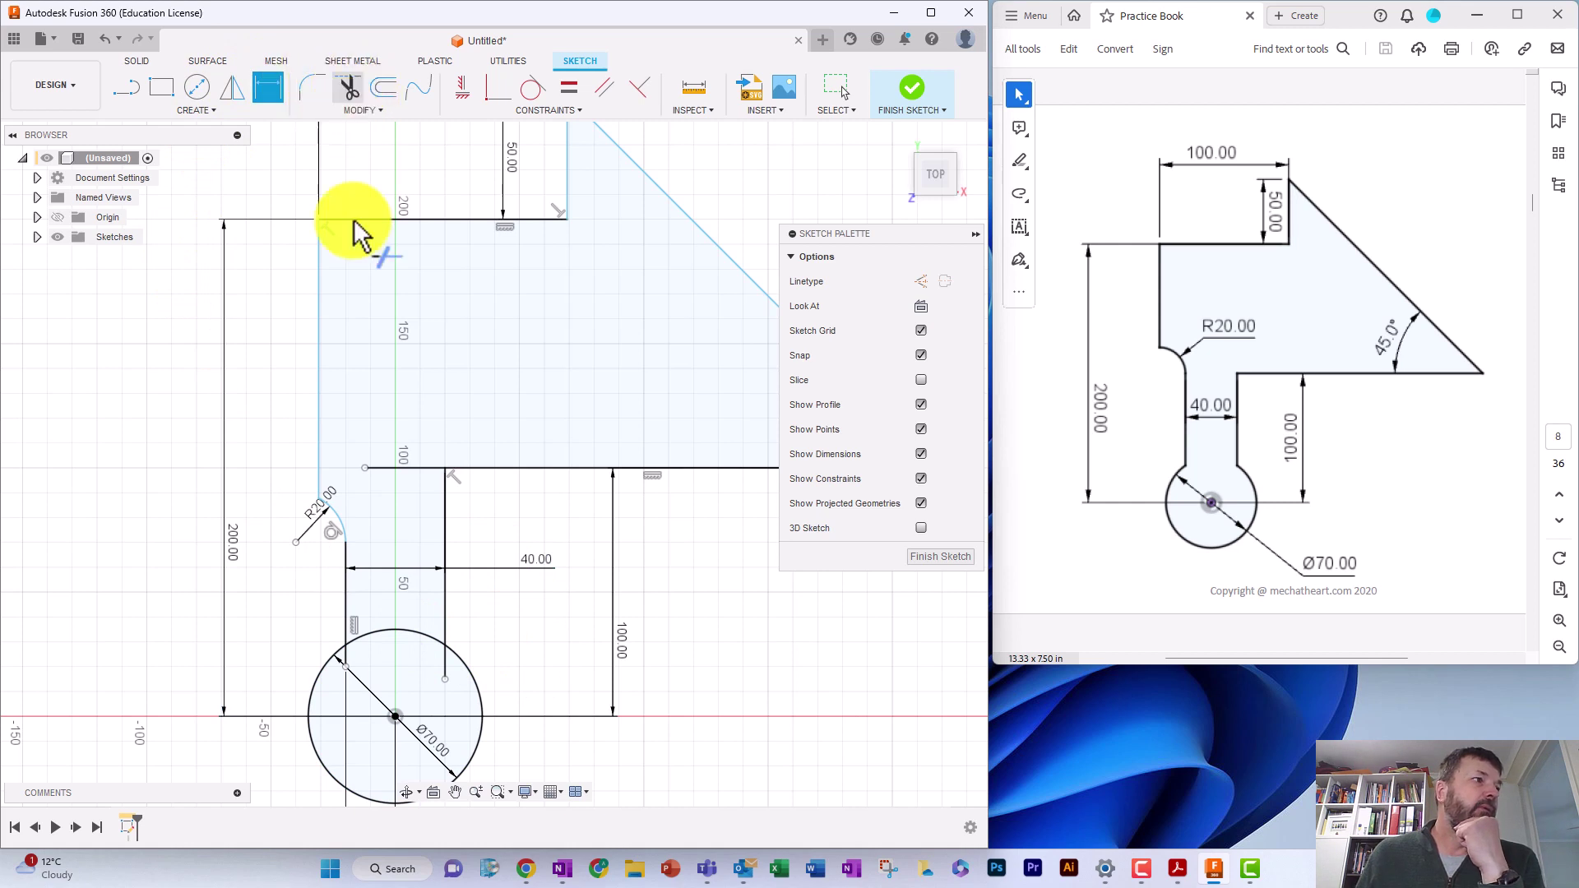
left_click(370, 637)
left_click(351, 670)
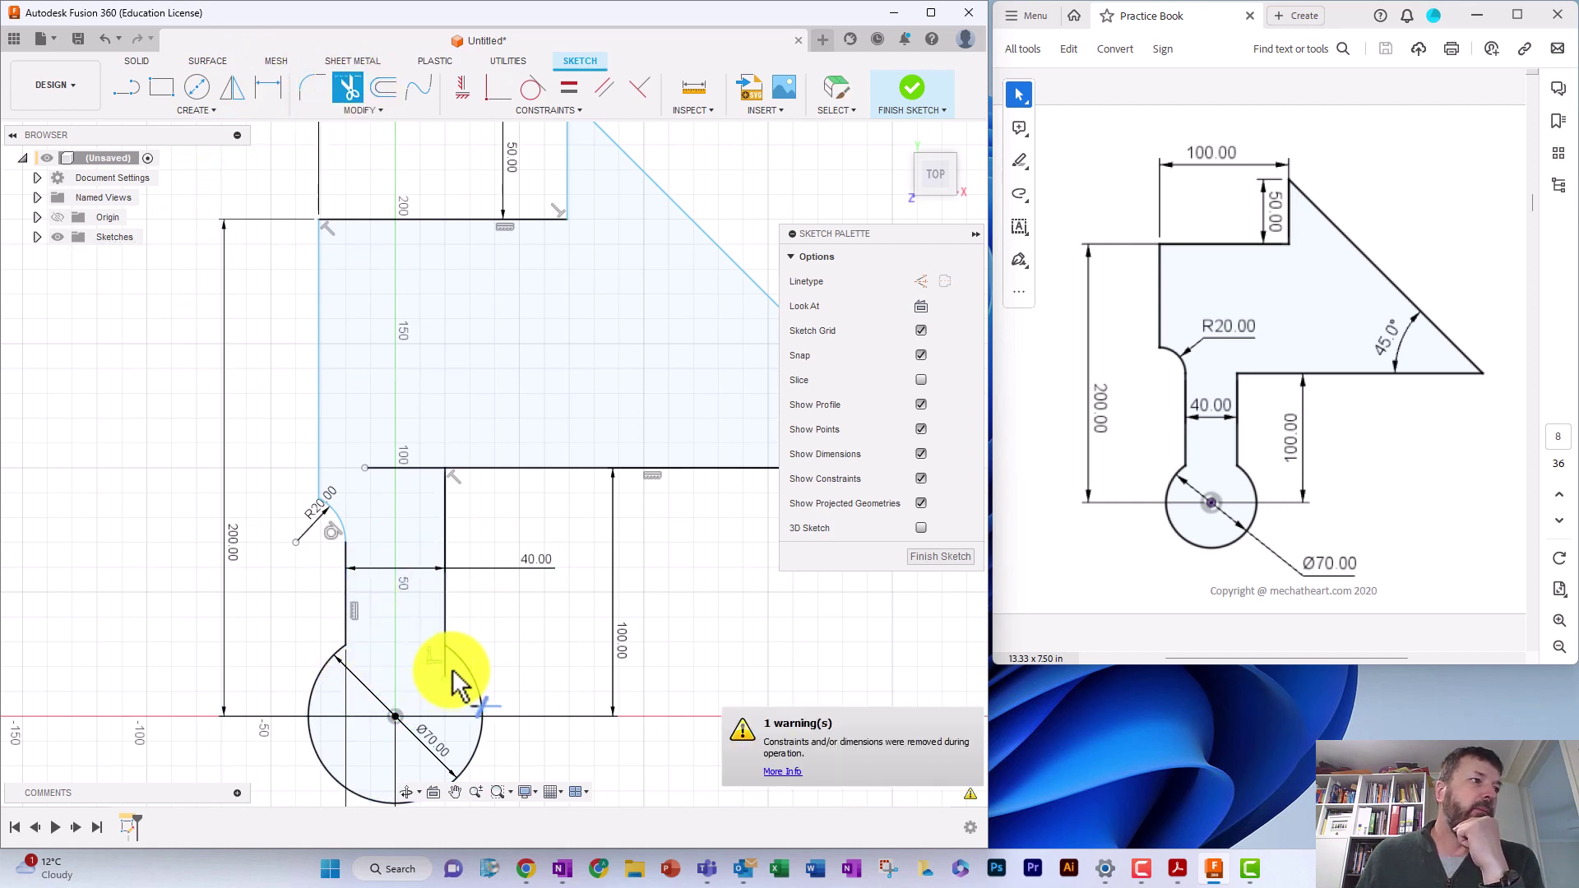
left_click(383, 467)
scroll(592, 633, "down", 3)
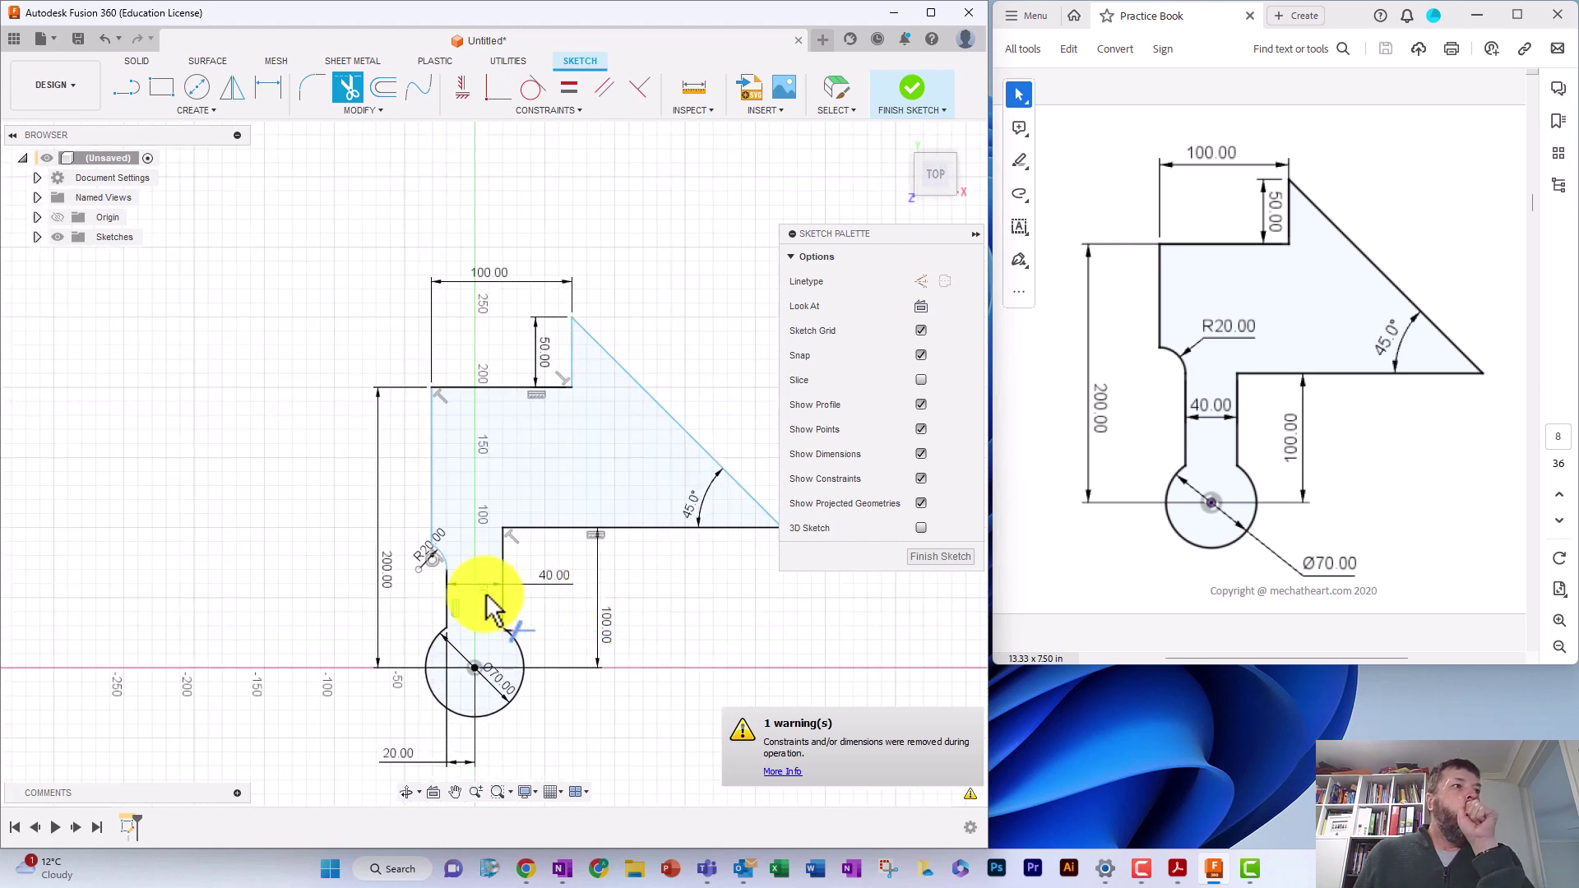
Move the long left vertical edge sideways to test how freely it and the R20 arc can shift
left_click_drag(633, 564, 562, 437)
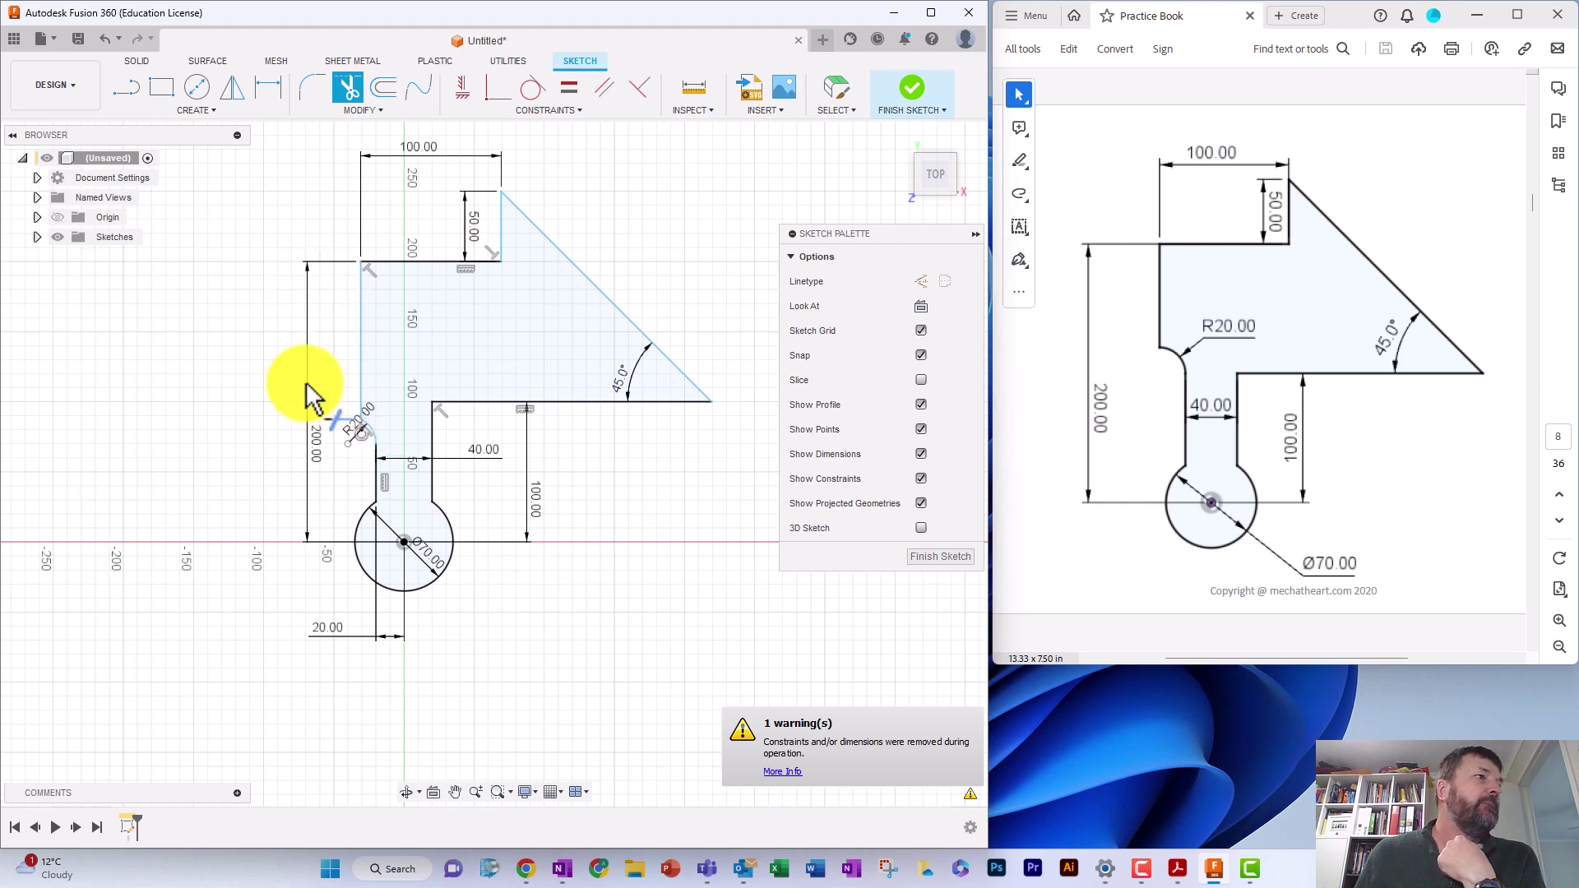
scroll(354, 395, "up", 4)
scroll(383, 464, "up", 2)
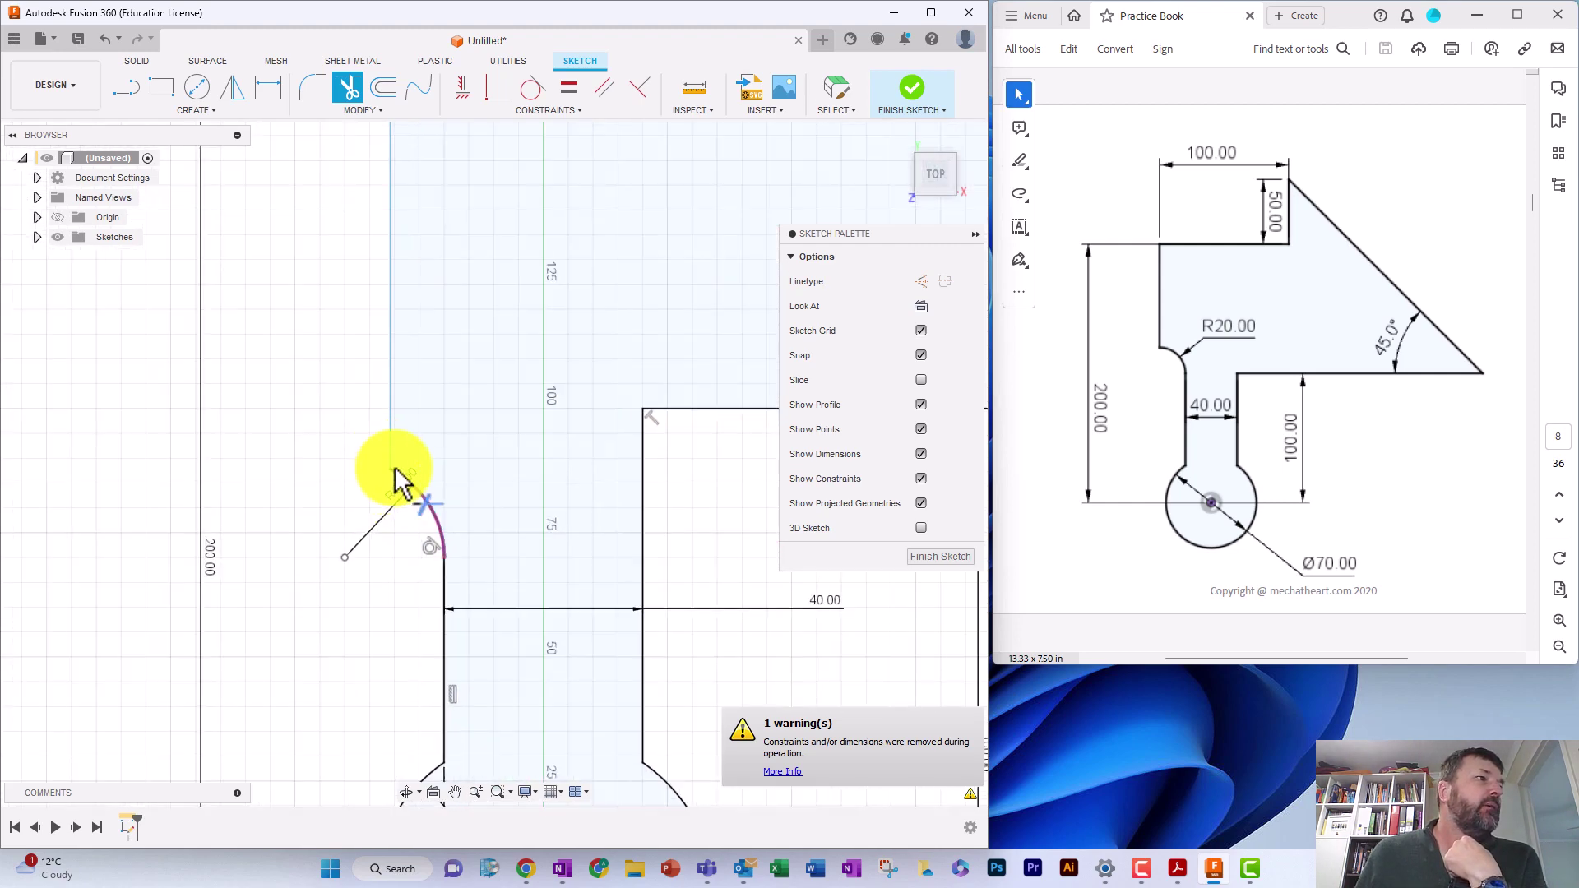
scroll(338, 325, "down", 3)
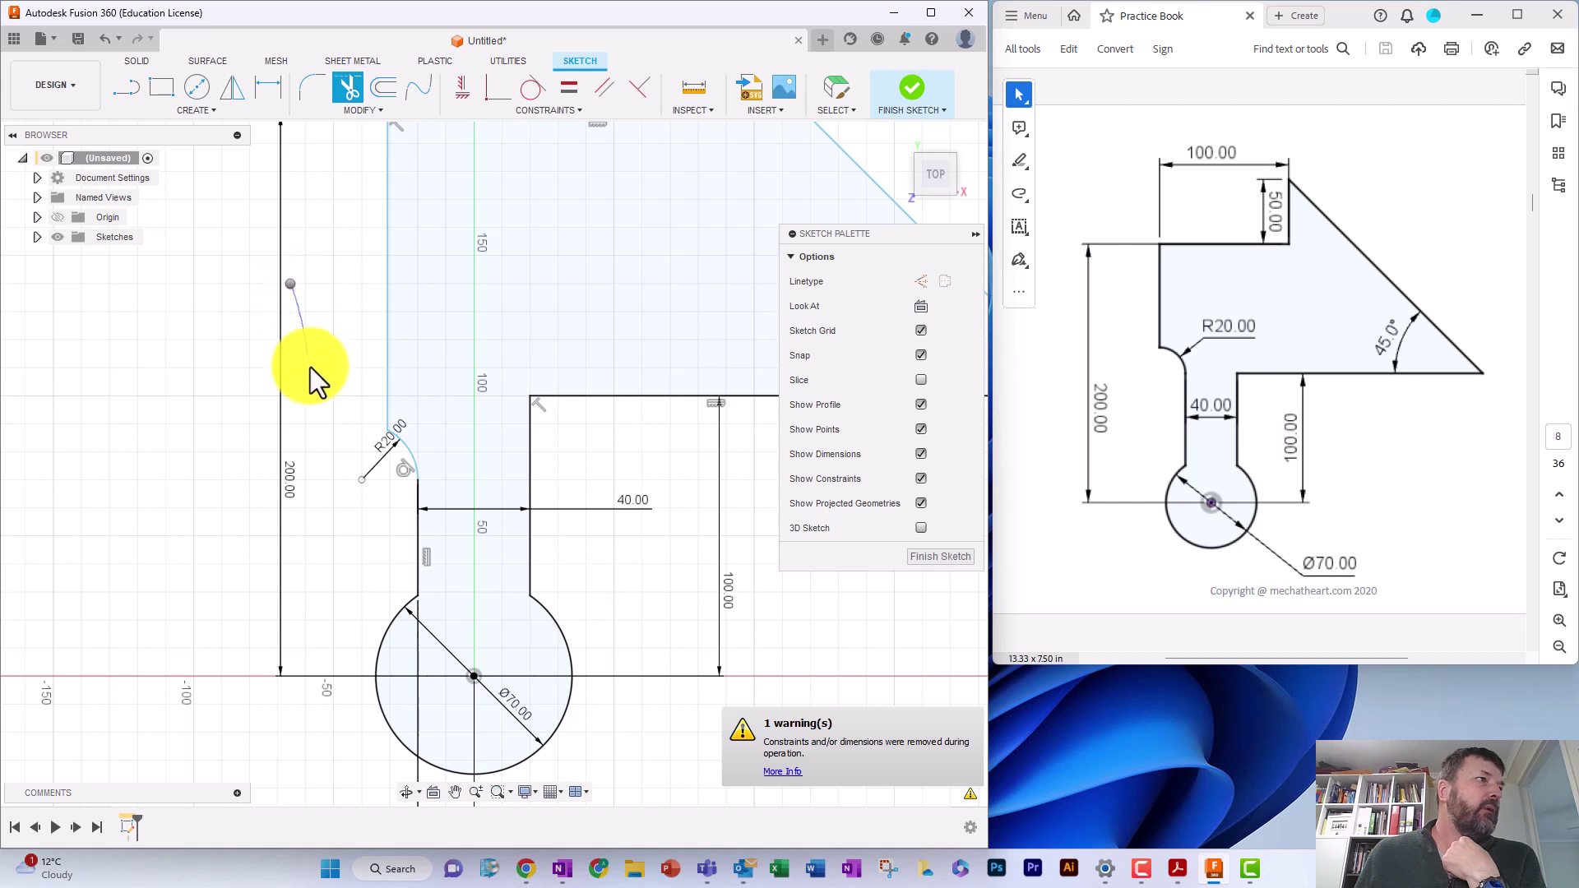
key("l")
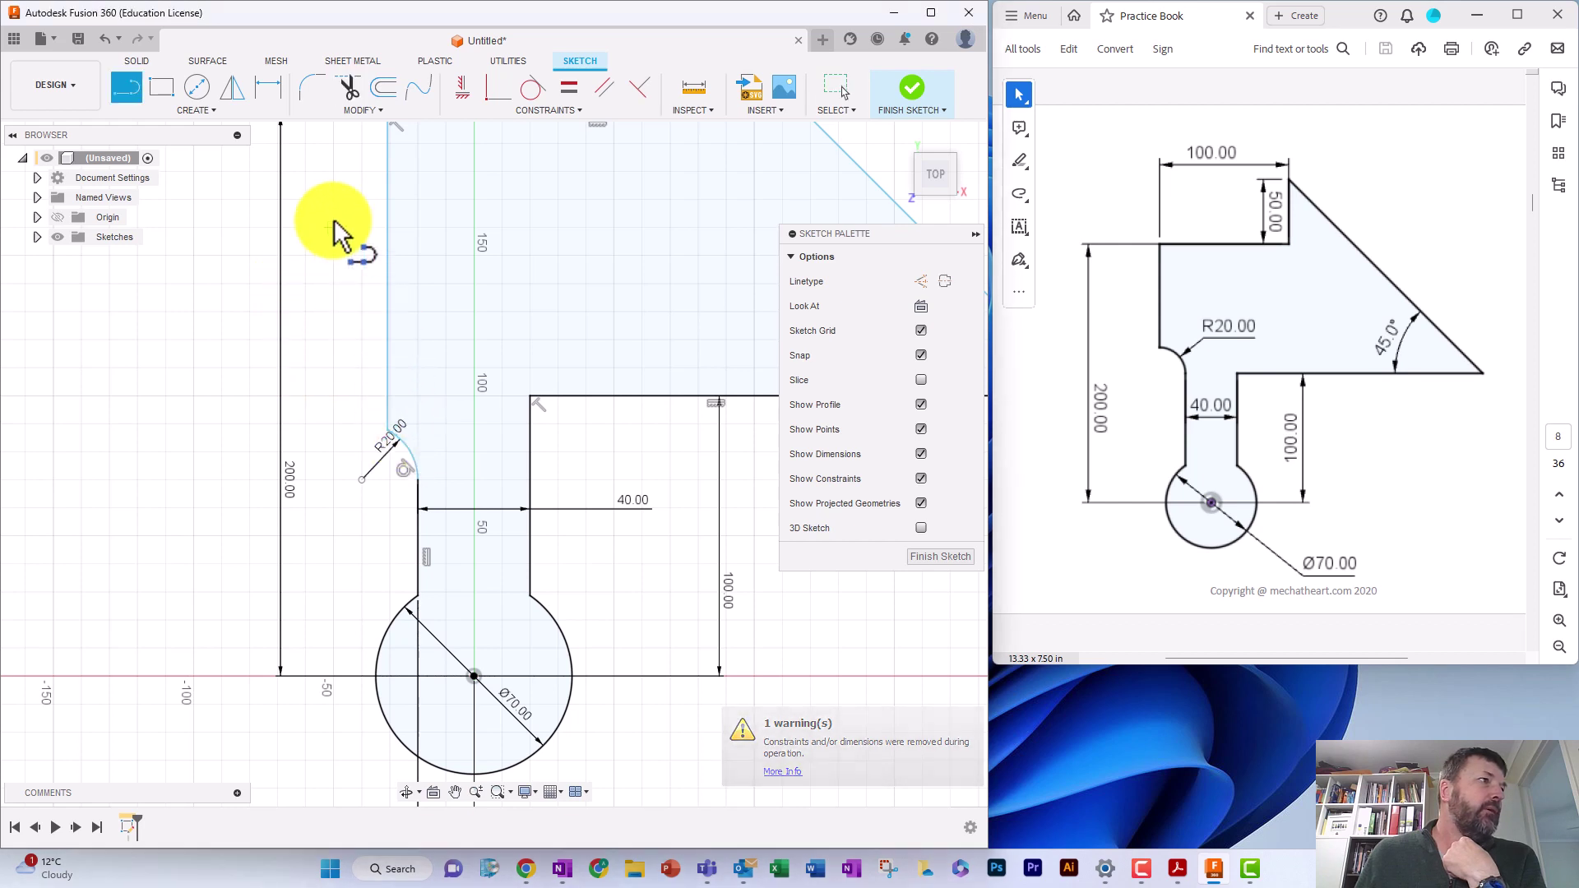
right_click(337, 229)
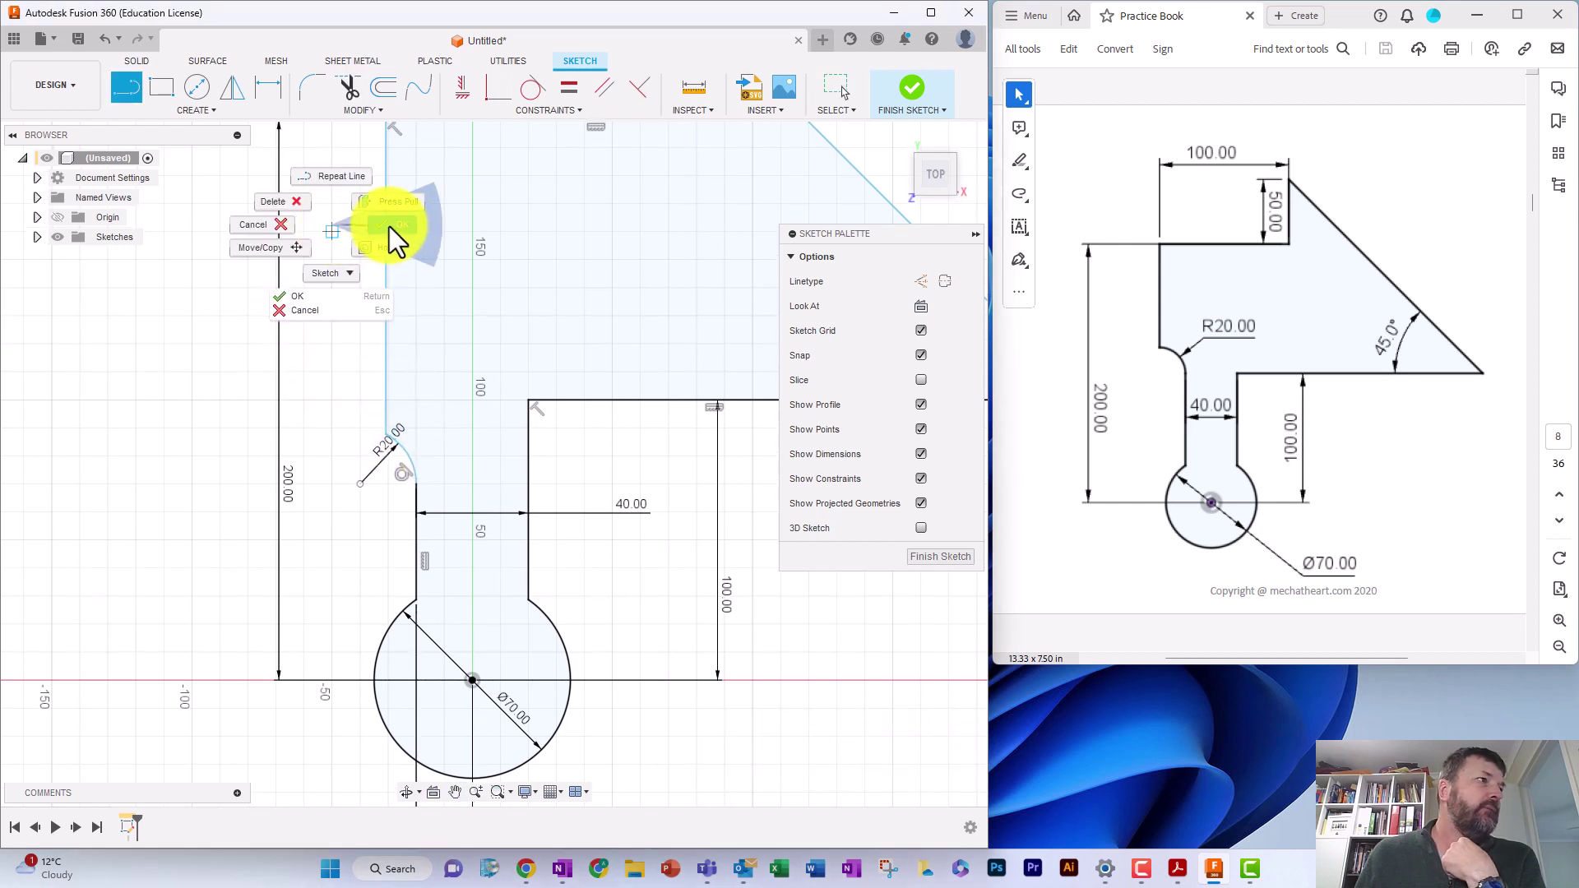
left_click(388, 225)
mouse_move(383, 232)
left_mouse_down()
mouse_move(311, 219)
mouse_move(325, 234)
left_mouse_up()
scroll(556, 552, "down", 3)
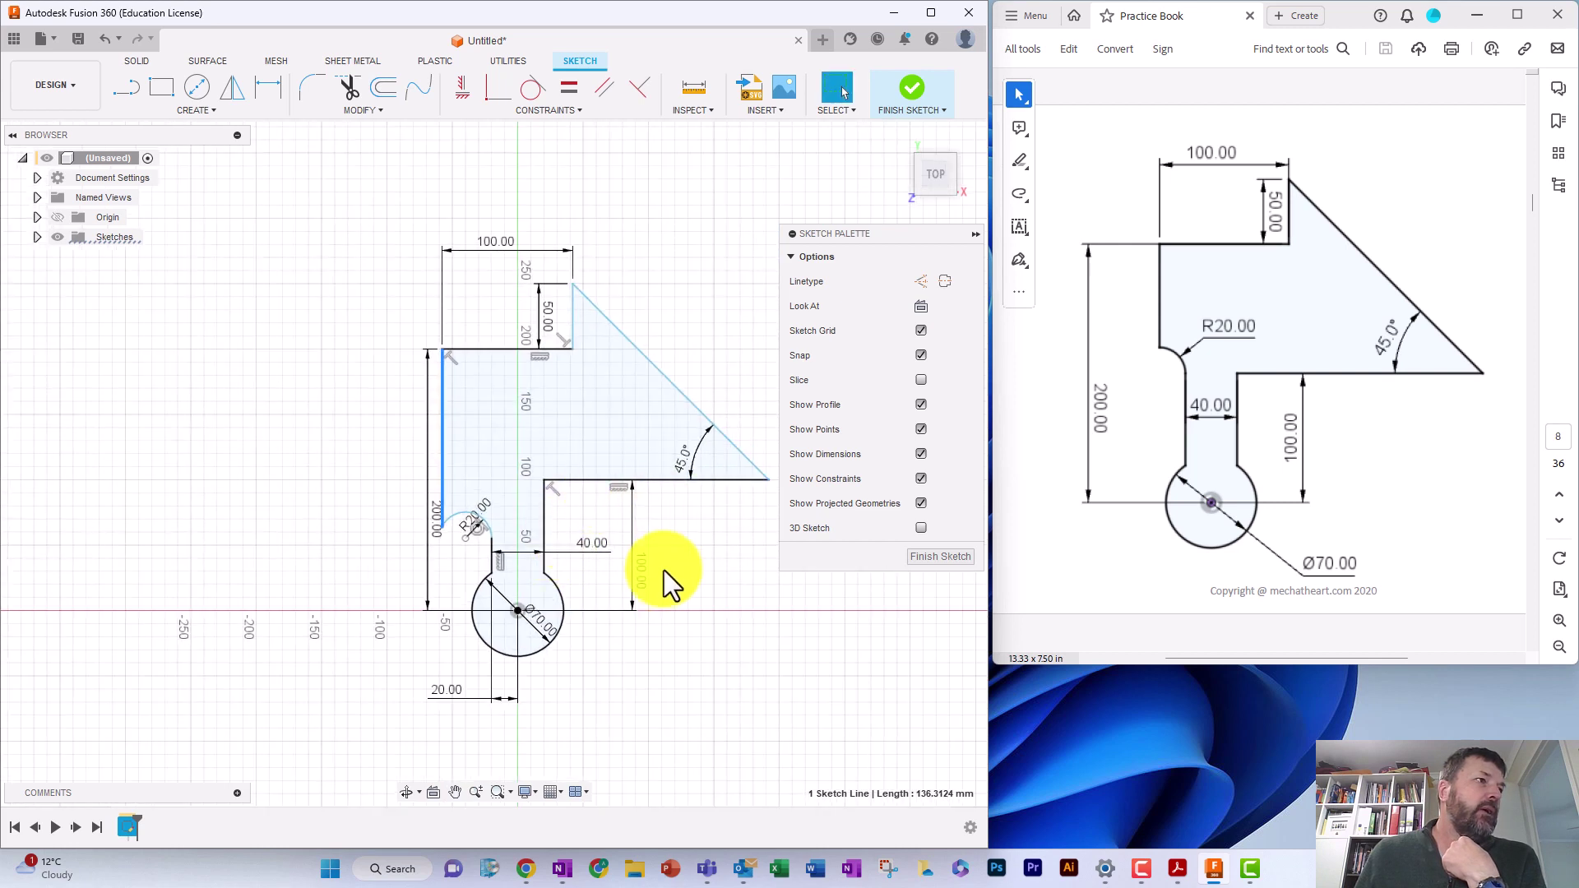
mouse_move(444, 421)
left_mouse_down()
mouse_move(498, 426)
mouse_move(442, 412)
mouse_move(469, 407)
left_mouse_up()
scroll(450, 538, "up", 3)
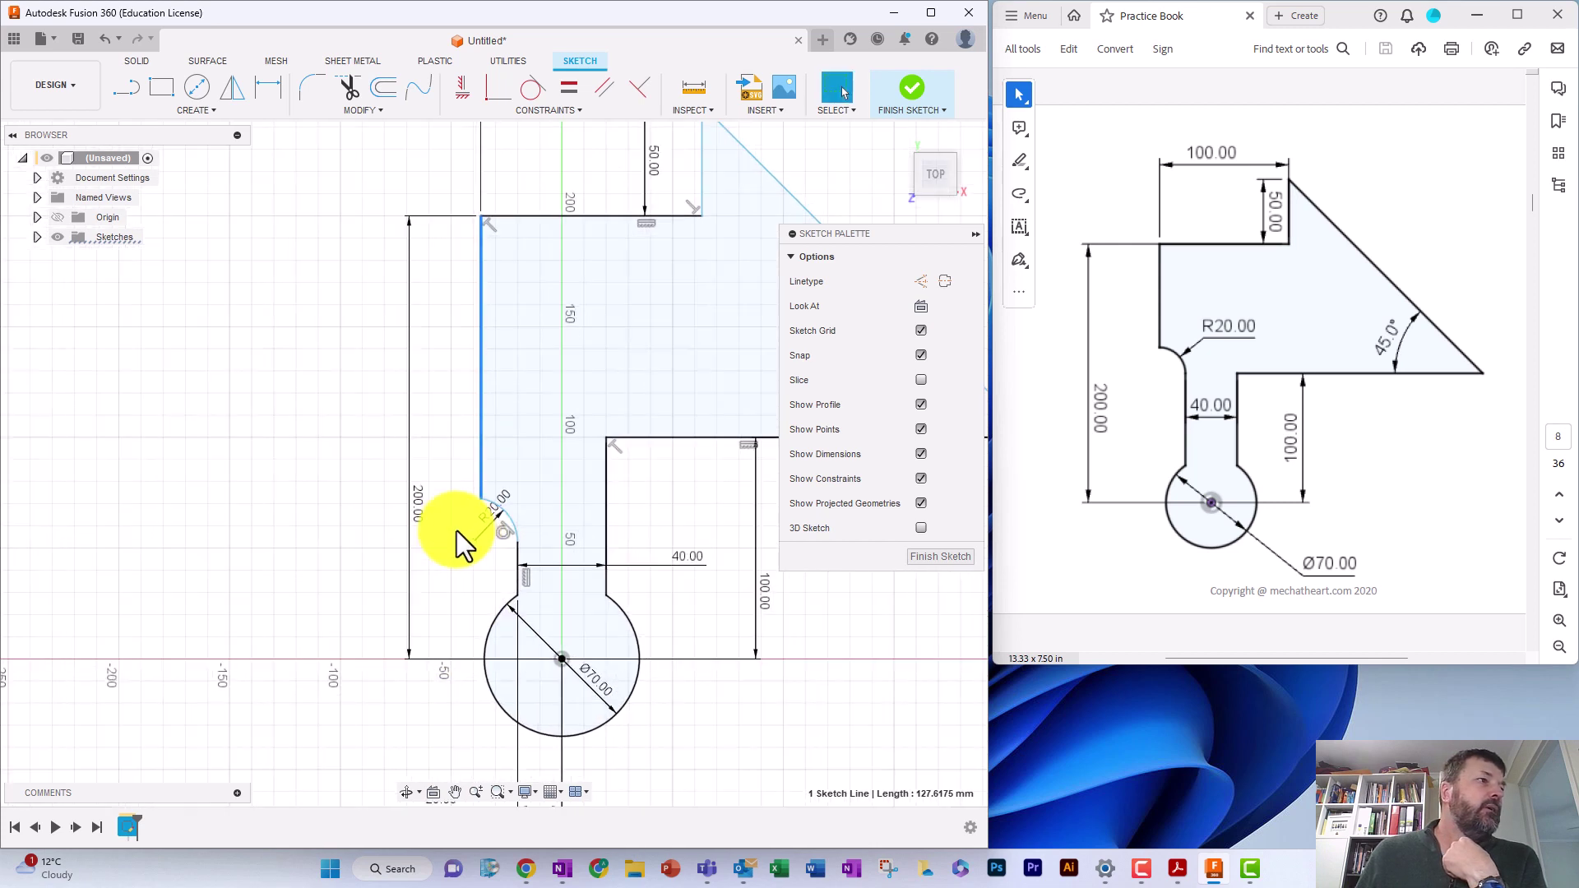
Try a Tangent constraint between the long left vertical edge and the R20 arc, and undo it
scroll(458, 518, "up", 4)
left_click_drag(416, 504, 377, 374)
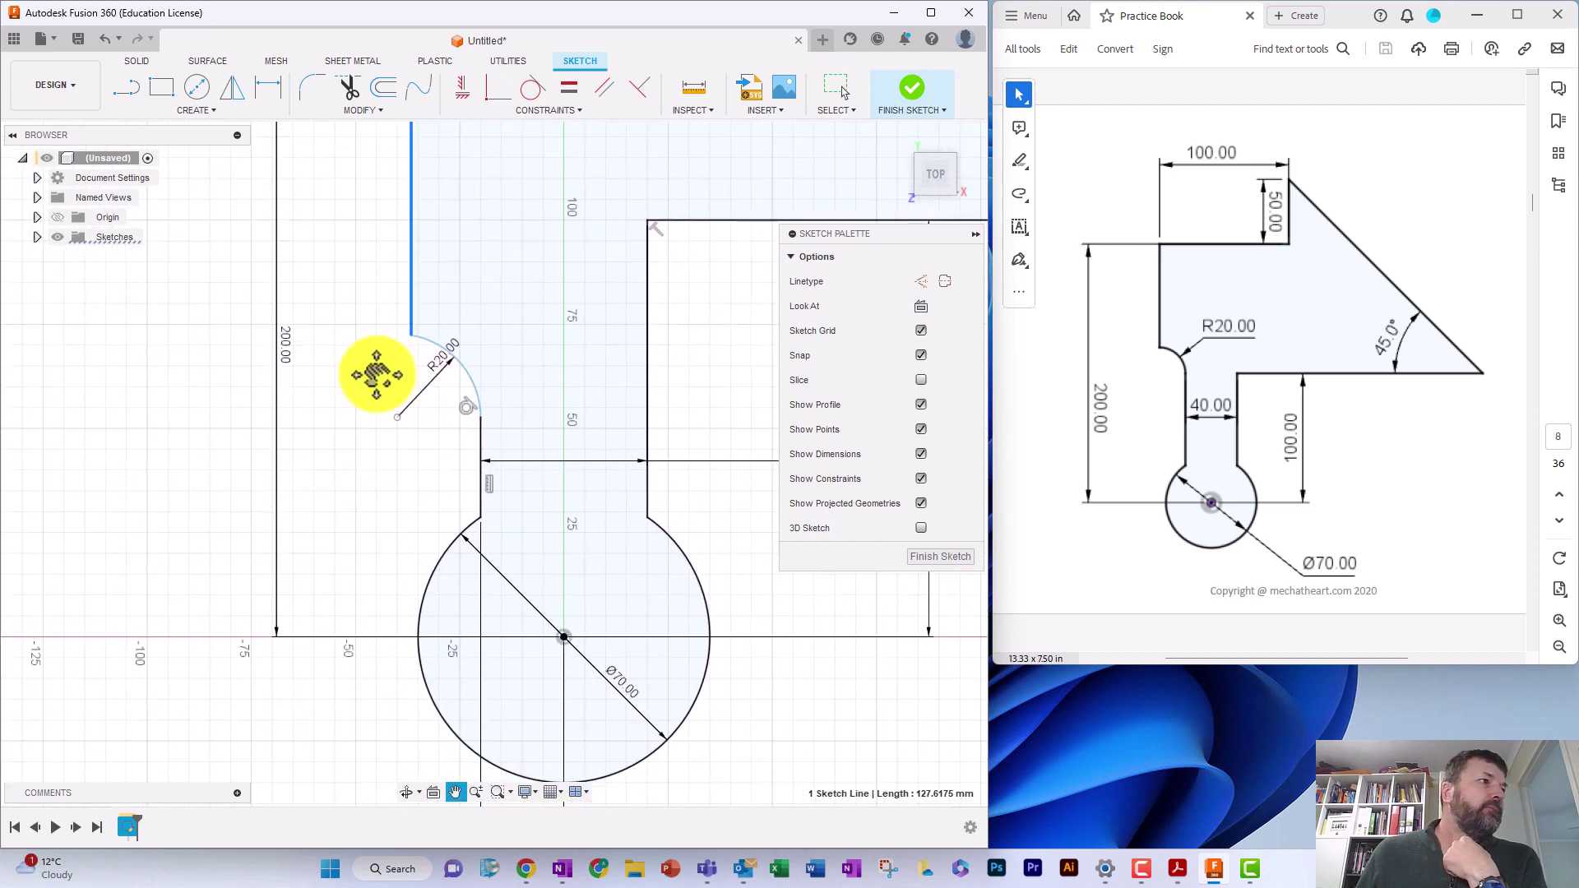
key("Escape")
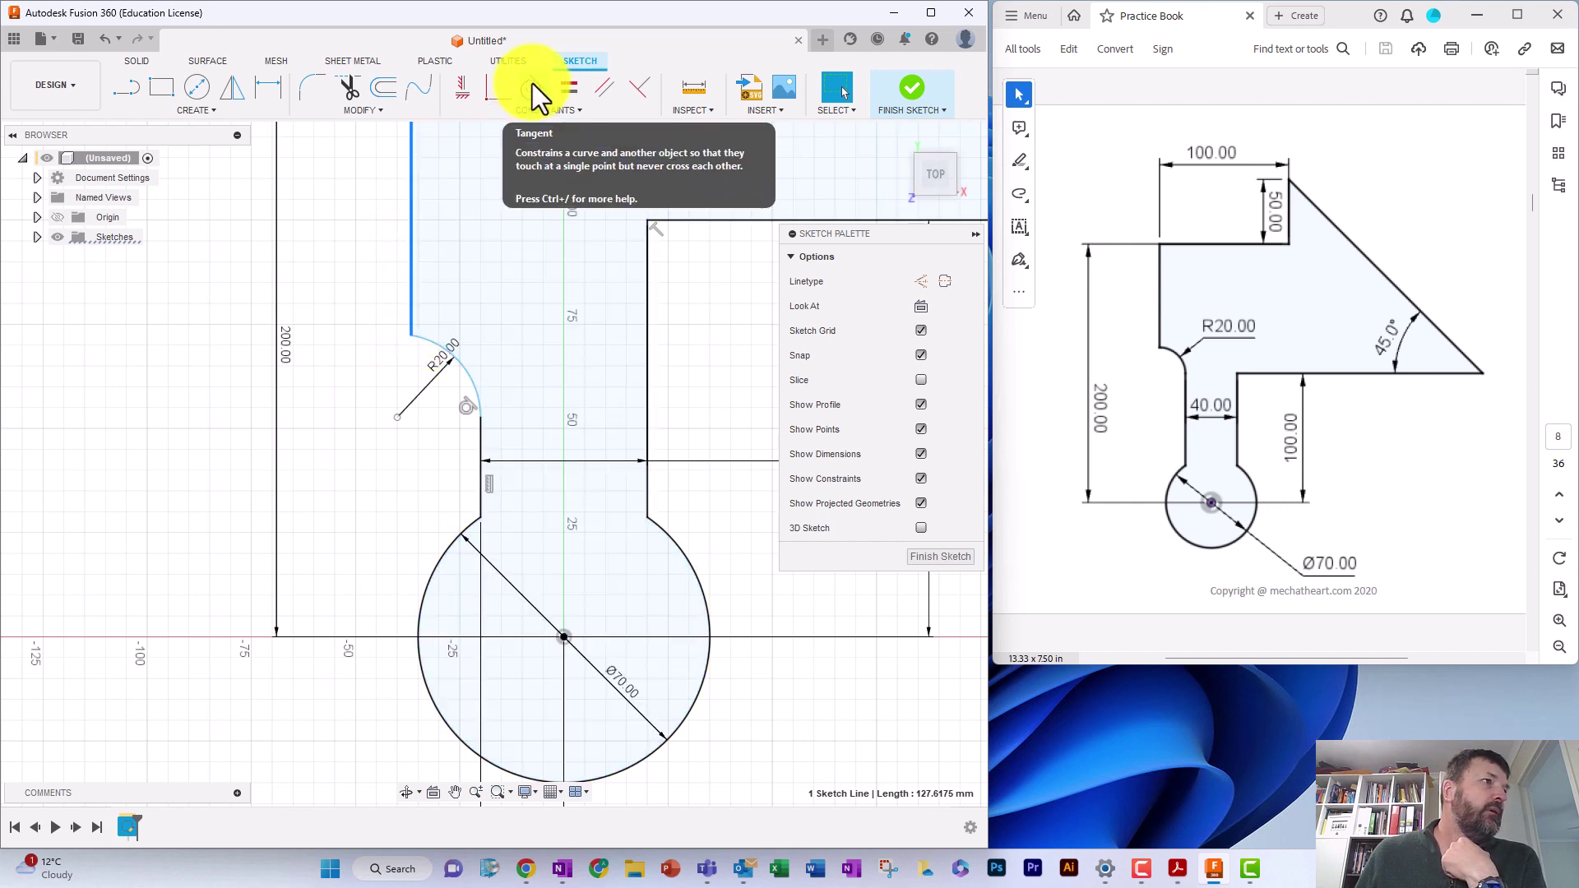
left_click(532, 82)
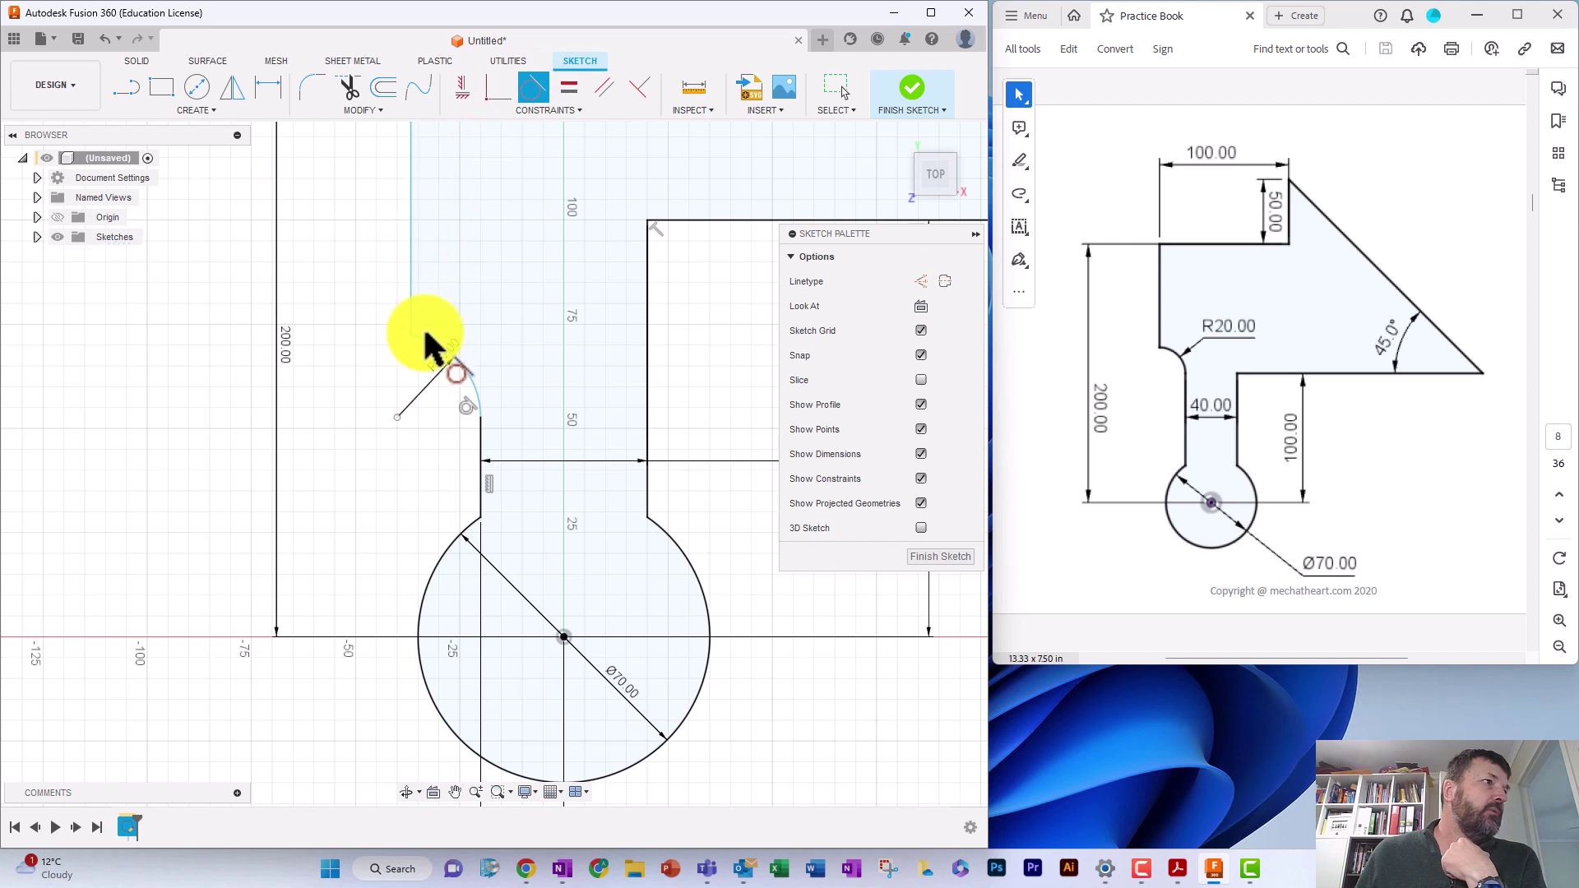
left_click(411, 295)
left_click(415, 314)
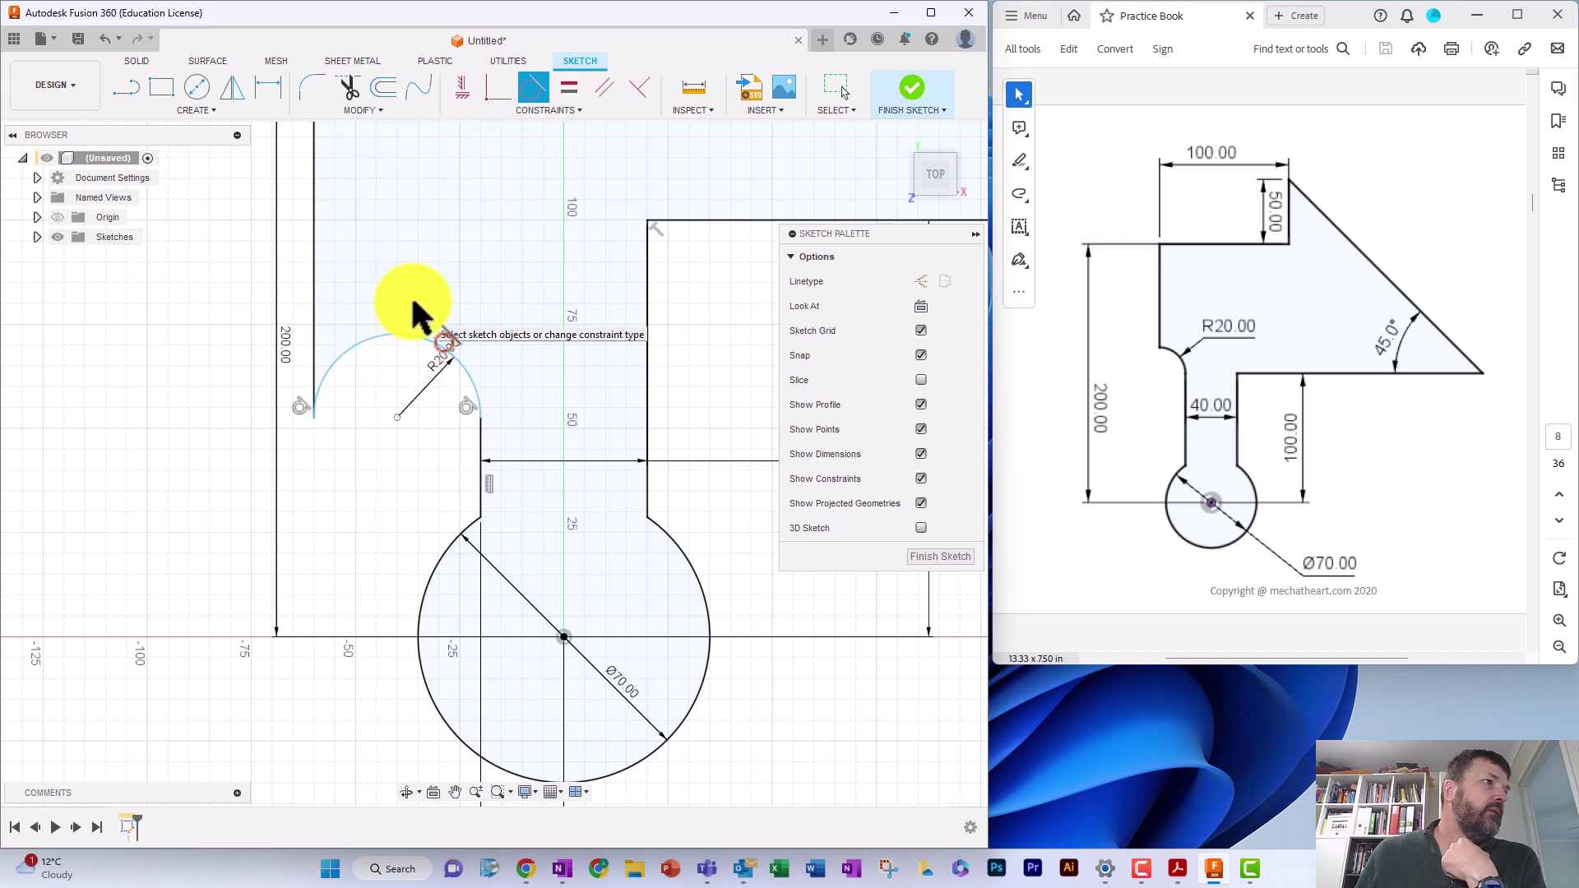
left_click(100, 41)
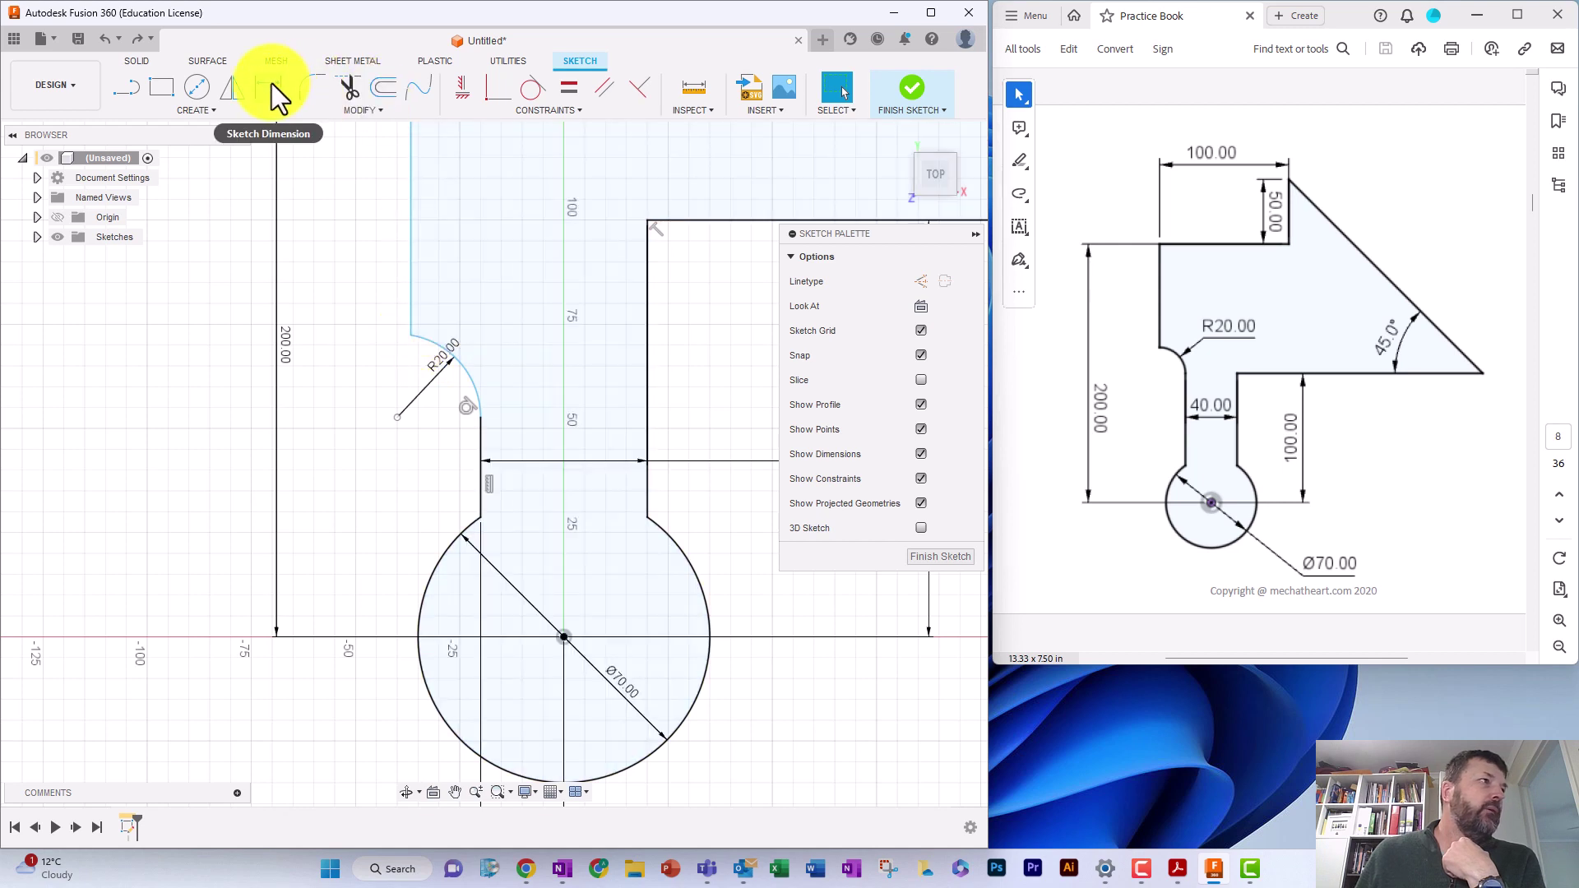
left_click(269, 85)
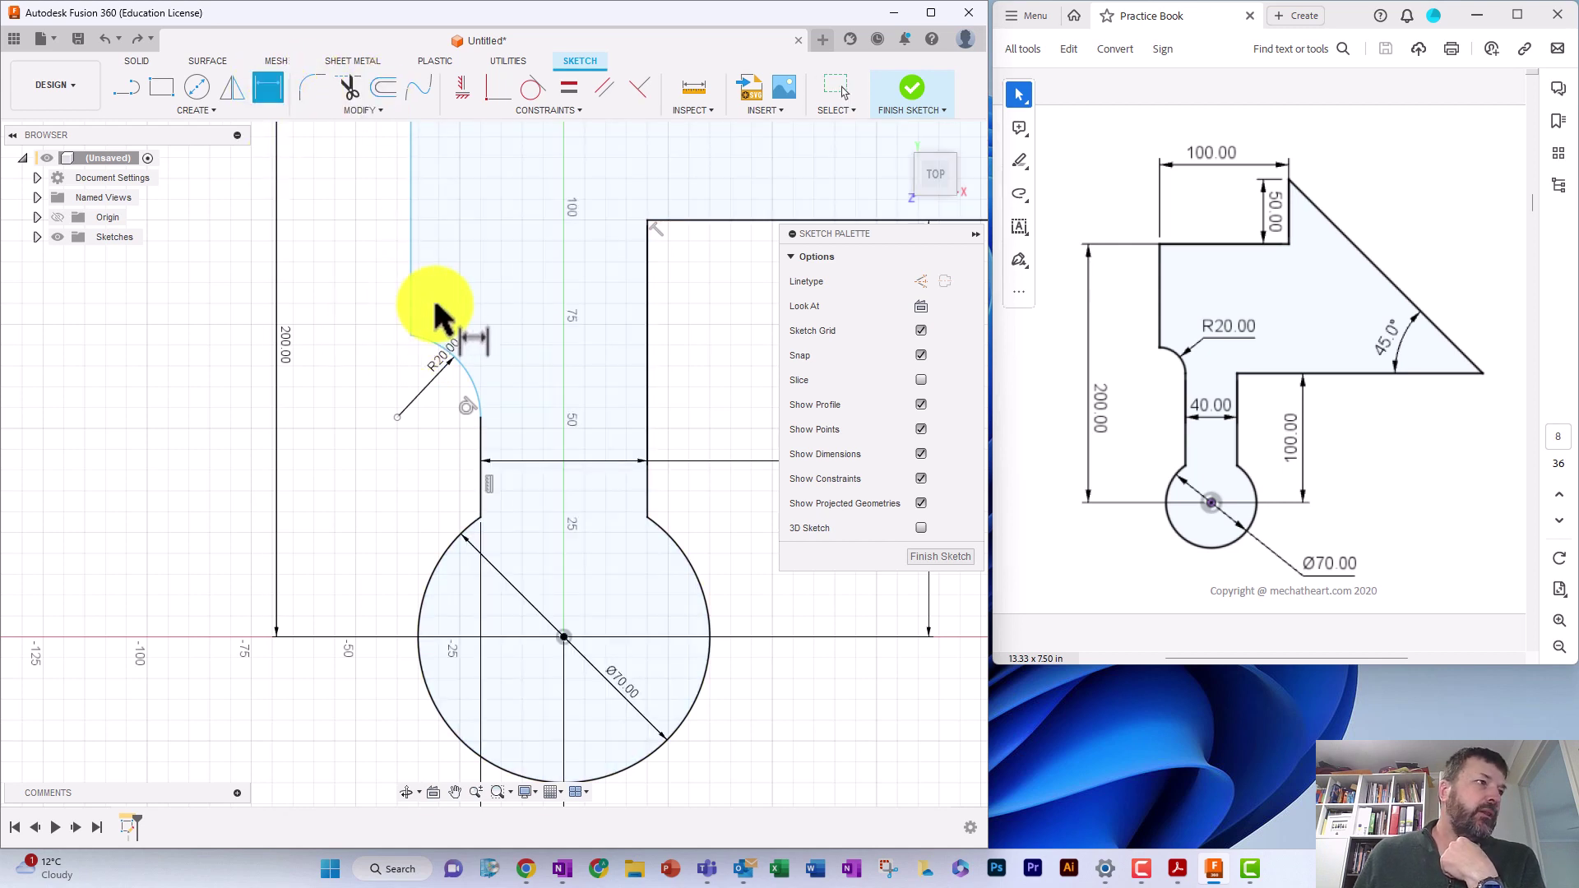
left_click(413, 264)
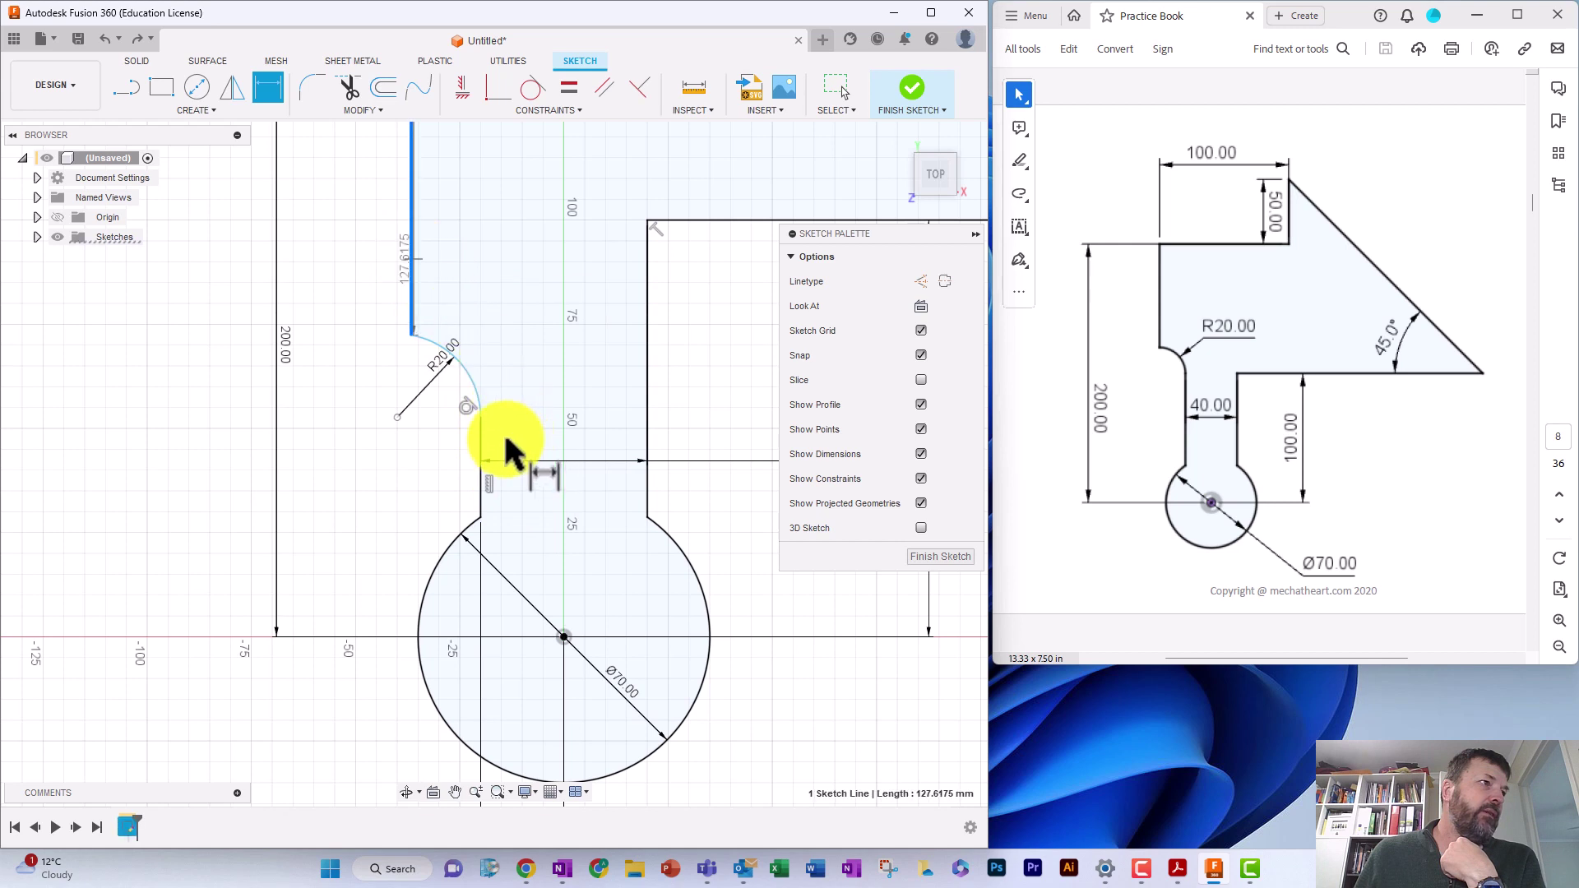
left_click(481, 450)
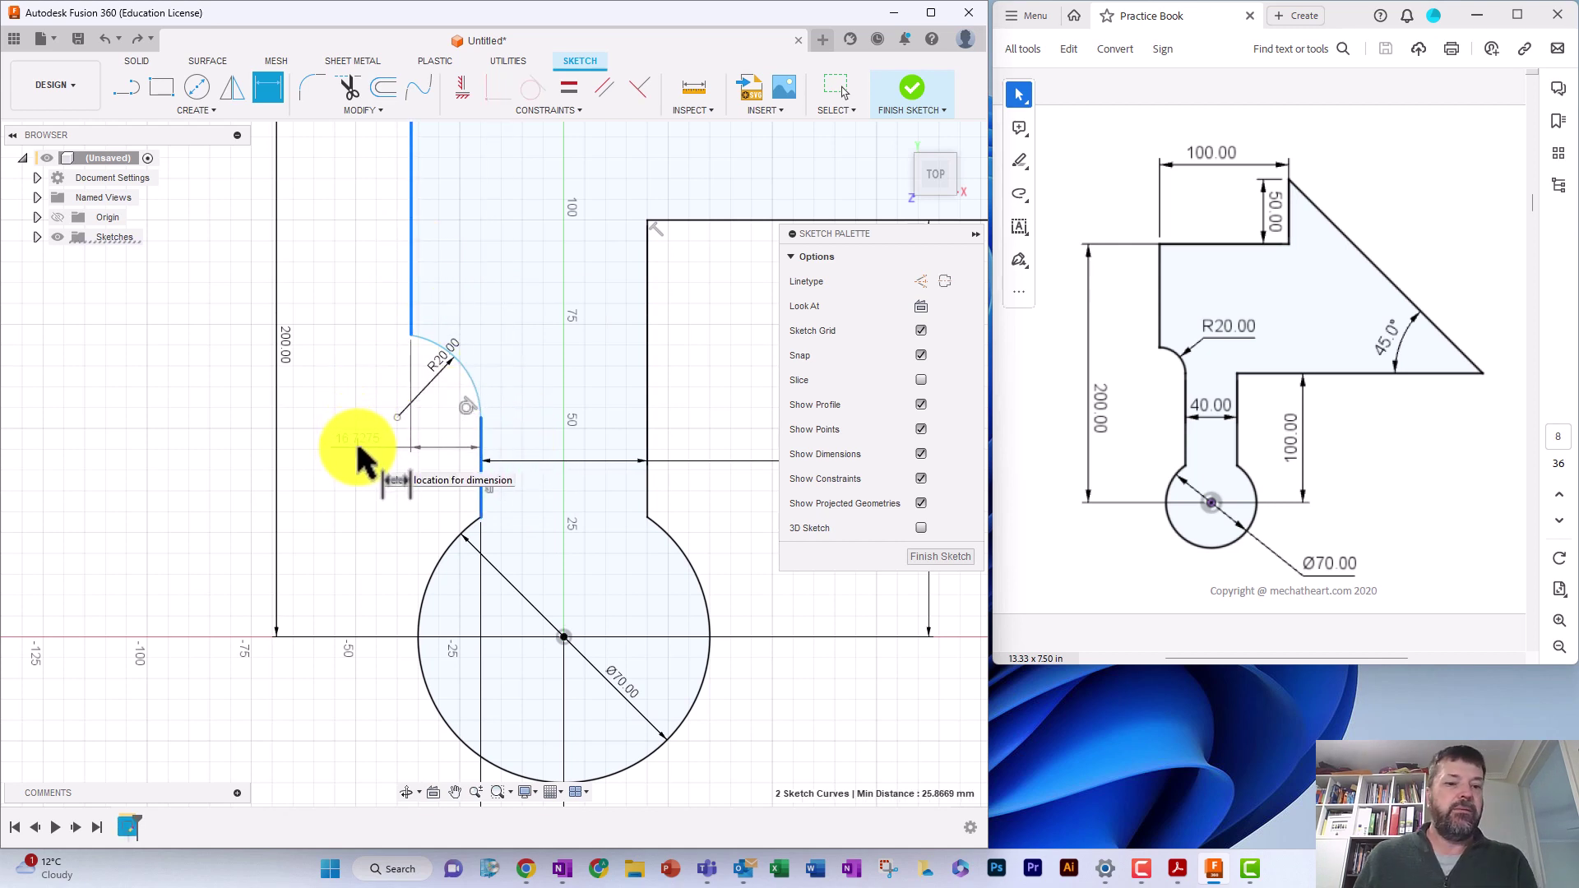
key("Escape")
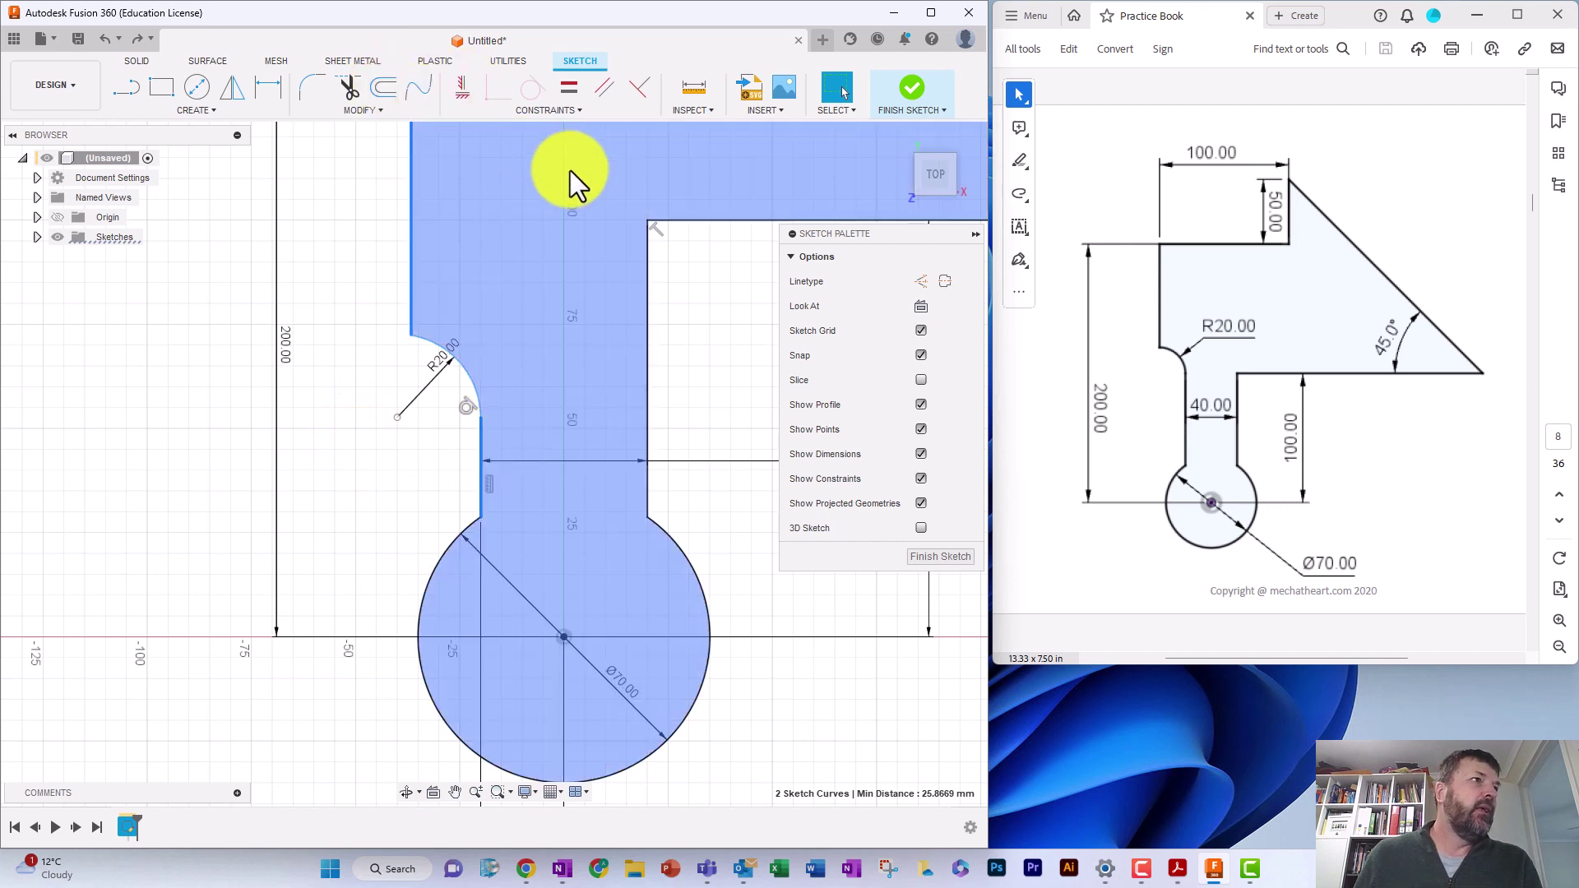
Try to align the long left vertical edge with the R20 arc's centre point using the Horizontal/Vertical constraint
left_click(462, 87)
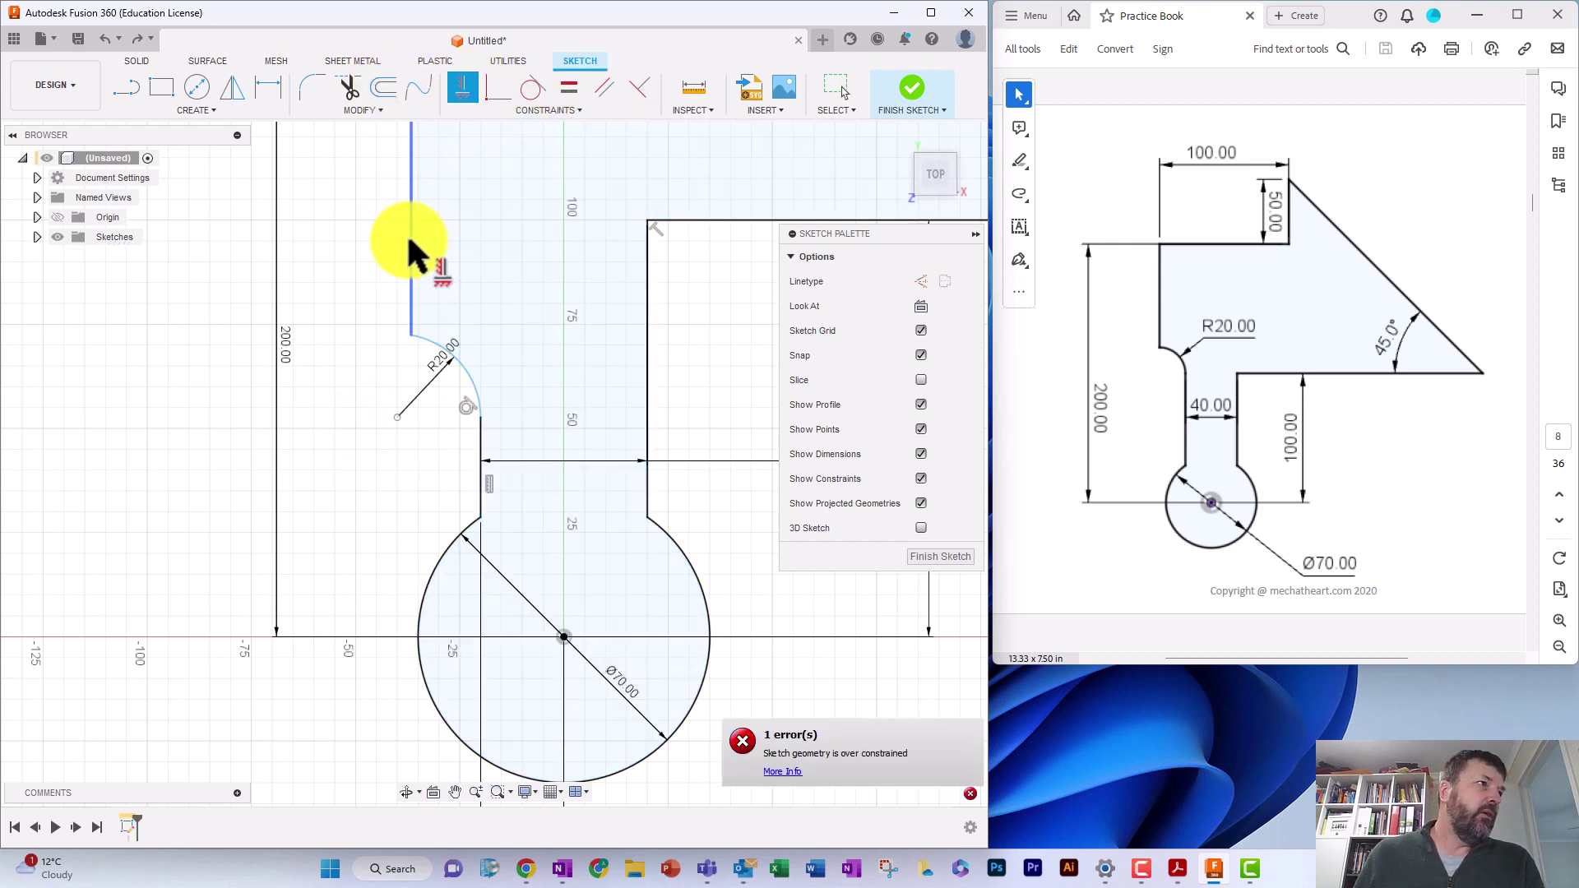
left_click(395, 416)
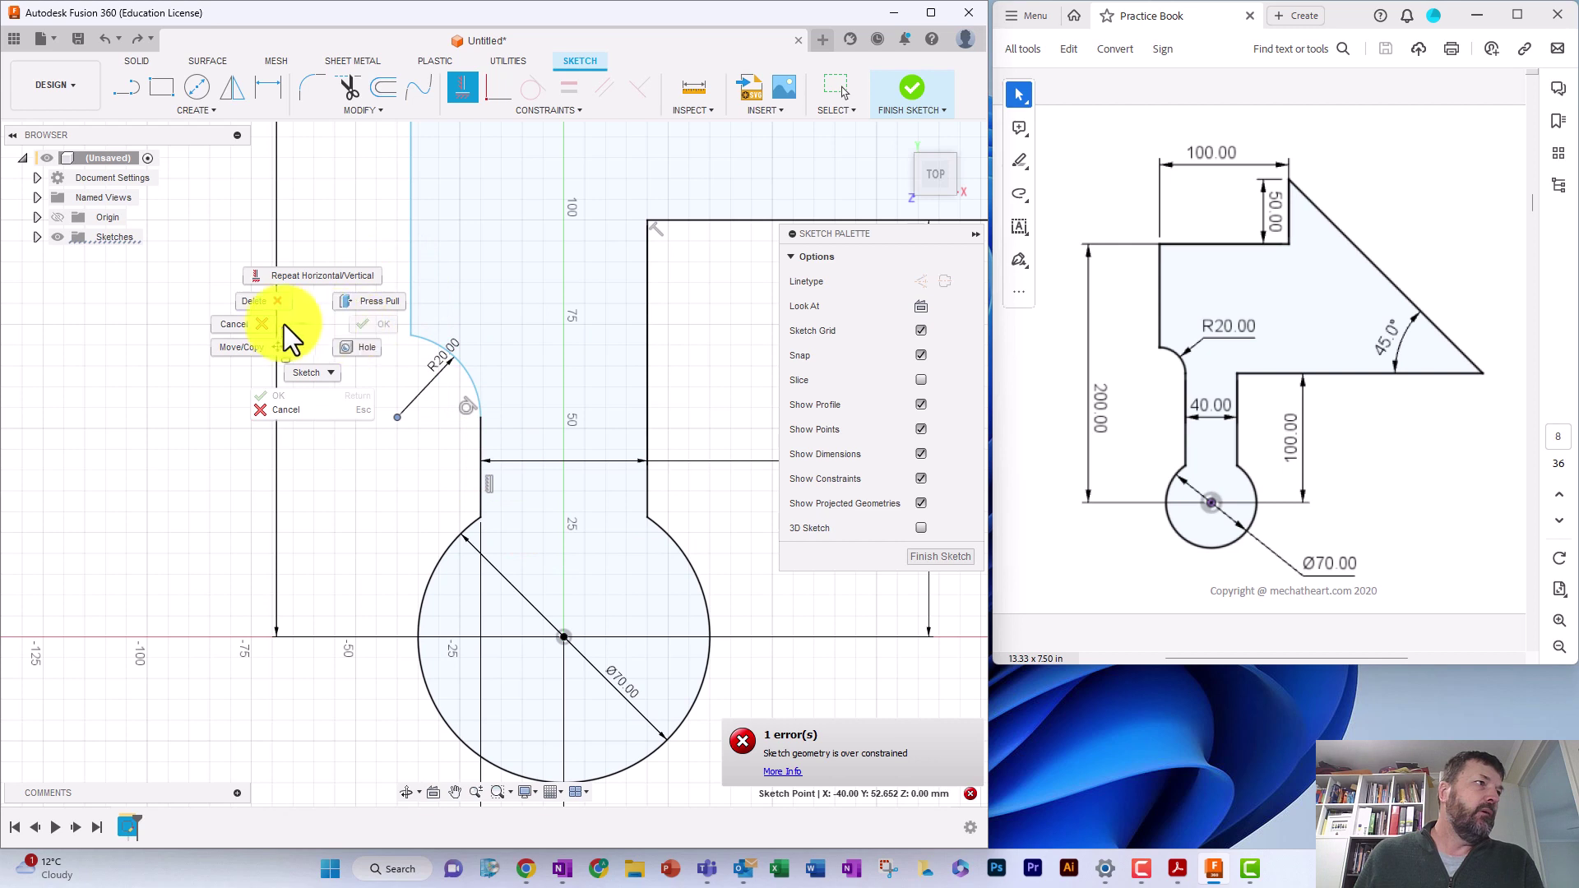
left_click(260, 323)
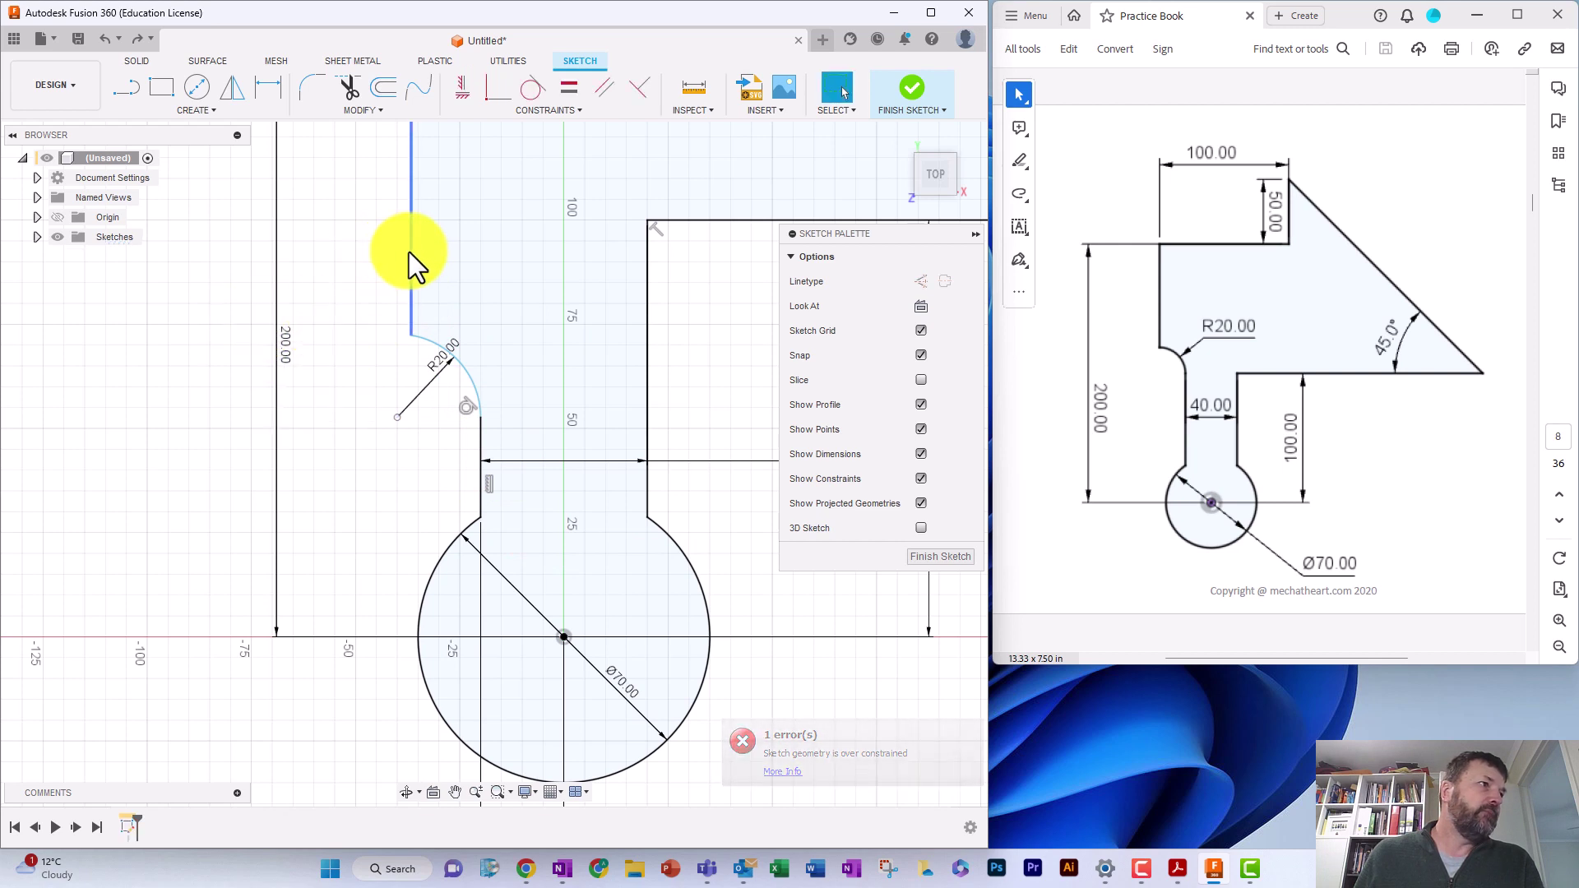
left_click_drag(408, 252, 382, 250)
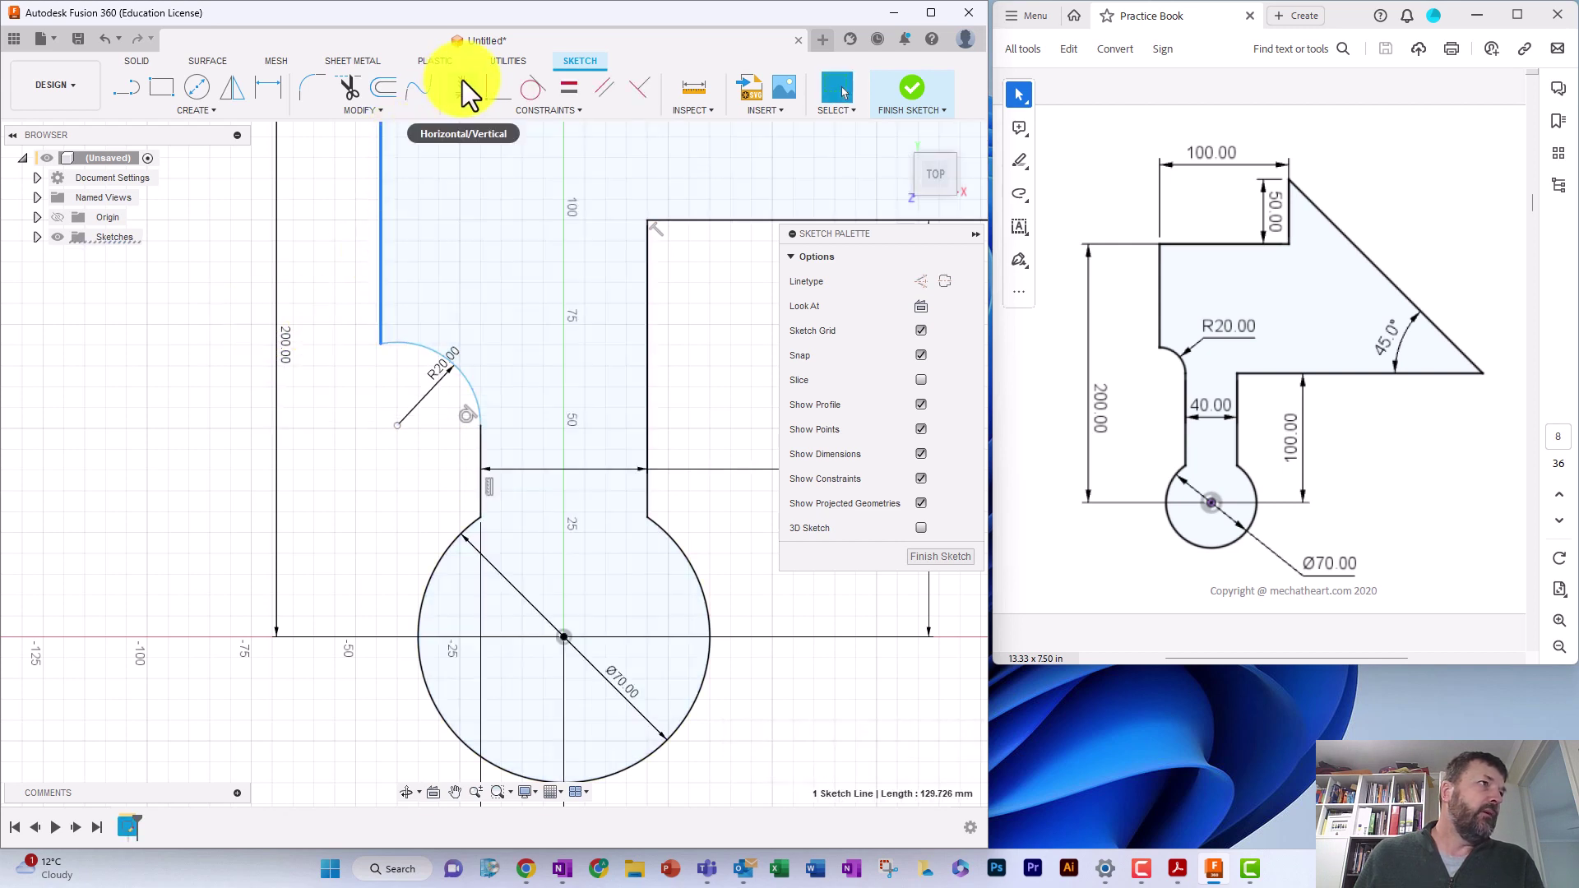
left_click(463, 80)
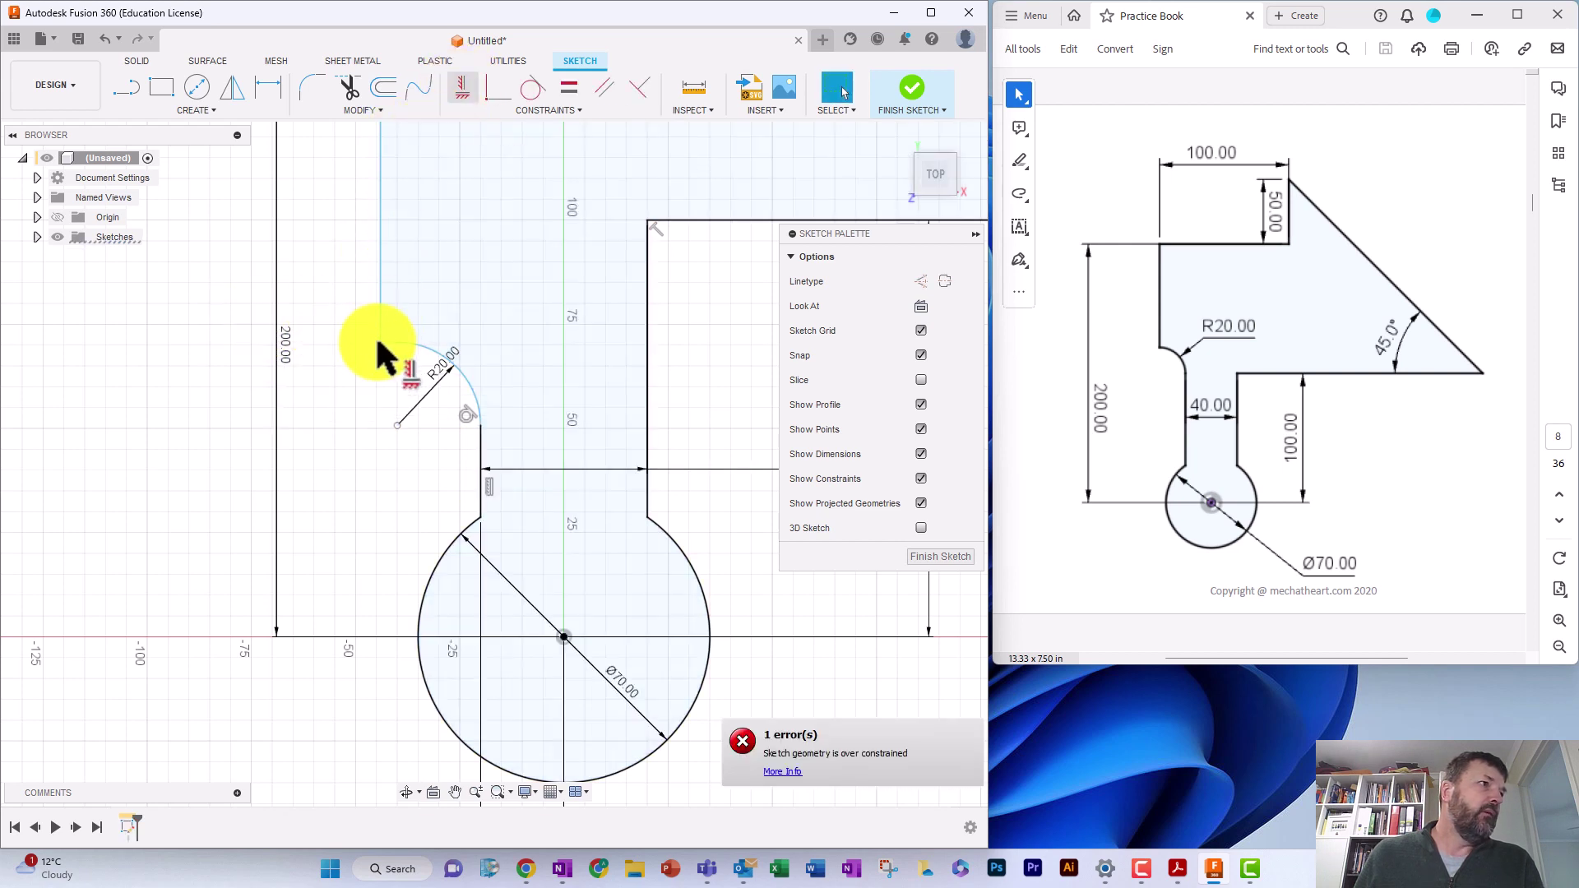
left_click(379, 291)
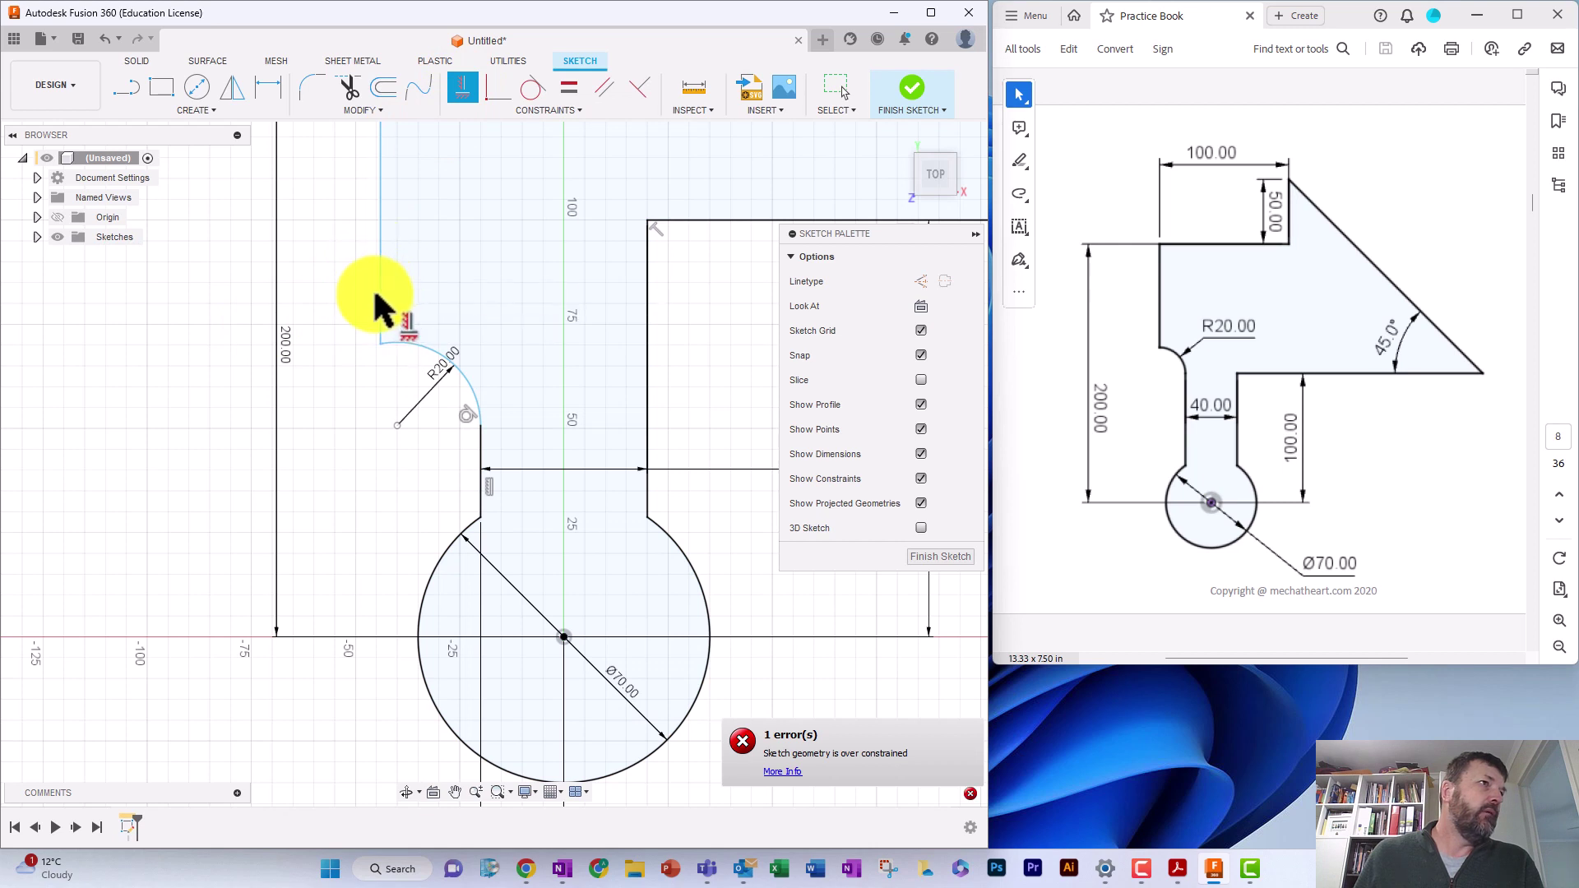
left_click(536, 113)
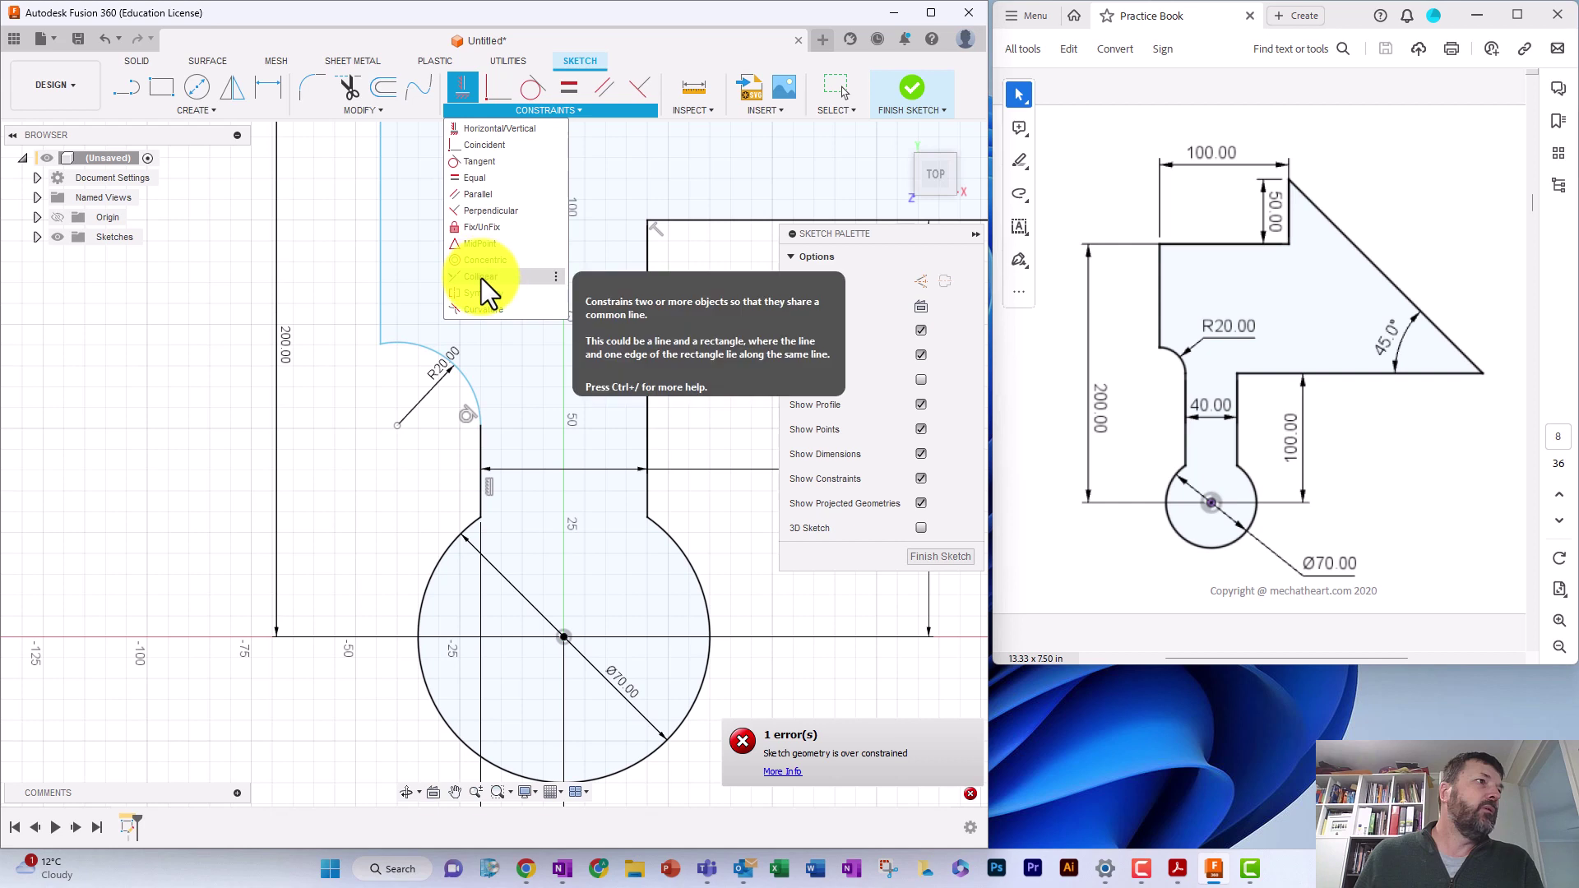
left_click(396, 425)
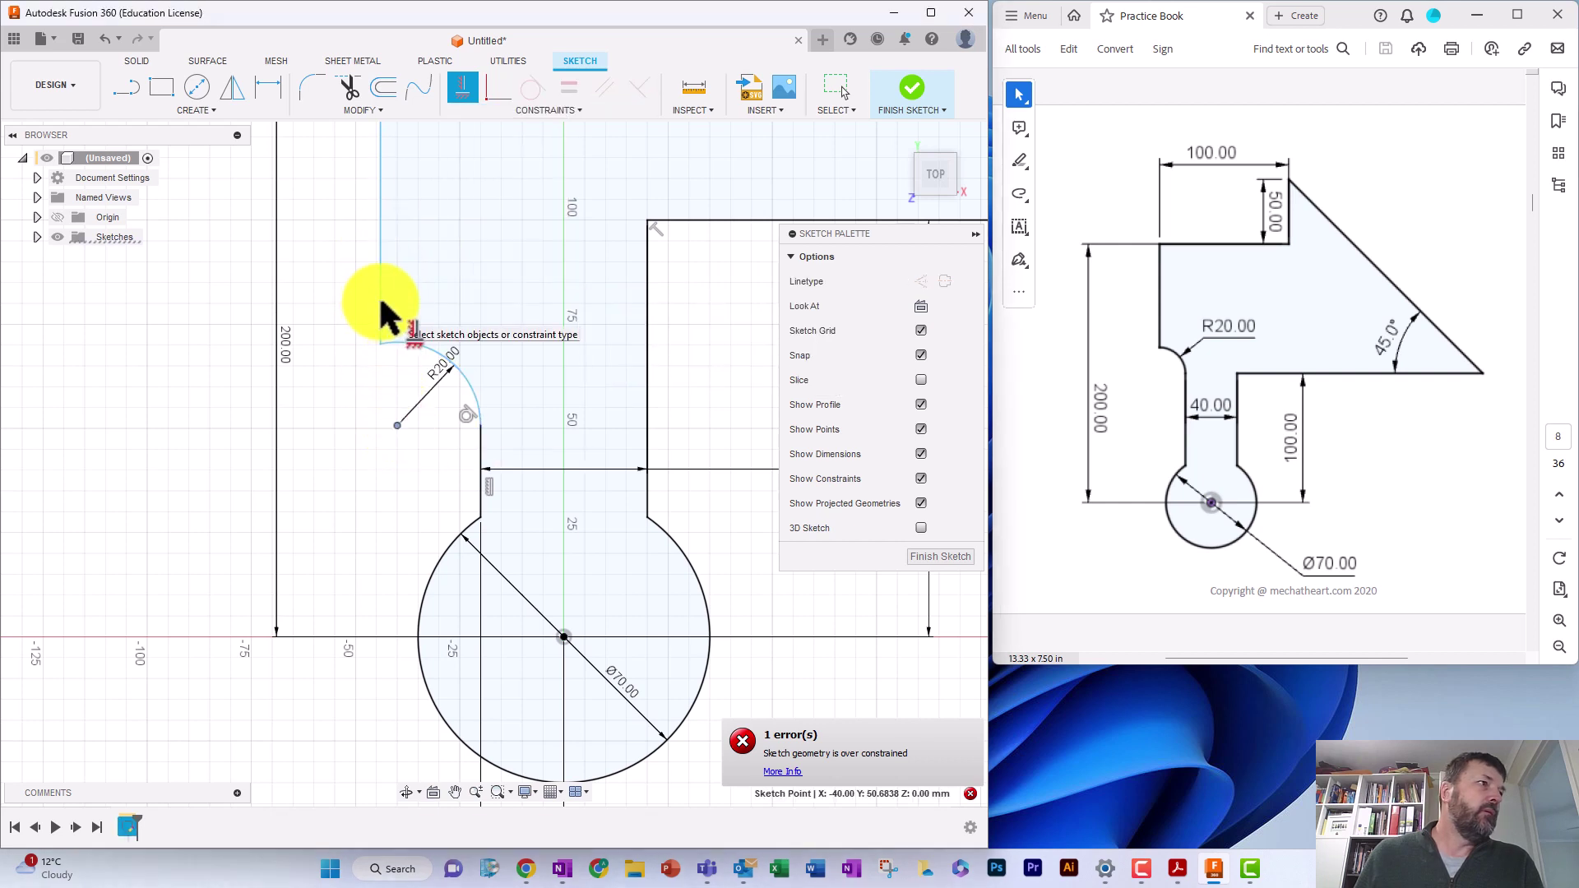
Constrain the R20 arc's centre point to be coincident with the long left vertical edge
left_click(495, 87)
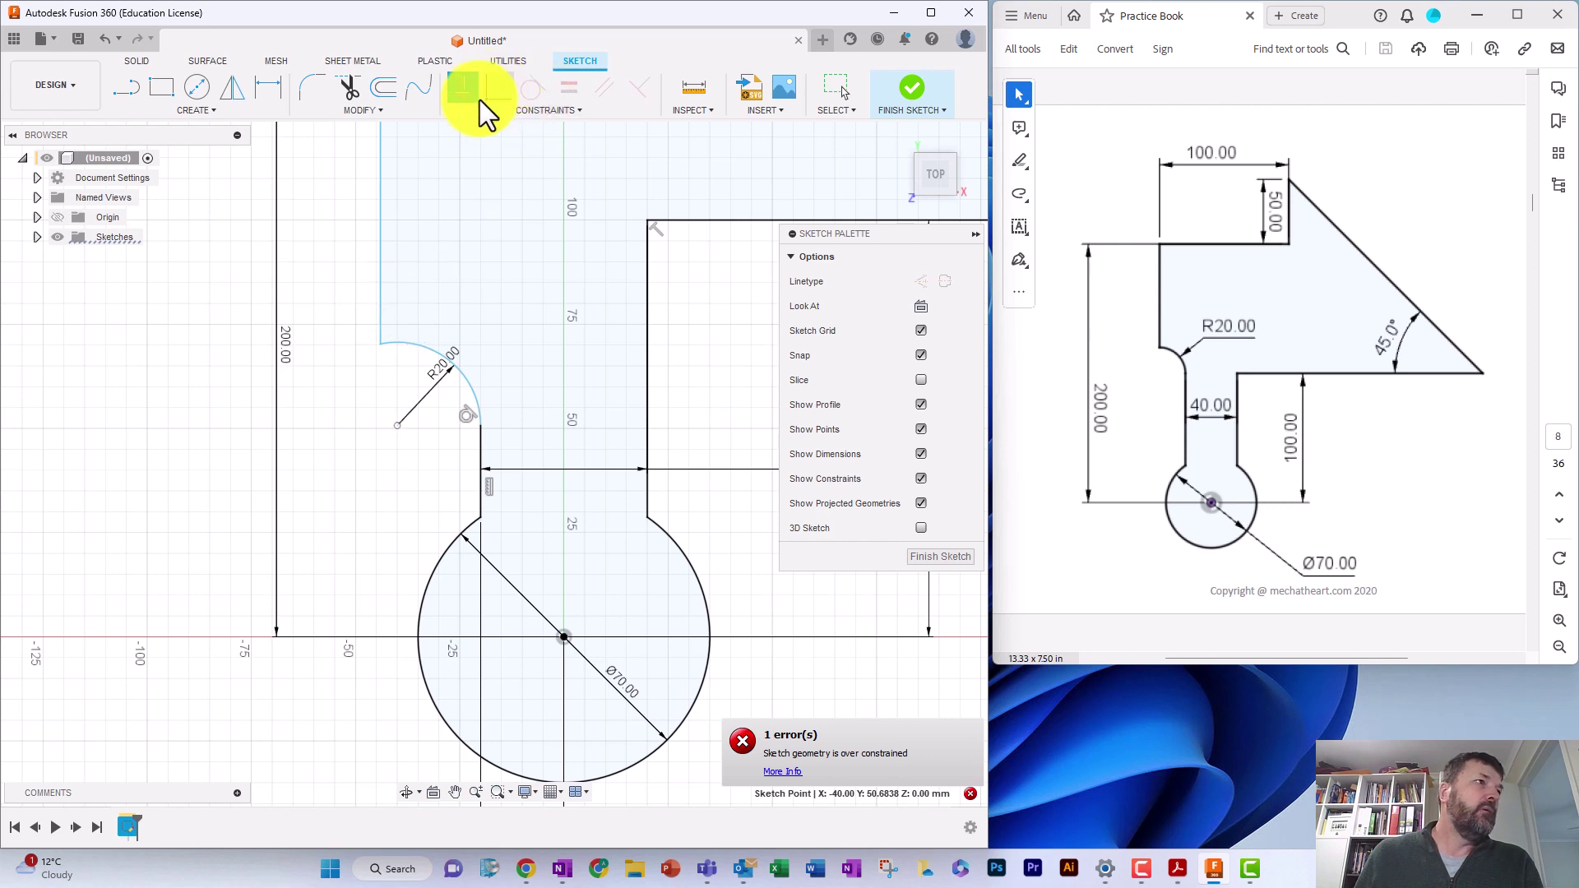
left_click(379, 254)
left_click(397, 424)
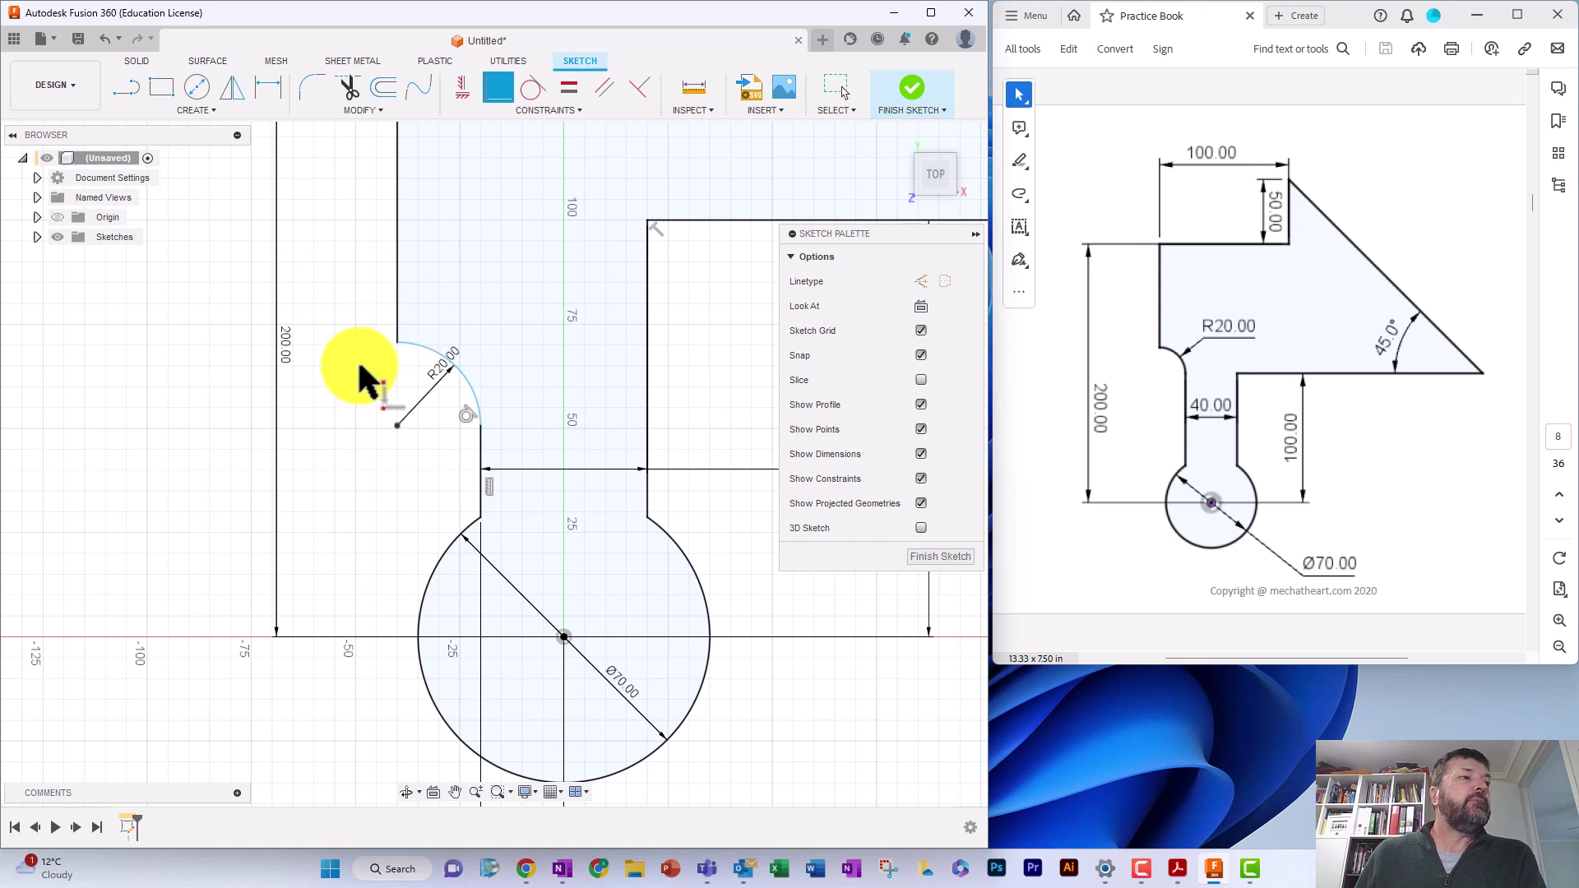
scroll(363, 363, "down", 4)
mouse_move(659, 387)
left_mouse_down()
mouse_move(624, 540)
mouse_move(601, 499)
left_mouse_up()
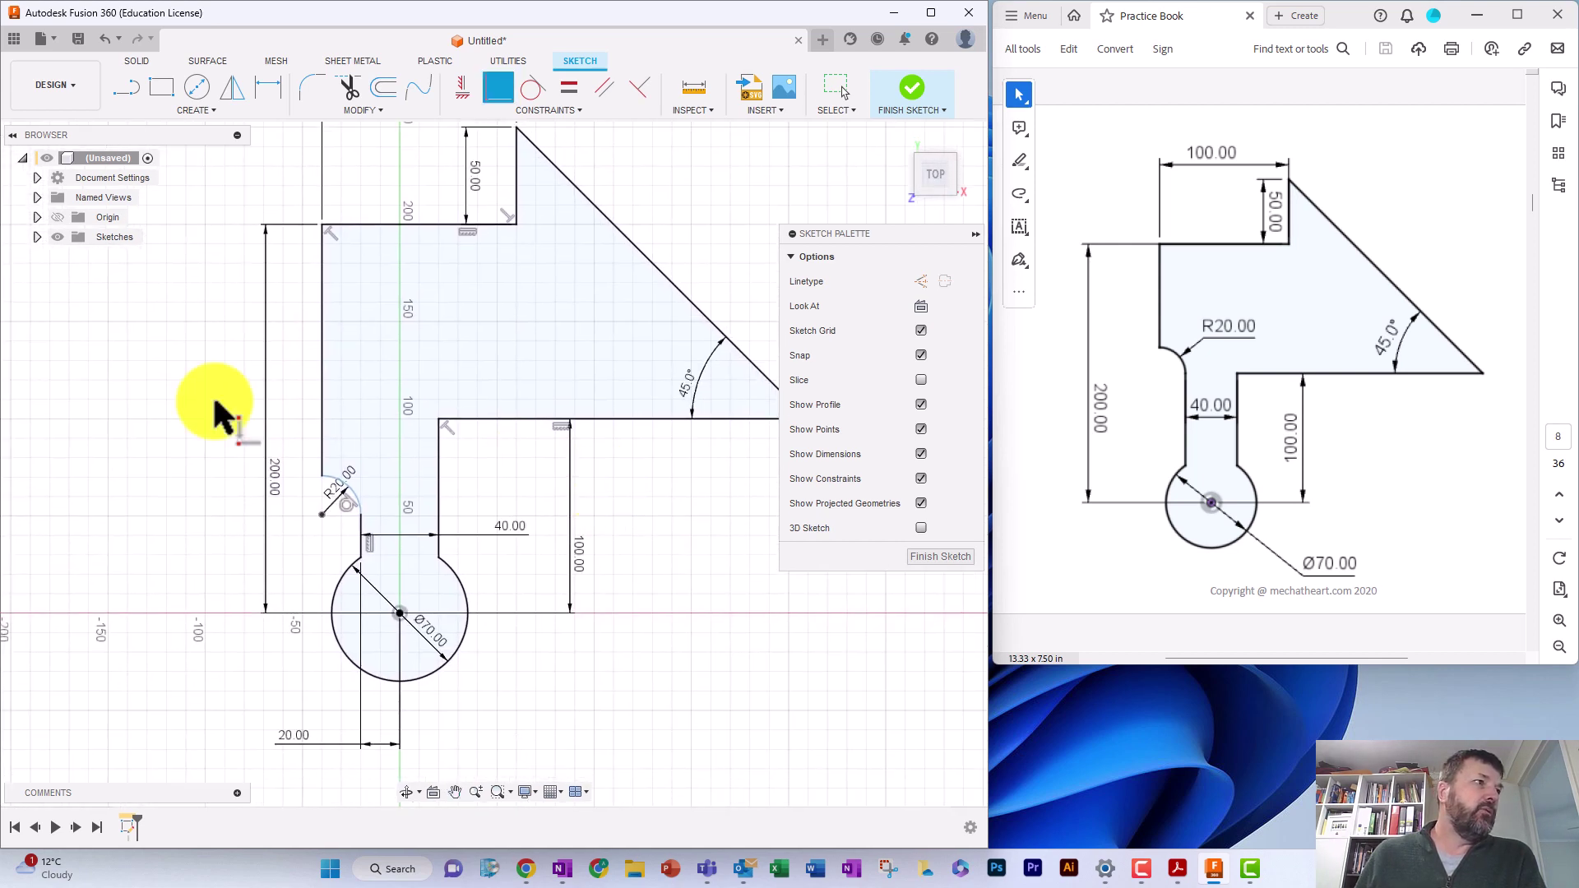
right_click(243, 284)
left_click(324, 327)
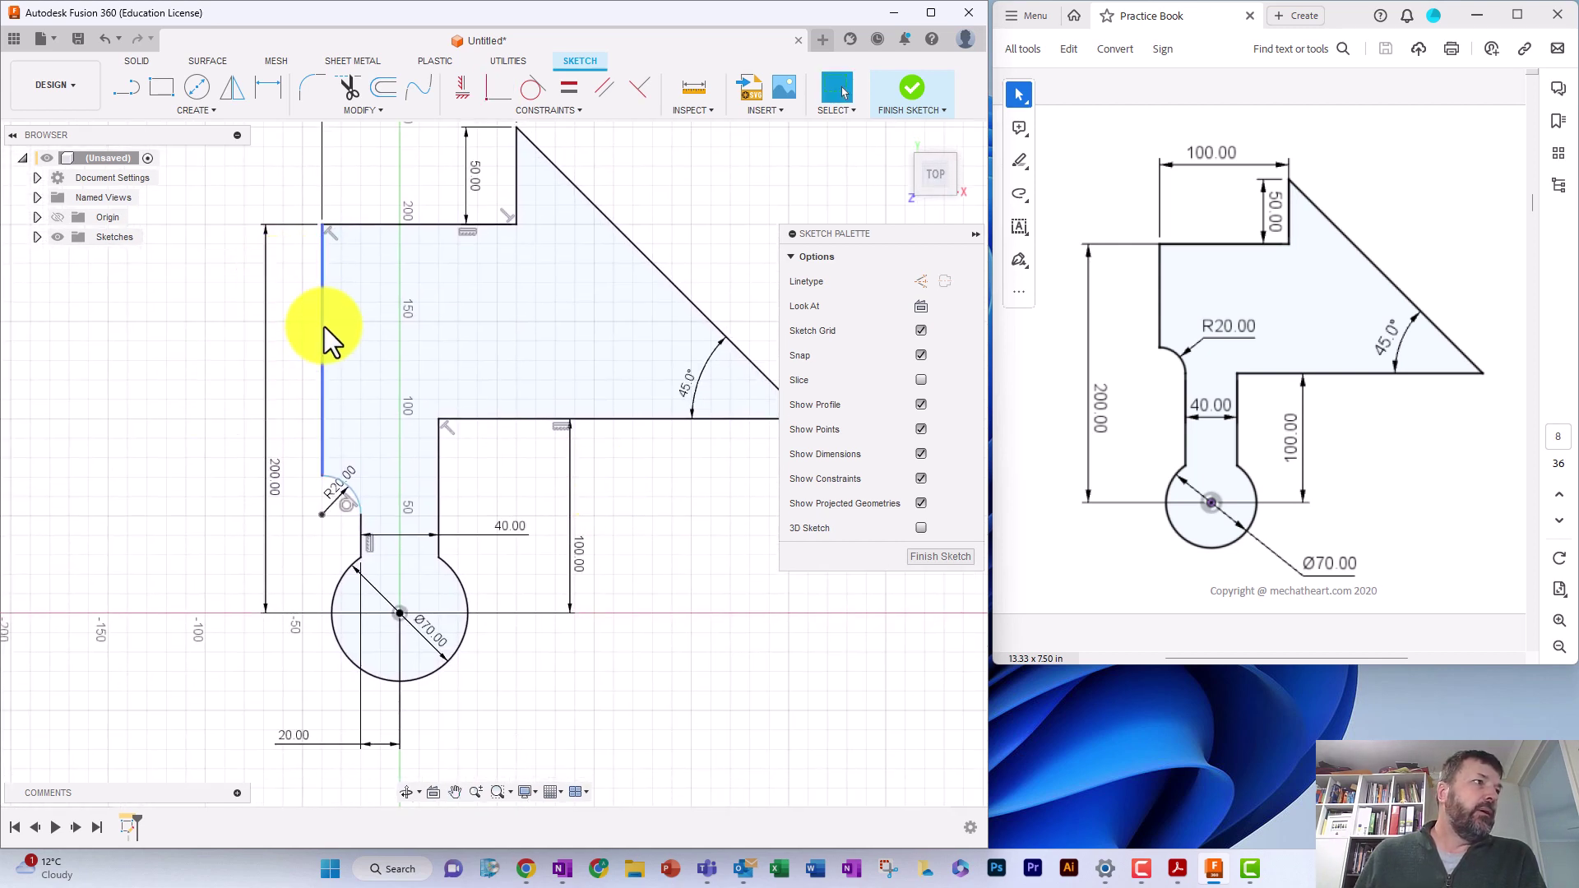
Move the R20 arc down along the neck's left edge to test how freely it can still shift
left_click(490, 225)
left_click(497, 420)
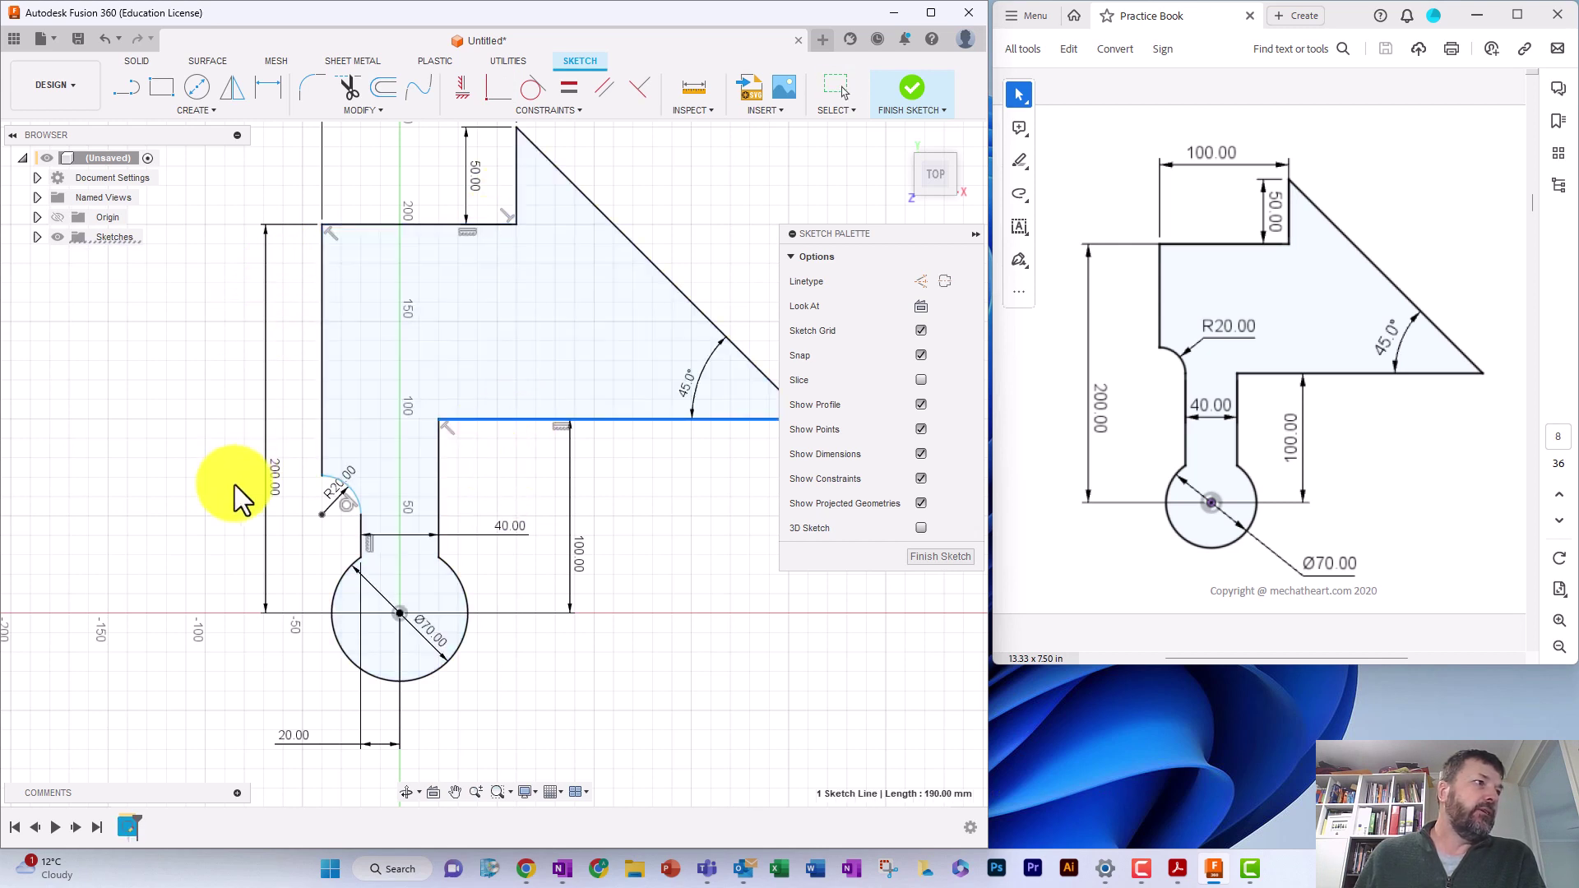
scroll(353, 536, "up", 6)
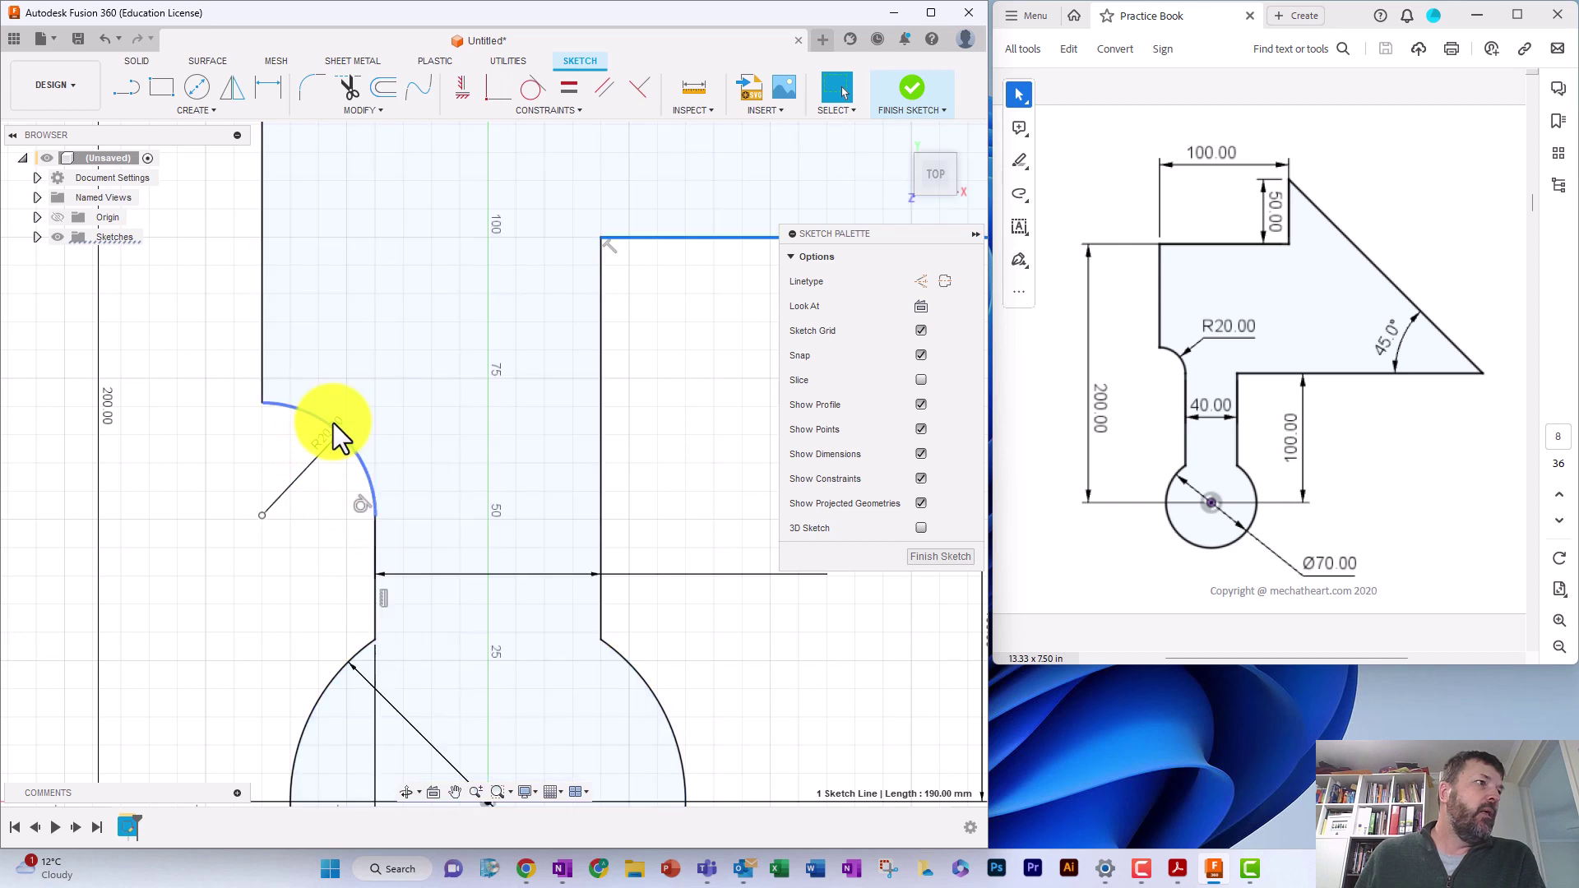
mouse_move(333, 422)
left_mouse_down()
mouse_move(284, 457)
mouse_move(319, 466)
mouse_move(328, 522)
left_mouse_up()
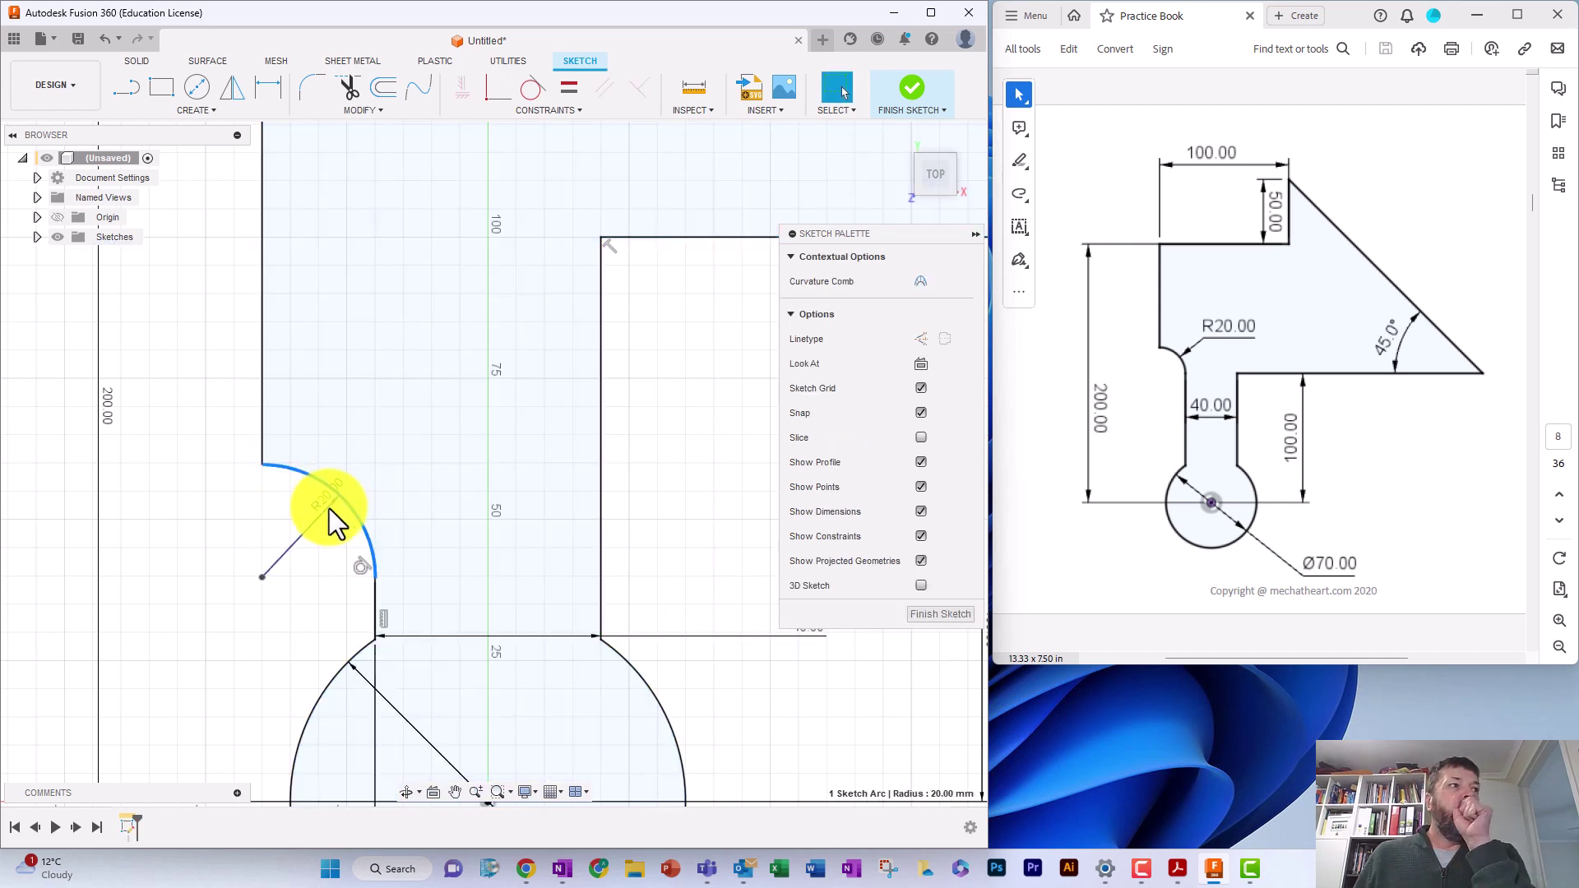
Reposition the R20 dimension label outside the arc, and undo that move
left_click(324, 510)
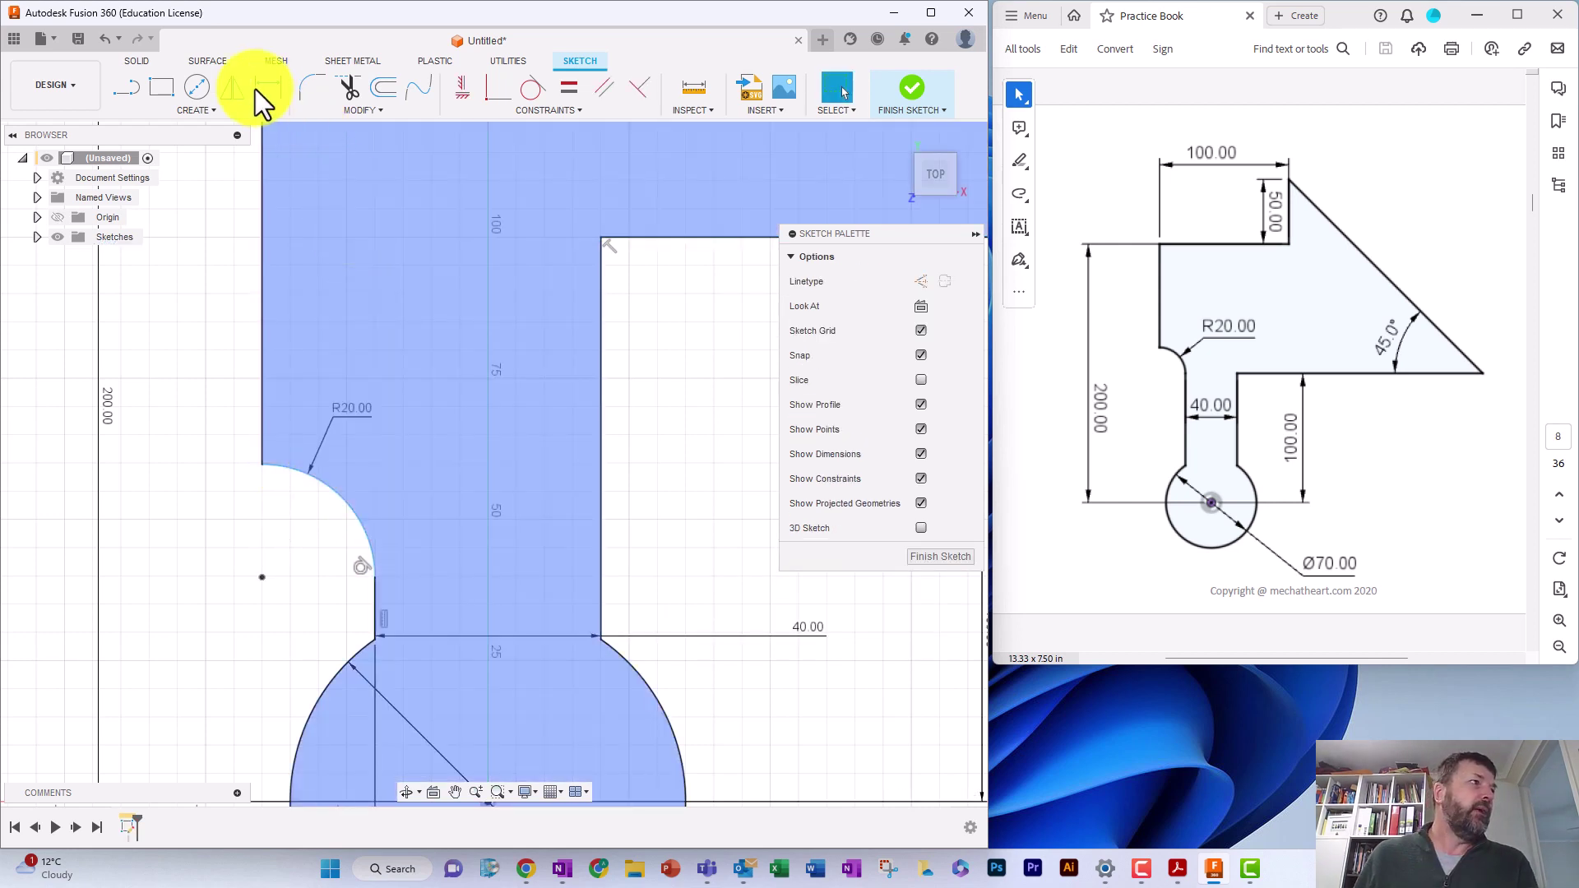
left_click(102, 38)
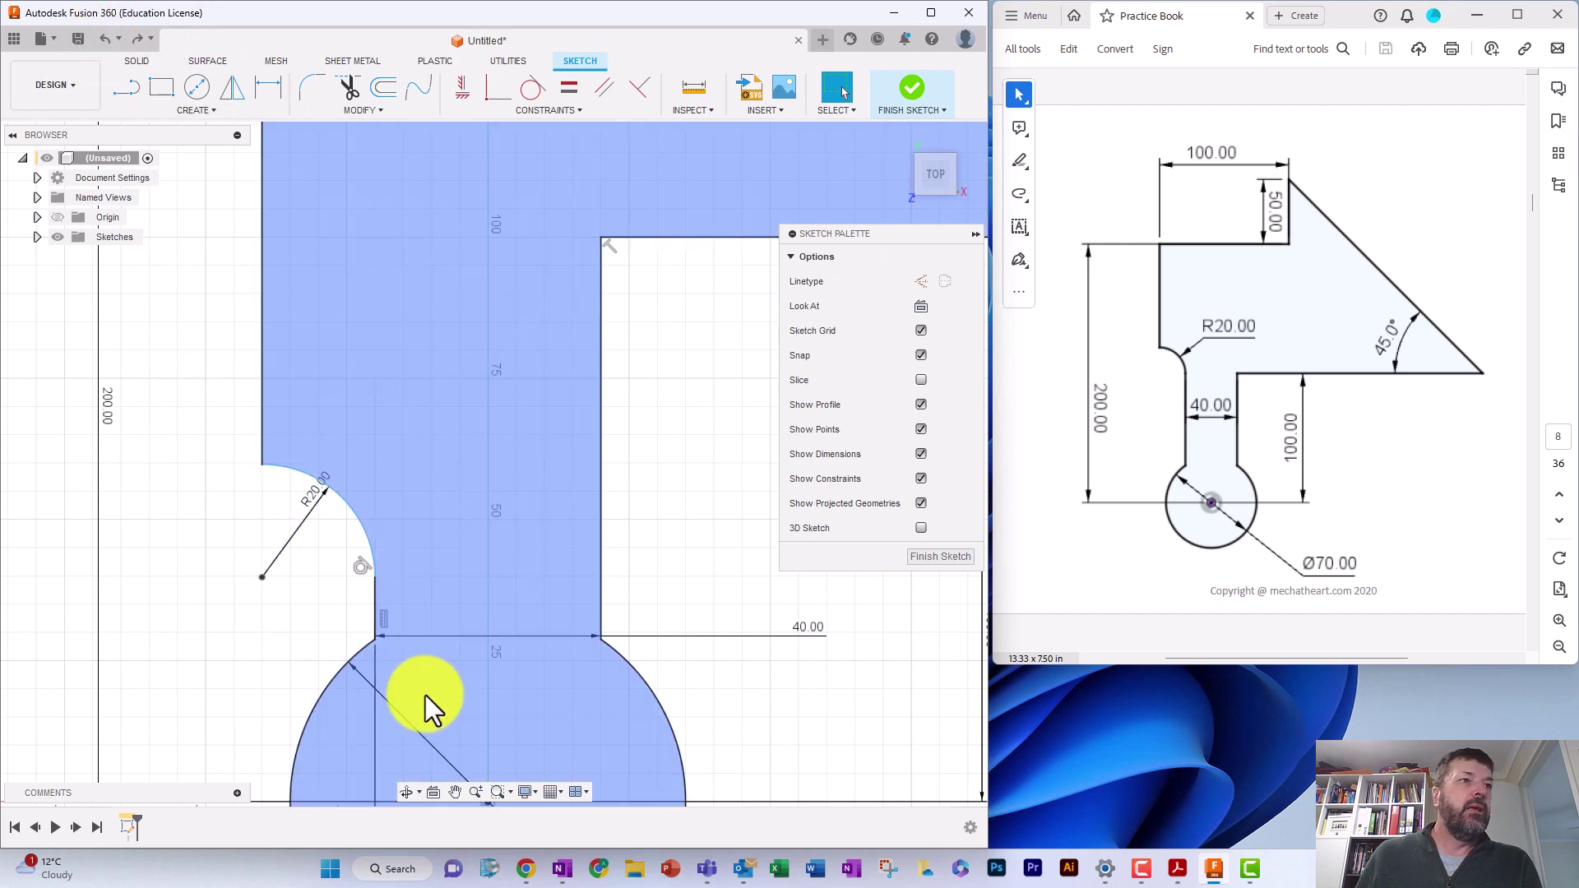
left_click(601, 549)
left_click(688, 430)
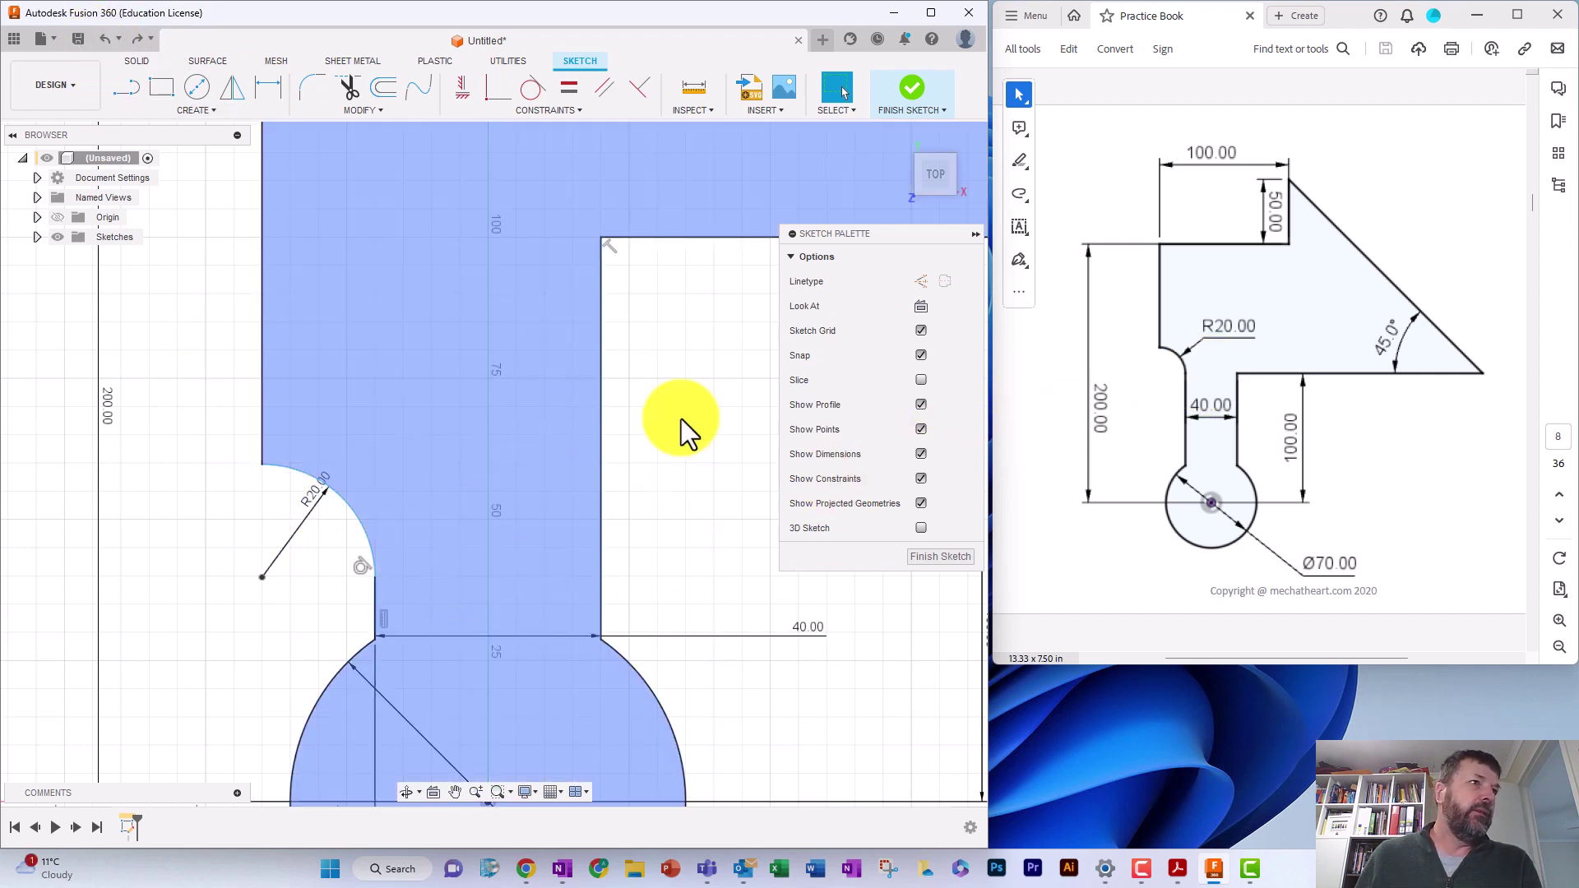
Try a Coincident constraint between the R20 arc's lower end and the inner corner atop the neck's right edge
scroll(764, 457, "down", 3)
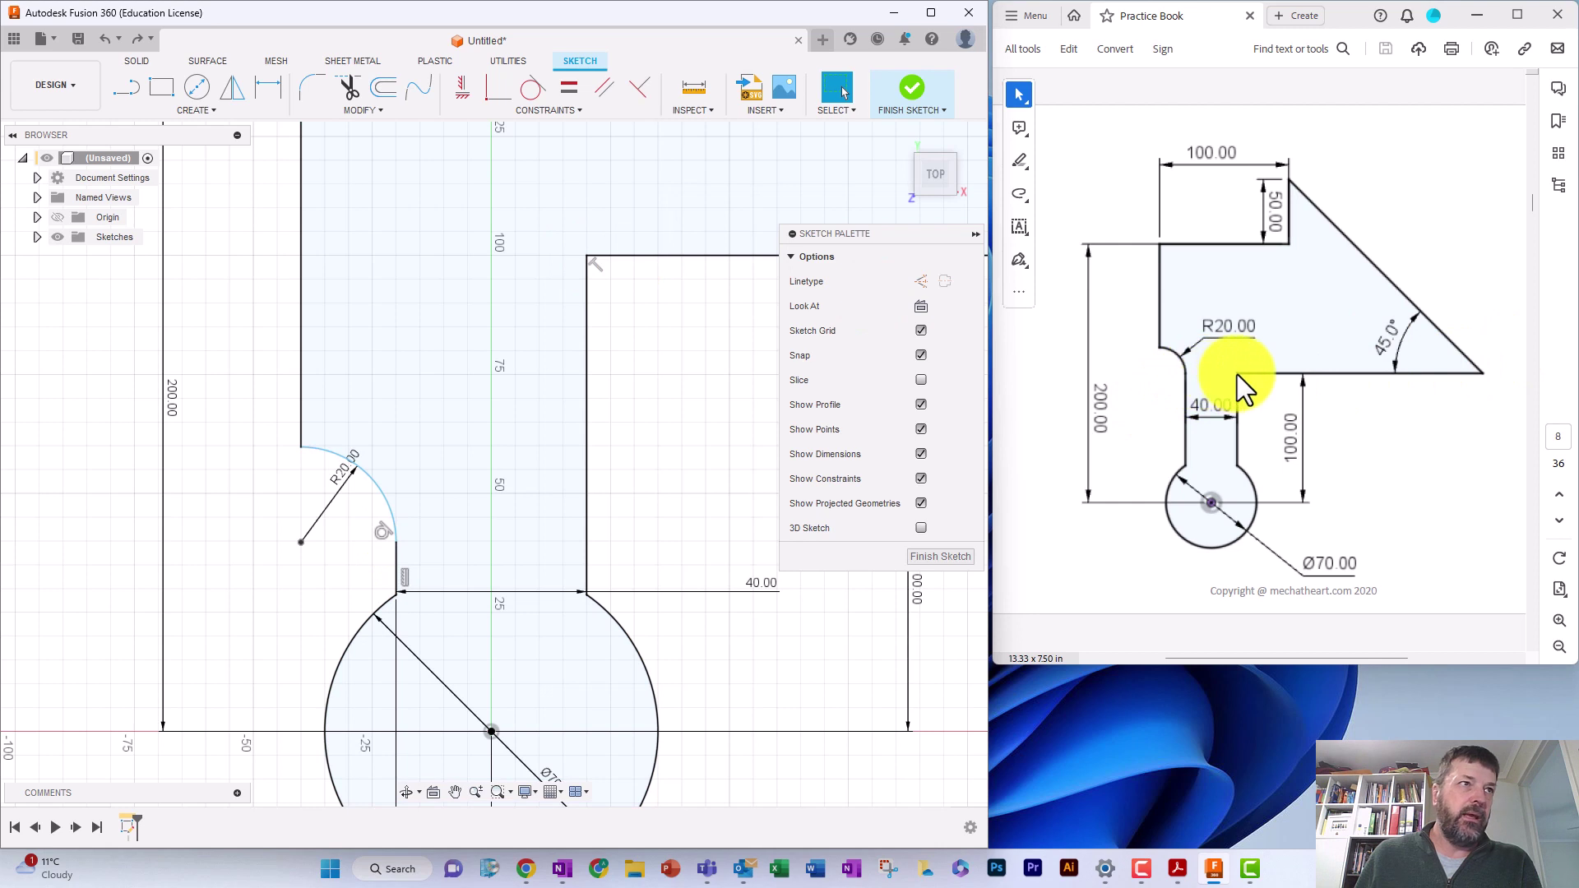
left_click(498, 88)
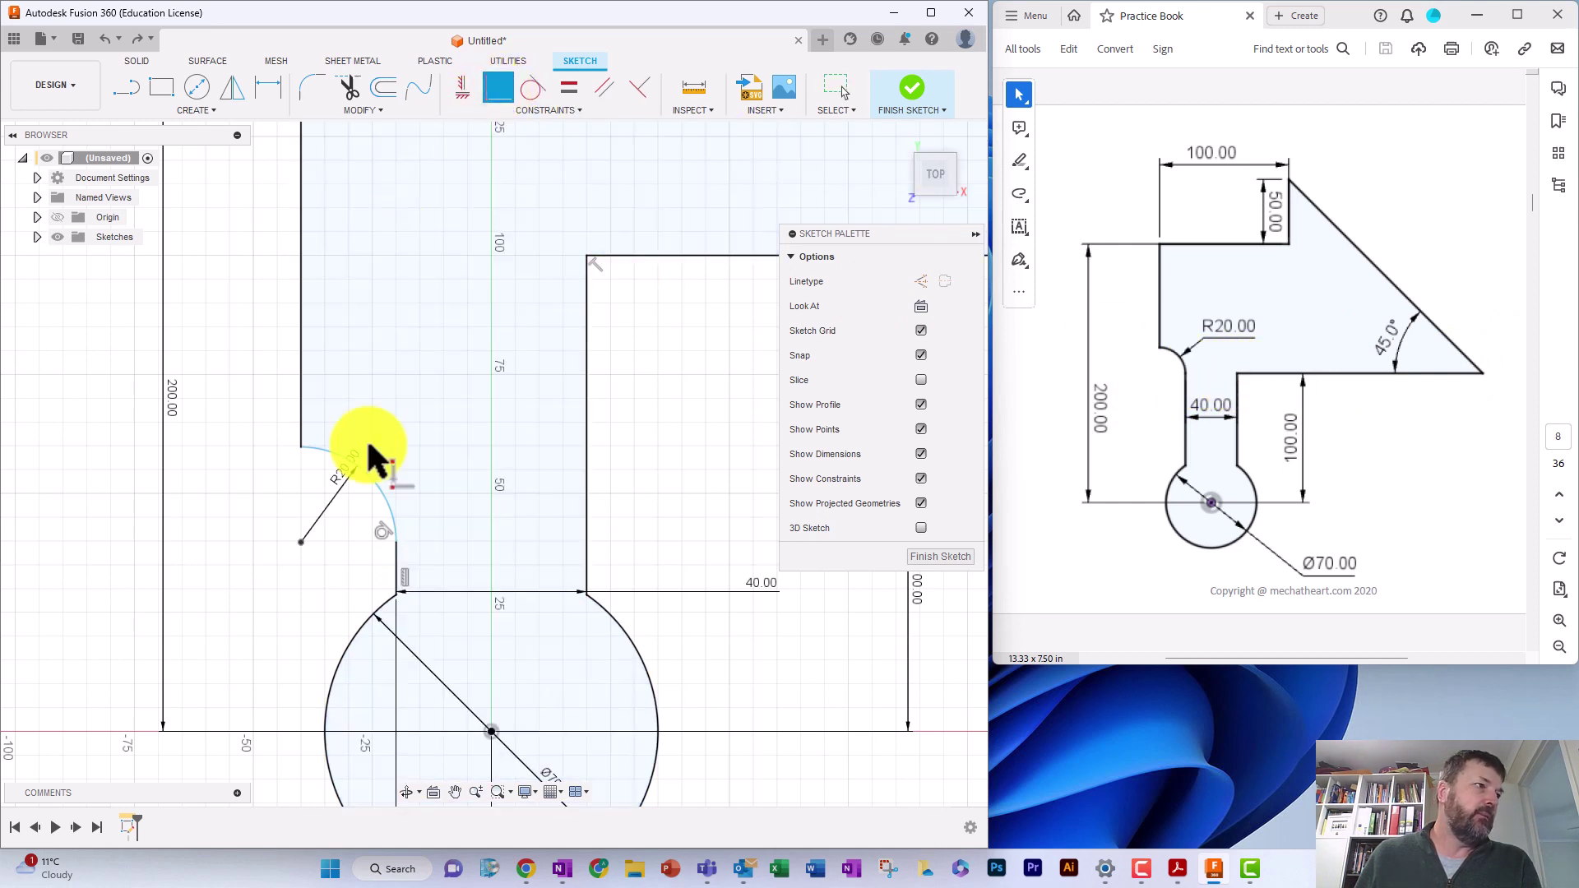
left_click(397, 547)
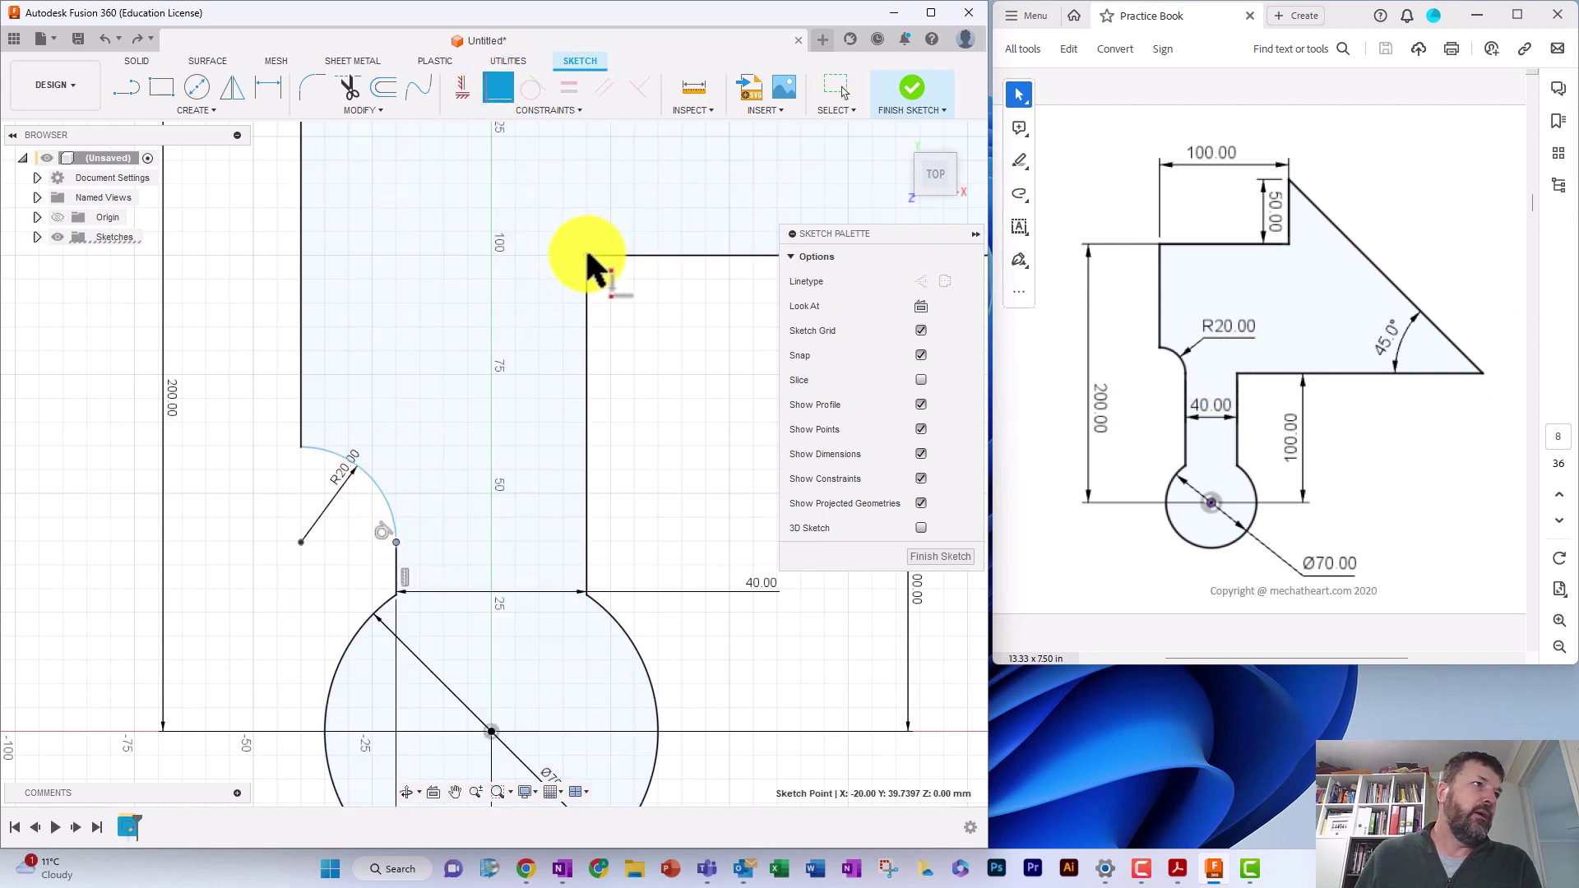
left_click(588, 258)
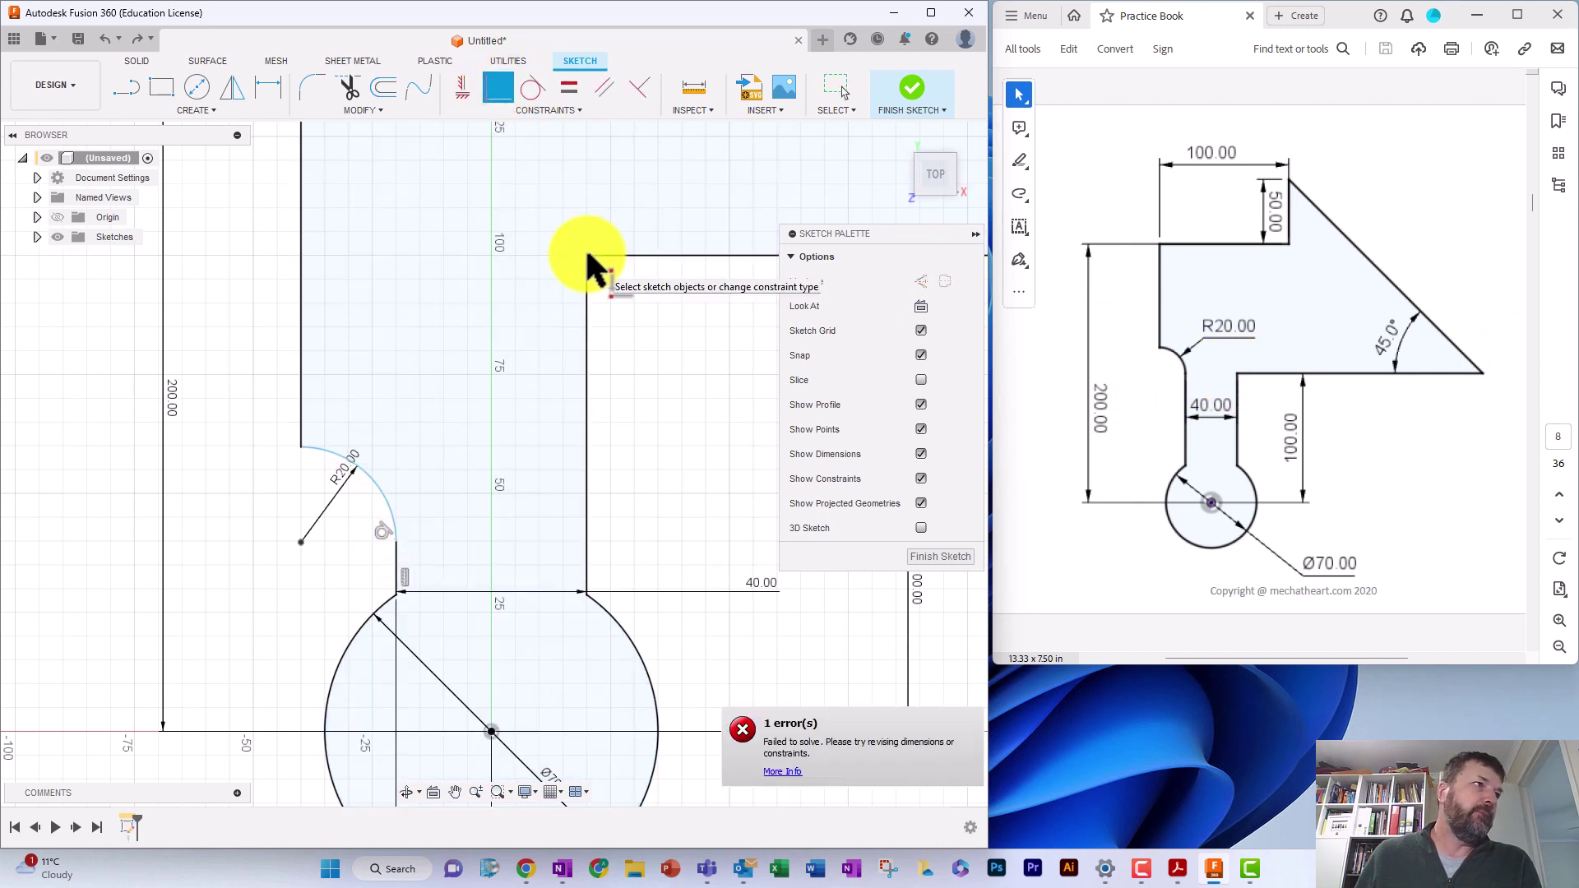
left_click(398, 547)
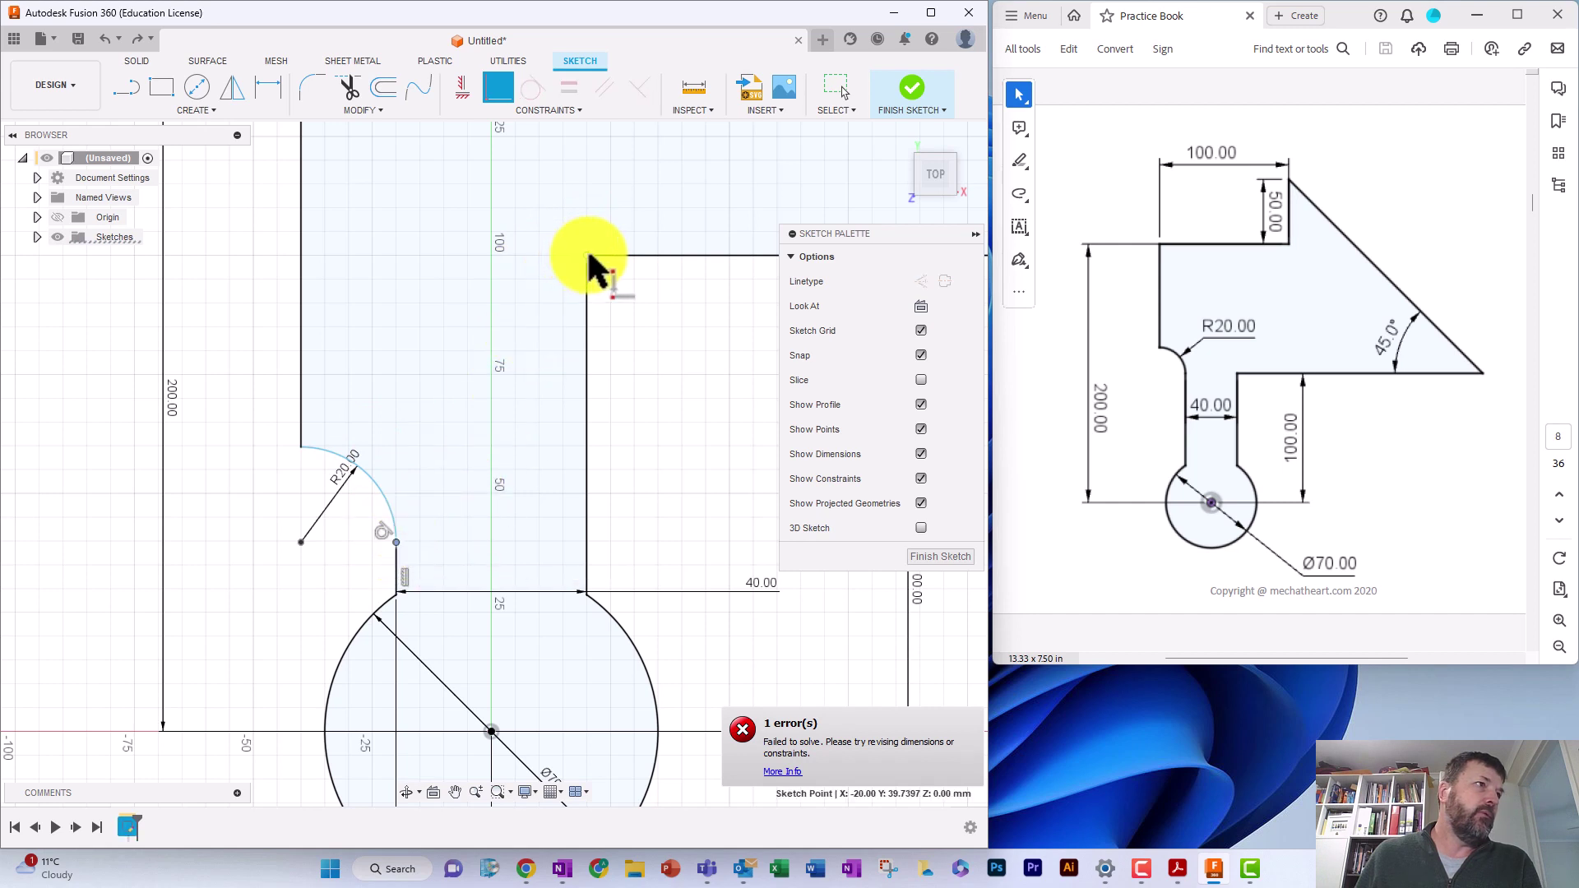
Align the R20 arc's lower end with the neck's upper right corner using the Horizontal/Vertical constraint, and finish the sketch
left_click(463, 87)
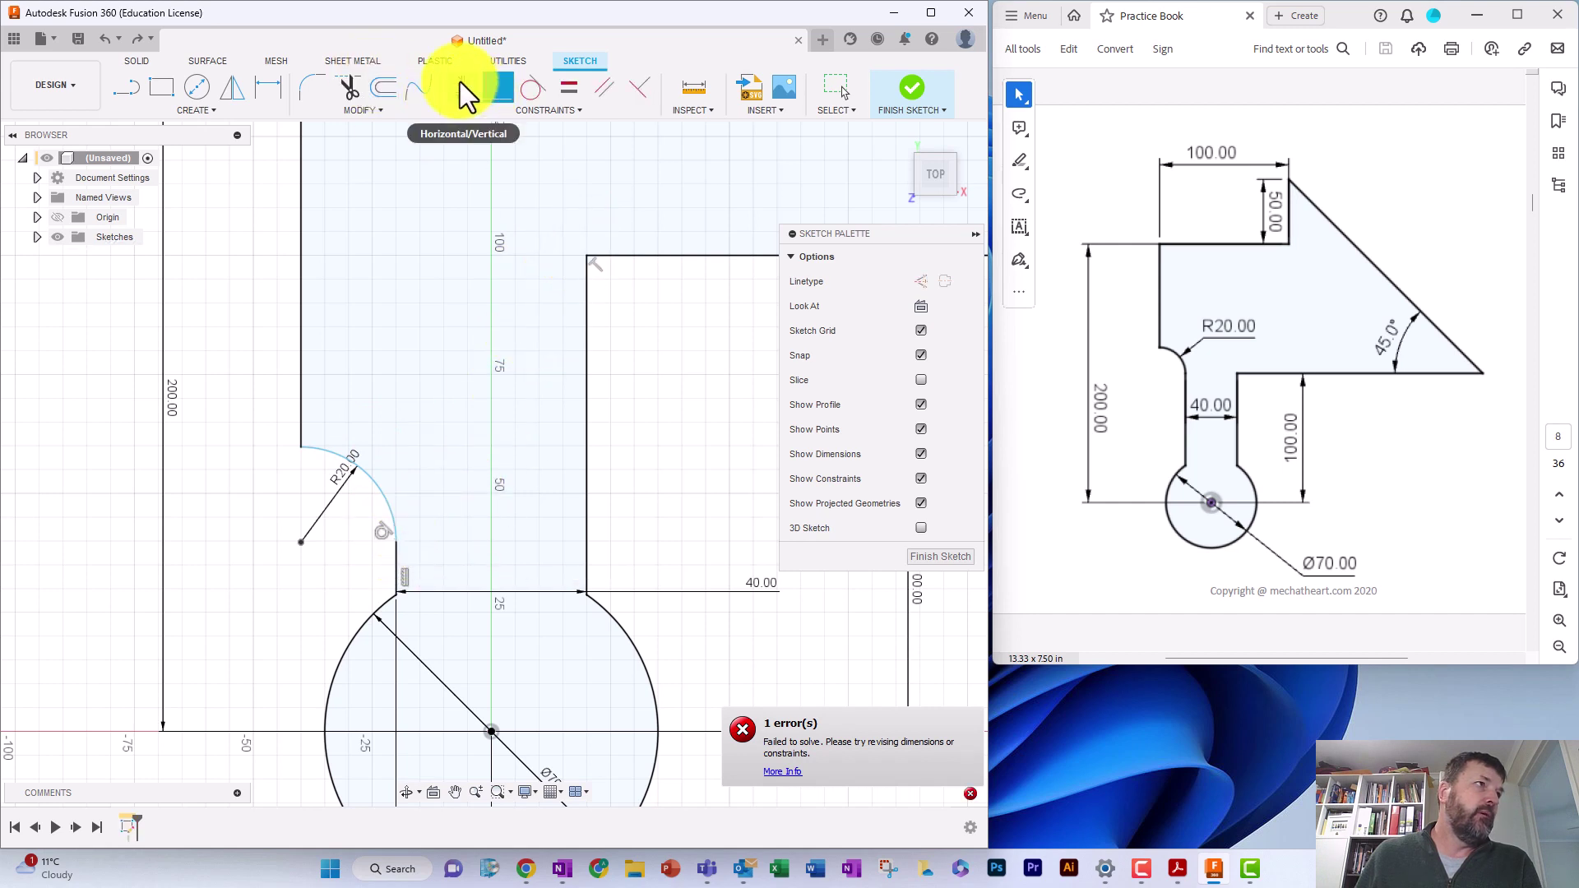
left_click(587, 257)
left_click(395, 542)
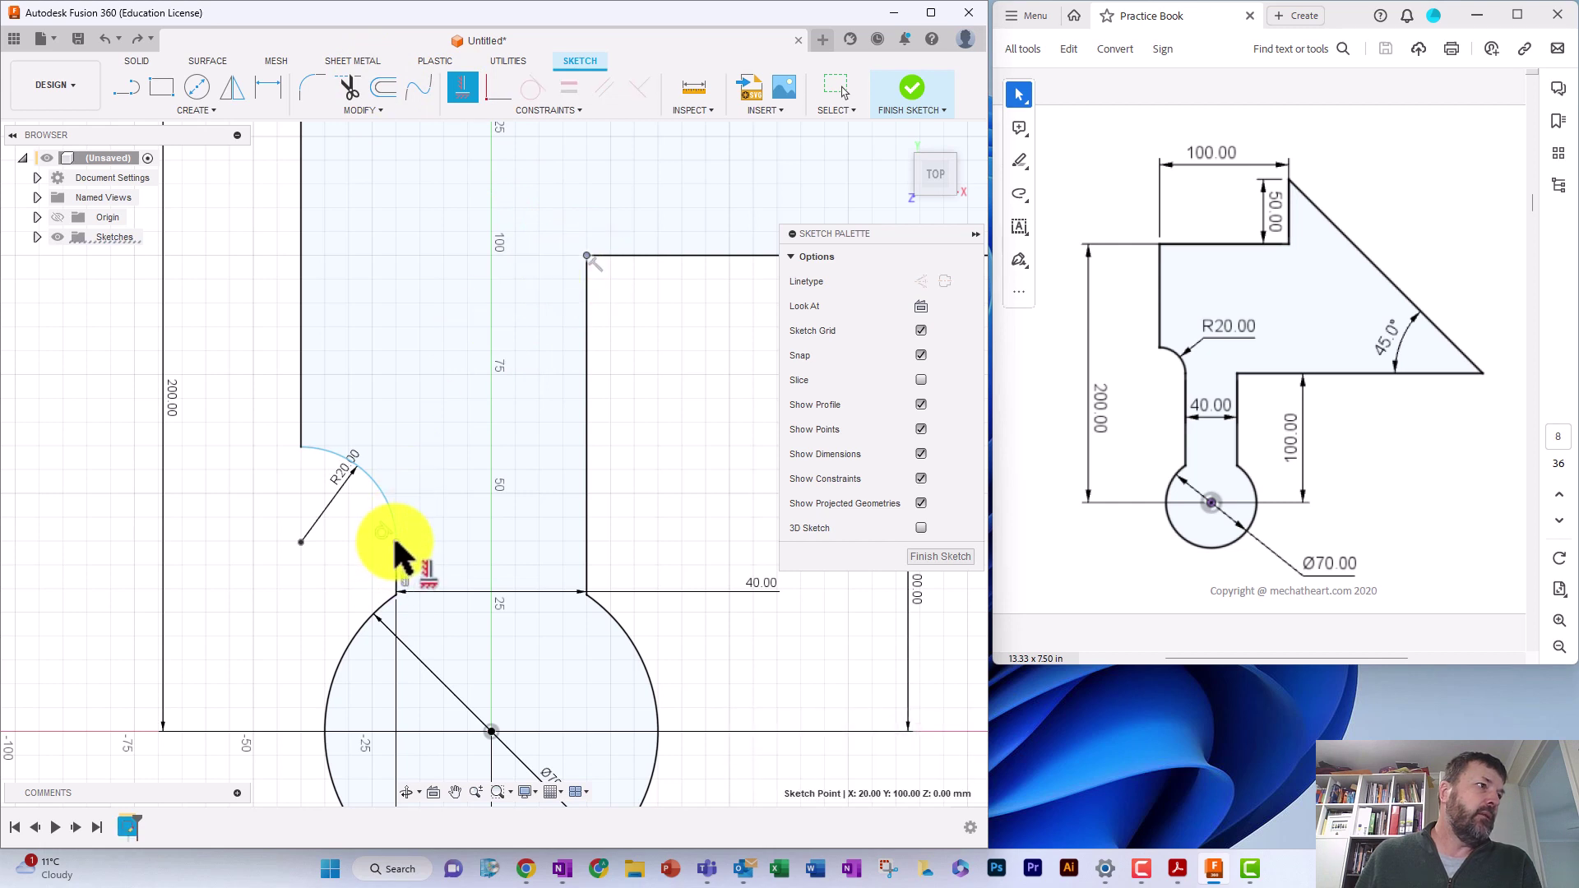
scroll(546, 512, "down", 3)
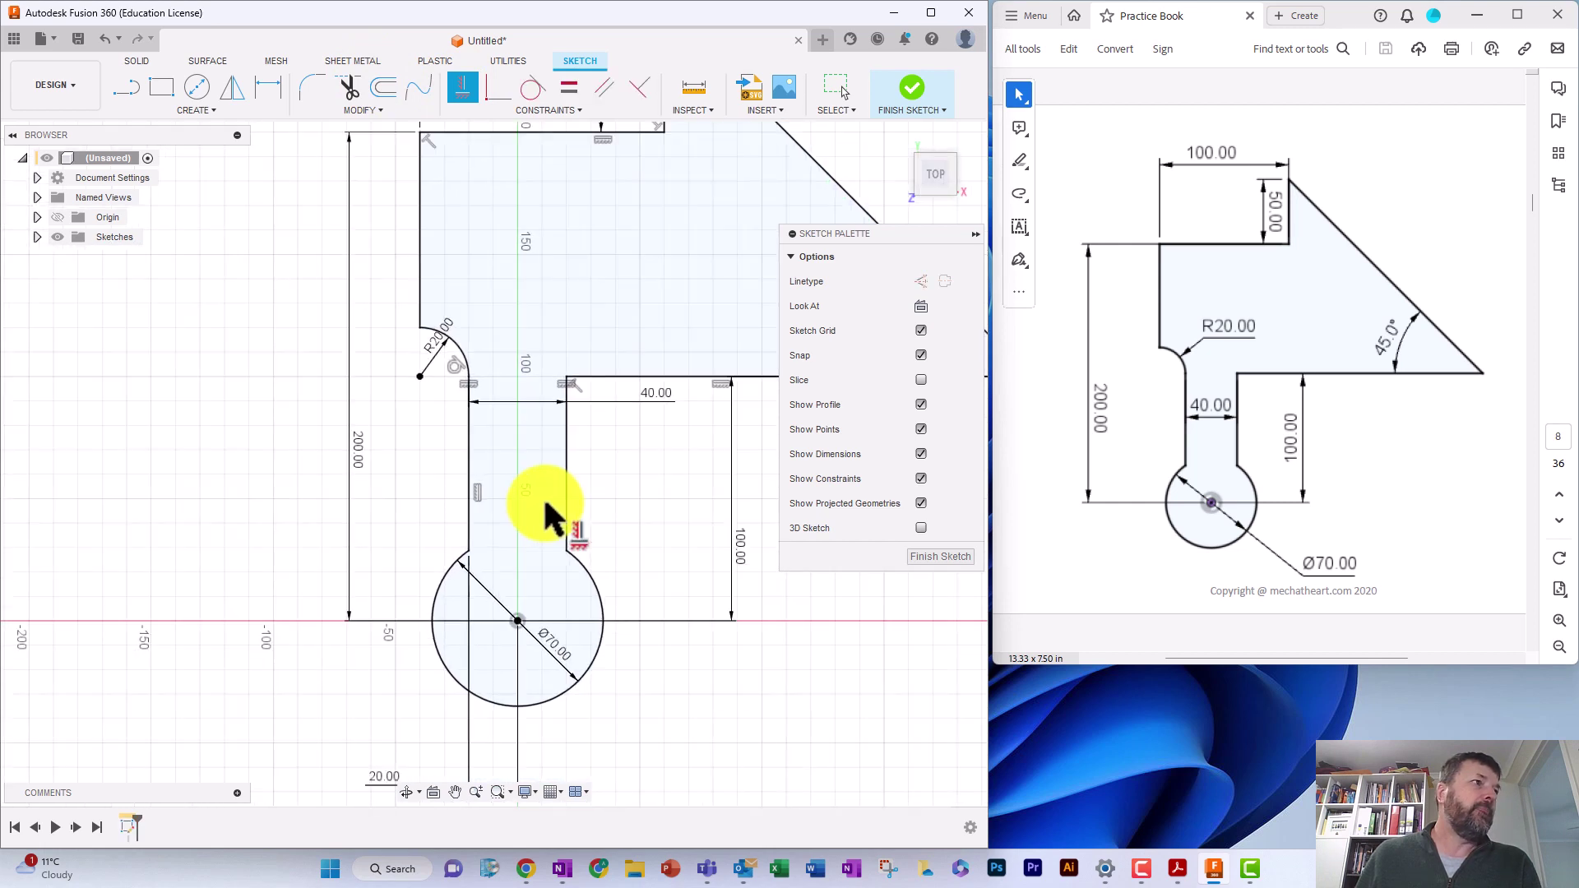
mouse_move(546, 512)
left_mouse_down()
mouse_move(575, 504)
mouse_move(427, 554)
left_mouse_up()
scroll(431, 559, "down", 2)
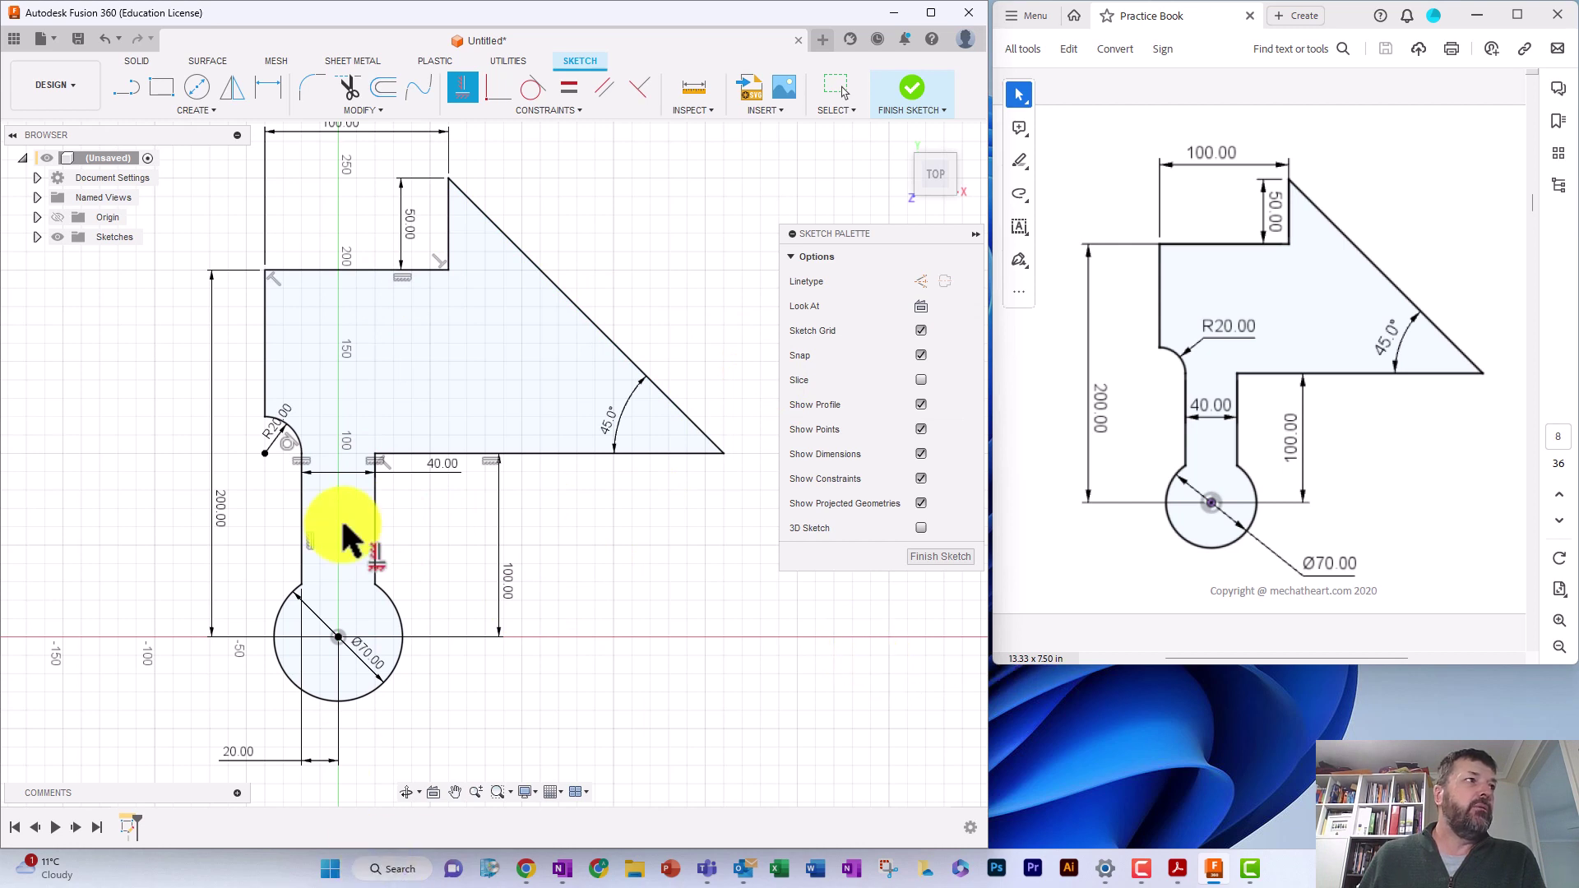
scroll(600, 568, "down", 1)
mouse_move(600, 566)
left_mouse_down()
mouse_move(581, 645)
mouse_move(590, 606)
left_mouse_up()
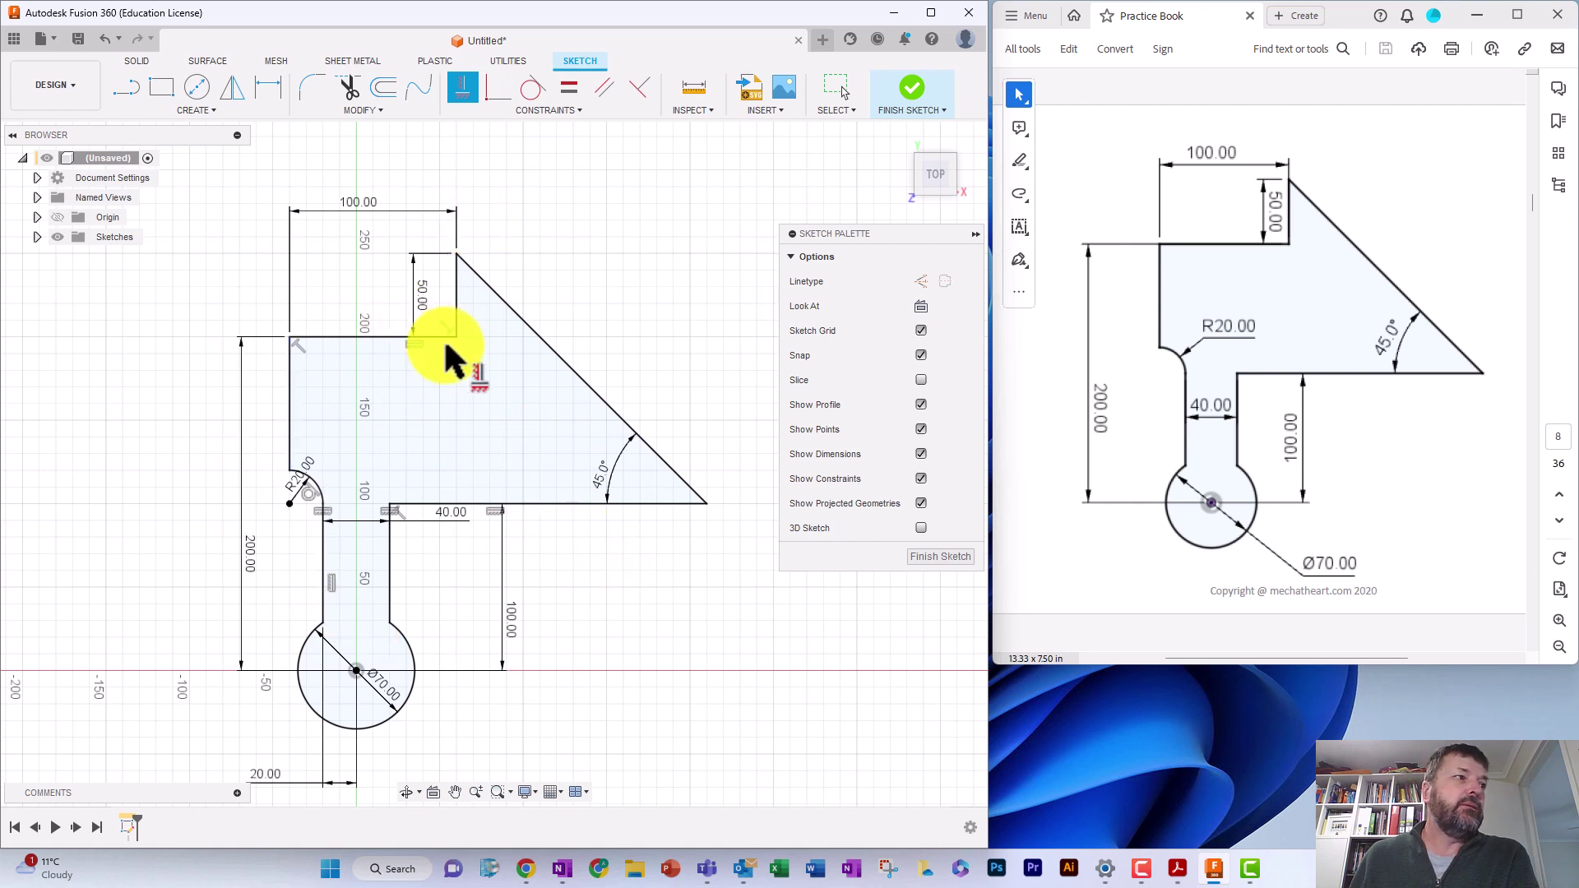
left_click(915, 92)
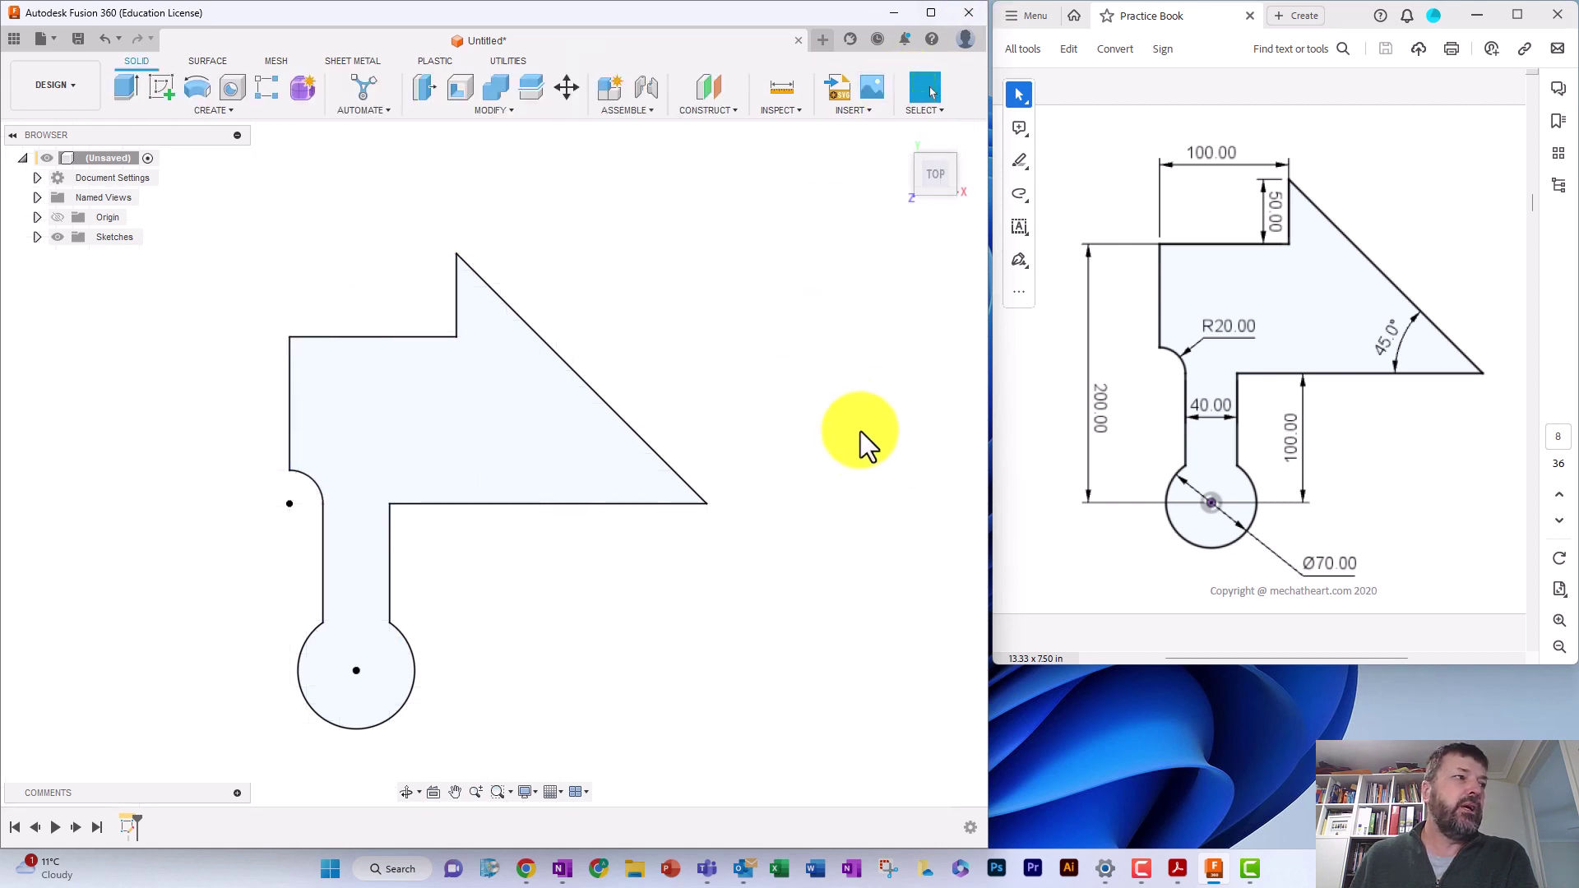
Save the design as Untitled in the Year 9 Practice Parts project
left_click(53, 41)
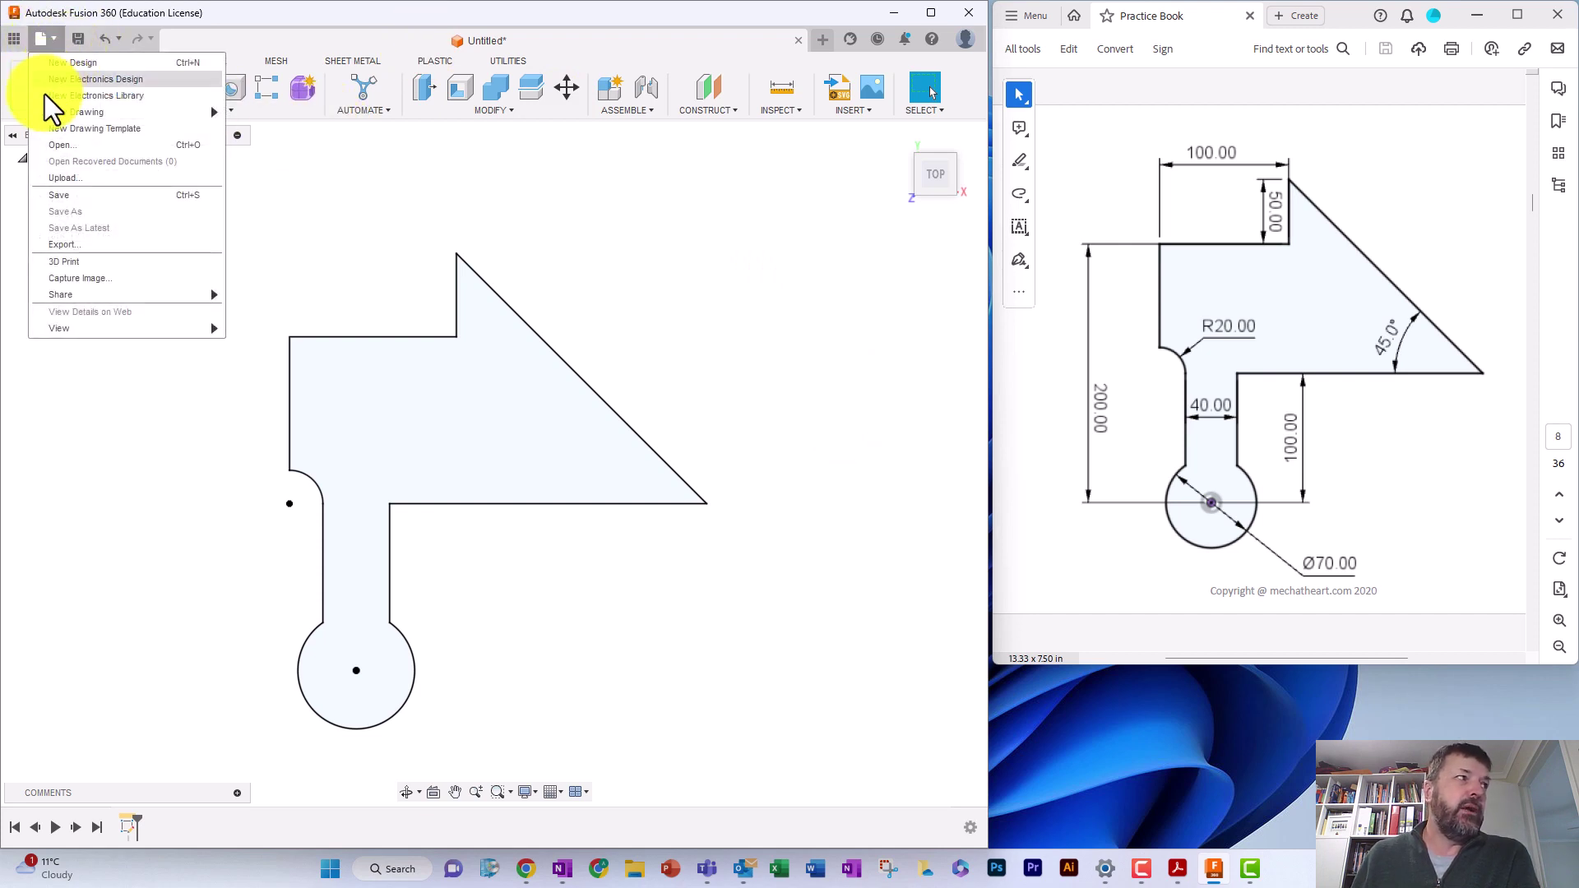
left_click(52, 194)
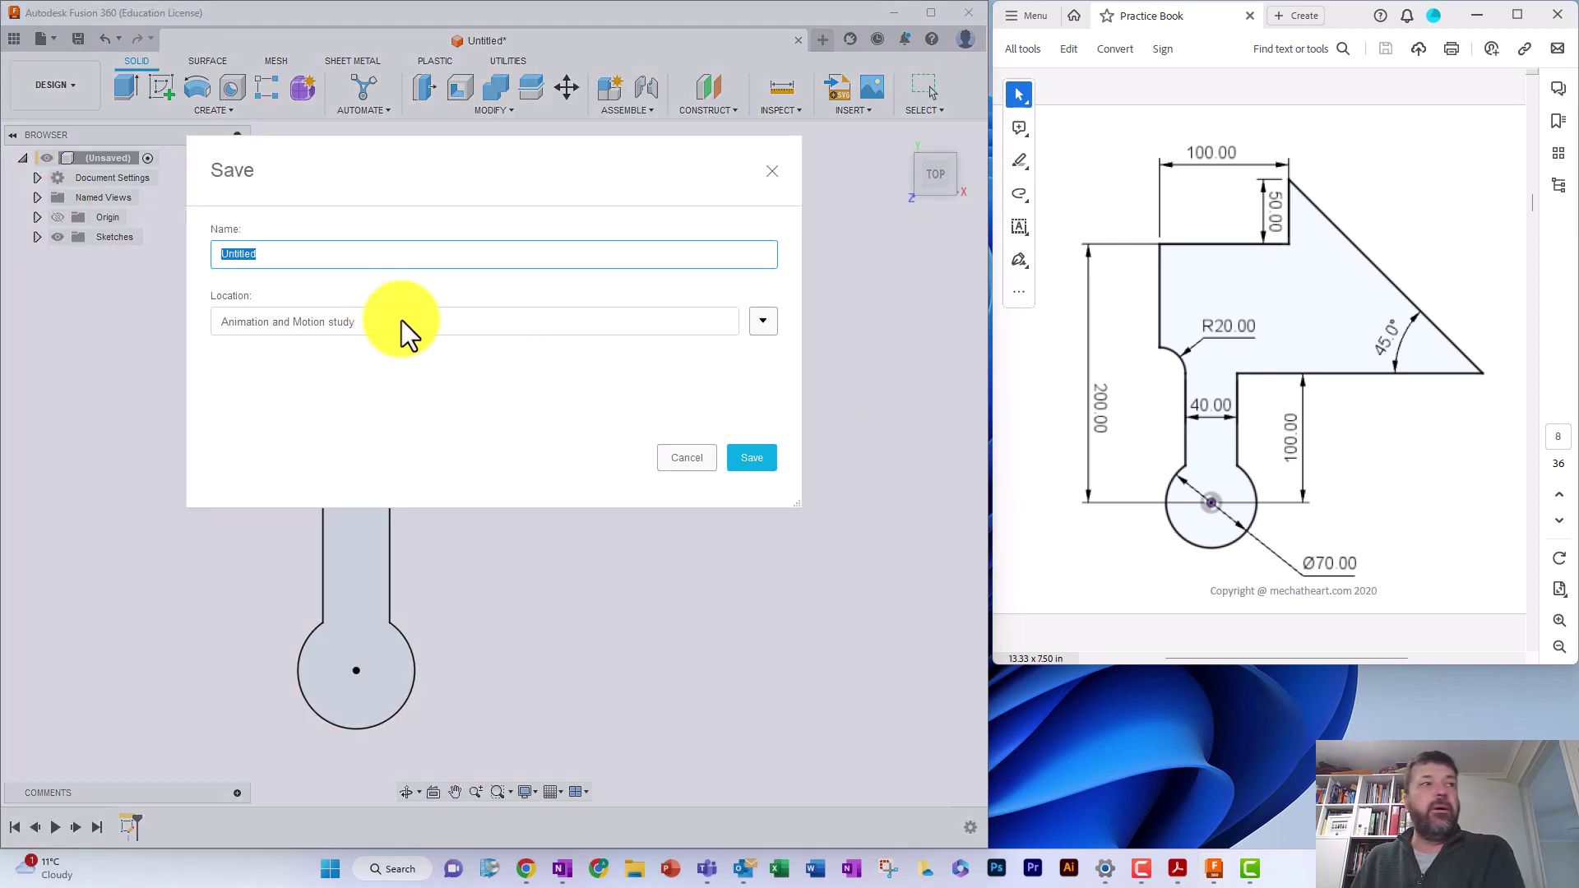
left_click(762, 324)
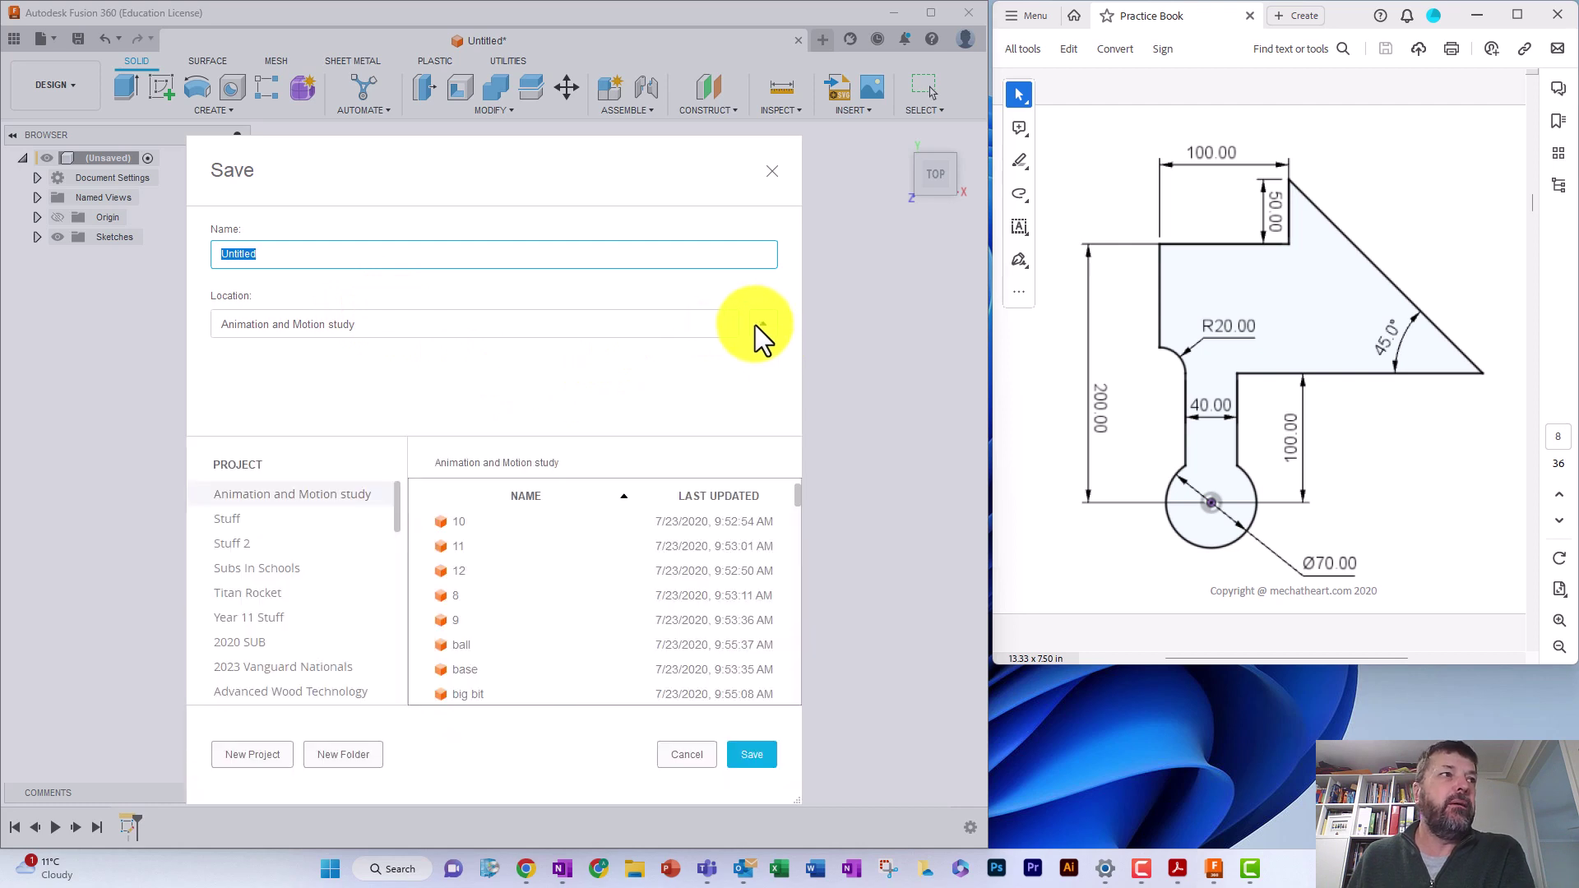
left_click_drag(503, 150, 742, 46)
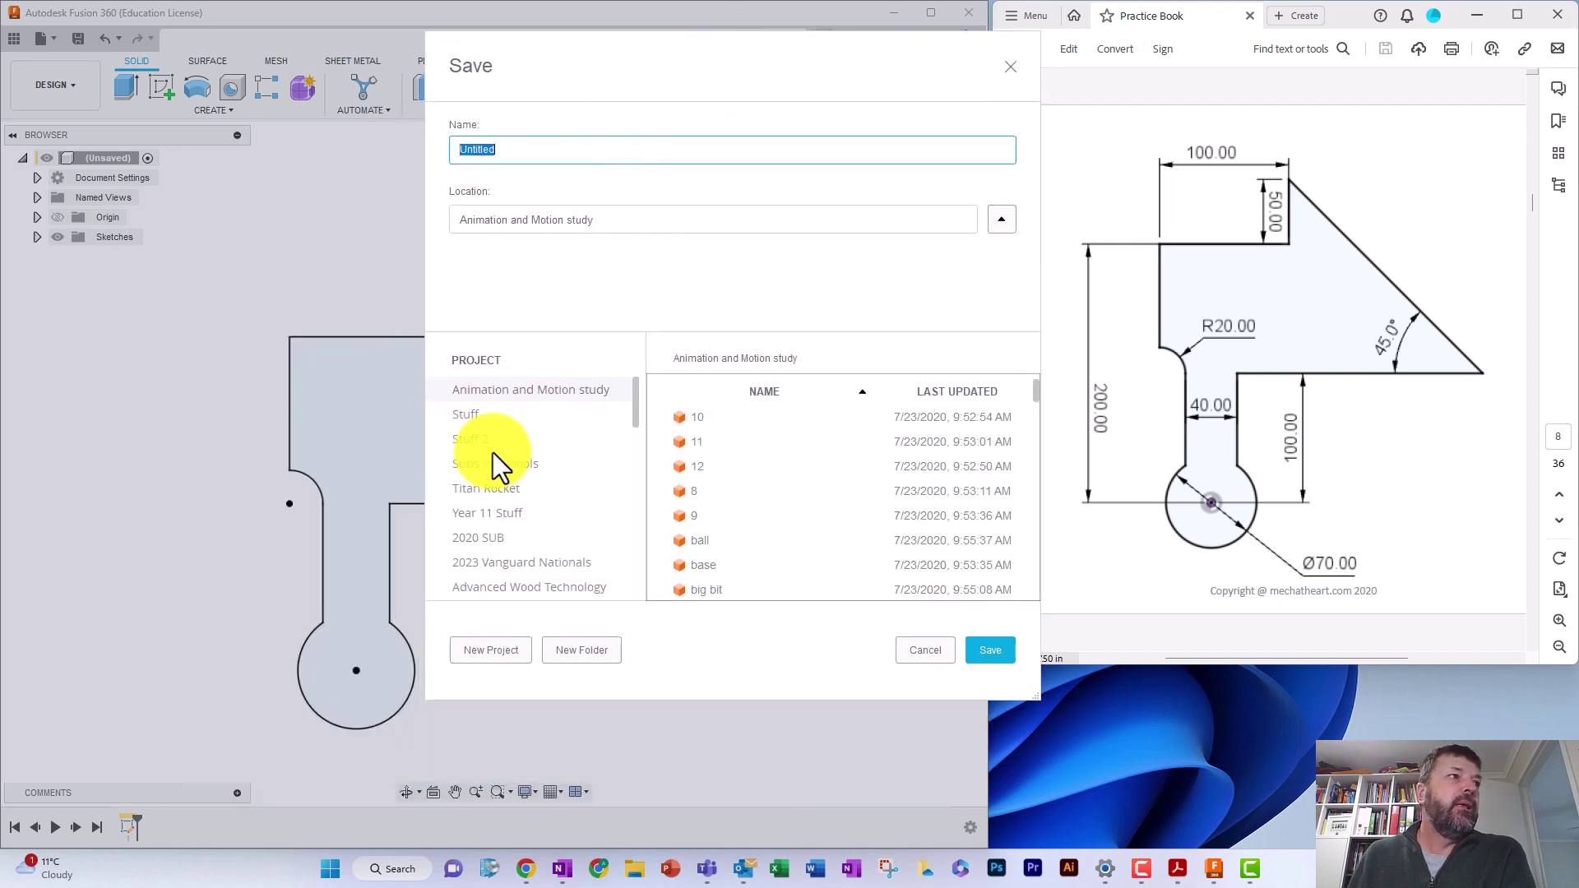
scroll(510, 403, "down", 15)
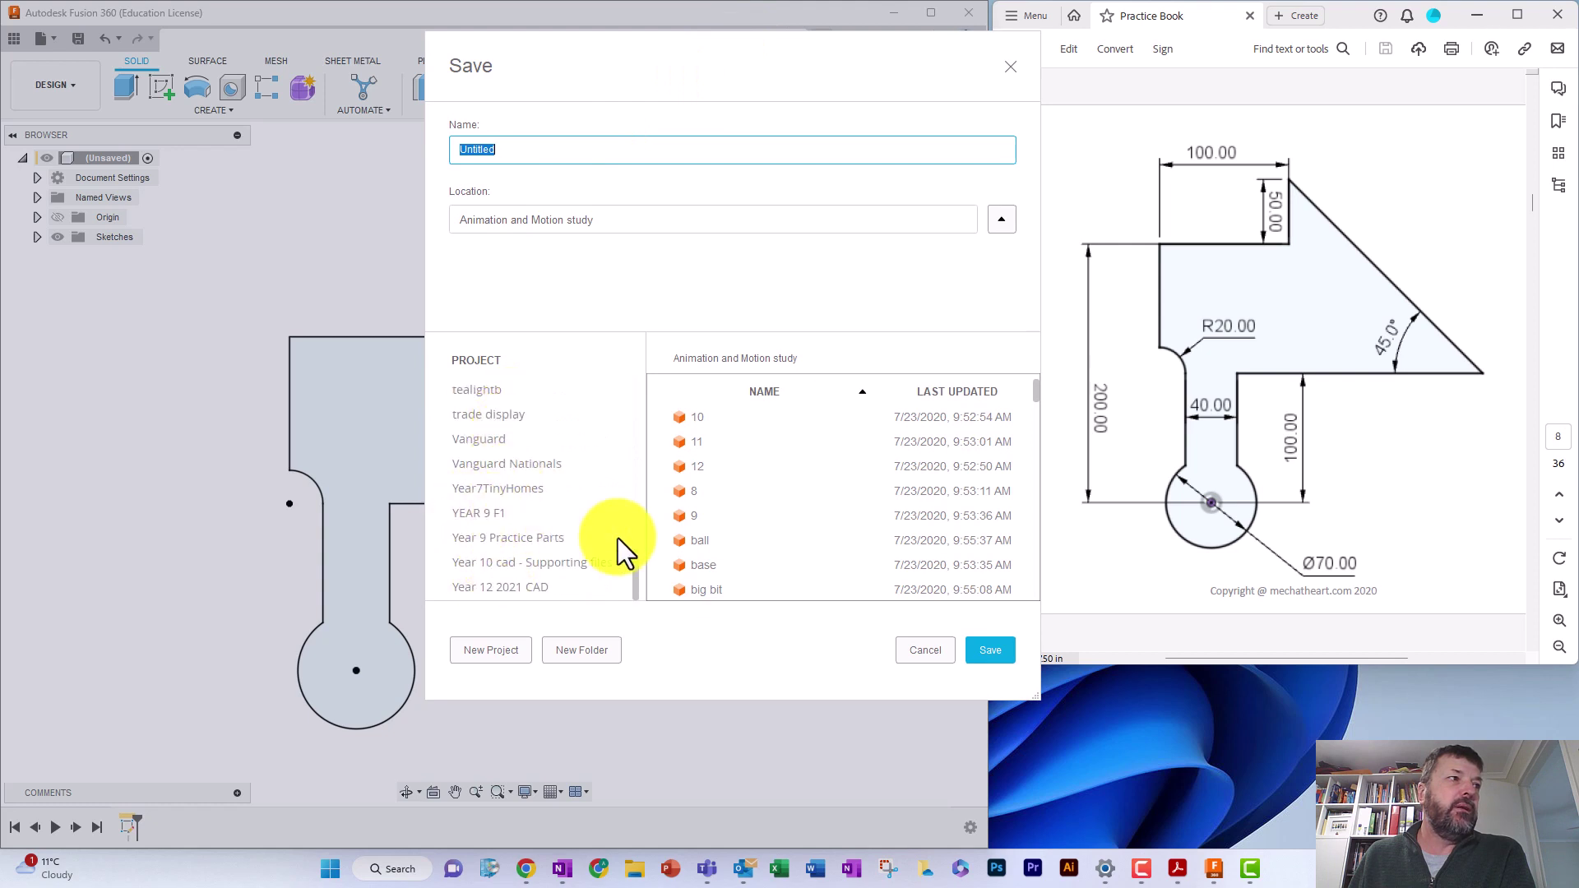
scroll(566, 540, "up", 5)
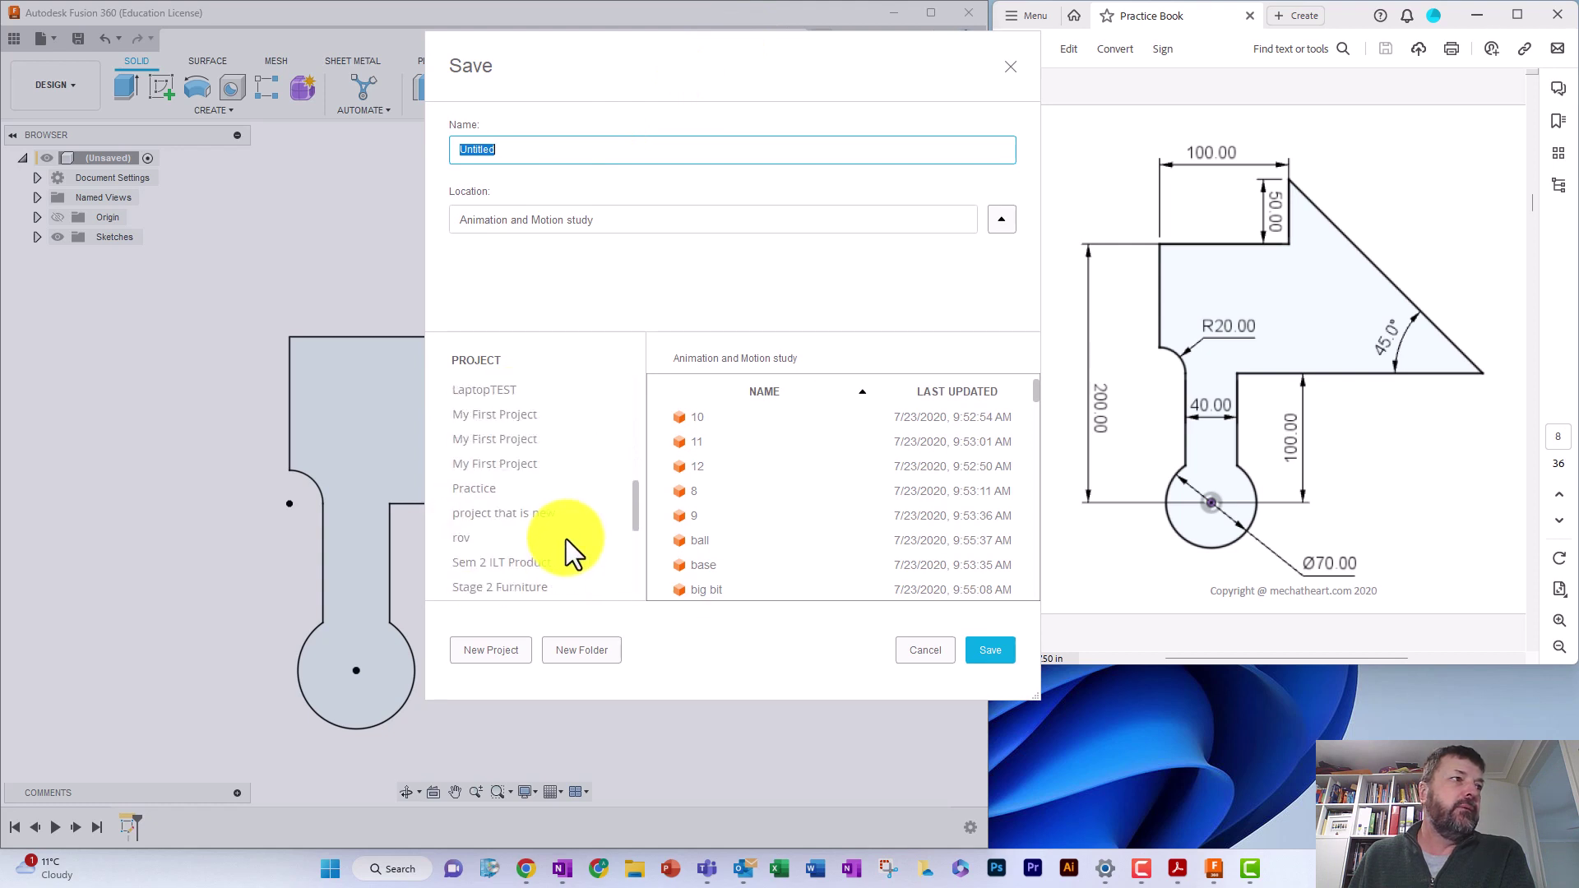
scroll(566, 539, "down", 5)
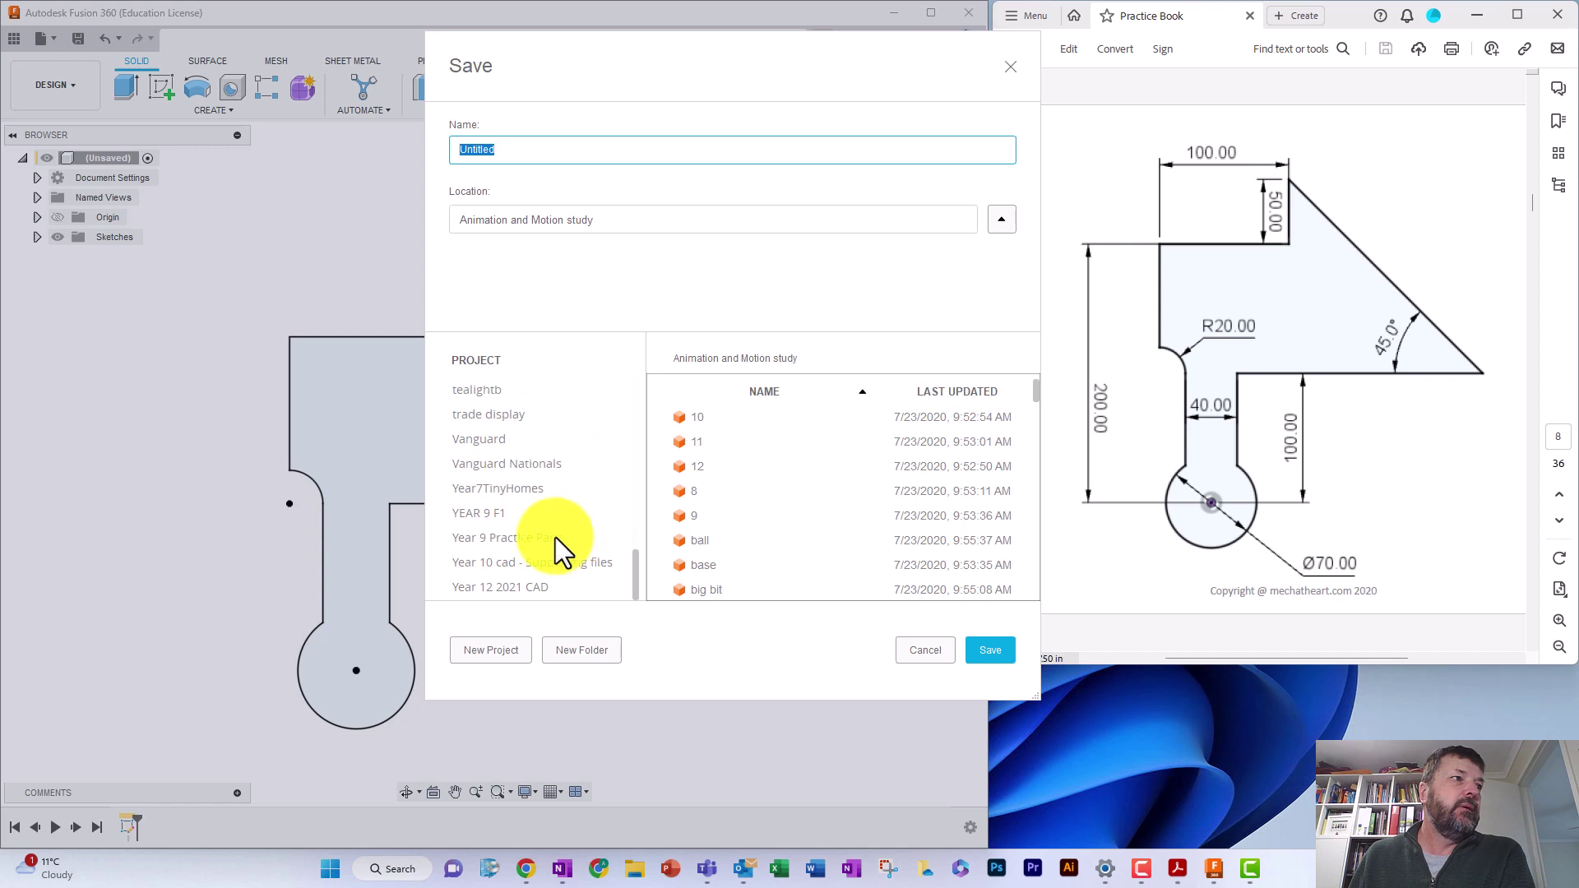
left_click(477, 538)
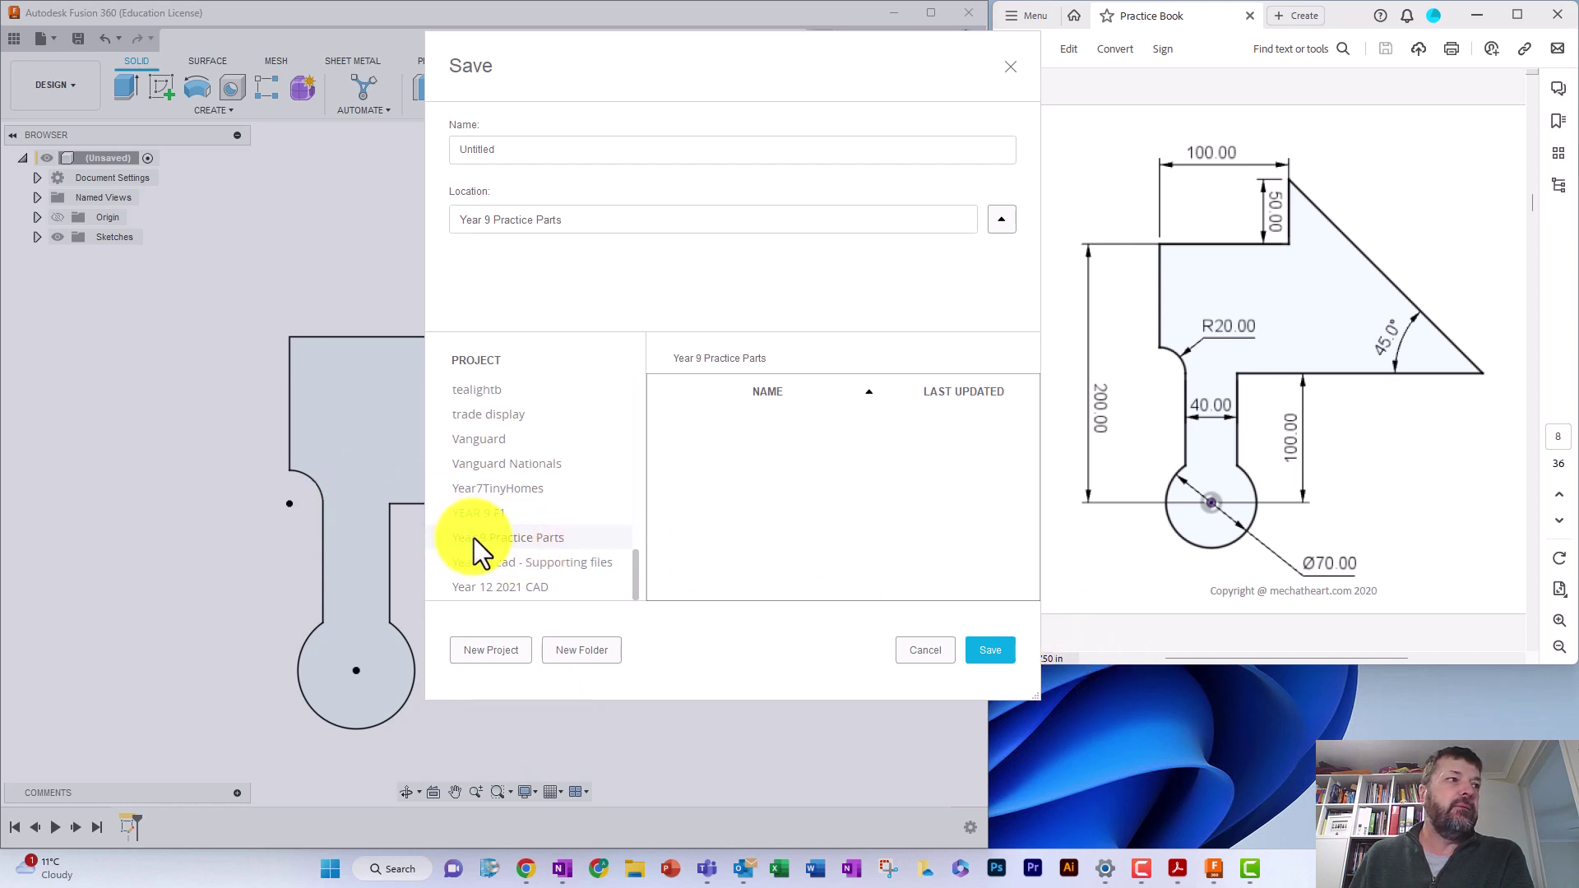
left_click(992, 649)
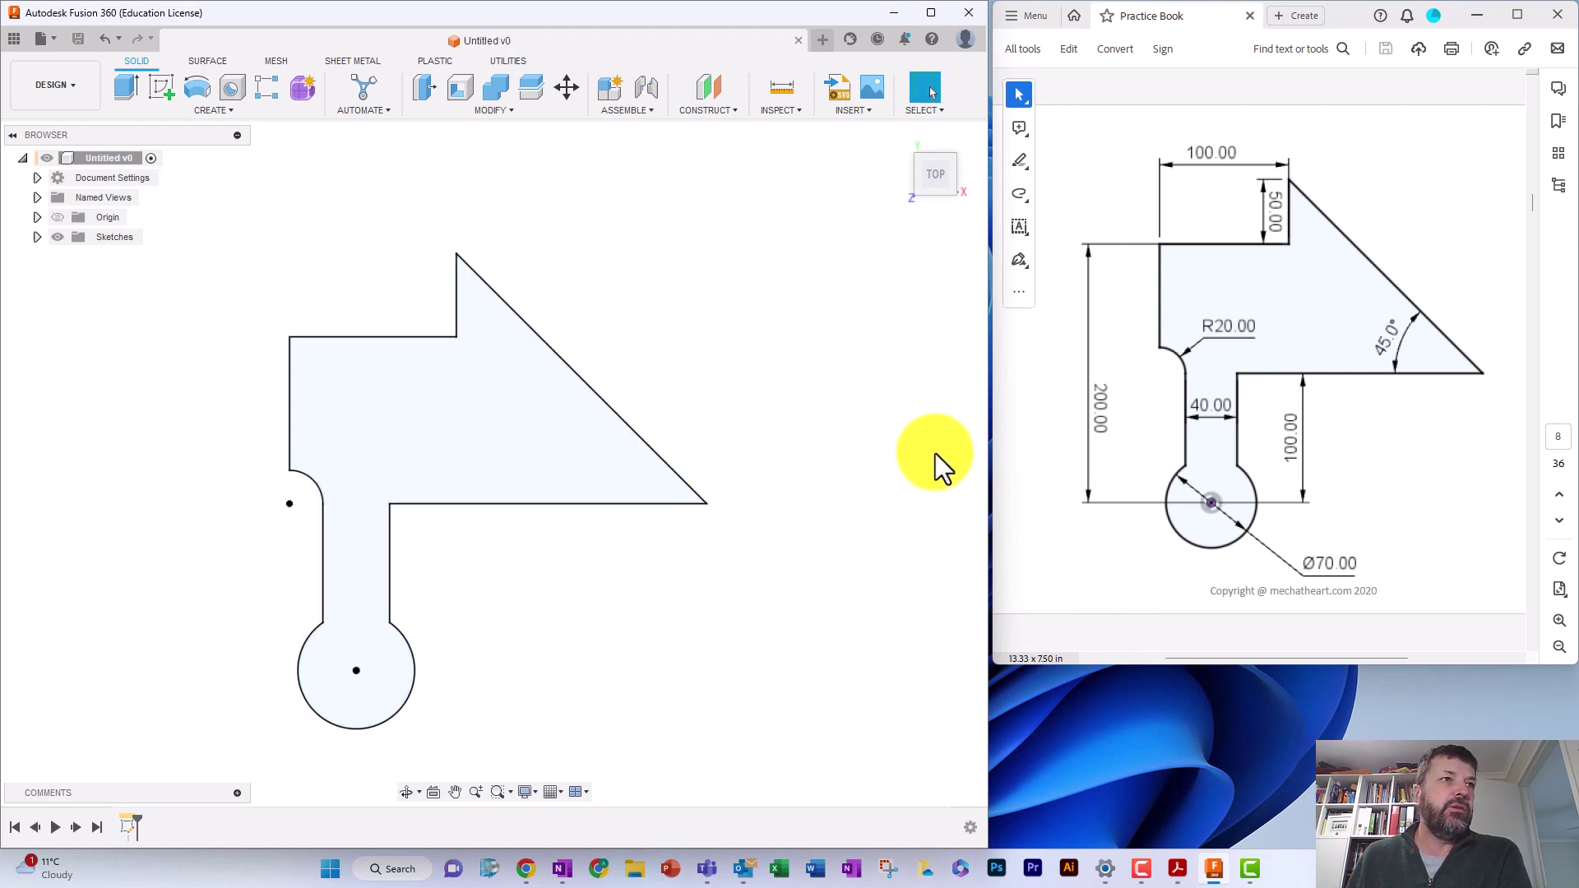
Extrude the finished profile 5 mm to one side as a new body, and view it from a rotated angle
left_click(125, 87)
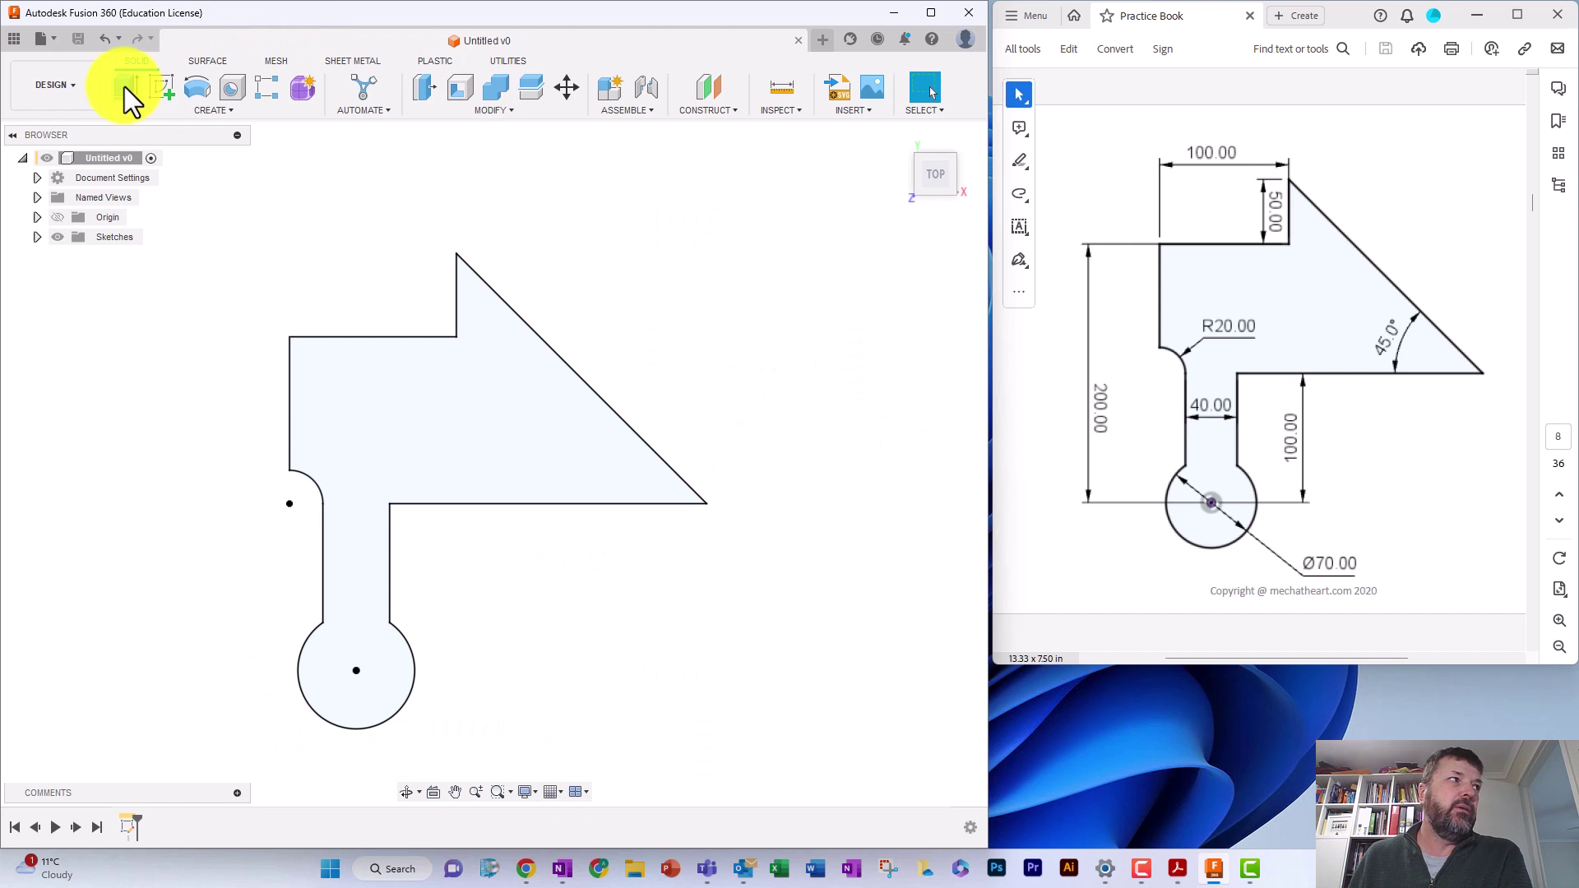
left_click(703, 439)
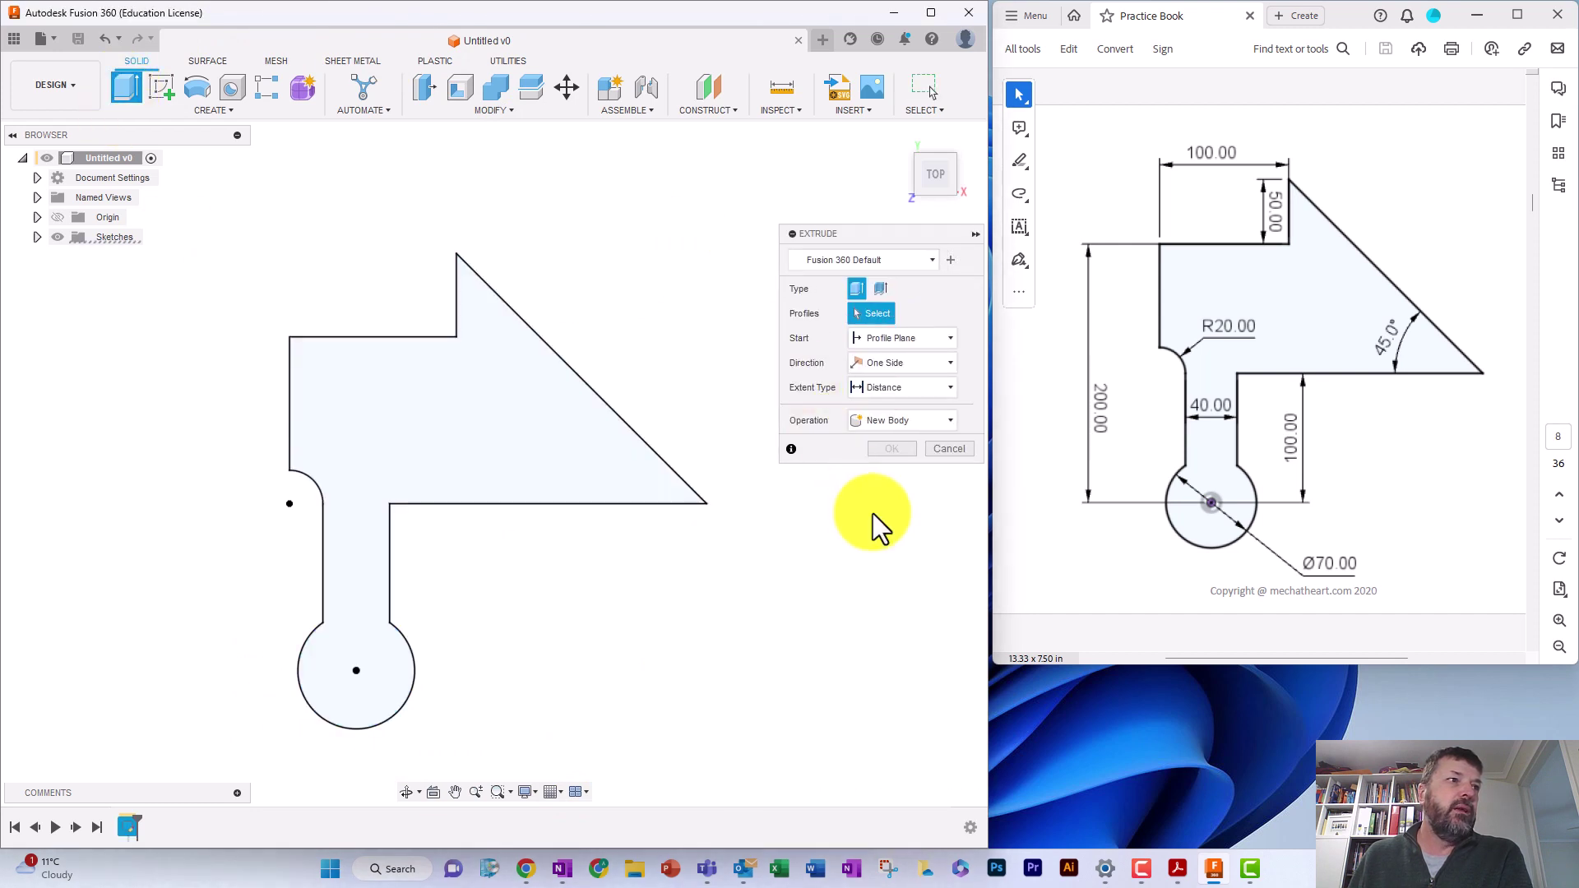
left_click(462, 419)
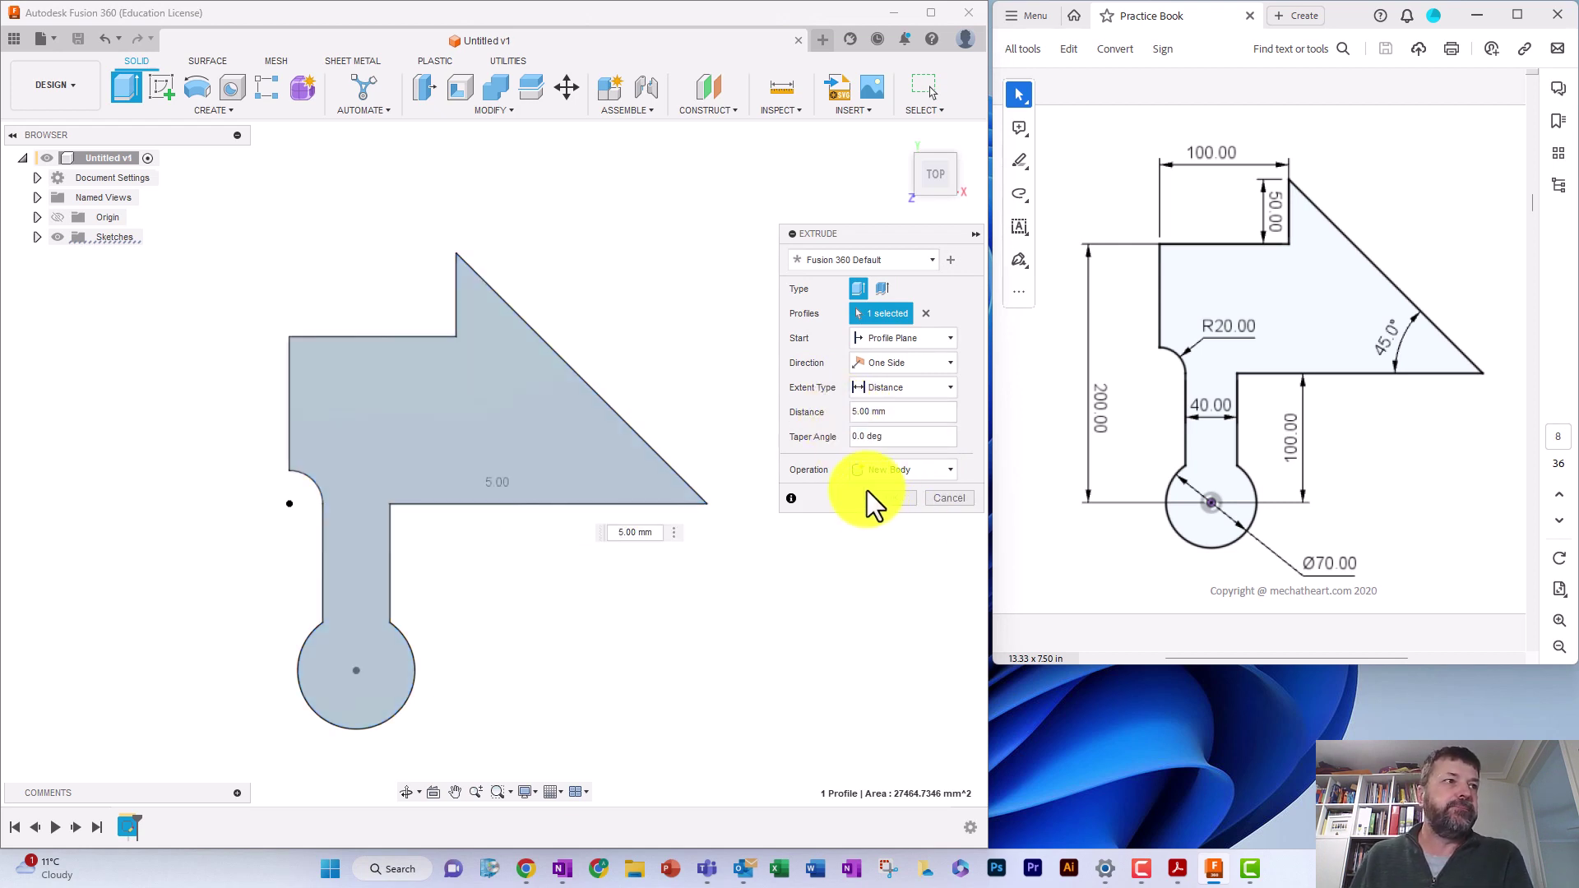
left_click(887, 496)
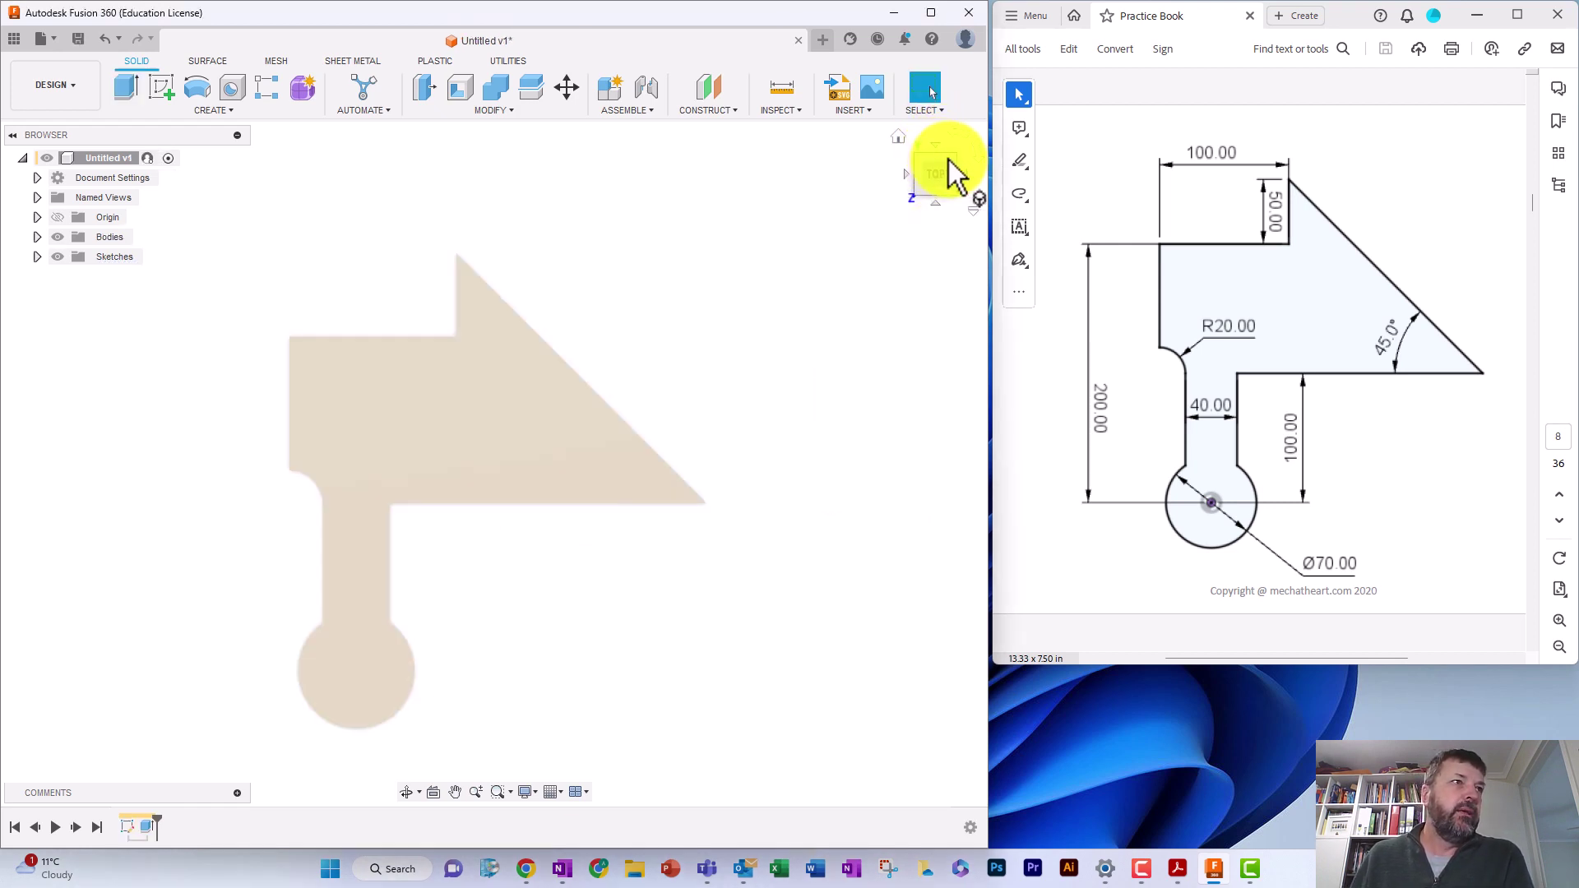
mouse_move(951, 158)
left_mouse_down()
mouse_move(811, 187)
mouse_move(811, 41)
mouse_move(882, 158)
mouse_move(979, 177)
mouse_move(910, 155)
mouse_move(932, 215)
left_mouse_up()
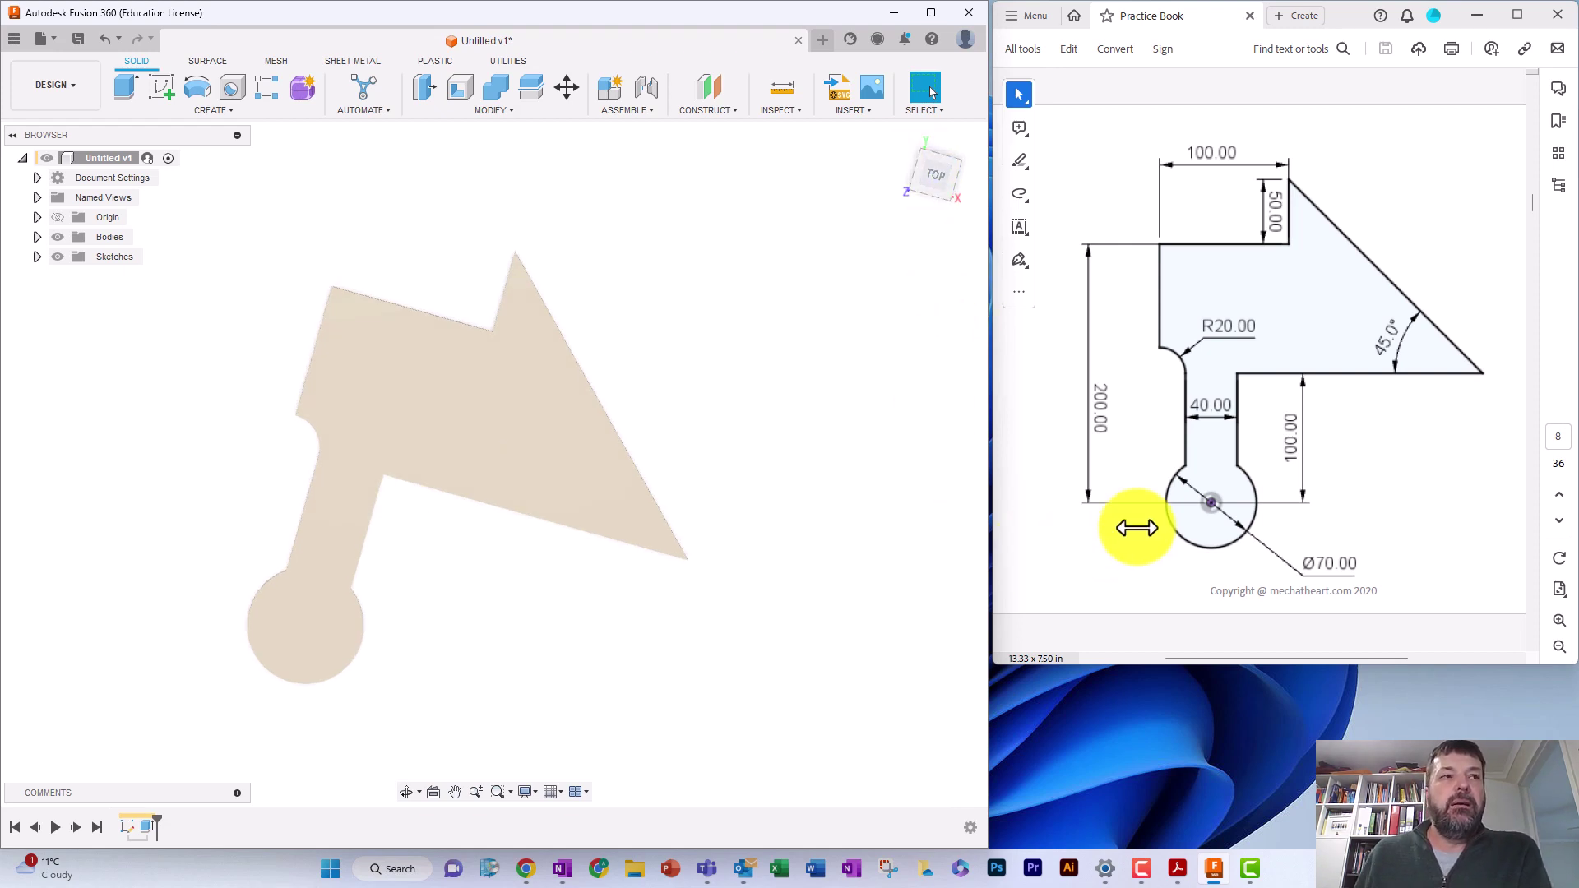
Switch to the Practice Book PDF and browse to the next exercise drawing on page 9
scroll(1385, 500, "down", 2)
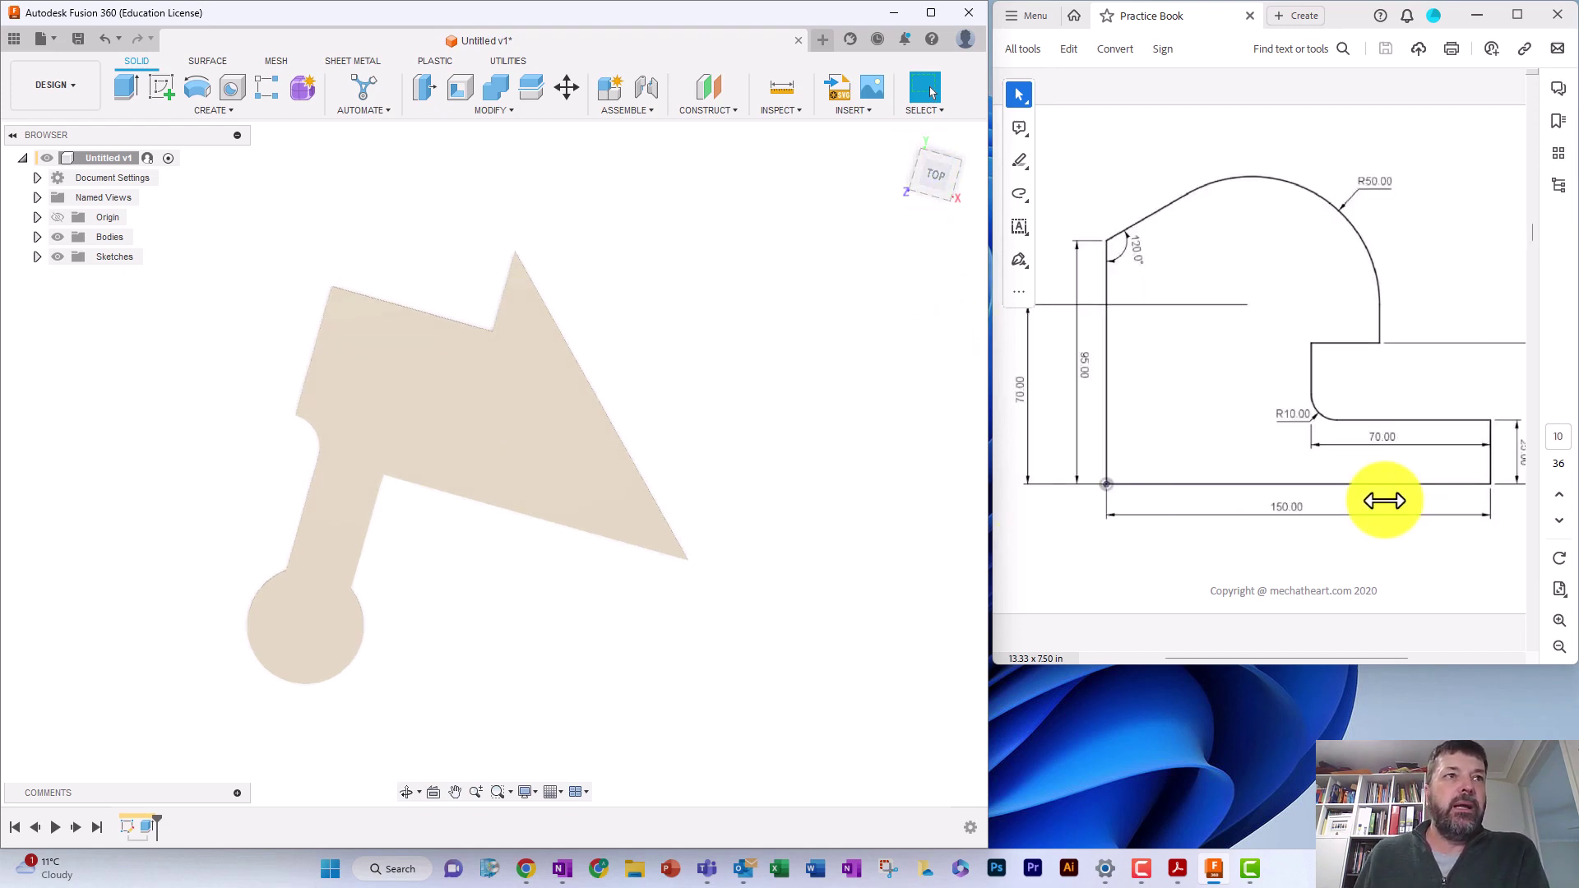
scroll(1382, 500, "up", 3)
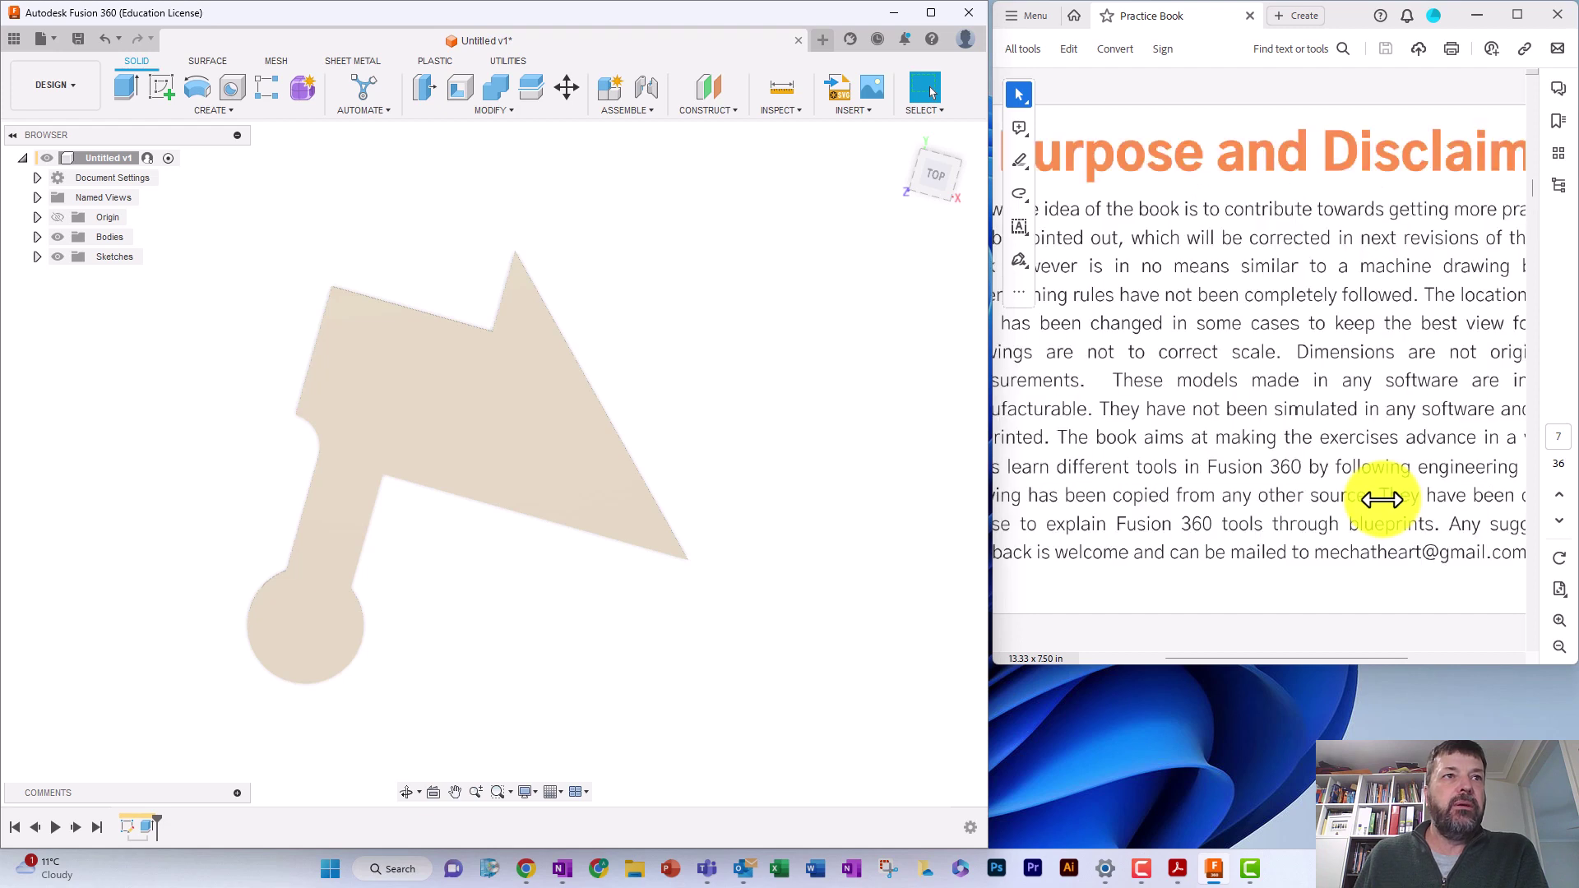
scroll(1382, 499, "down", 2)
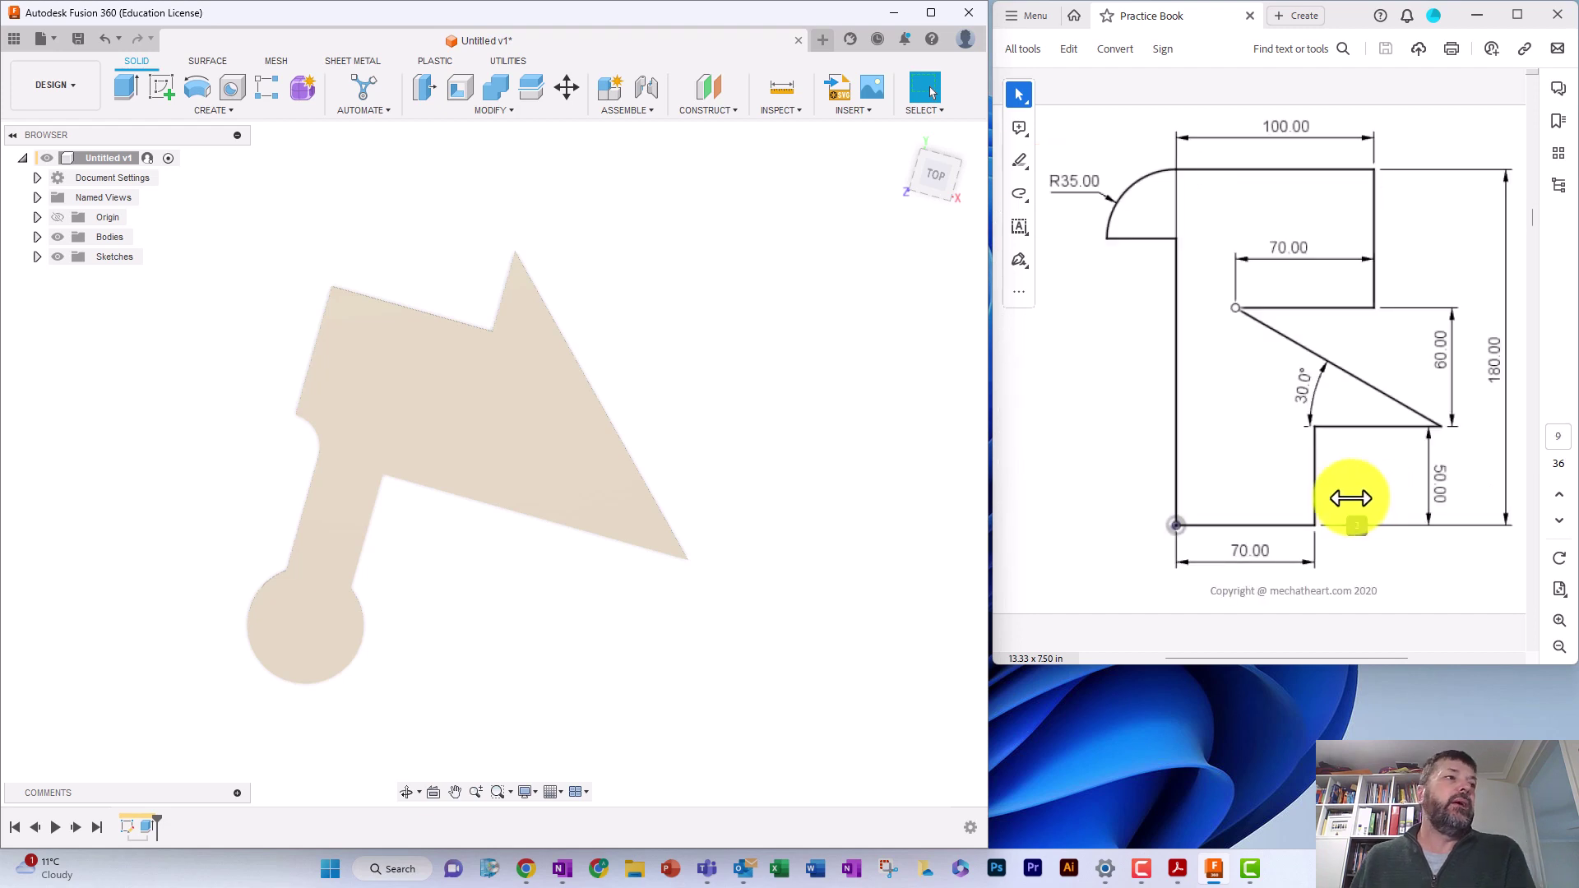